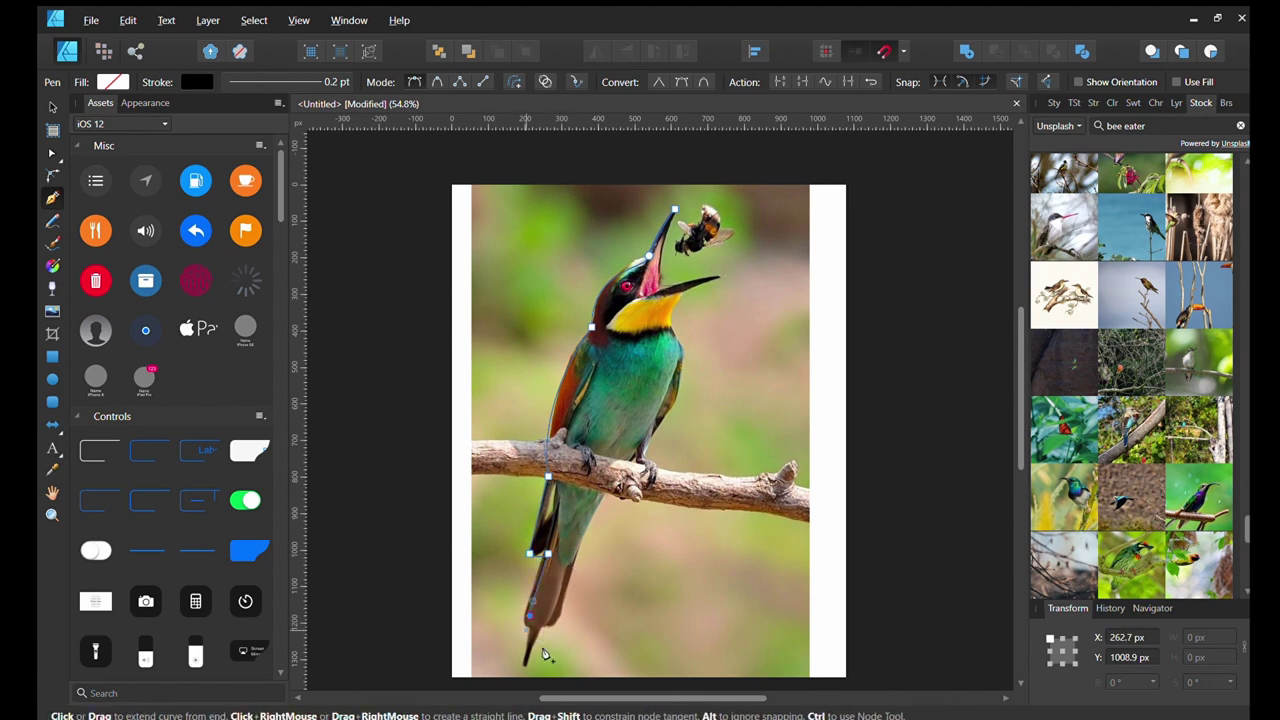
Extend the outline curve down to the bee-eater's tail tip.
click(528, 662)
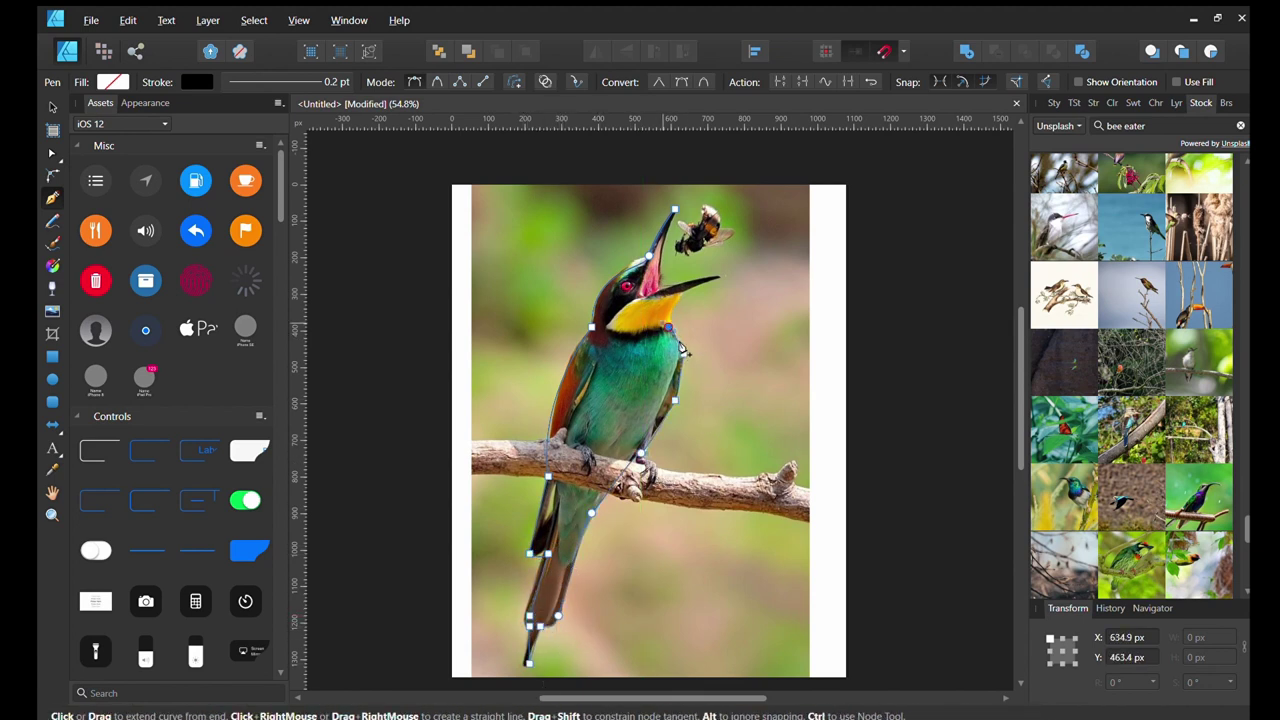
scroll(678, 287, up, 4)
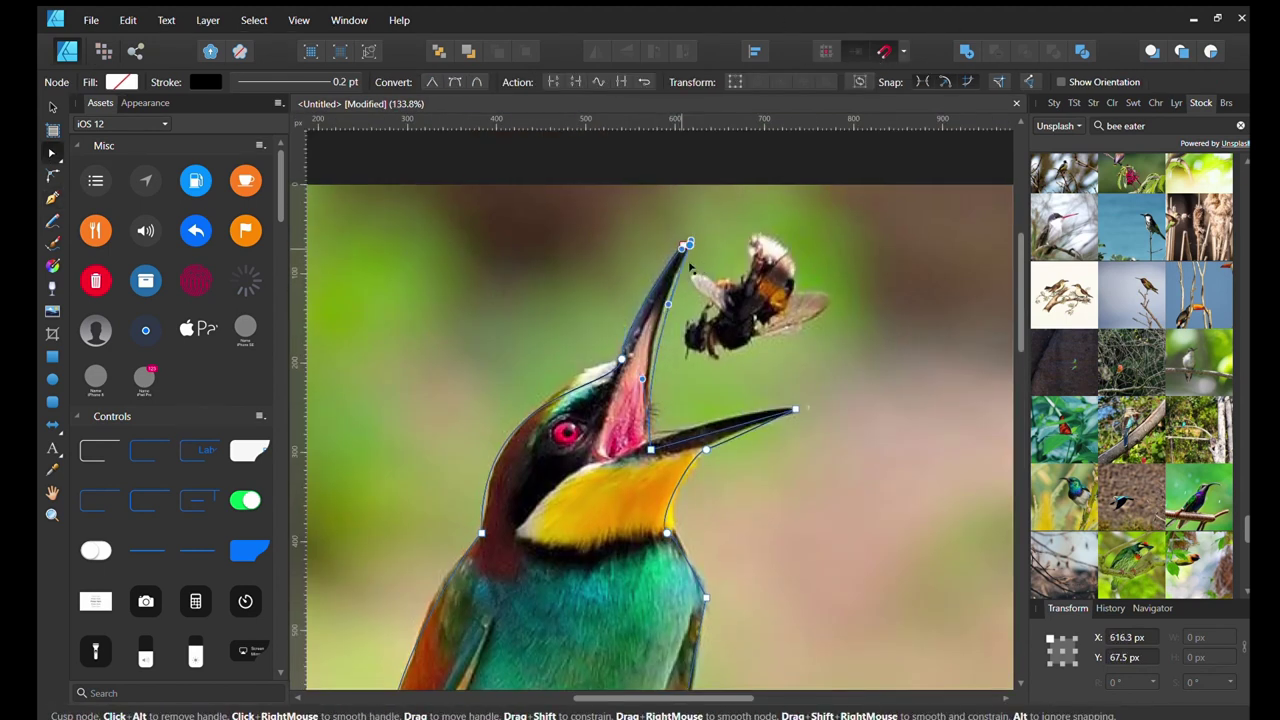
scroll(656, 250, up, 5)
scroll(646, 397, up, 2)
scroll(646, 397, down, 3)
scroll(640, 450, down, 2)
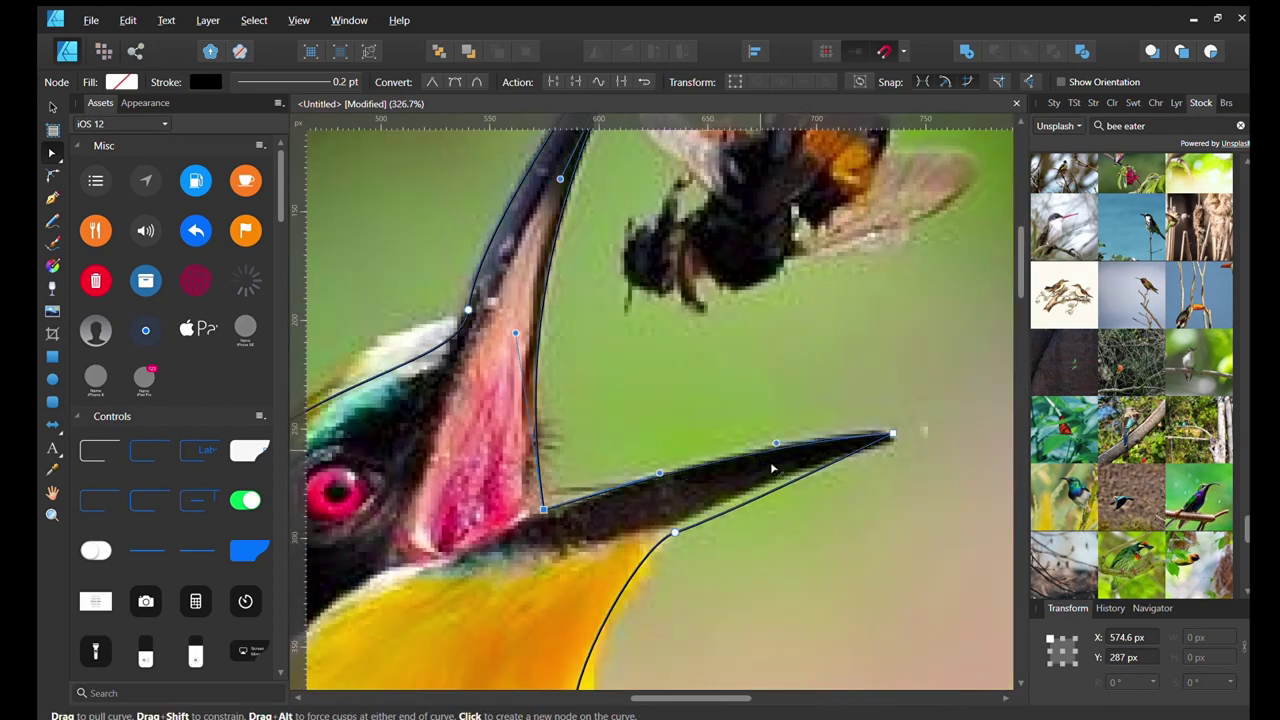
scroll(701, 547, up, 2)
Check the outline nodes below the beak, on the chest, near the perch and at the tail tip.
click(579, 535)
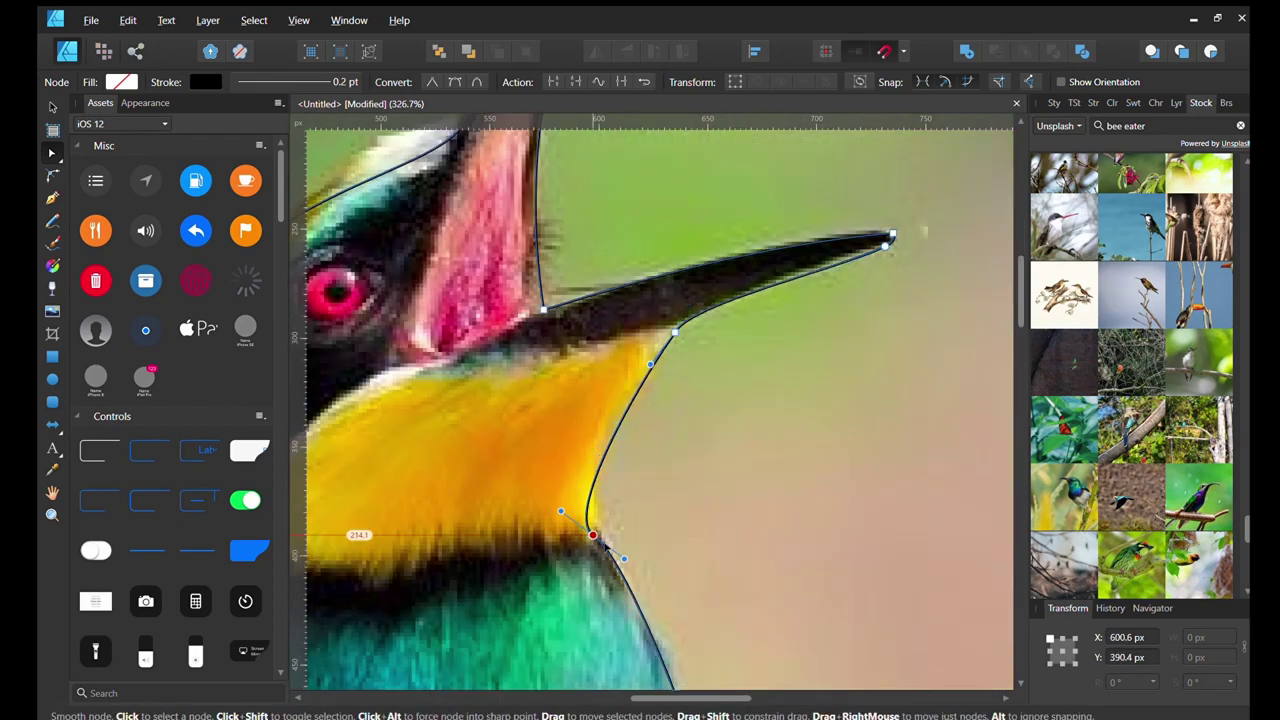
scroll(650, 403, down, 3)
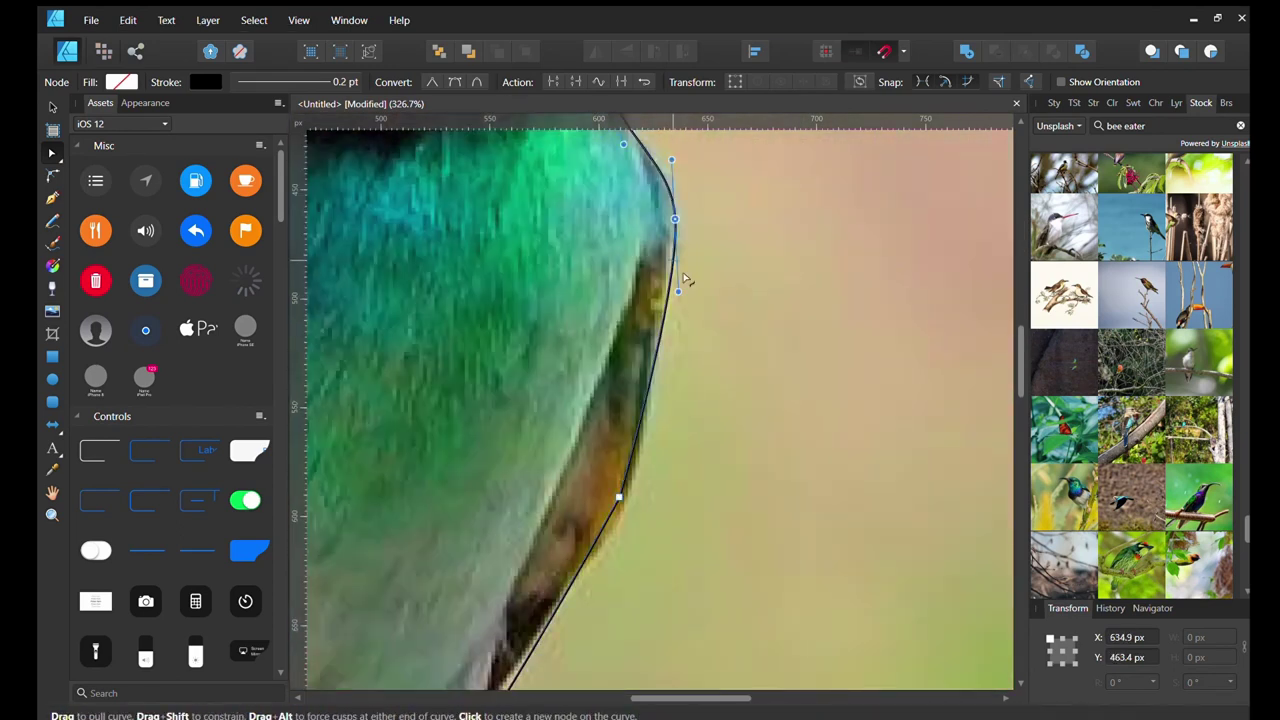
scroll(670, 300, down, 3)
click(640, 460)
scroll(647, 470, down, 2)
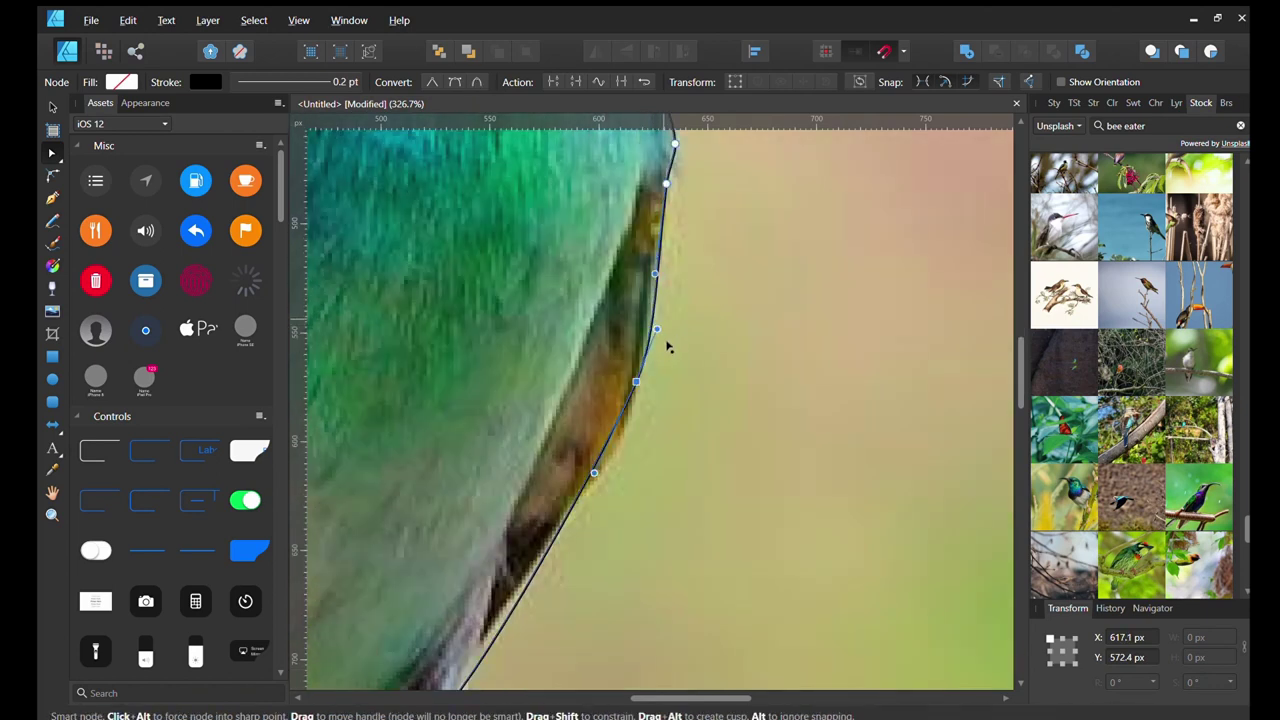
scroll(666, 349, down, 1)
scroll(470, 560, down, 1)
click(416, 458)
scroll(412, 489, down, 5)
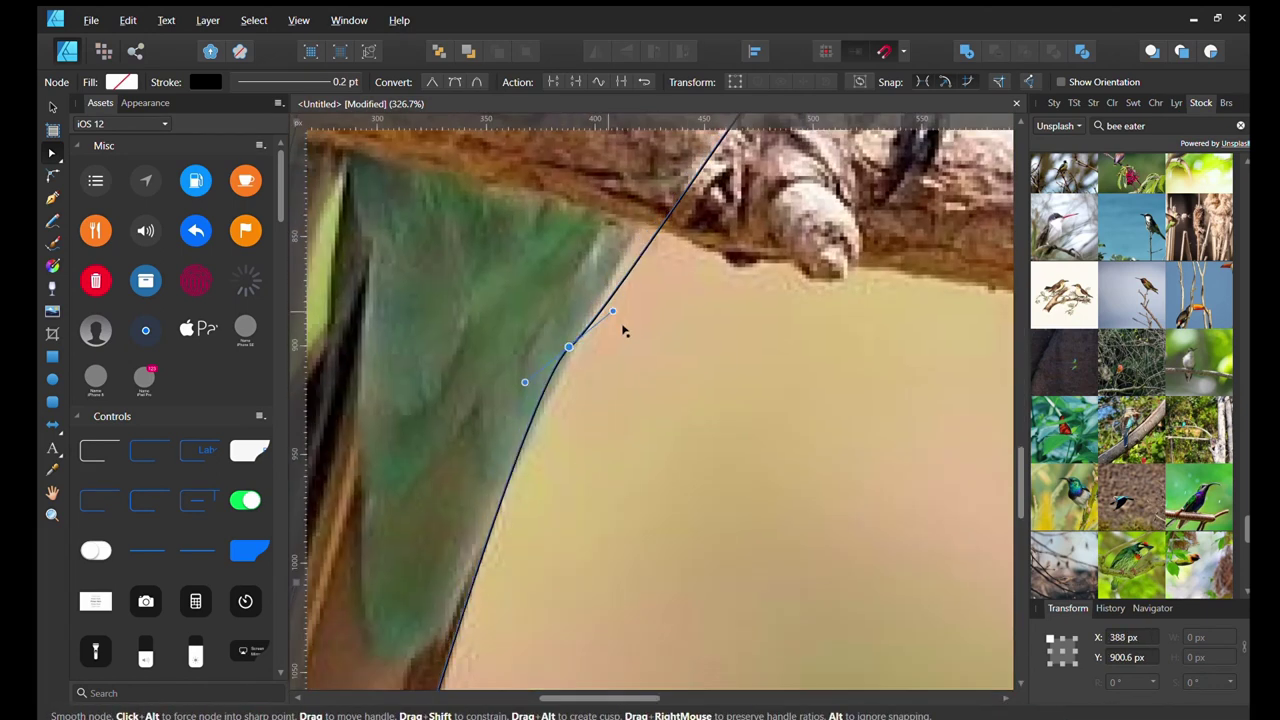
scroll(766, 295, down, 3)
scroll(500, 450, down, 3)
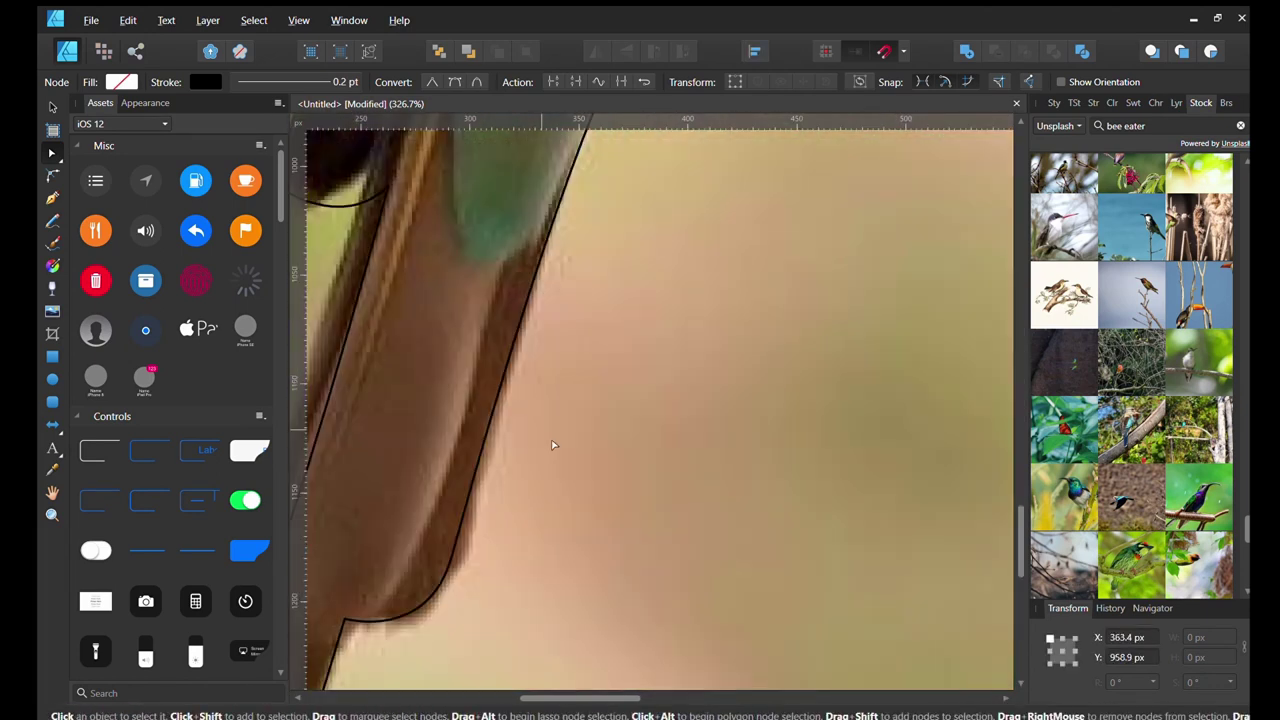
click(469, 539)
scroll(527, 584, down, 2)
Reshape the tail tip to match the feathers, adding a node to sharpen it.
drag(514, 572, 480, 586)
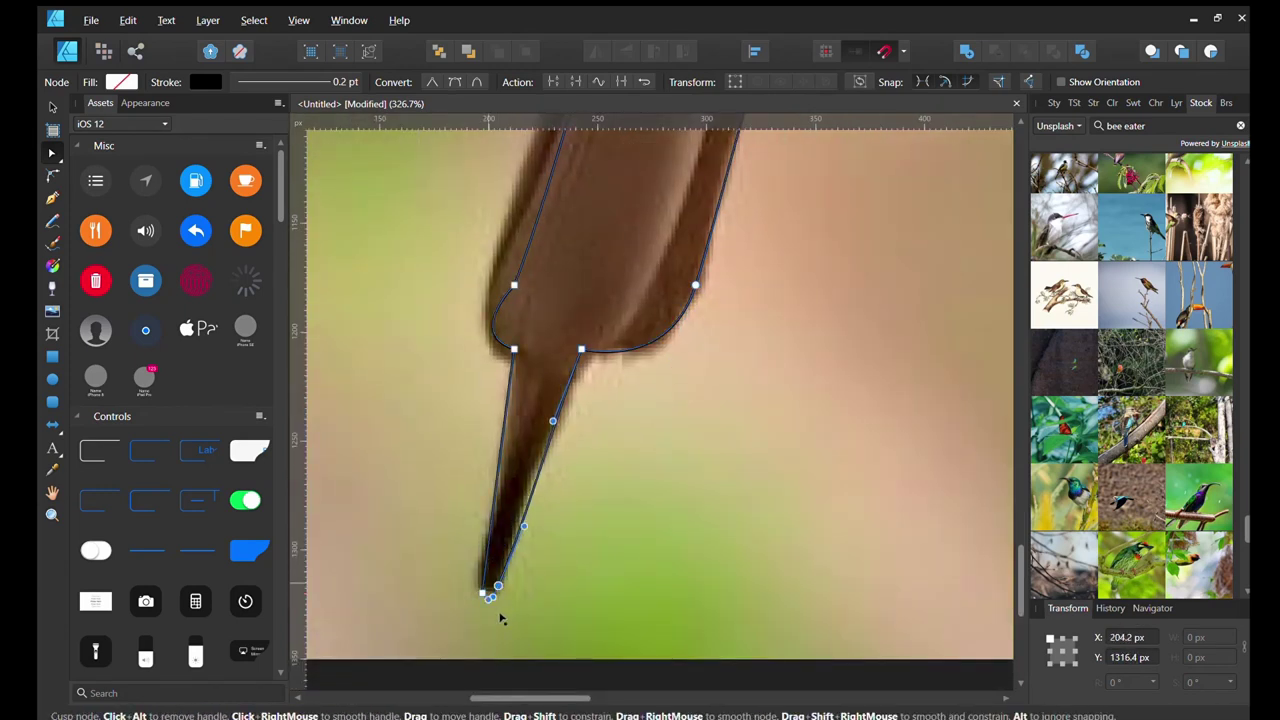
click(497, 586)
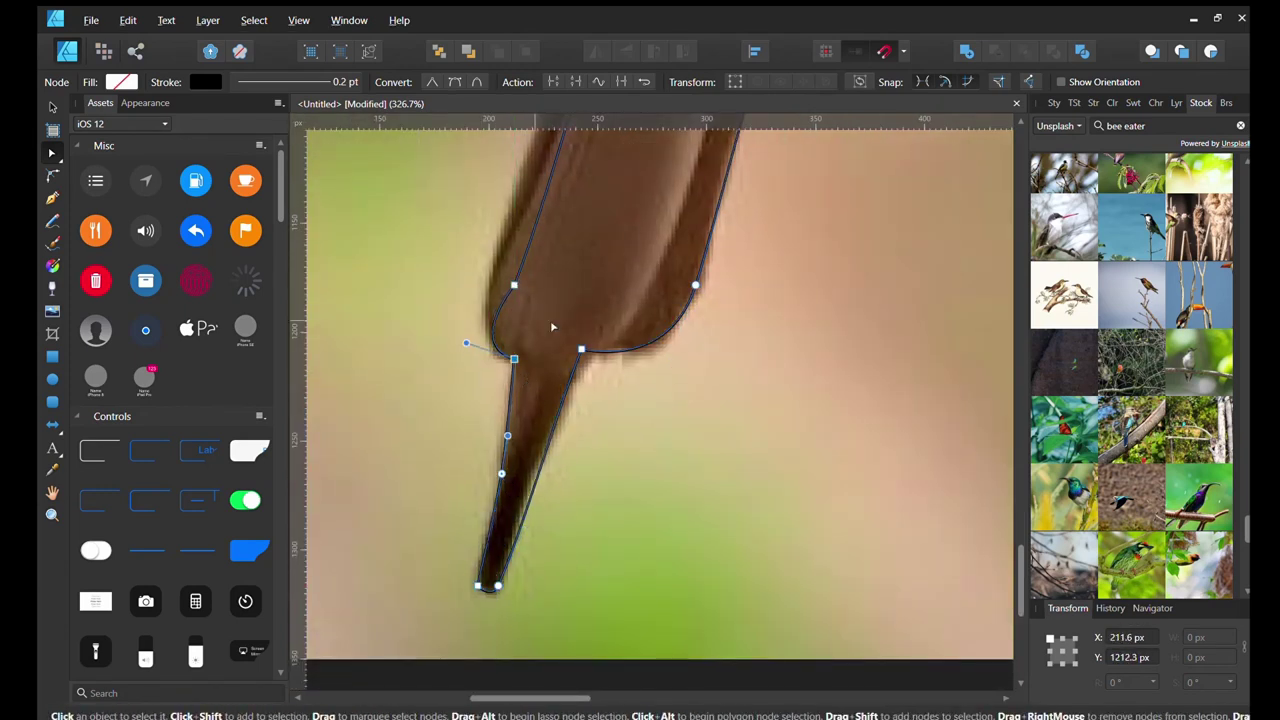
scroll(552, 326, up, 3)
scroll(574, 323, up, 3)
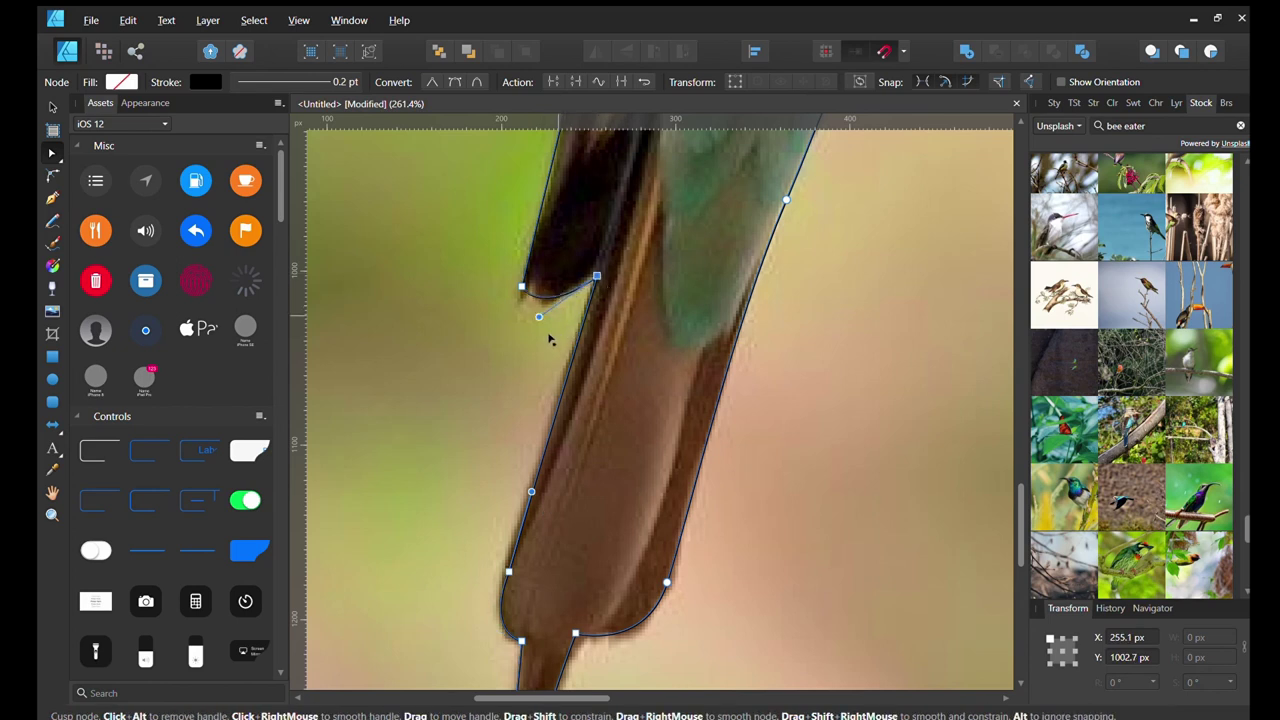
scroll(548, 340, up, 3)
scroll(565, 390, up, 3)
scroll(580, 434, up, 1)
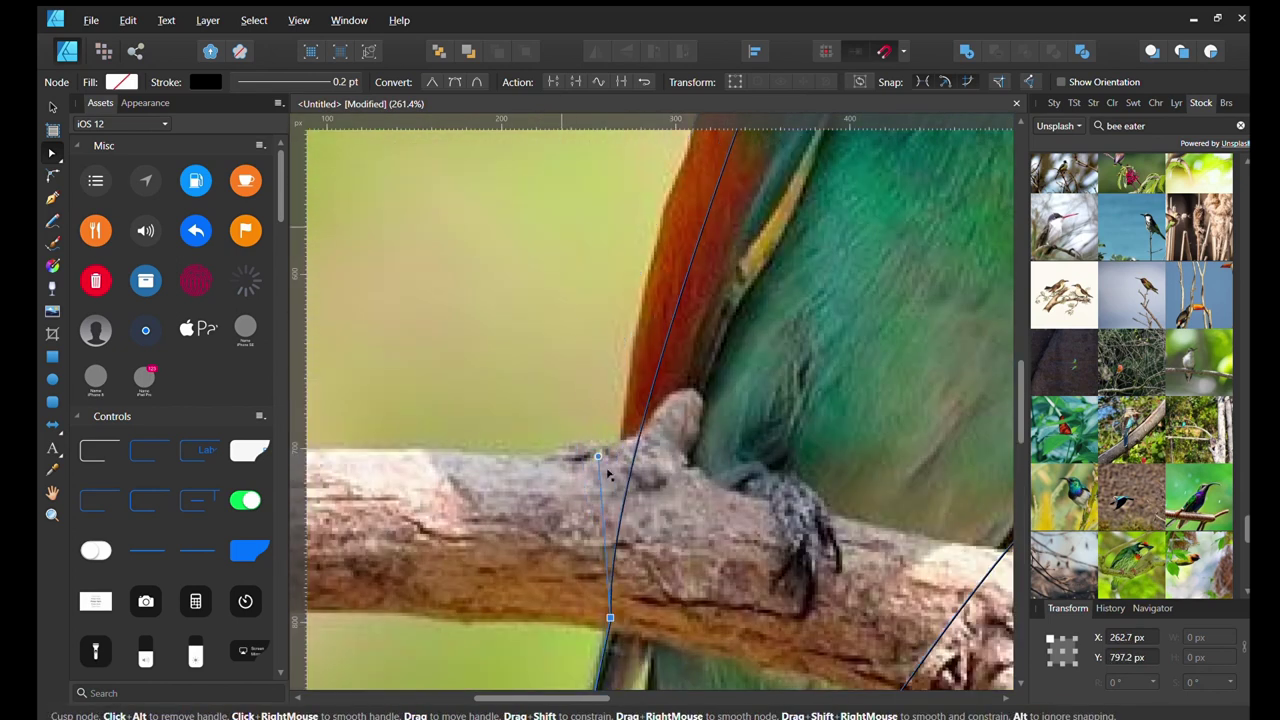
scroll(643, 251, up, 3)
scroll(714, 286, up, 3)
scroll(714, 286, right, 1)
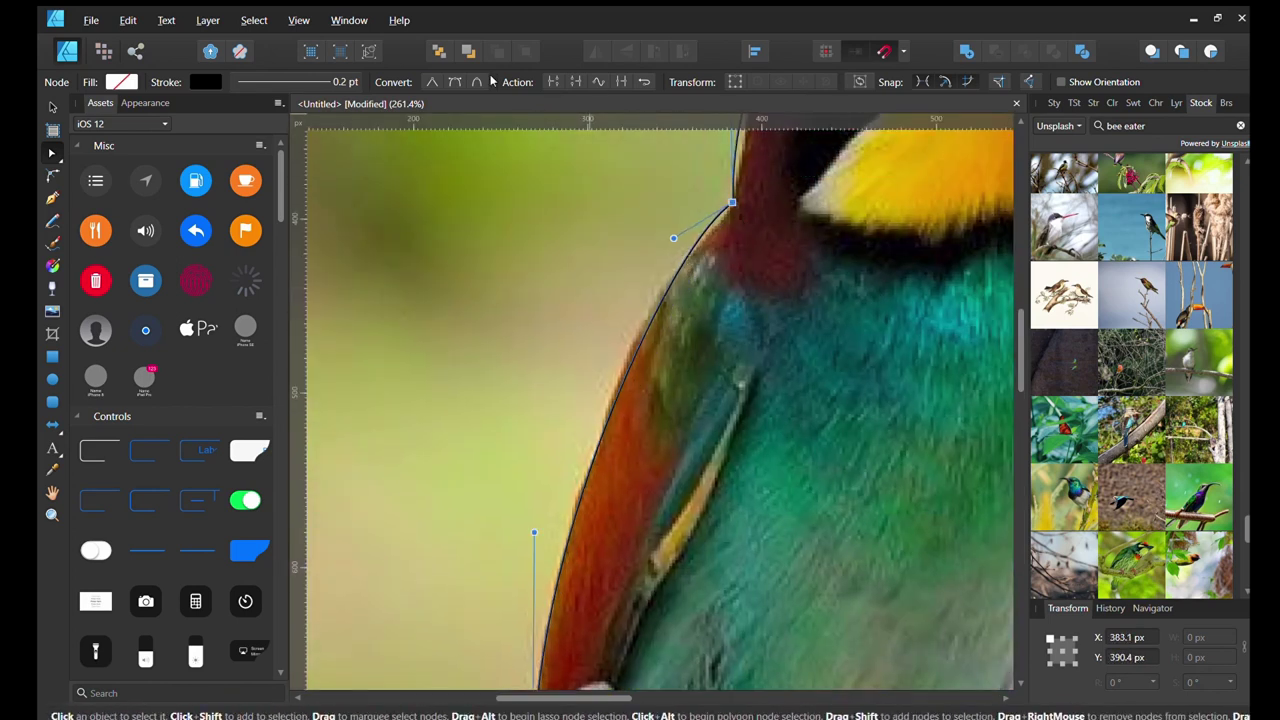
Move an upper outline node down along the bird's edge.
drag(732, 202, 698, 249)
scroll(823, 286, down, 1)
scroll(798, 232, down, 1)
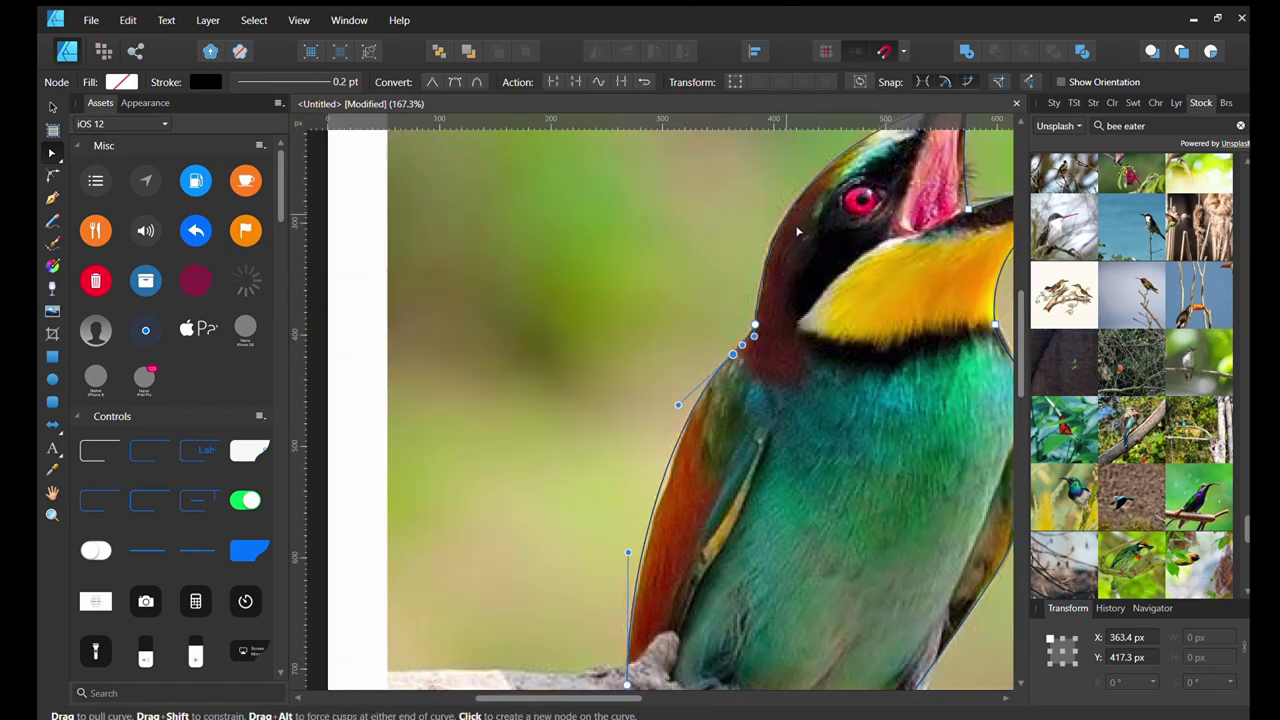
scroll(853, 318, down, 6)
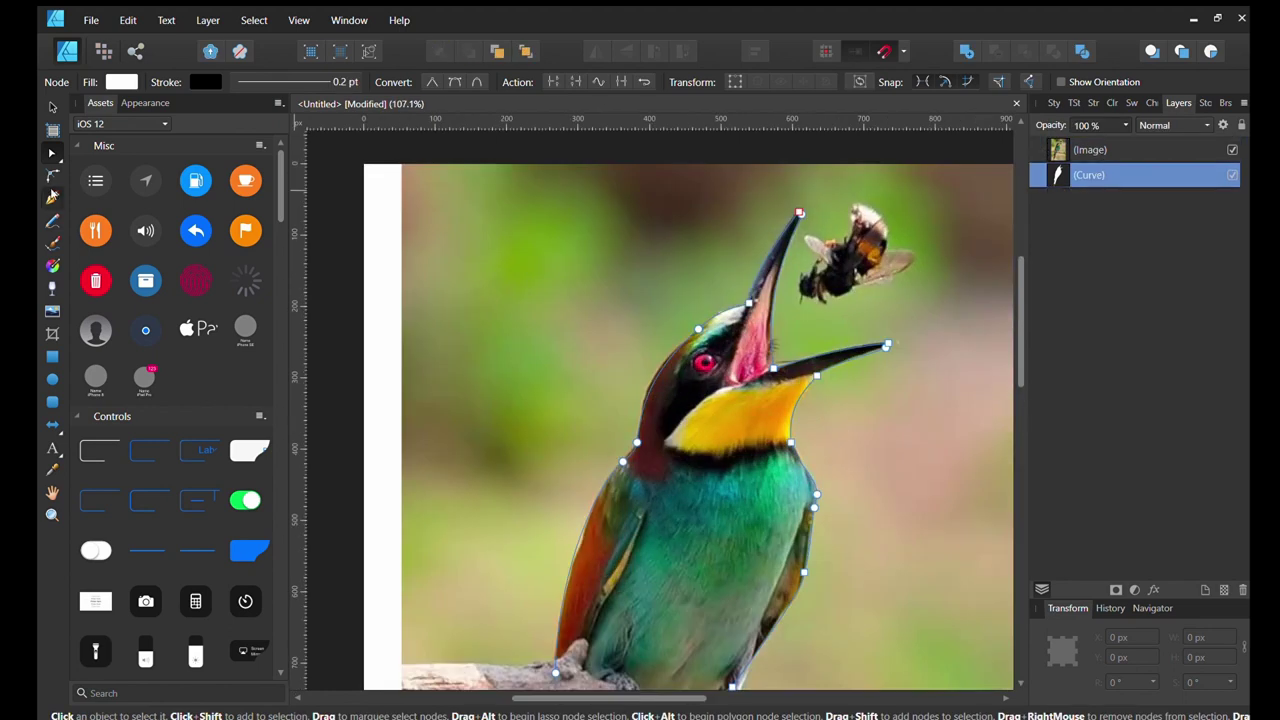
Draw the dark red neck shape and bend it to fit the plumage.
click(52, 196)
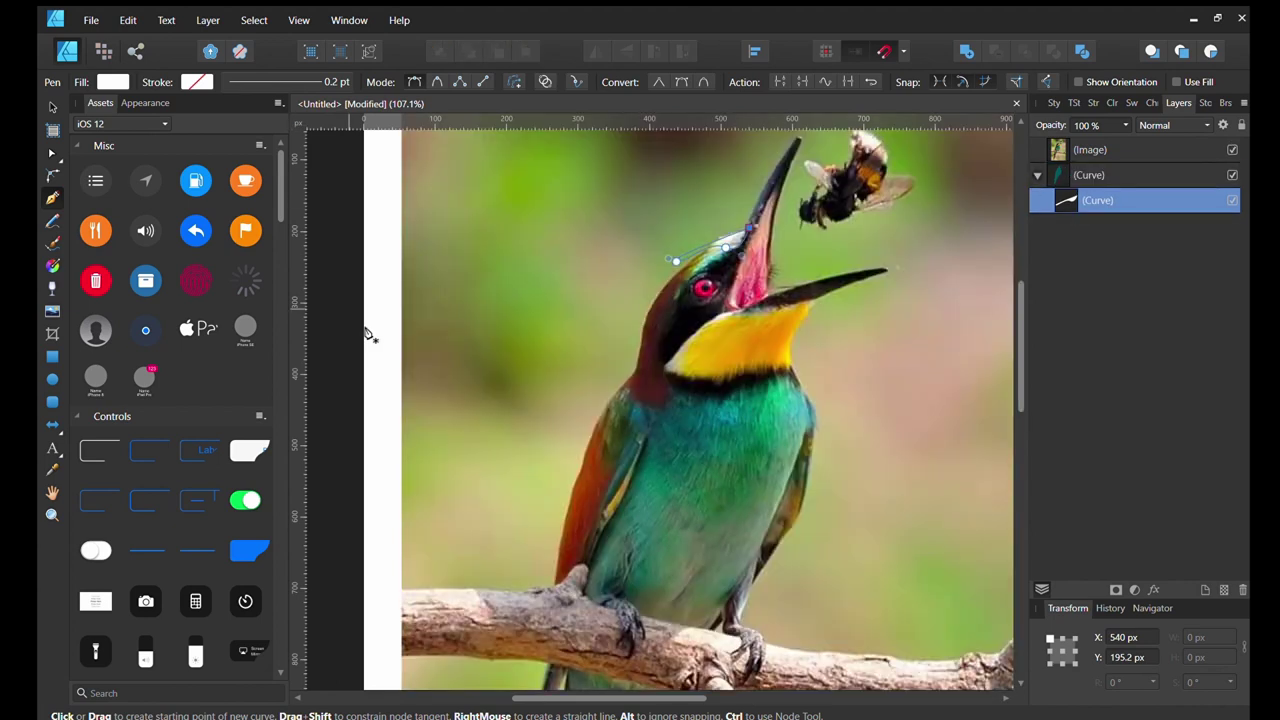
click(698, 312)
click(666, 400)
click(643, 461)
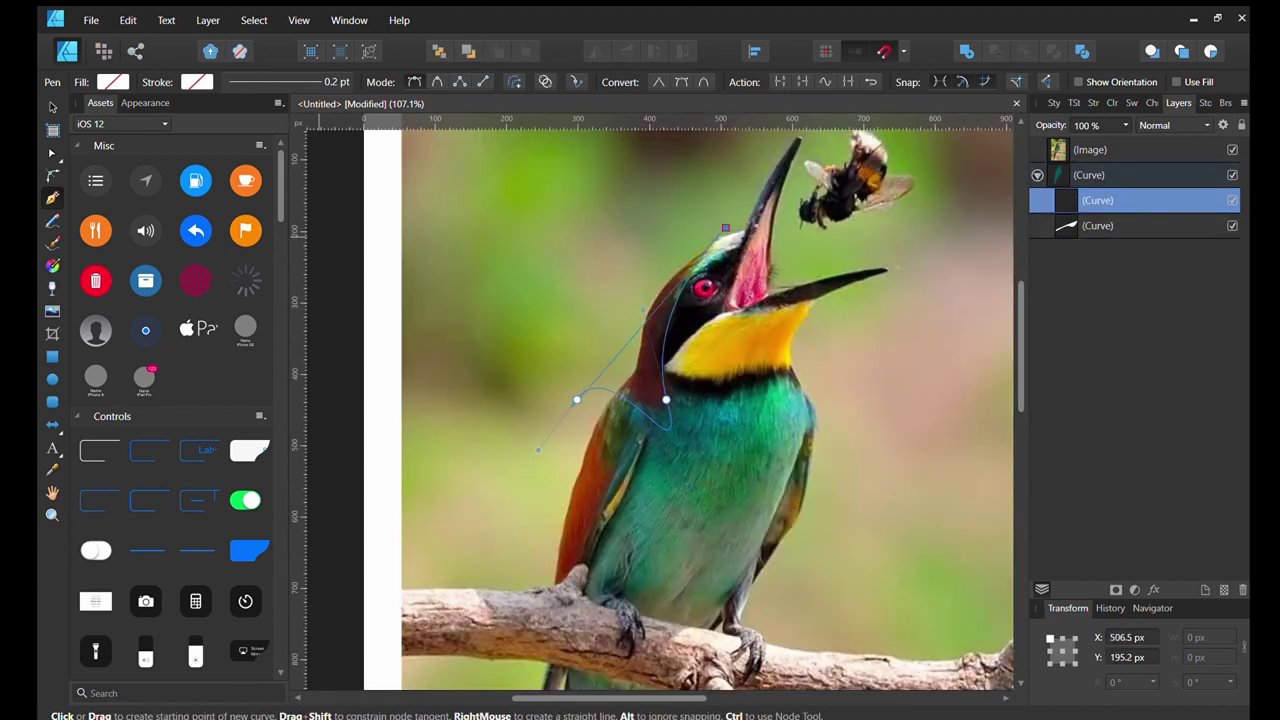
key(a)
drag(591, 402, 512, 453)
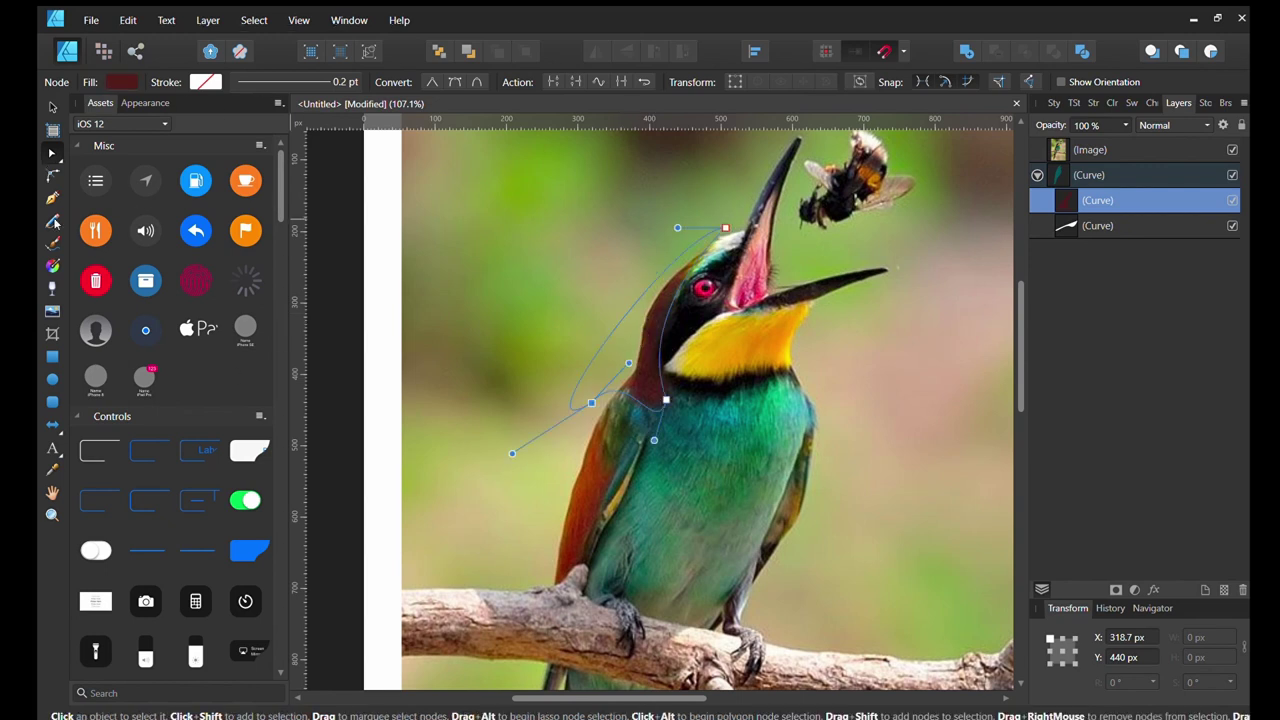
scroll(700, 400, down, 2)
Draw the red wing-edge shape and adjust its nodes near the neck.
key(p)
click(611, 325)
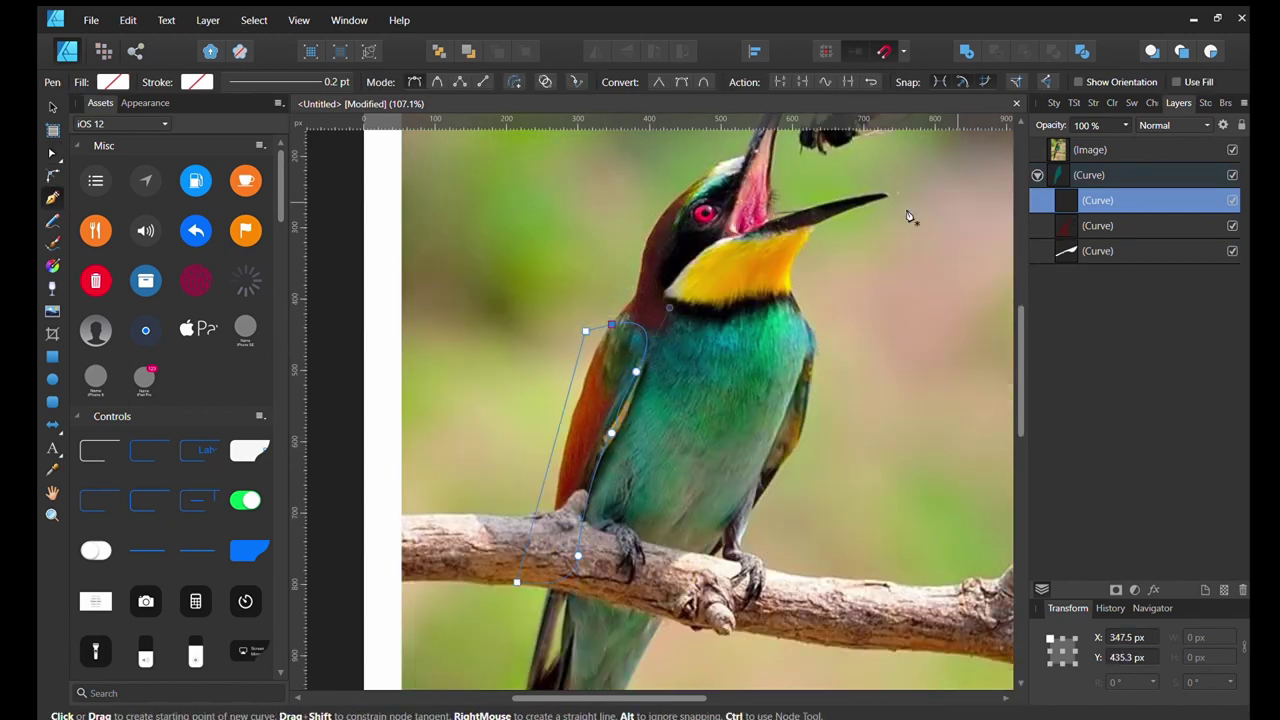
key(a)
drag(625, 457, 645, 457)
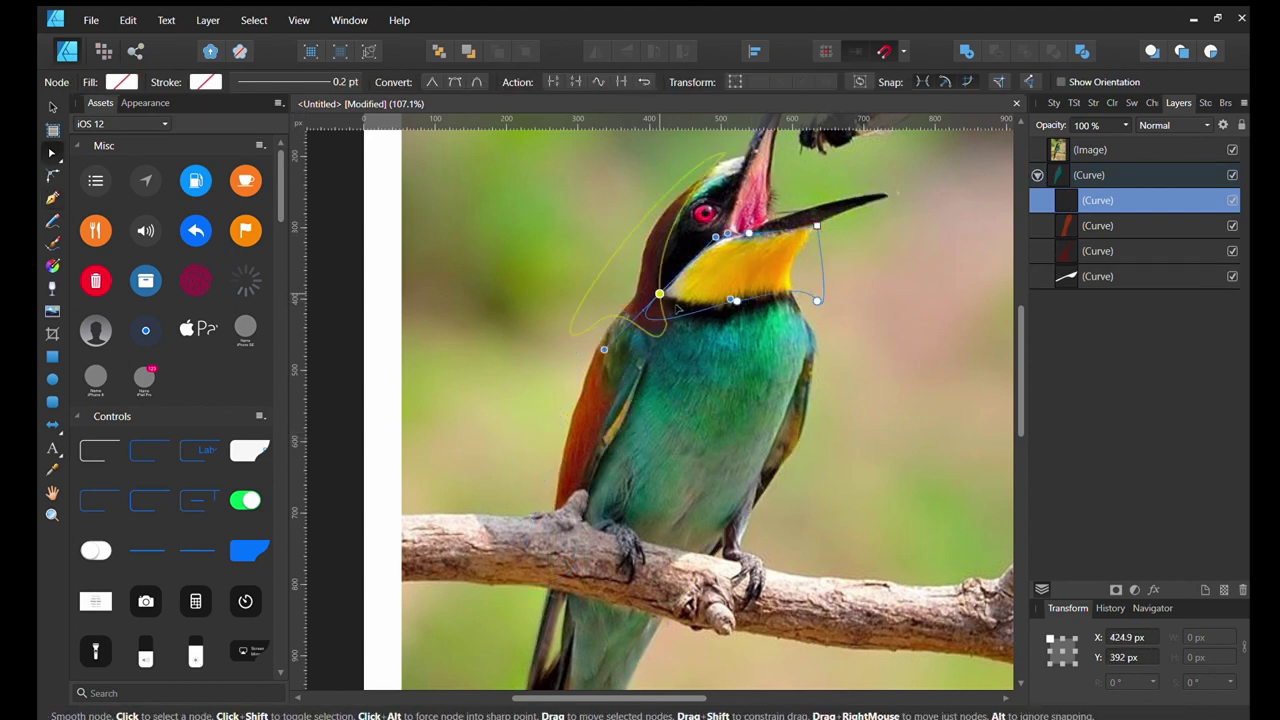
Sharpen a corner of the orange throat patch and pull its node toward the beak.
alt+click(659, 294)
drag(817, 300, 801, 300)
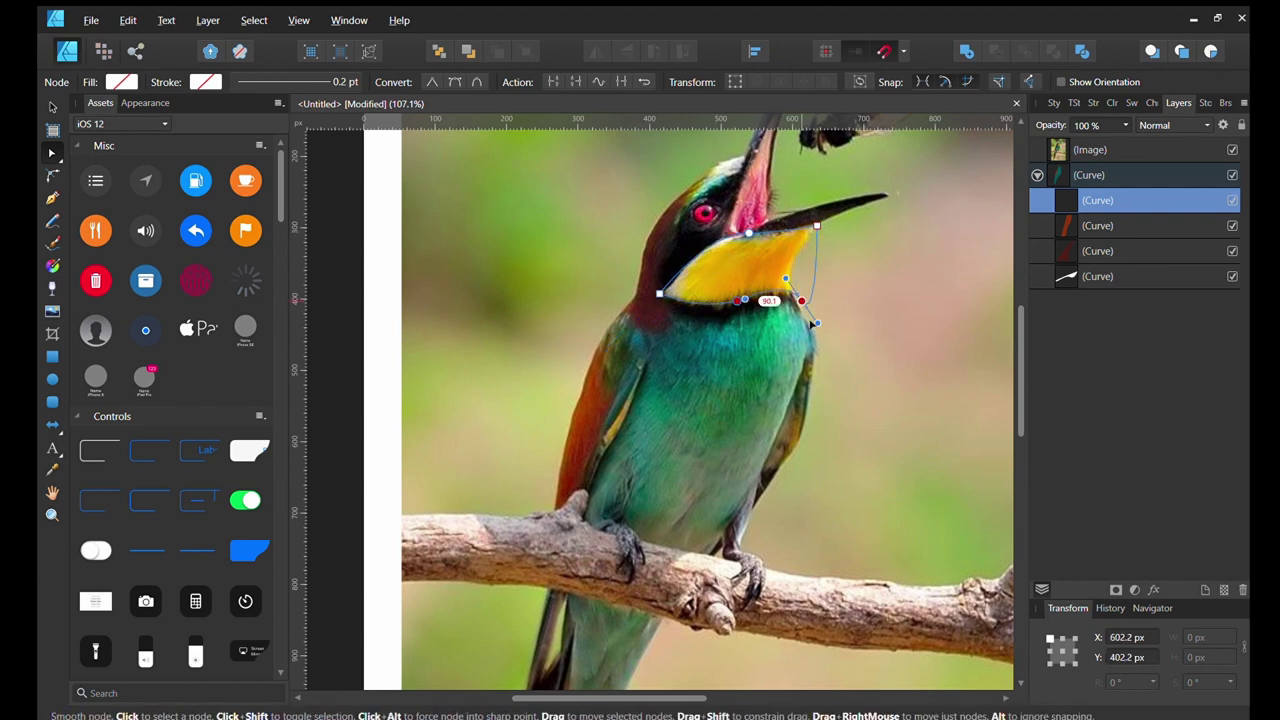
click(772, 261)
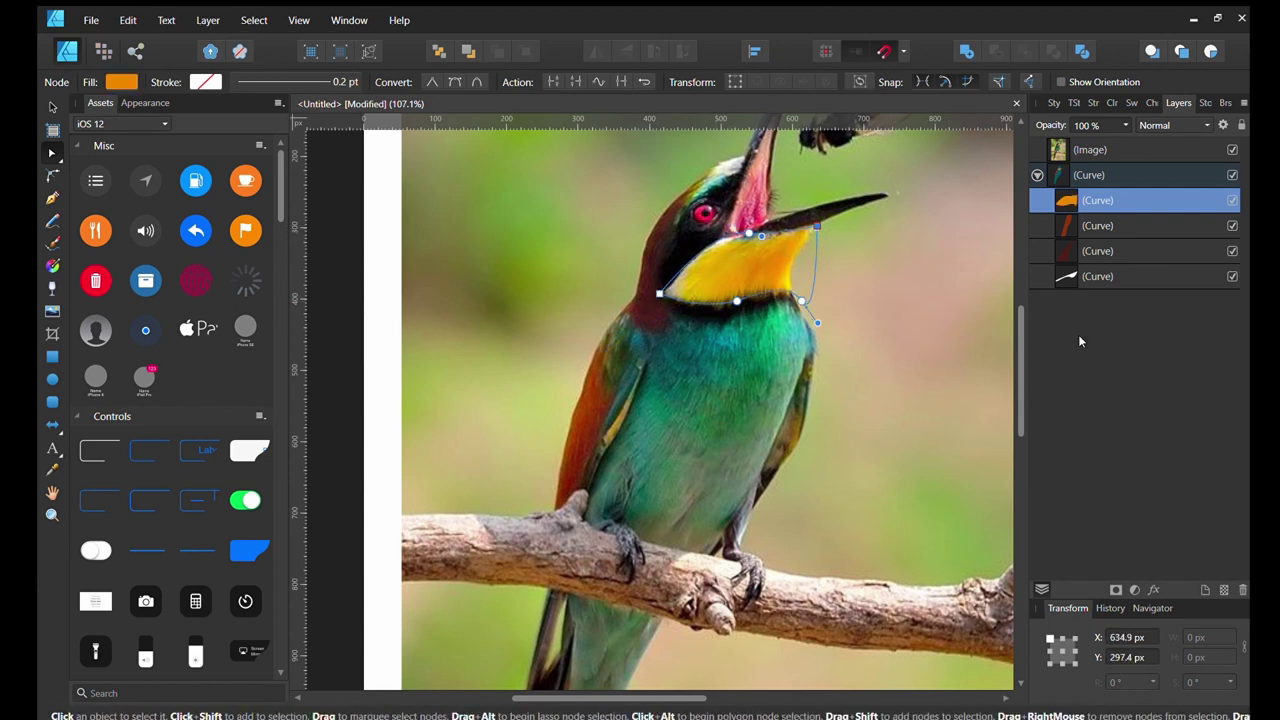
Draw the black eye stripe across the head.
key(p)
click(659, 294)
click(737, 170)
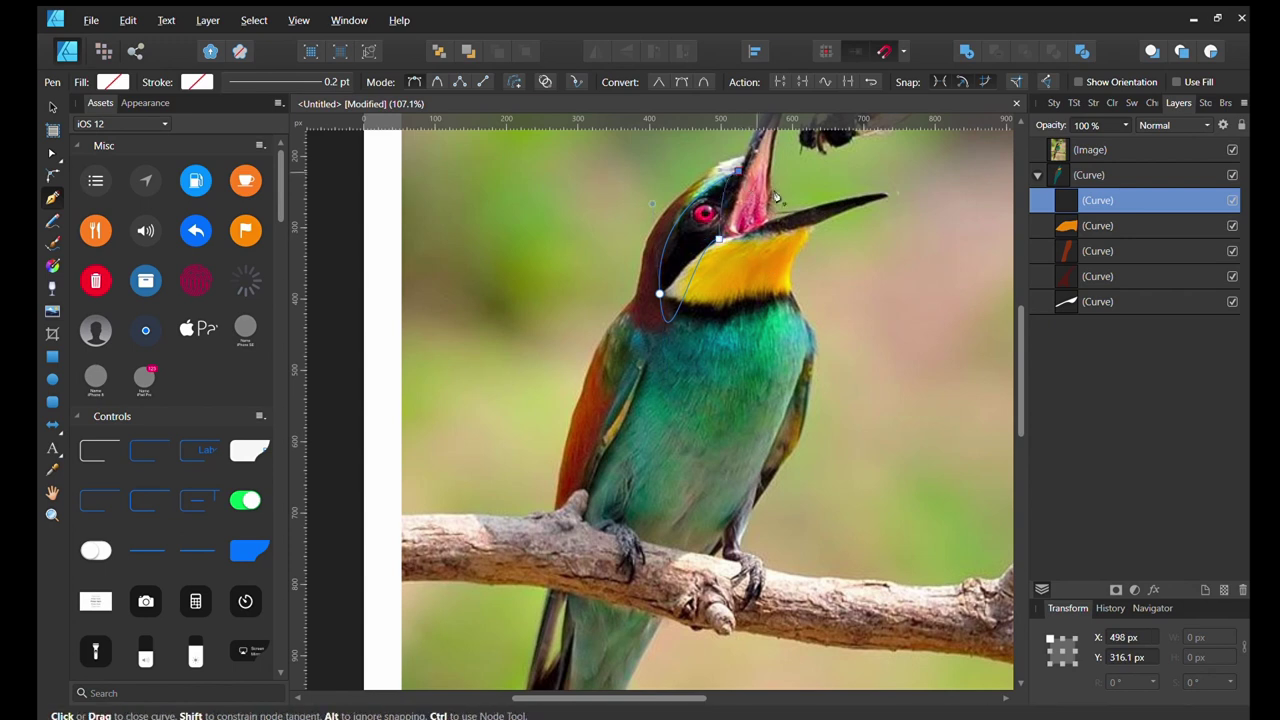
click(52, 152)
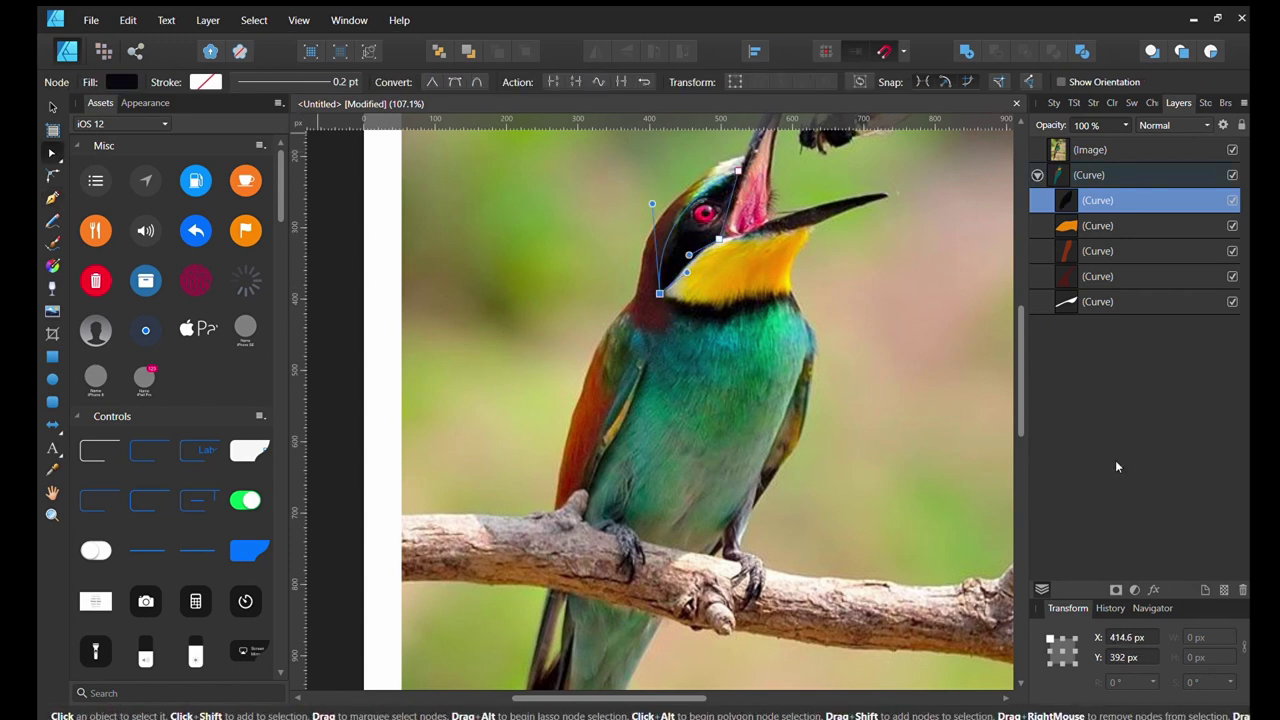
Start a new path along the bird's back with three nodes.
key(p)
click(795, 302)
click(852, 345)
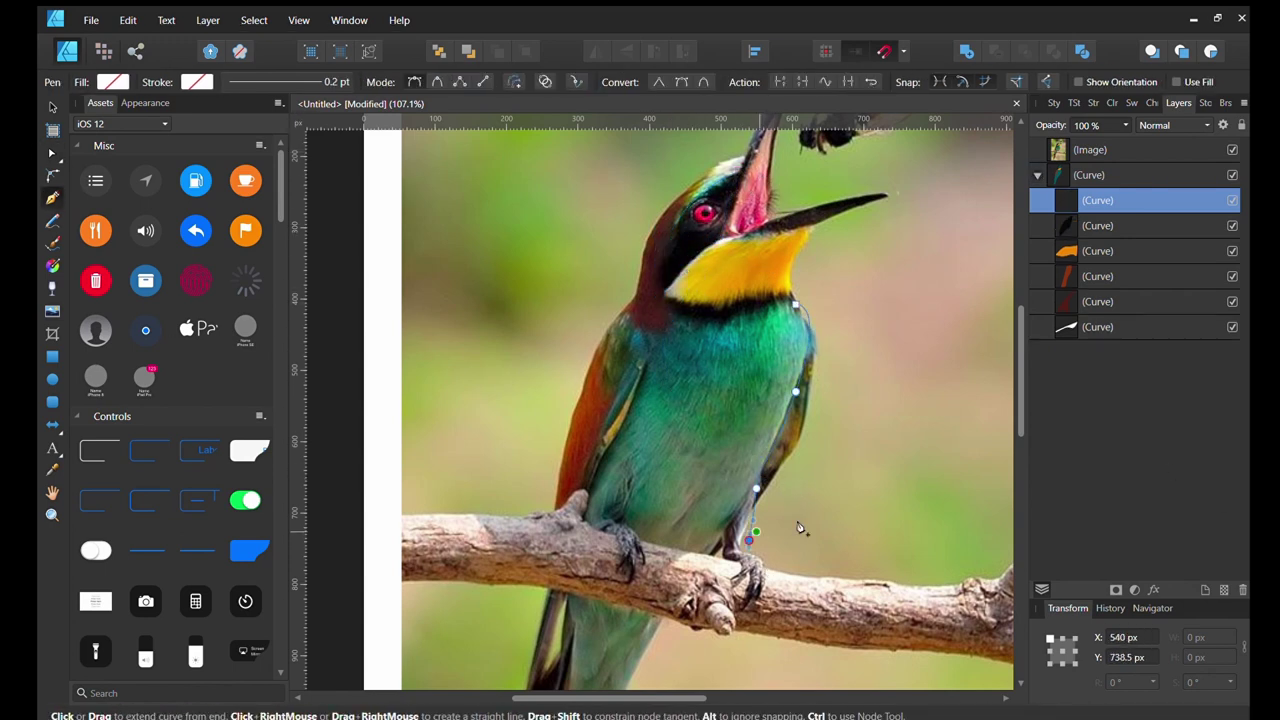
click(748, 540)
Reselect the back path for node editing.
key(a)
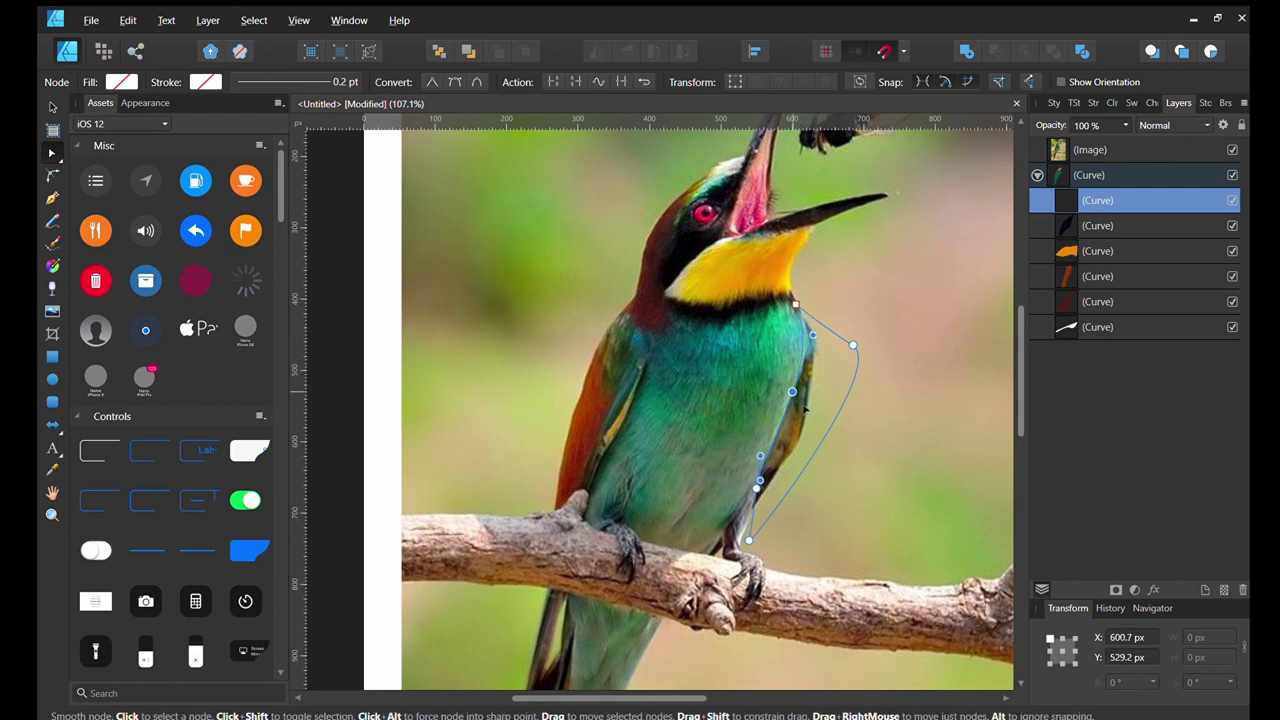
scroll(755, 494, up, 3)
click(814, 404)
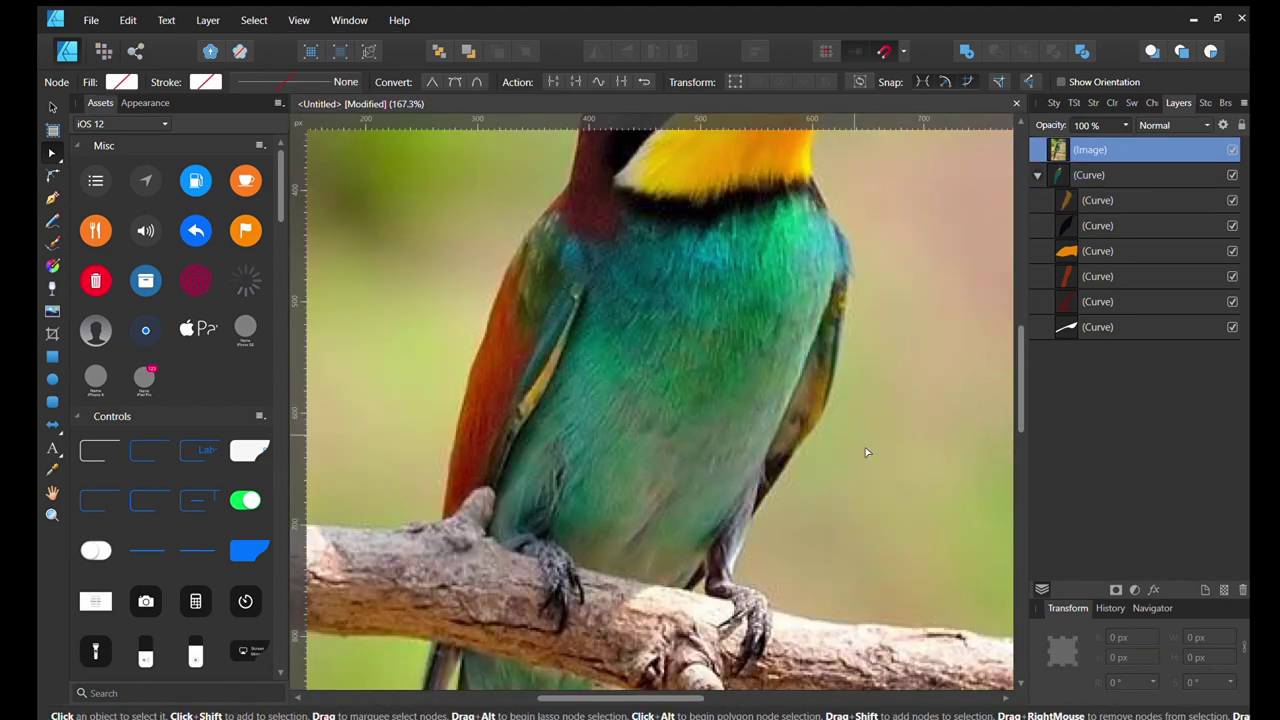
click(1184, 198)
scroll(710, 394, down, 5)
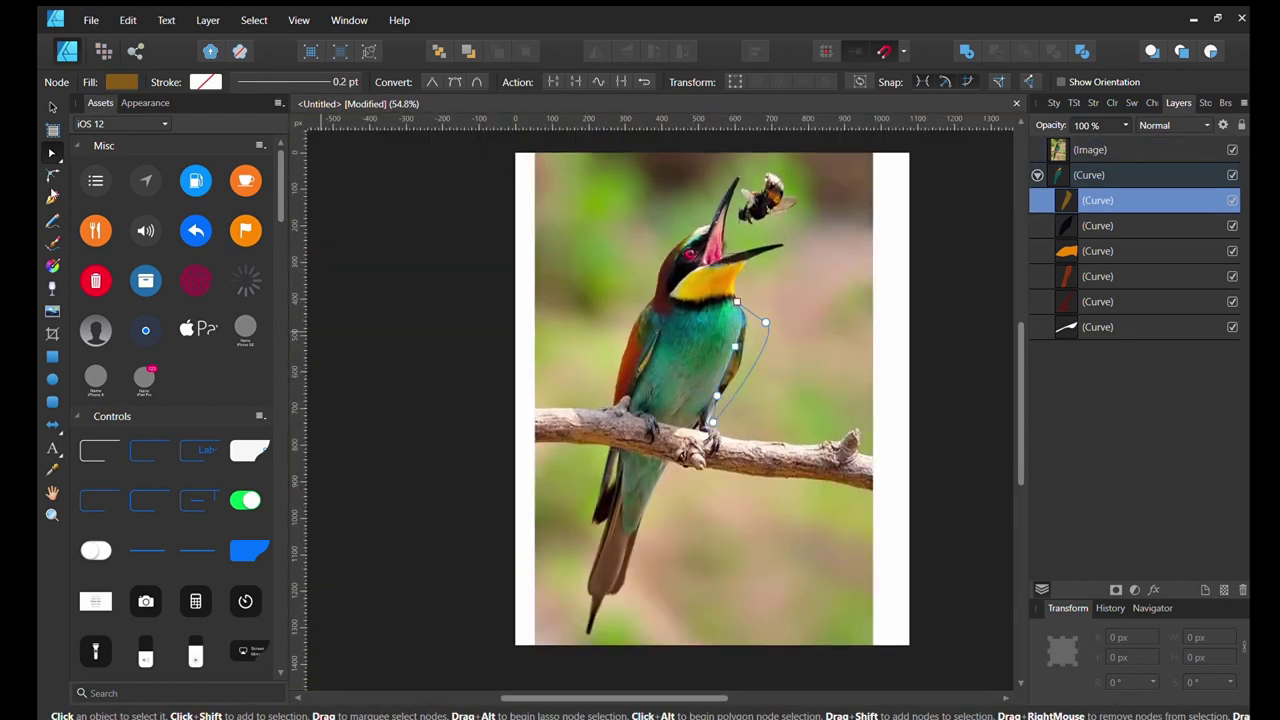
Draw a new body shape with four nodes over the bird's back.
click(52, 196)
click(631, 397)
click(661, 322)
click(694, 310)
click(737, 300)
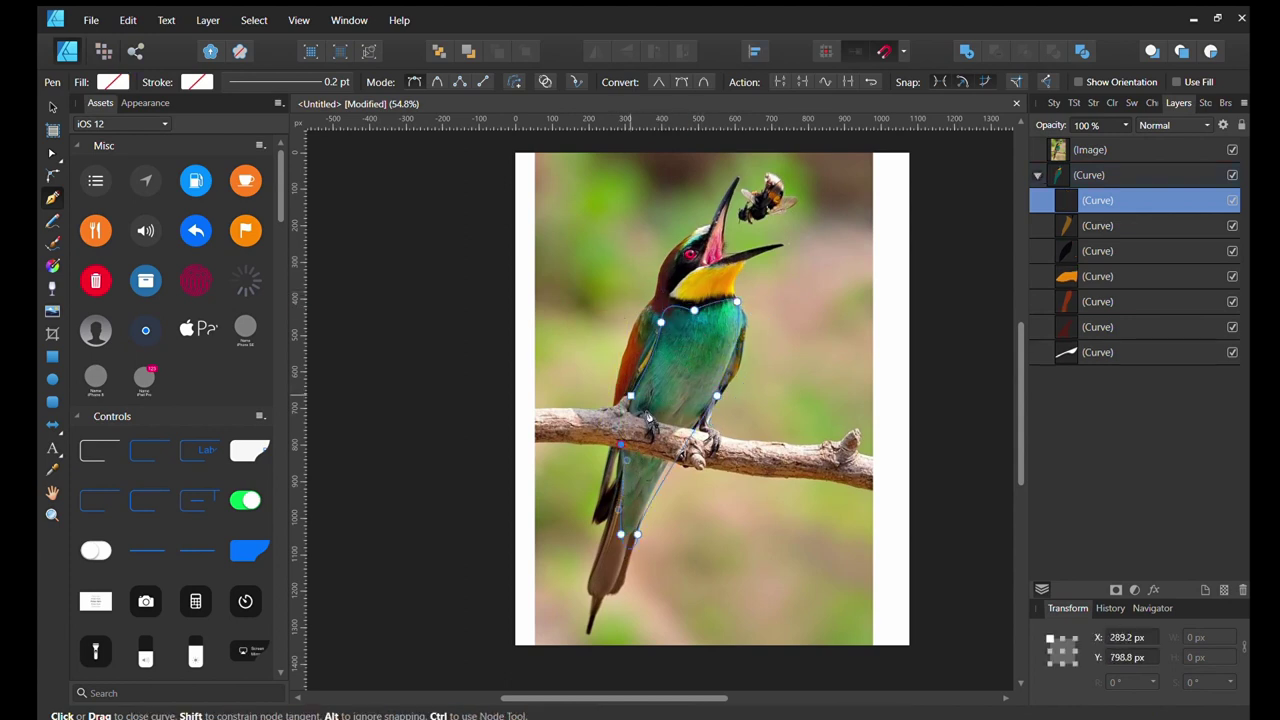
scroll(670, 300, up, 4)
key(a)
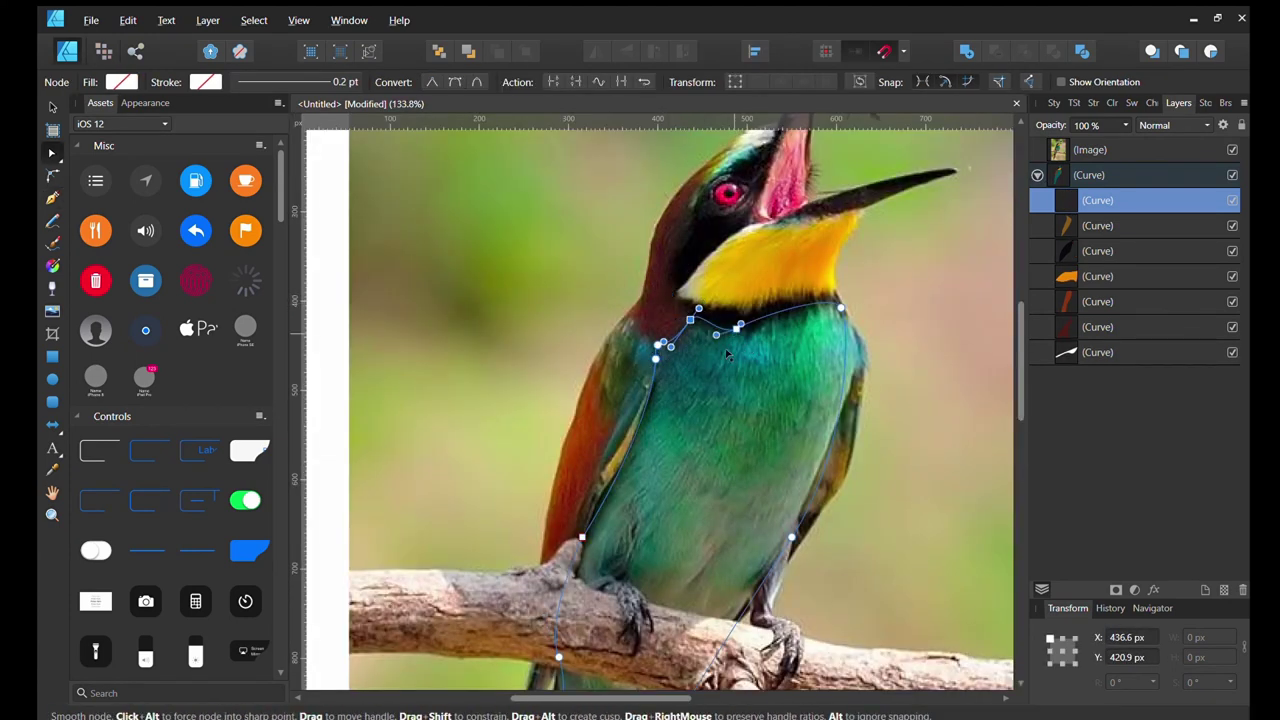
scroll(840, 470, down, 2)
Straighten the body shape's left tail edge and fill it green.
click(782, 437)
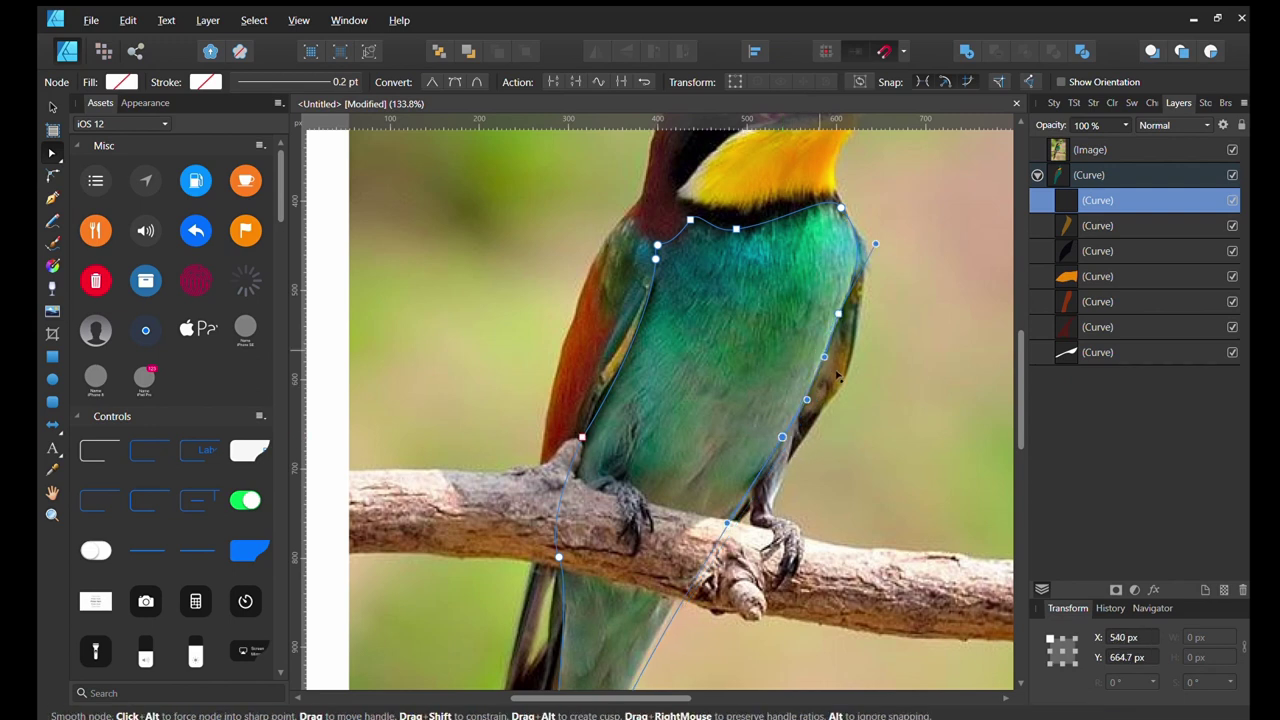
scroll(838, 374, down, 4)
click(558, 522)
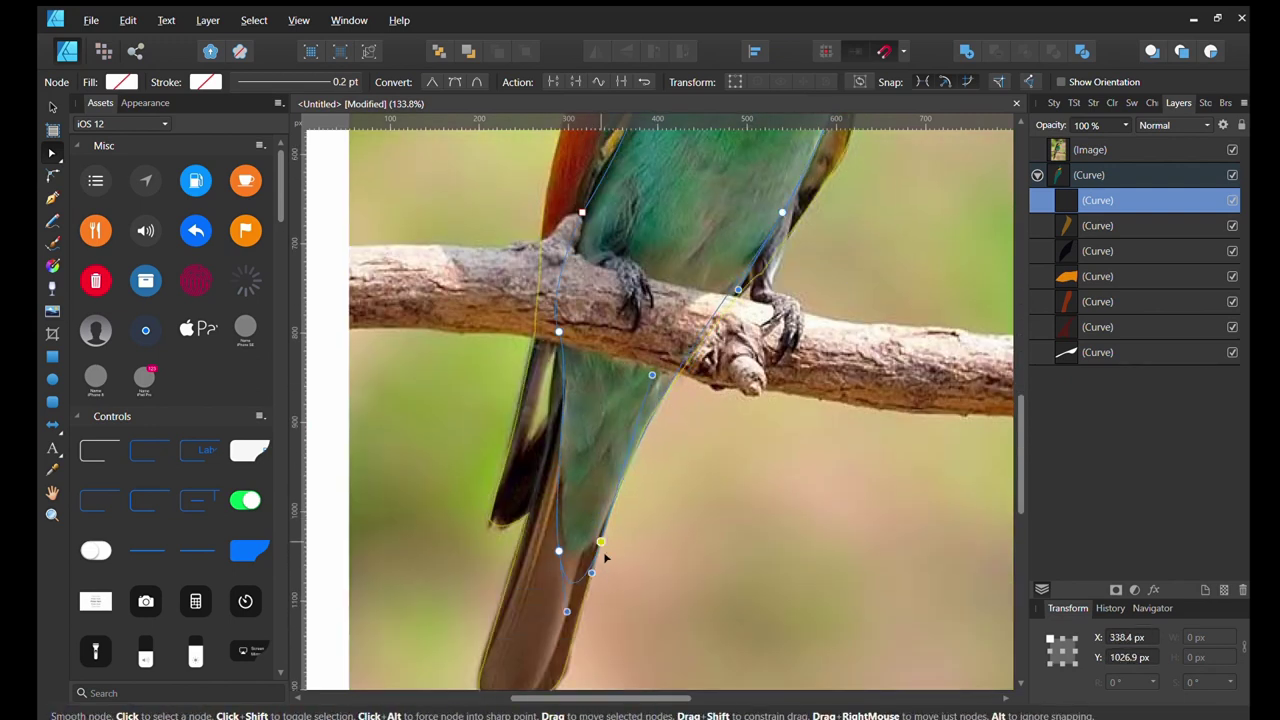
click(563, 391)
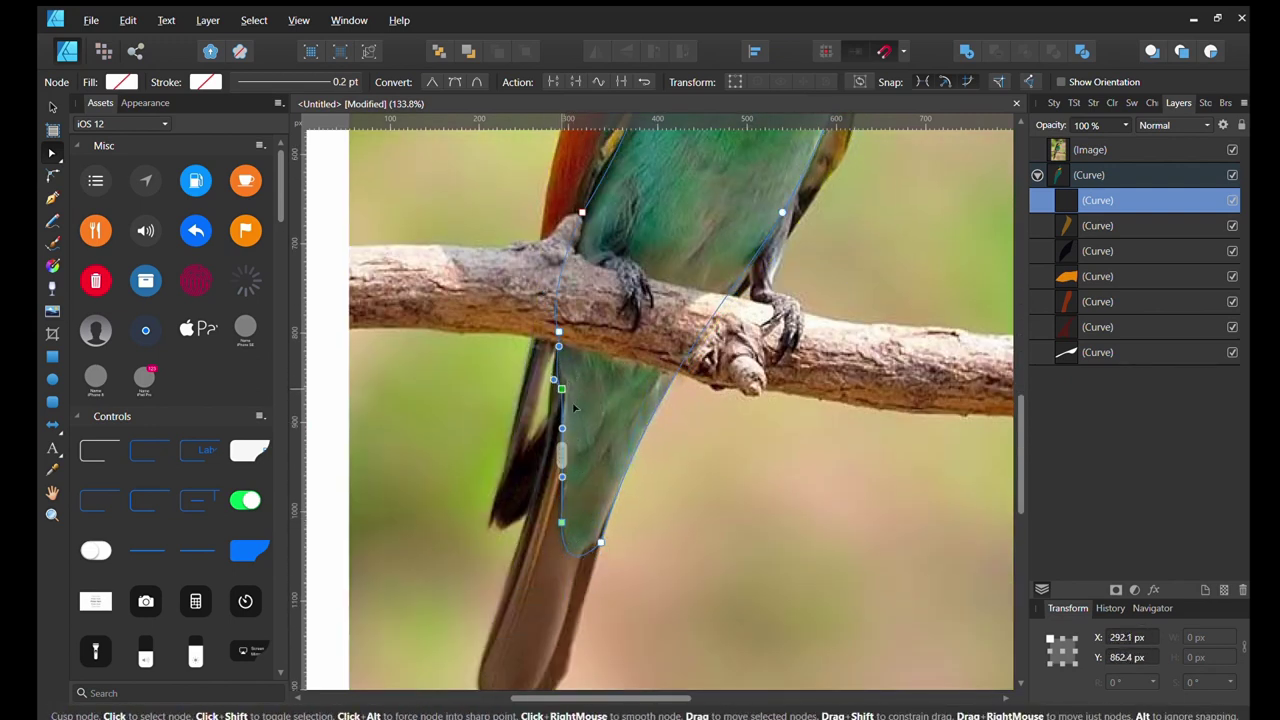
scroll(575, 407, up, 3)
click(578, 398)
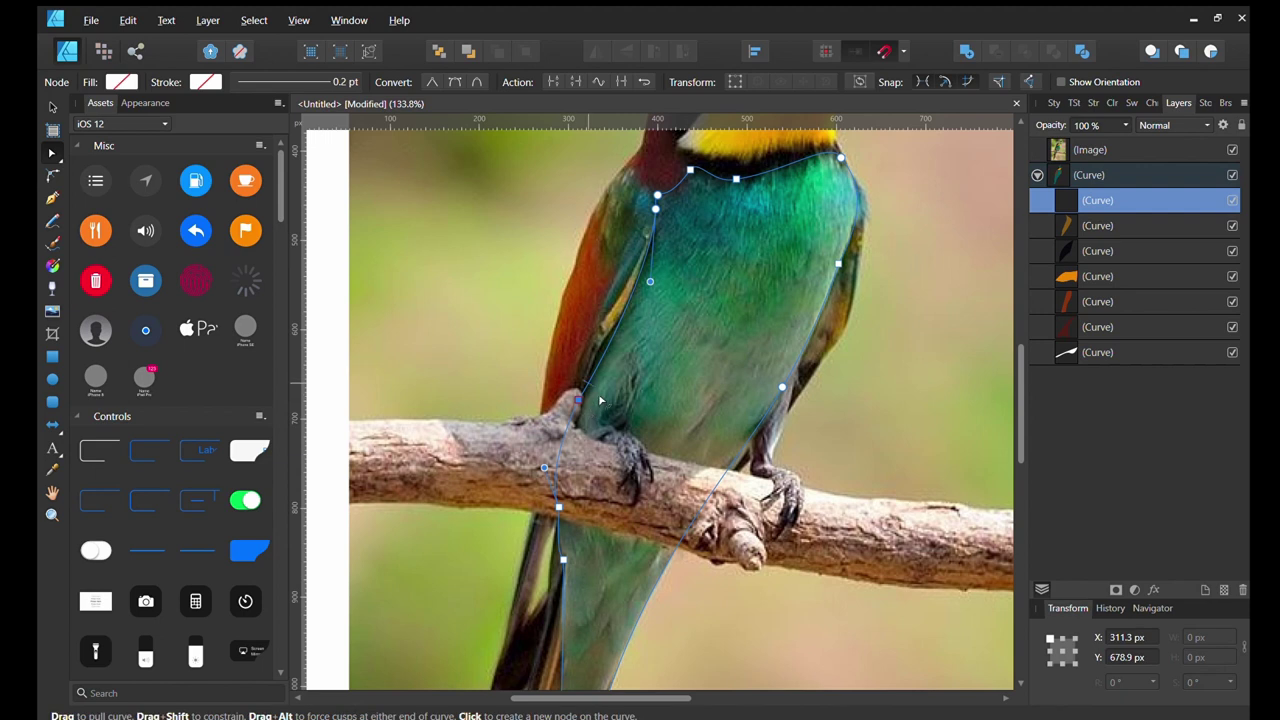
click(118, 82)
scroll(680, 400, down, 3)
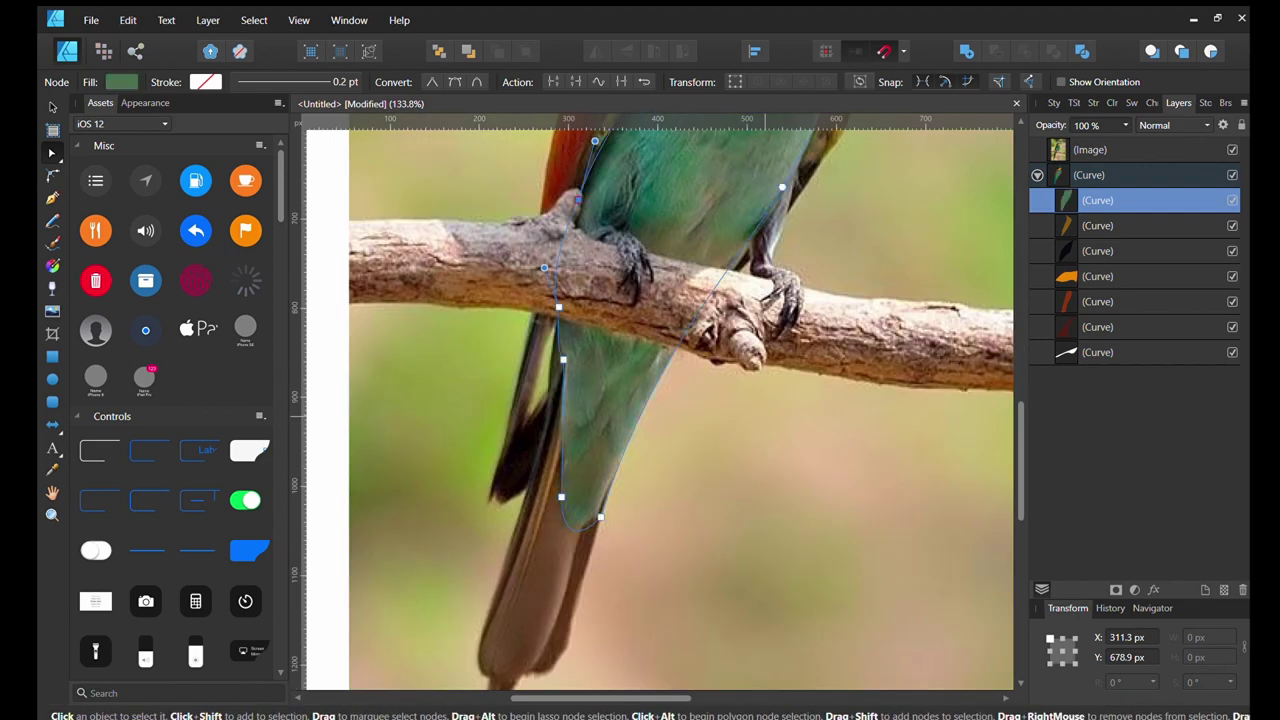
Draw the dark feather shape alongside the left tail edge.
click(52, 196)
click(536, 286)
click(555, 402)
click(528, 489)
click(491, 496)
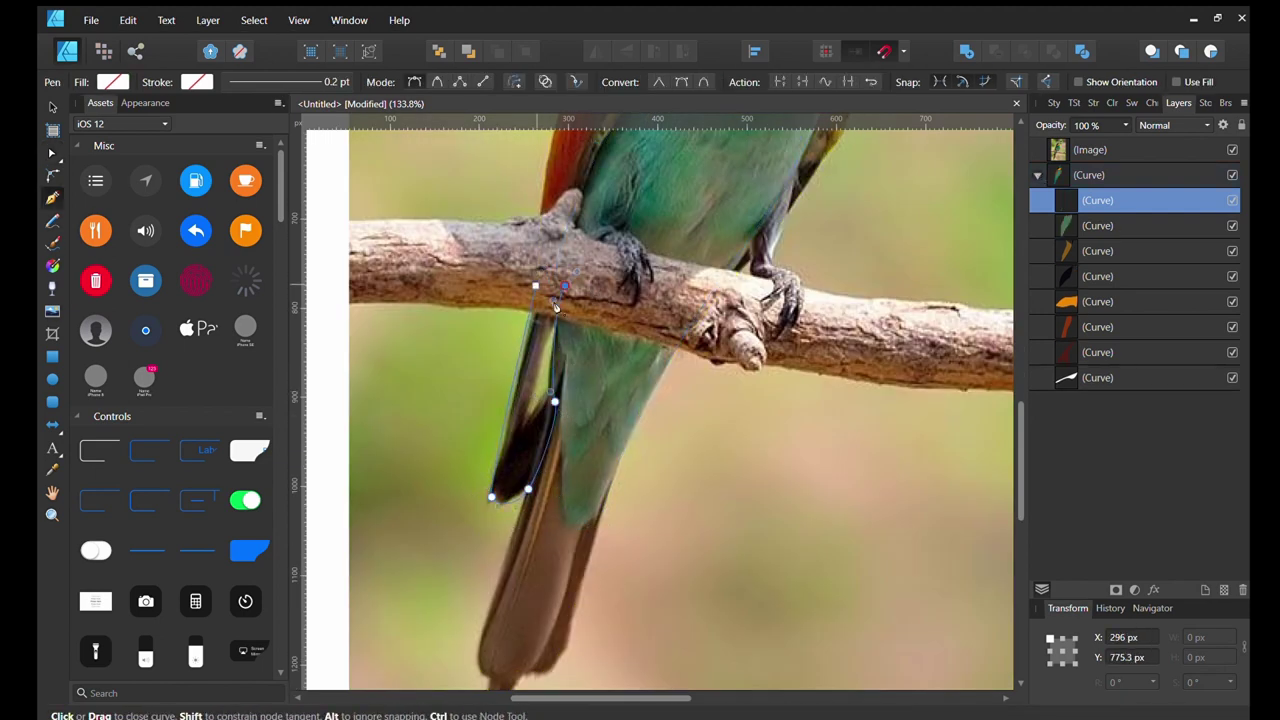
key(a)
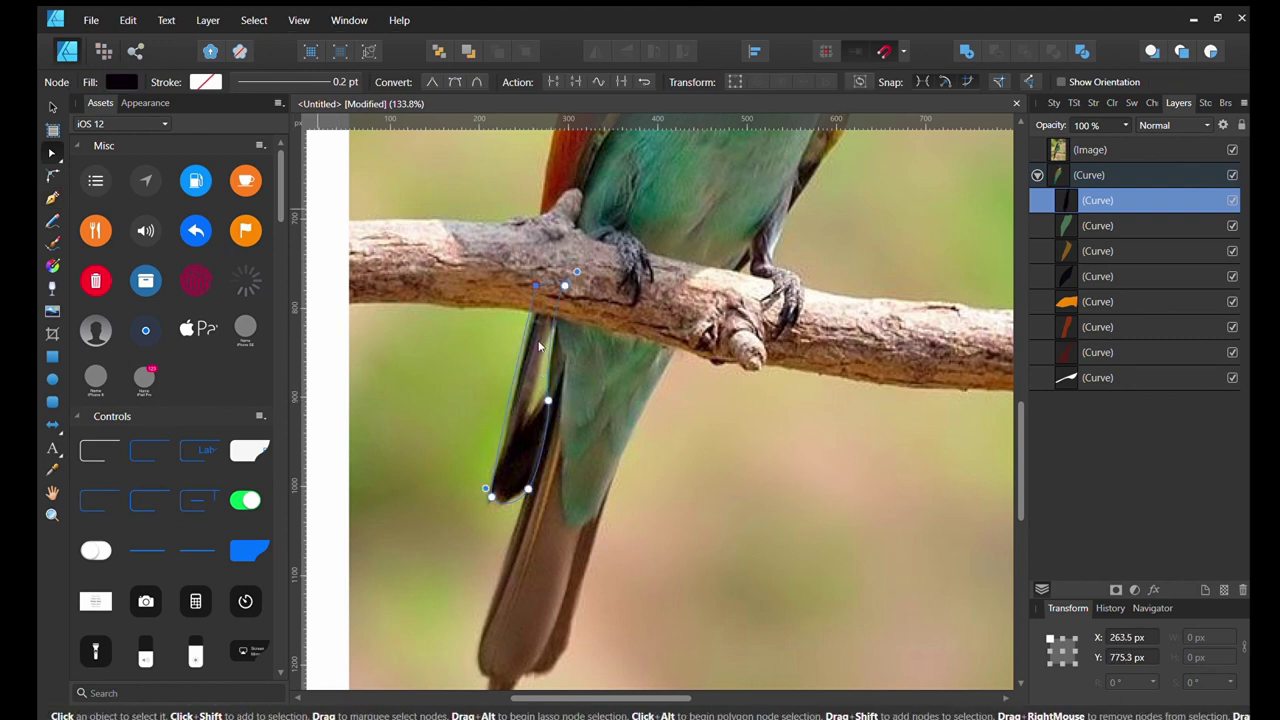
click(52, 196)
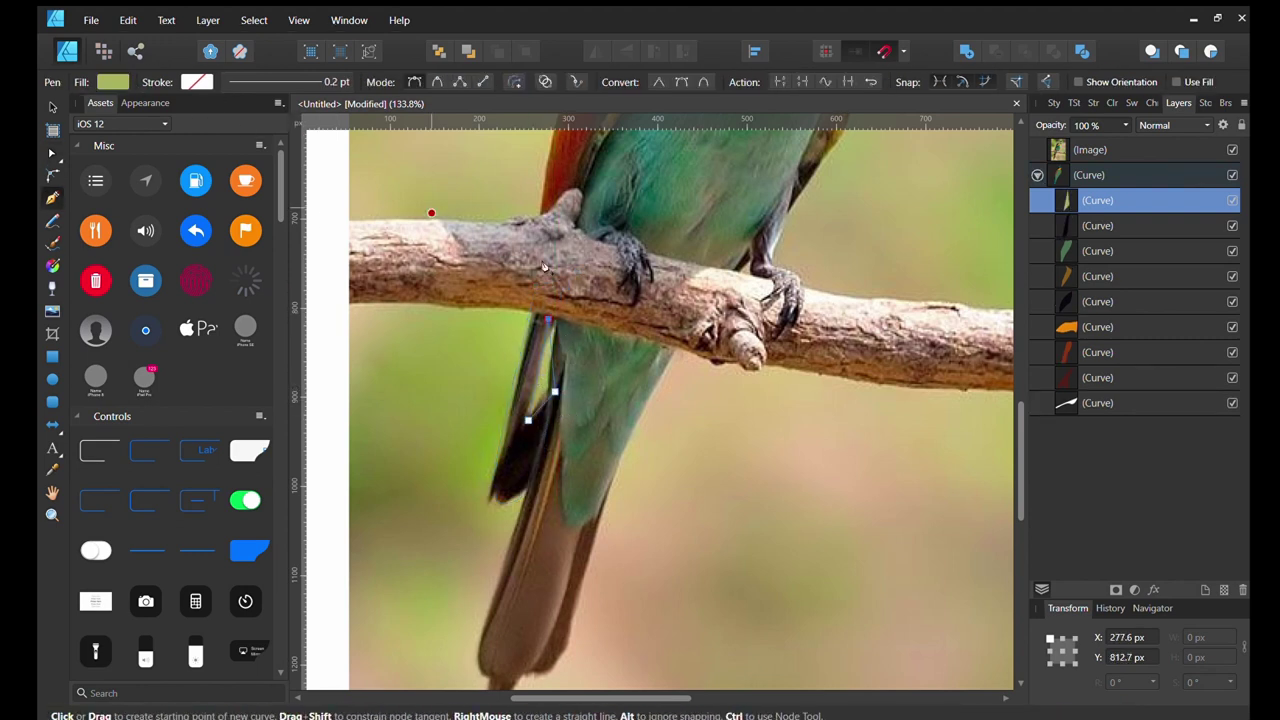
Draw the brown tail curve around the tail tip and send it backward.
click(558, 342)
scroll(500, 600, down, 2)
click(491, 510)
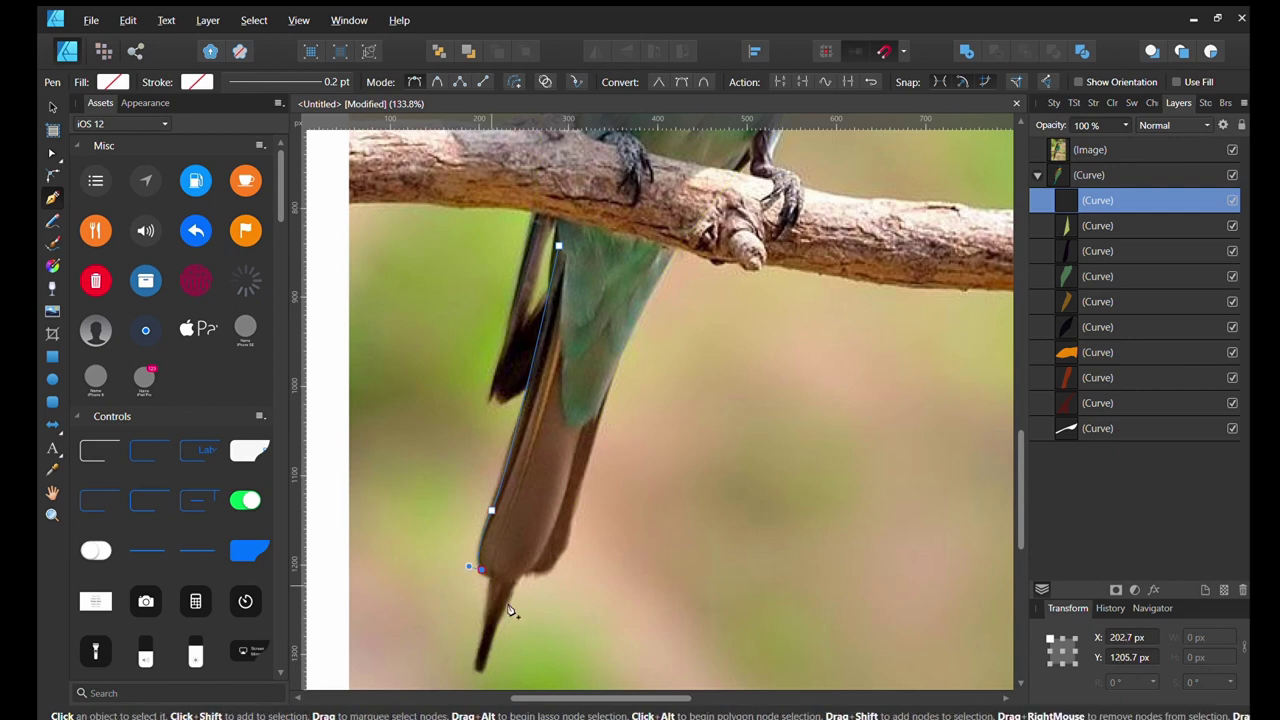
click(484, 572)
click(476, 668)
drag(505, 690, 540, 588)
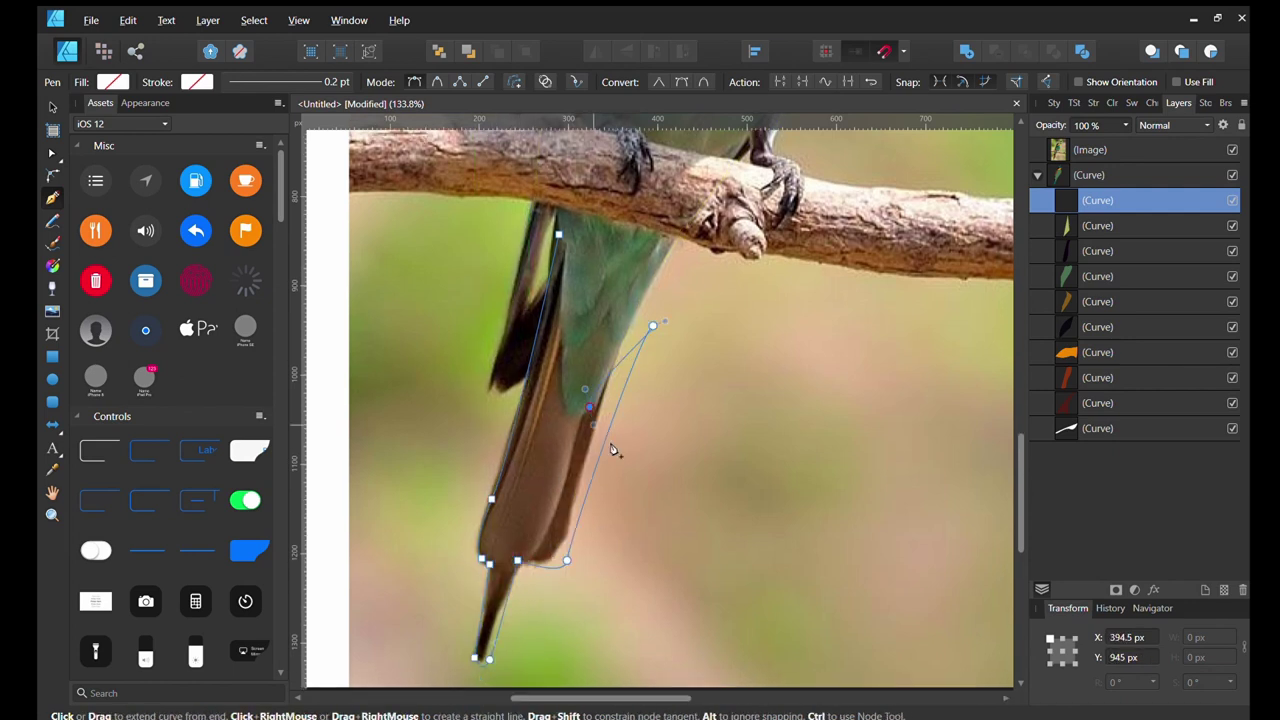
key(Escape)
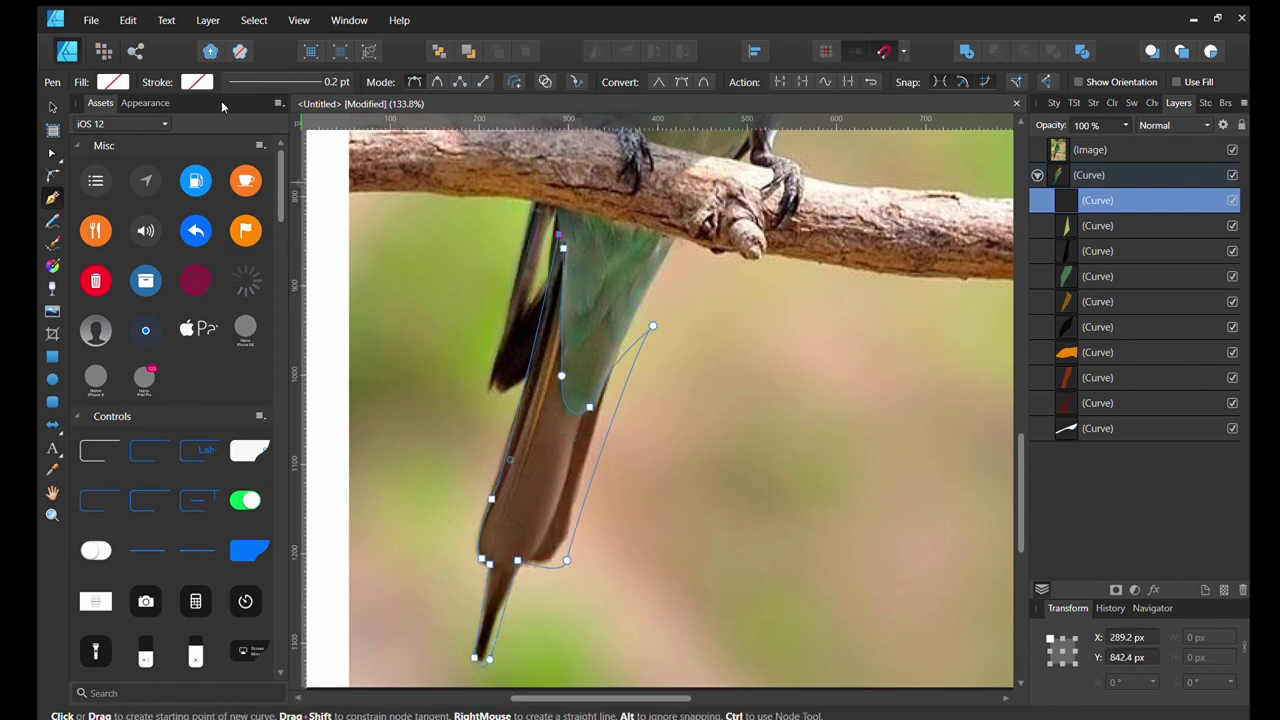
key(ctrl+bracketleft)
key(ctrl+bracketleft)
key(ctrl+bracketleft)
scroll(841, 414, down, 5)
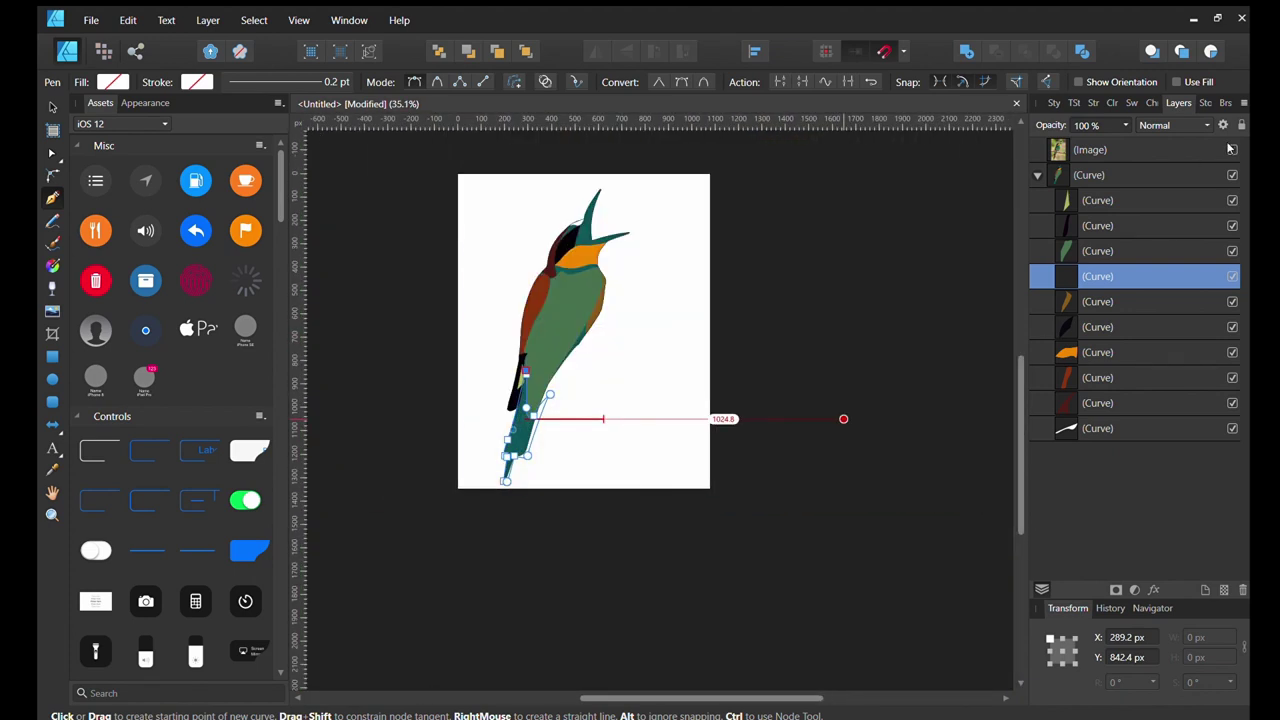
Move the brown tail shape up, down, then back up in the layer stack.
key(ctrl+bracketright)
key(ctrl+bracketleft)
key(ctrl+bracketleft)
key(ctrl+bracketleft)
key(ctrl+bracketright)
key(ctrl+bracketright)
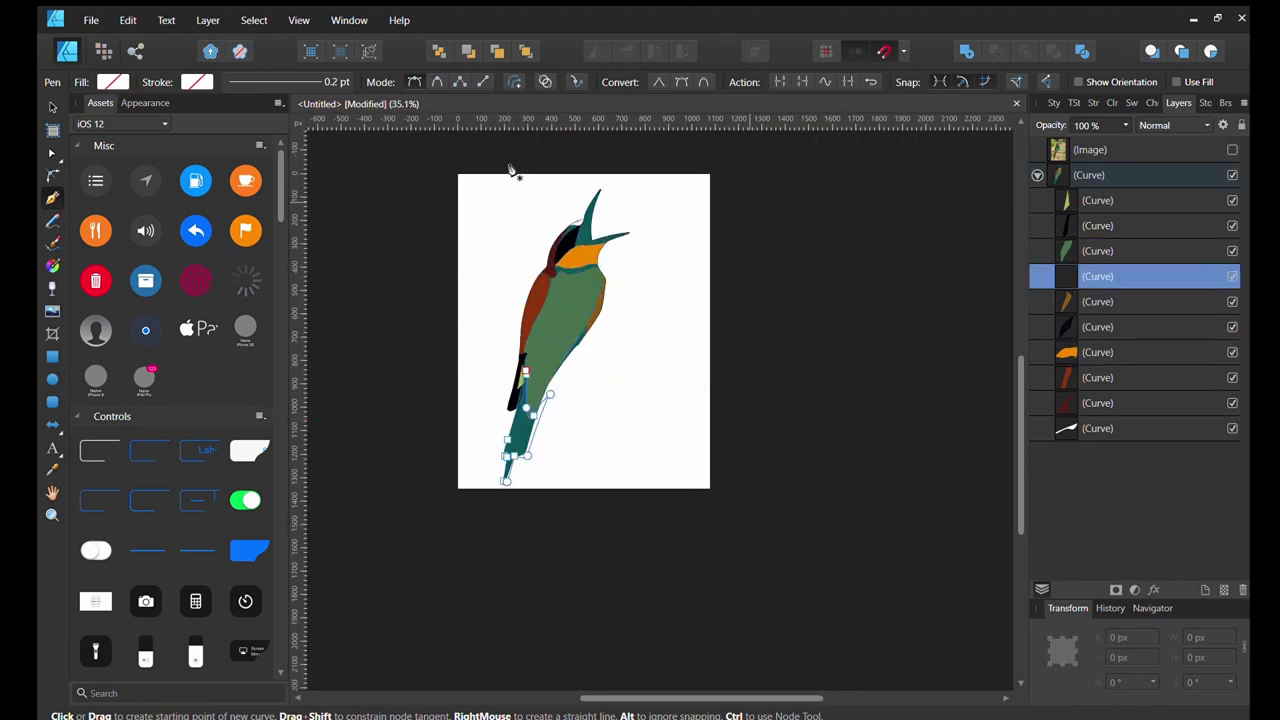
Toggle the reference photo's visibility, leaving it shown.
click(1232, 149)
click(1232, 149)
click(1100, 512)
key(v)
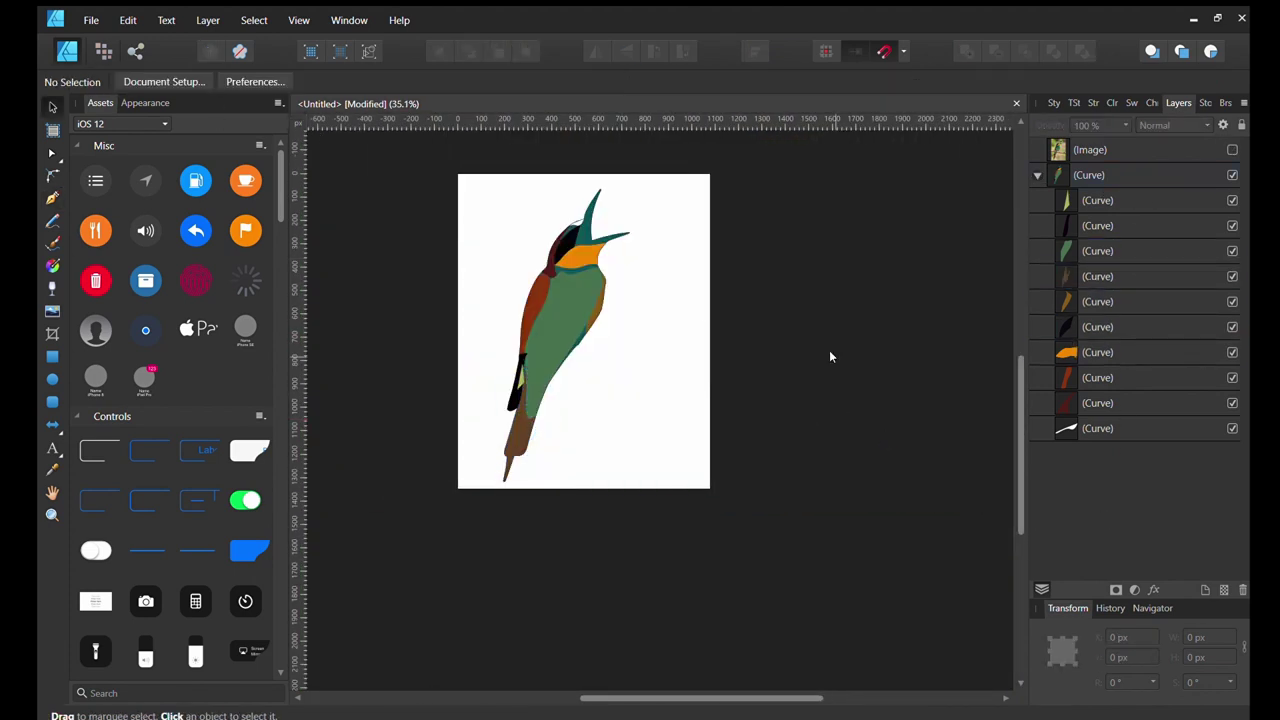
click(1232, 149)
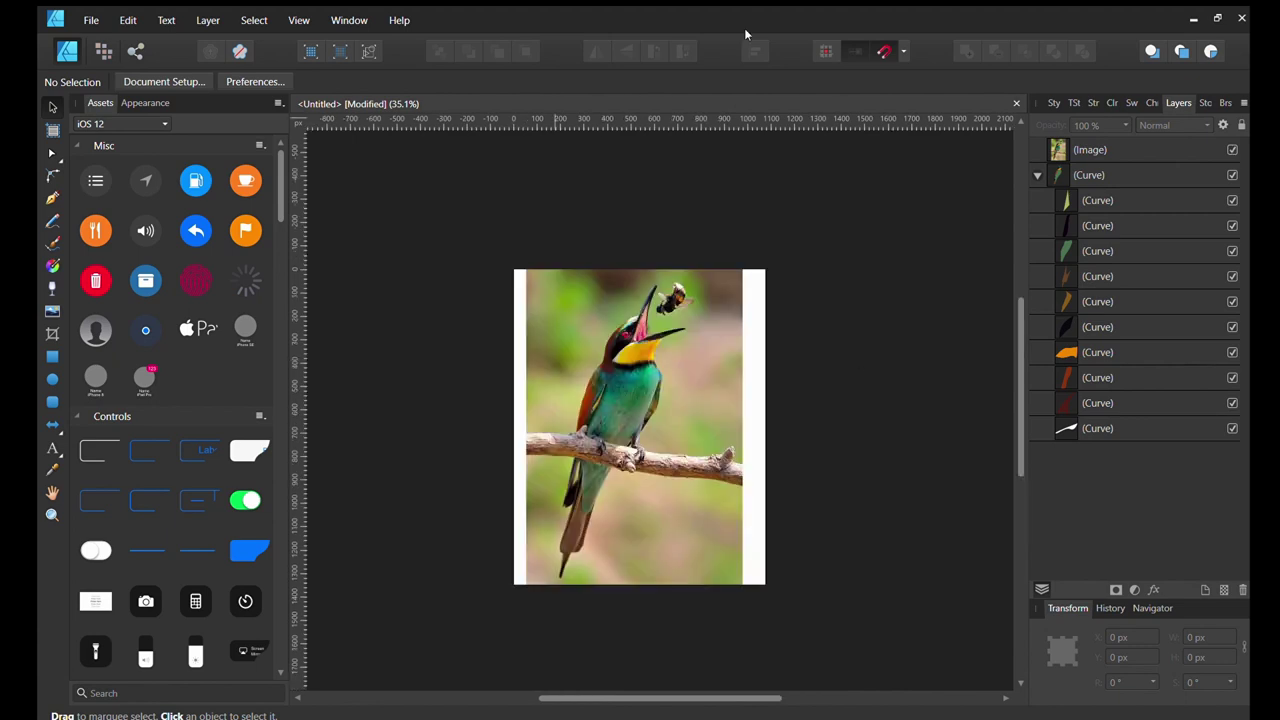
click(1232, 149)
click(1232, 149)
Draw the mouth shape from the beak tip along the lower beak.
scroll(600, 306, up, 5)
key(p)
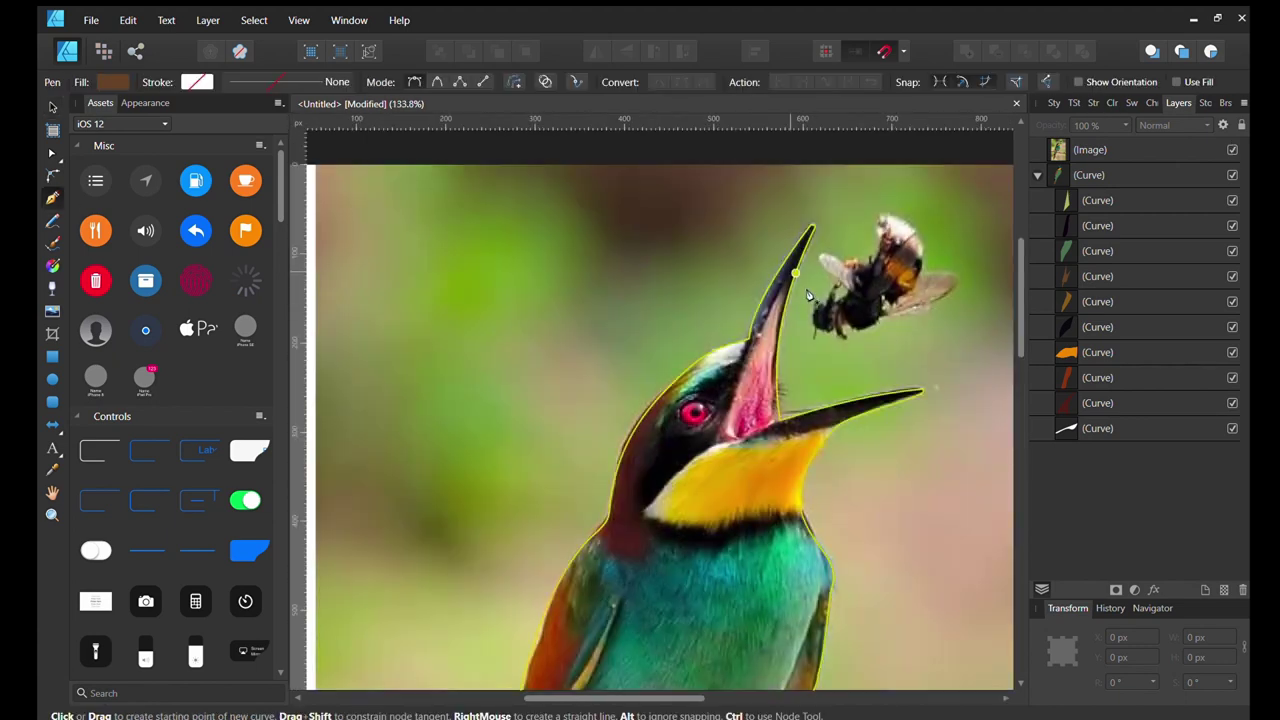
click(781, 421)
click(748, 437)
click(729, 429)
Refine the mouth shape's nodes at the beak base, tip and lower edge.
key(a)
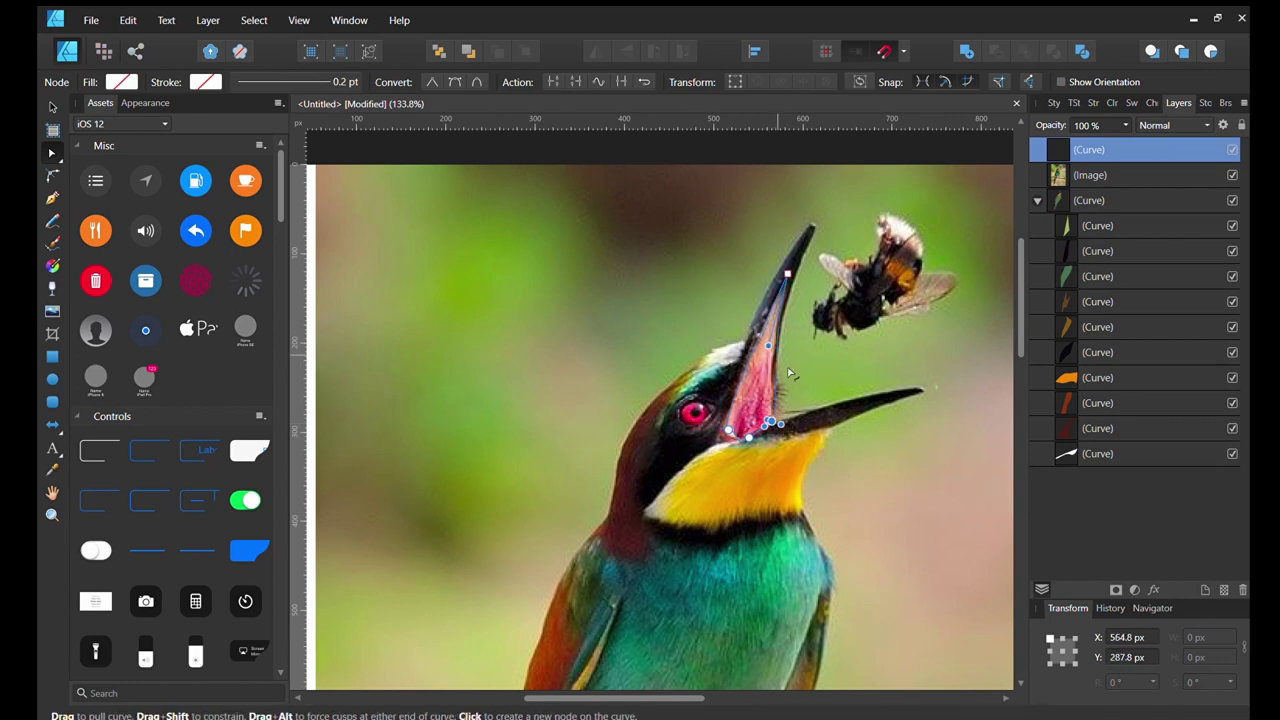
scroll(791, 380, up, 3)
drag(660, 578, 603, 545)
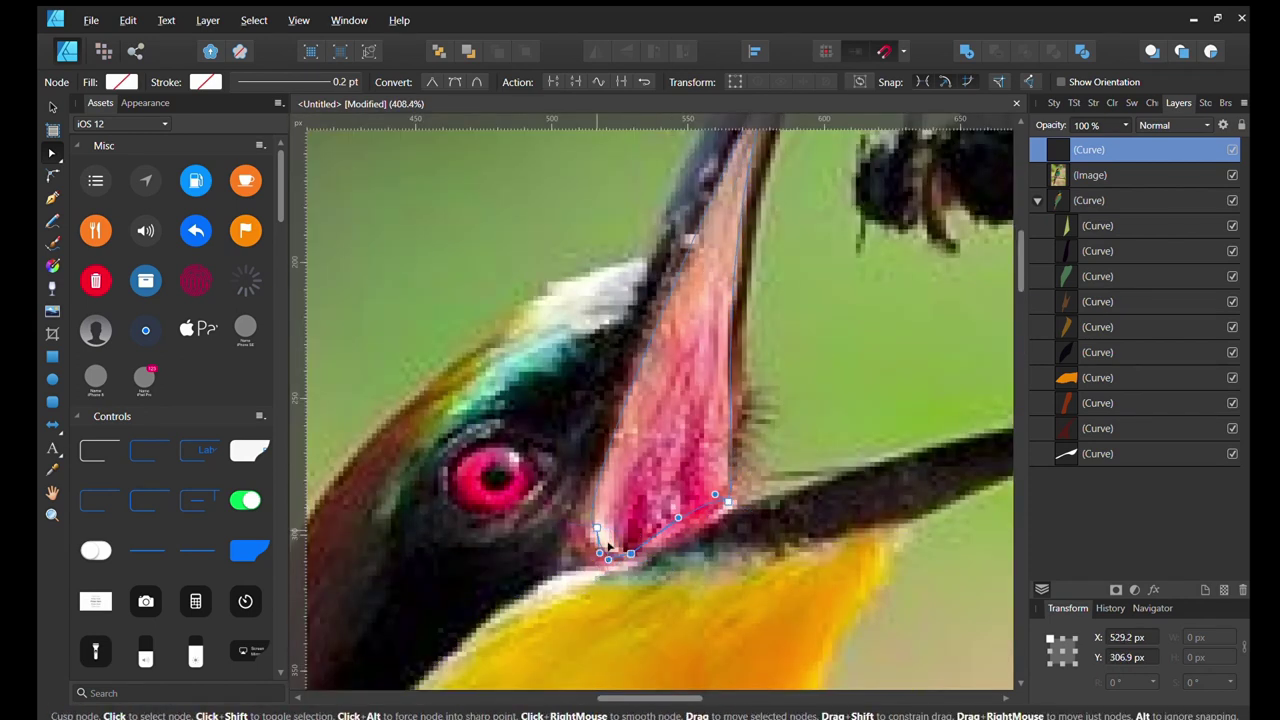
scroll(600, 500, up, 3)
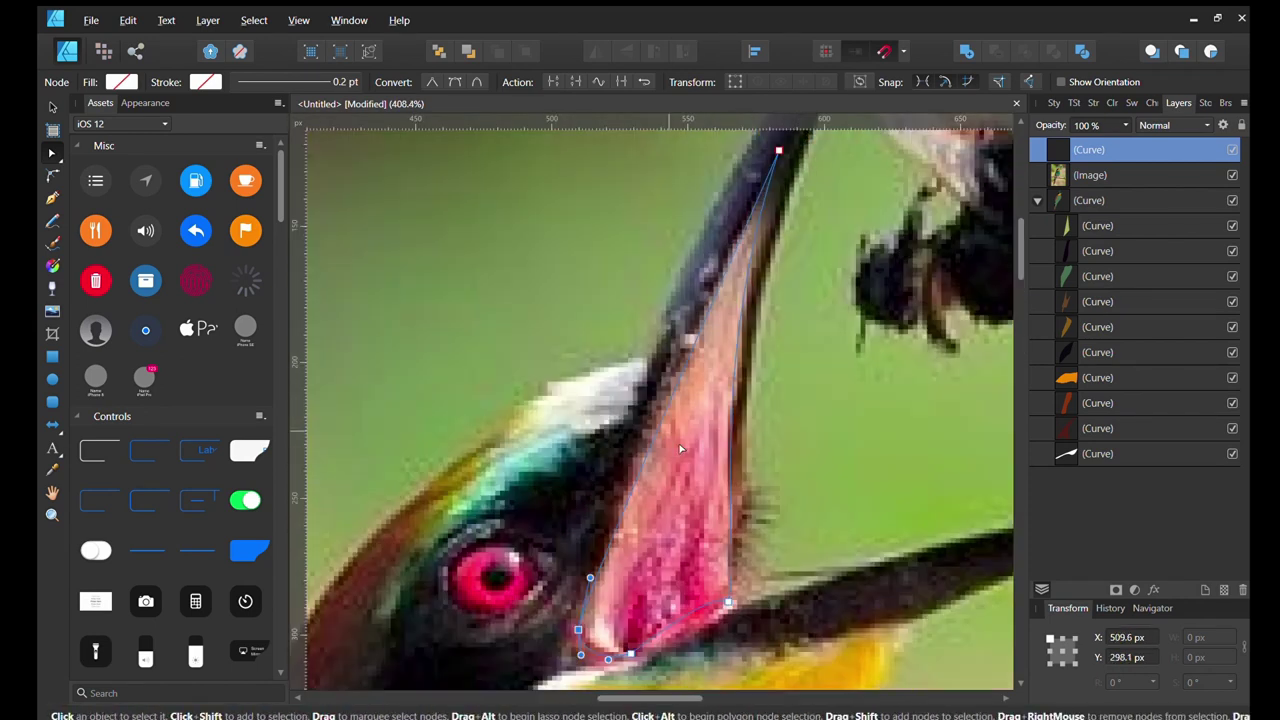
click(776, 172)
scroll(839, 468, down, 3)
click(728, 526)
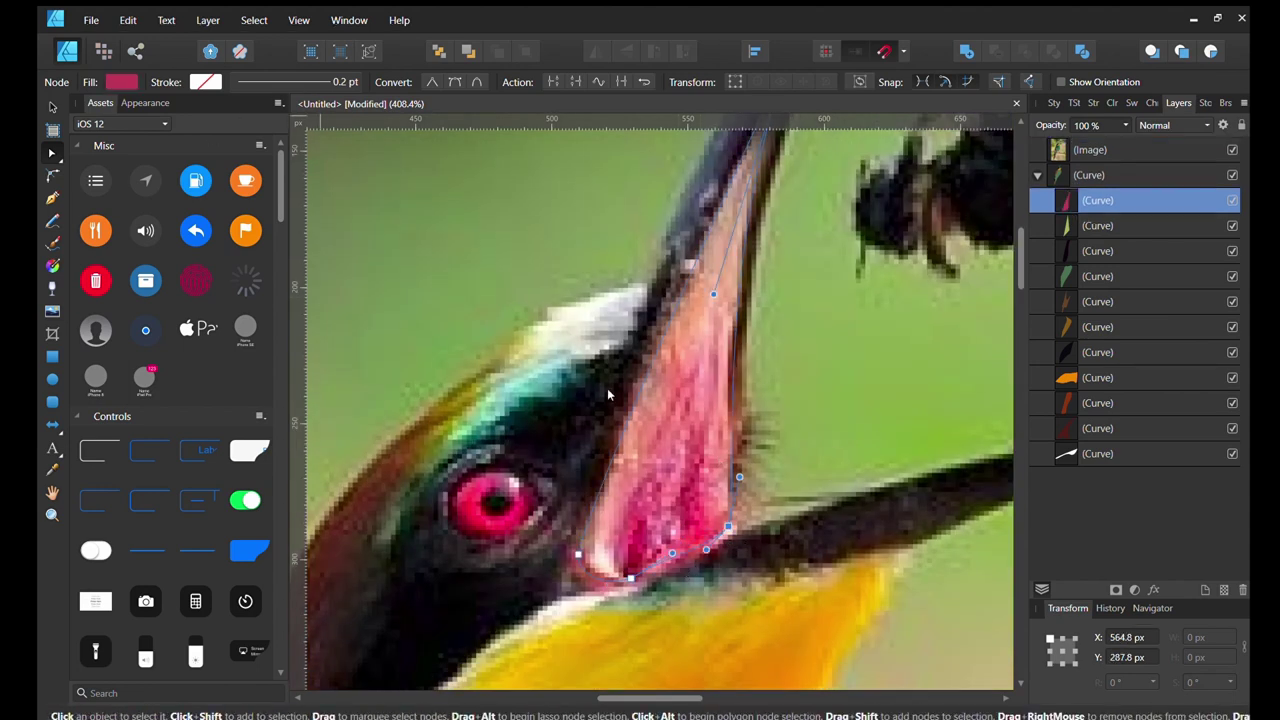
scroll(607, 388, down, 10)
click(50, 220)
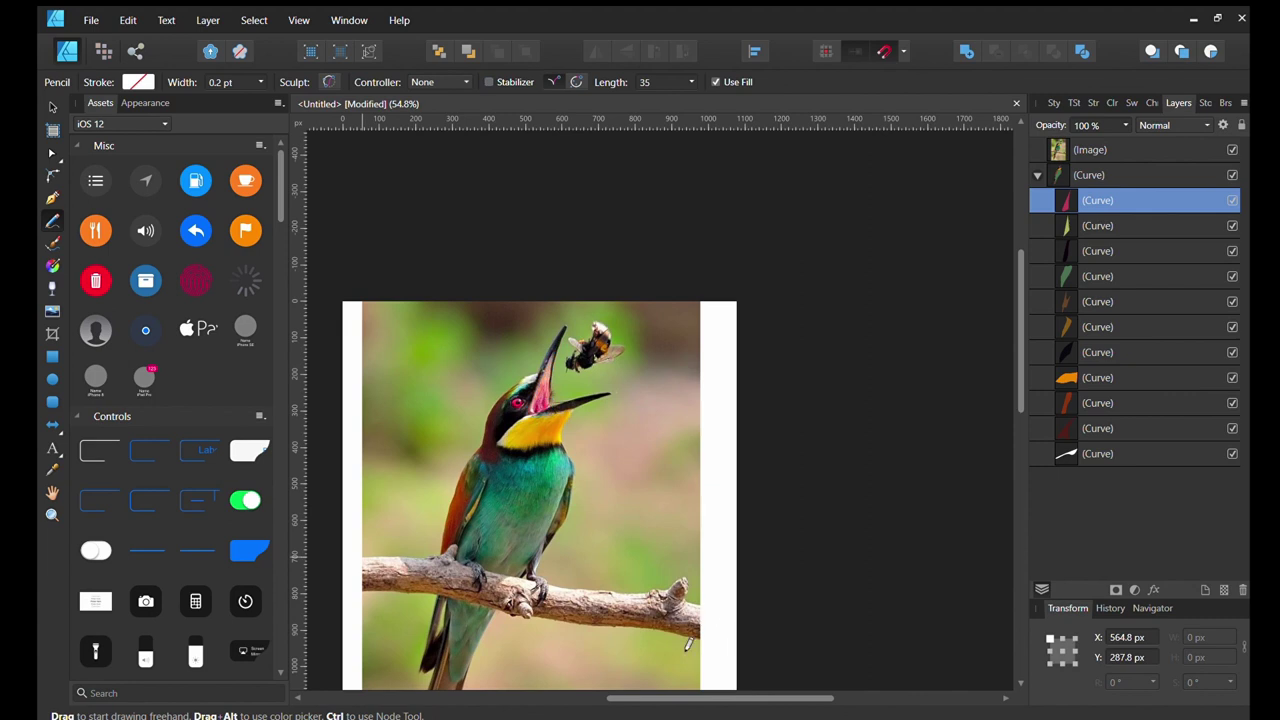
Trace a freehand outline around the branch and reshape its right end and tip.
drag(359, 555, 705, 640)
key(a)
scroll(660, 400, up, 5)
scroll(660, 400, down, 3)
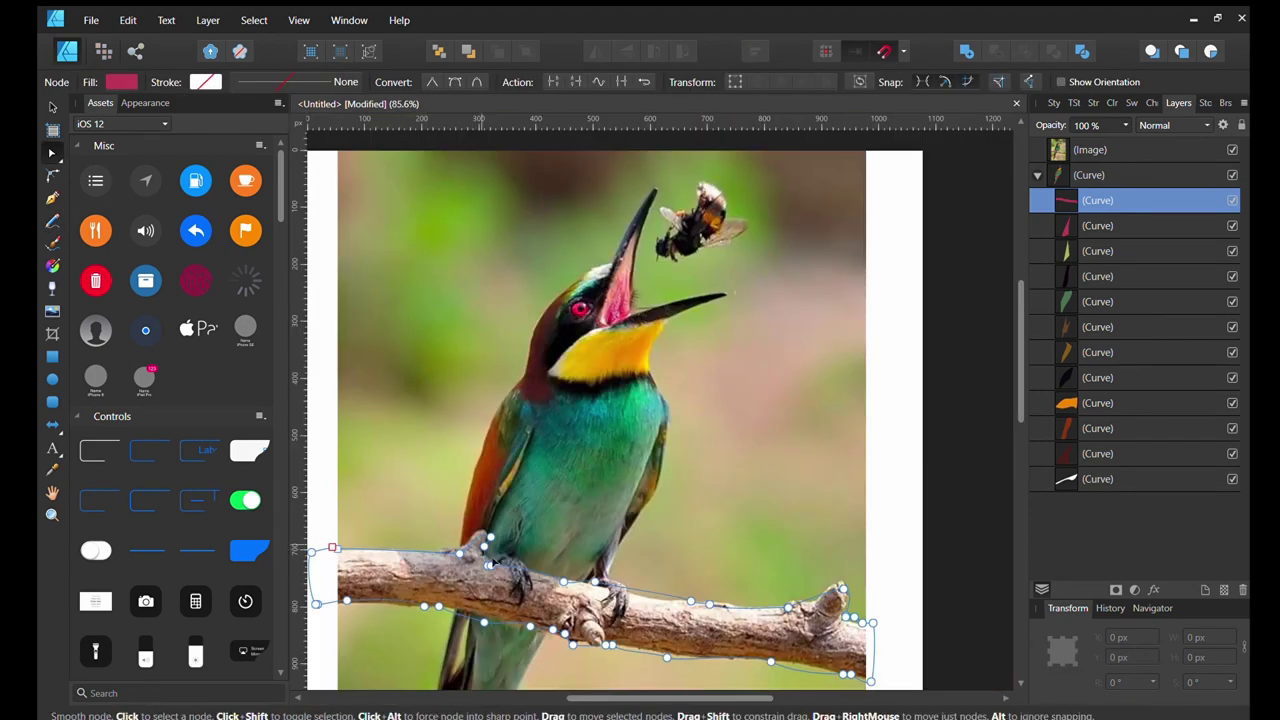
click(641, 597)
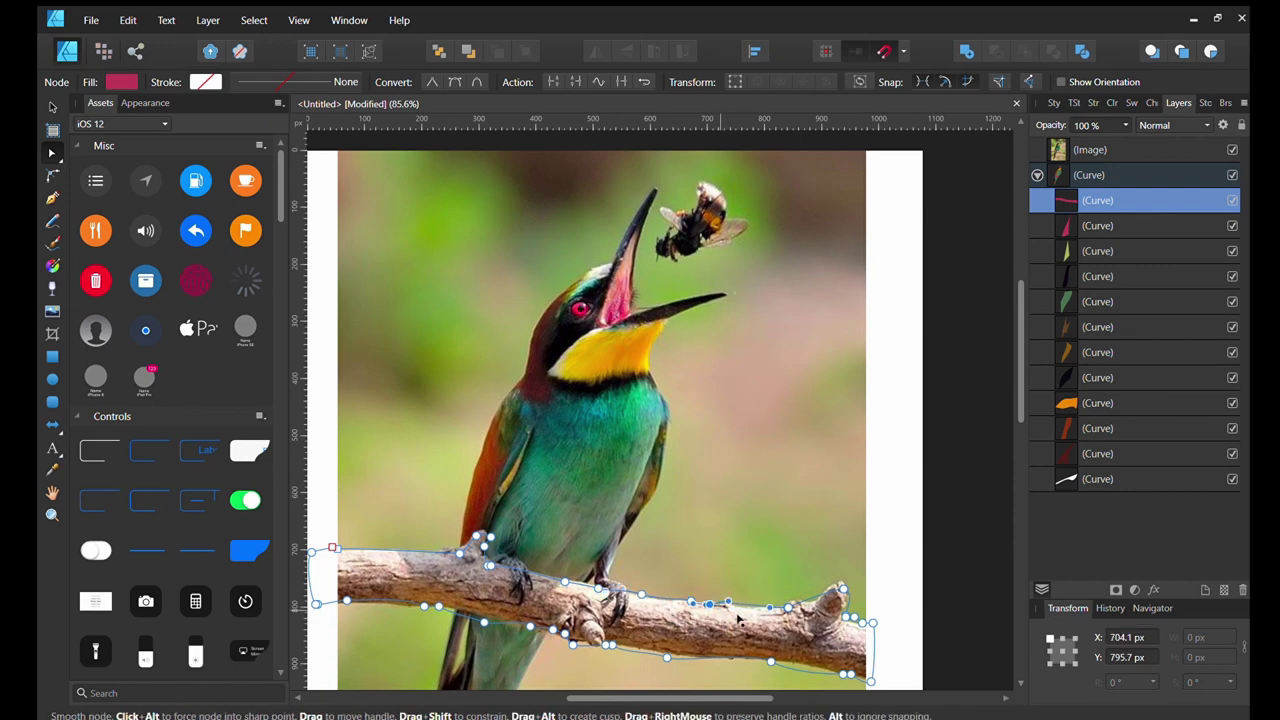
click(790, 606)
scroll(820, 642, up, 3)
mouse_move(700, 552)
mouse_down()
mouse_move(723, 585)
mouse_move(808, 545)
mouse_up()
drag(886, 530, 889, 510)
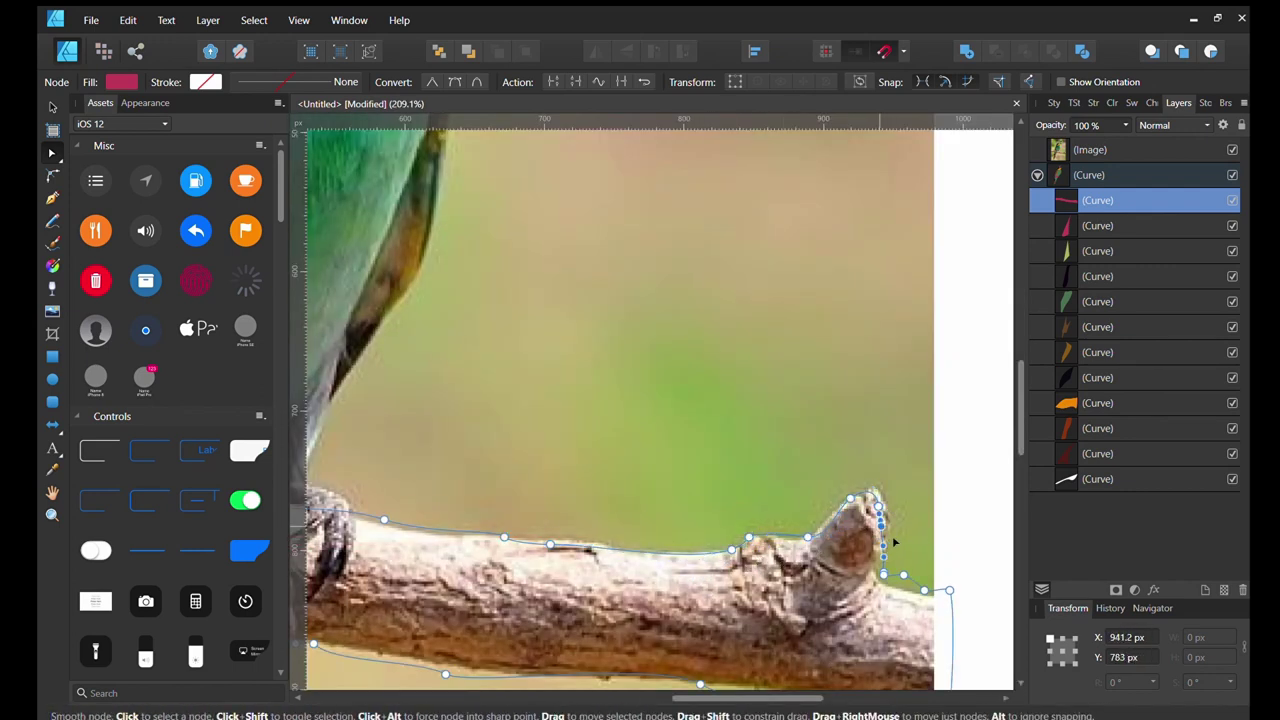
Adjust the branch outline's nodes at the tip, upper edge and knob by the feathers.
scroll(895, 542, up, 5)
click(837, 535)
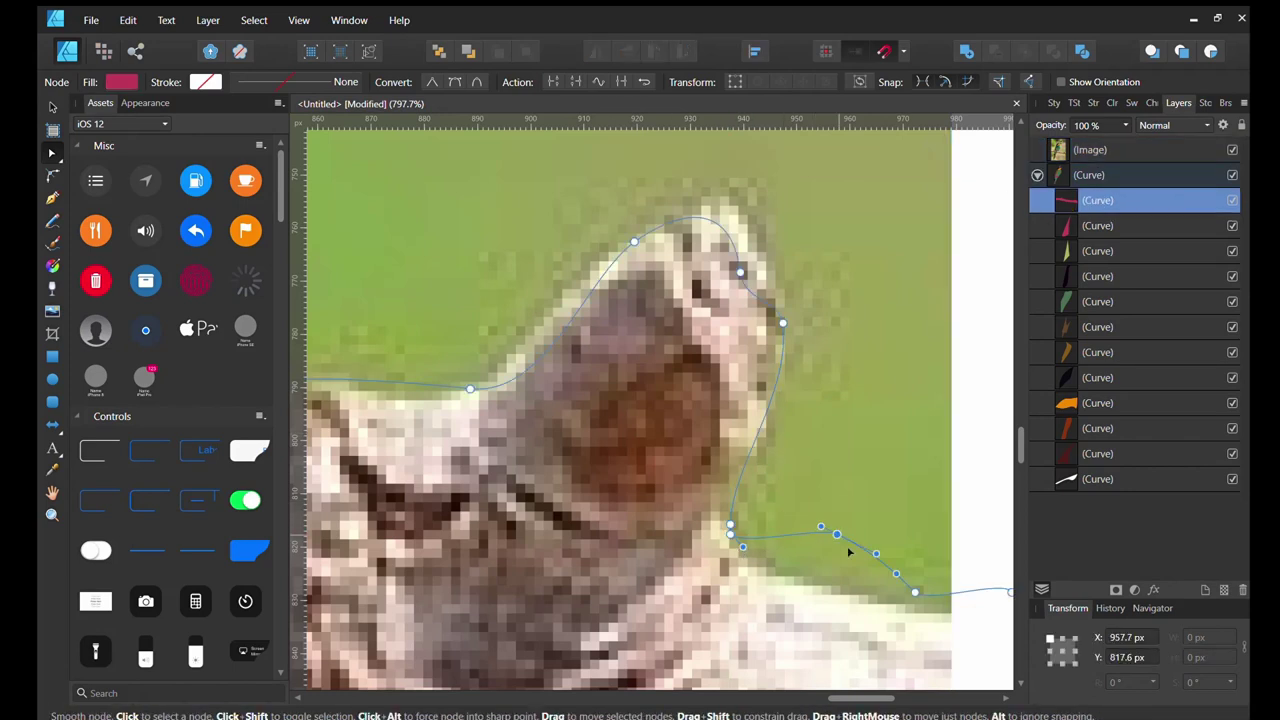
scroll(765, 283, left, 5)
scroll(760, 380, up, 3)
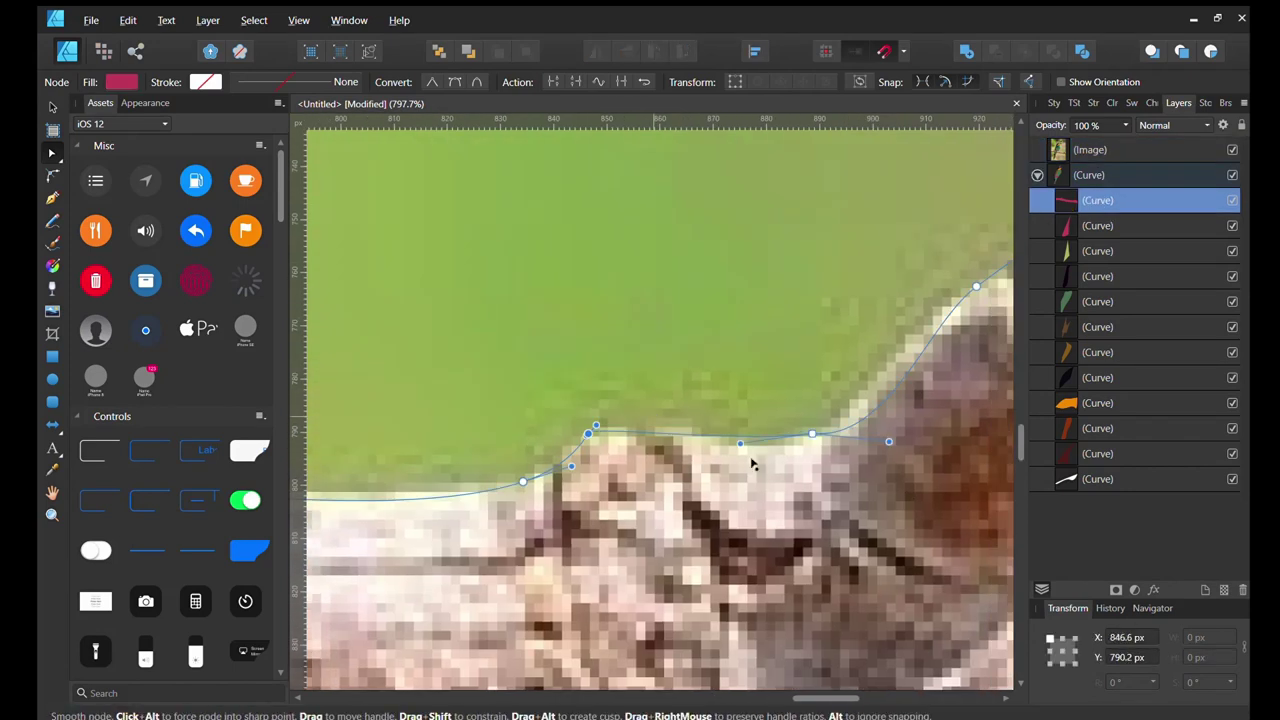
click(690, 424)
scroll(700, 500, left, 4)
scroll(674, 534, left, 3)
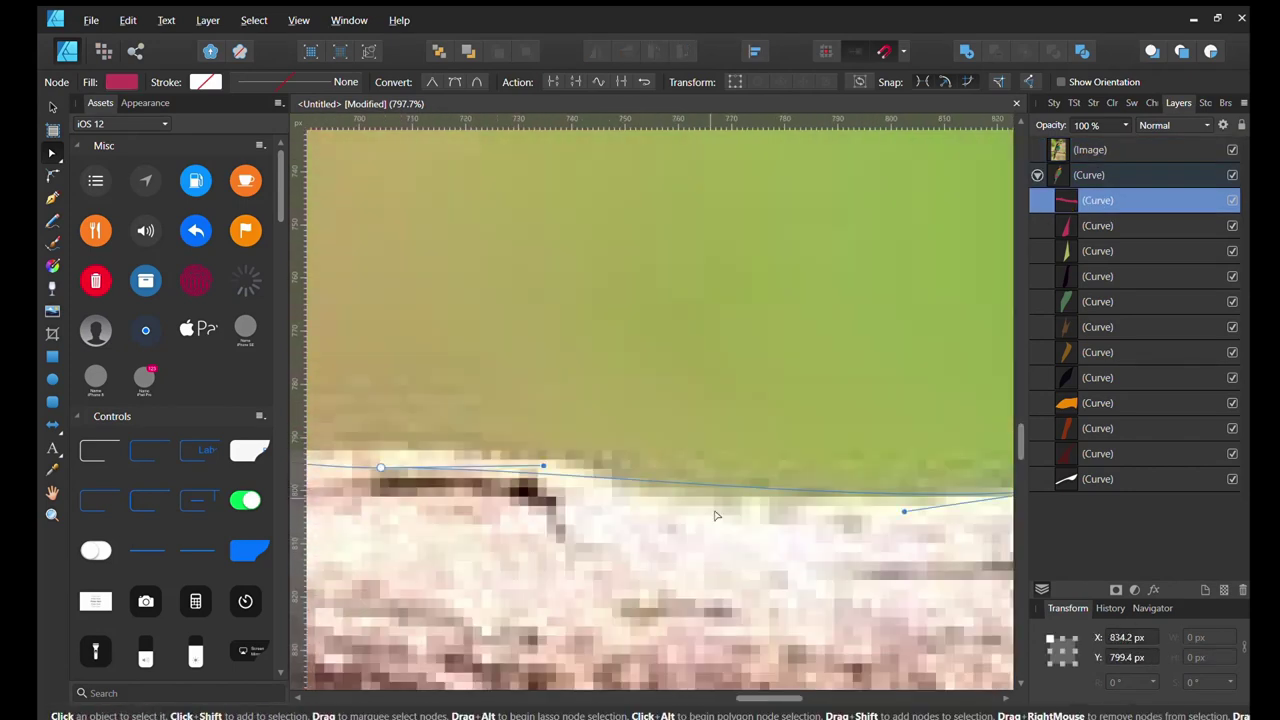
scroll(700, 450, left, 5)
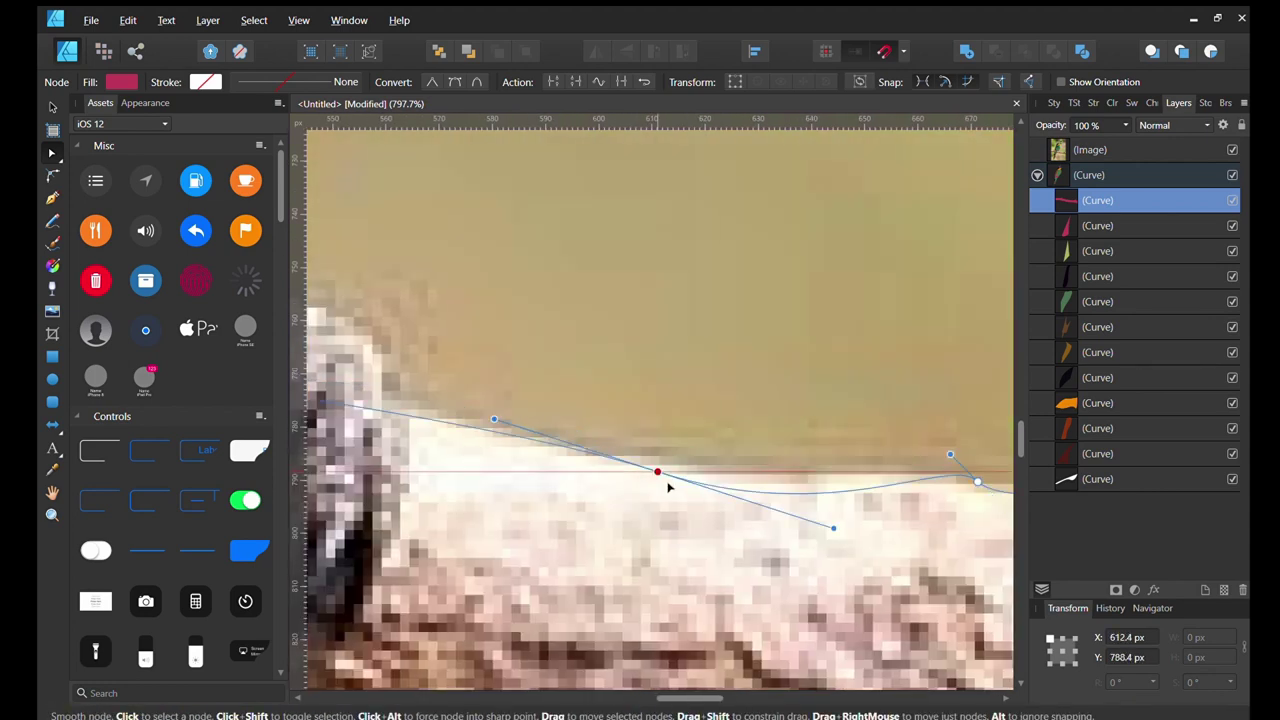
scroll(700, 450, left, 5)
scroll(365, 455, down, 3)
scroll(600, 450, left, 5)
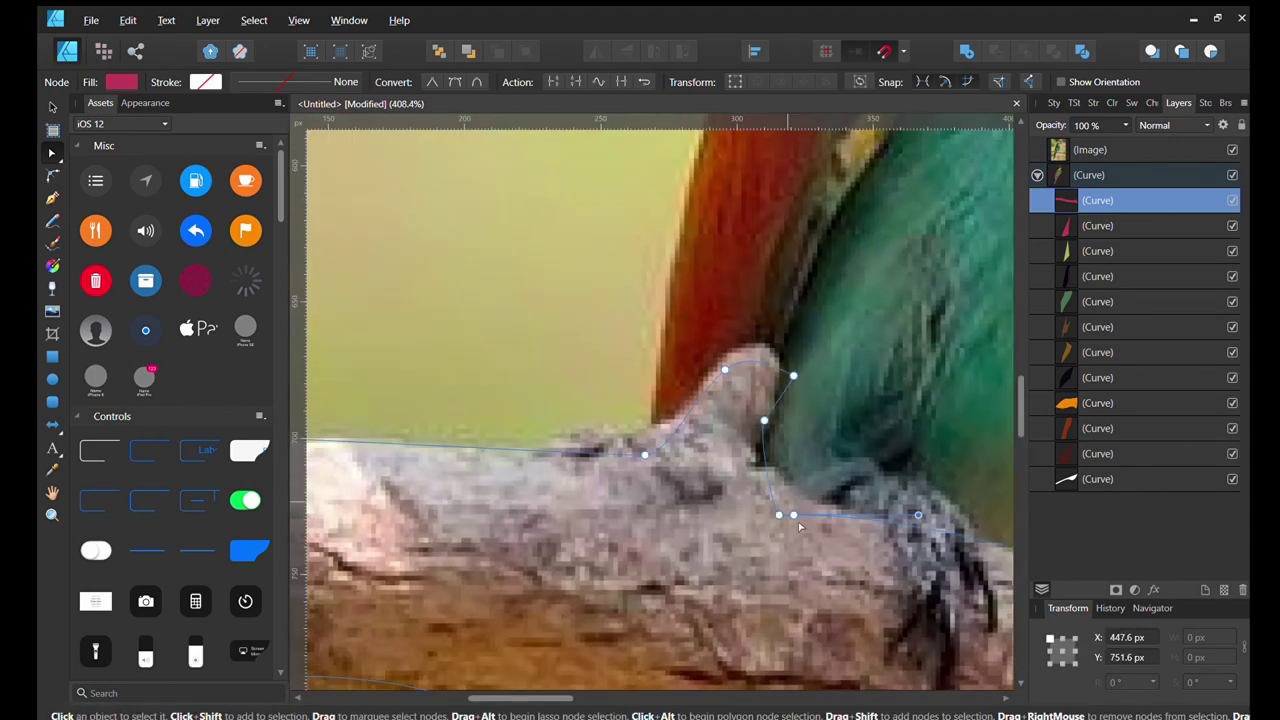
scroll(641, 611, up, 2)
scroll(641, 611, left, 4)
scroll(641, 611, up, 1)
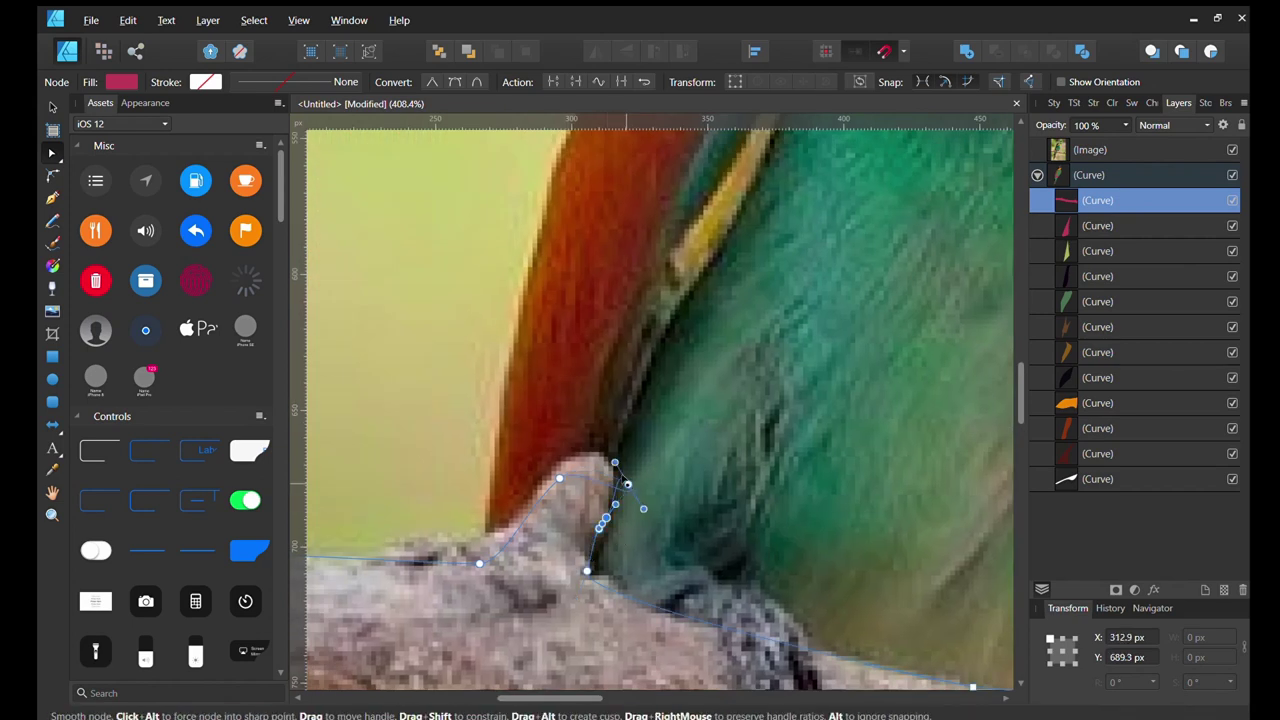
click(598, 452)
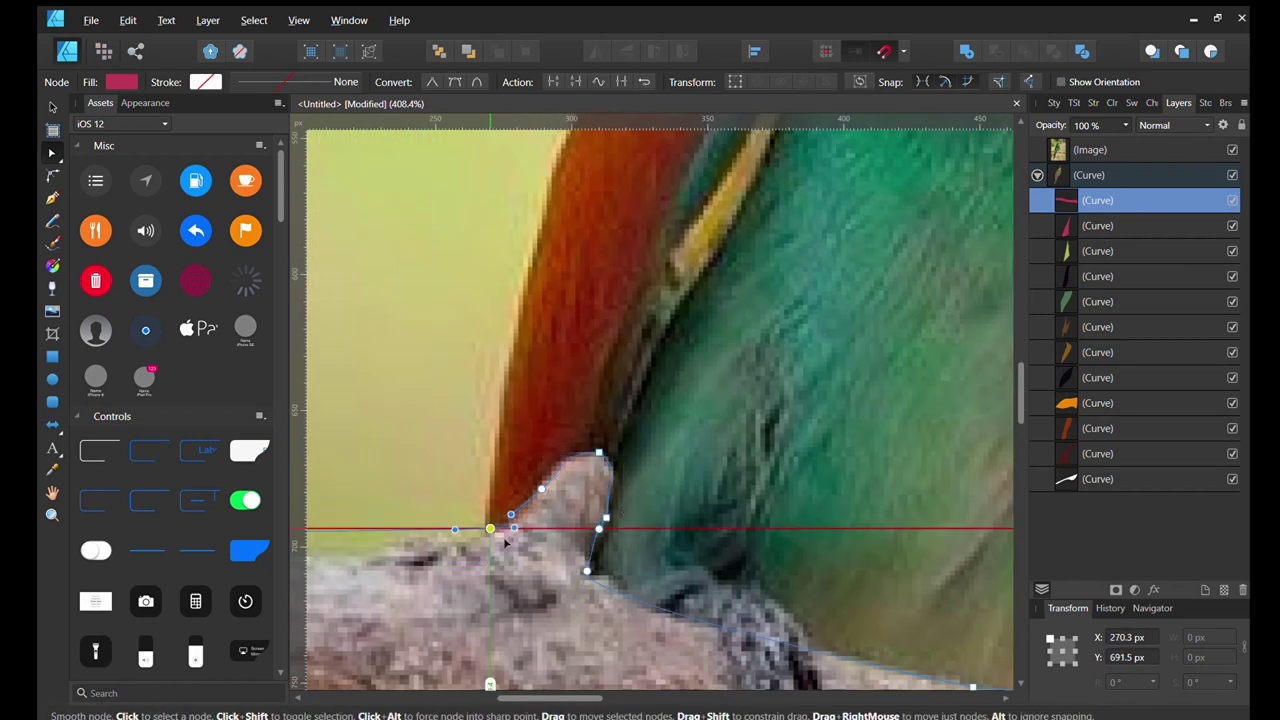
Hide the reference photo so the full vector tracing shows.
scroll(700, 480, left, 2)
scroll(945, 626, left, 4)
scroll(945, 626, left, 3)
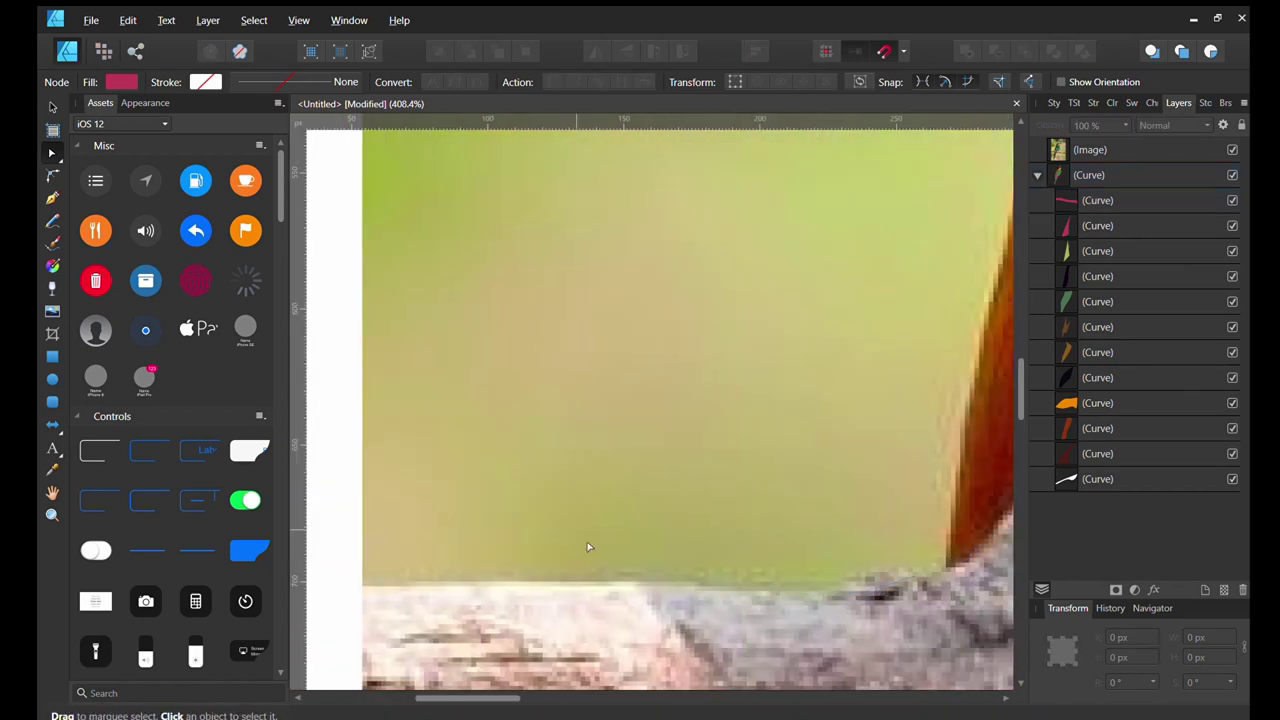
scroll(570, 153, down, 5)
click(1232, 149)
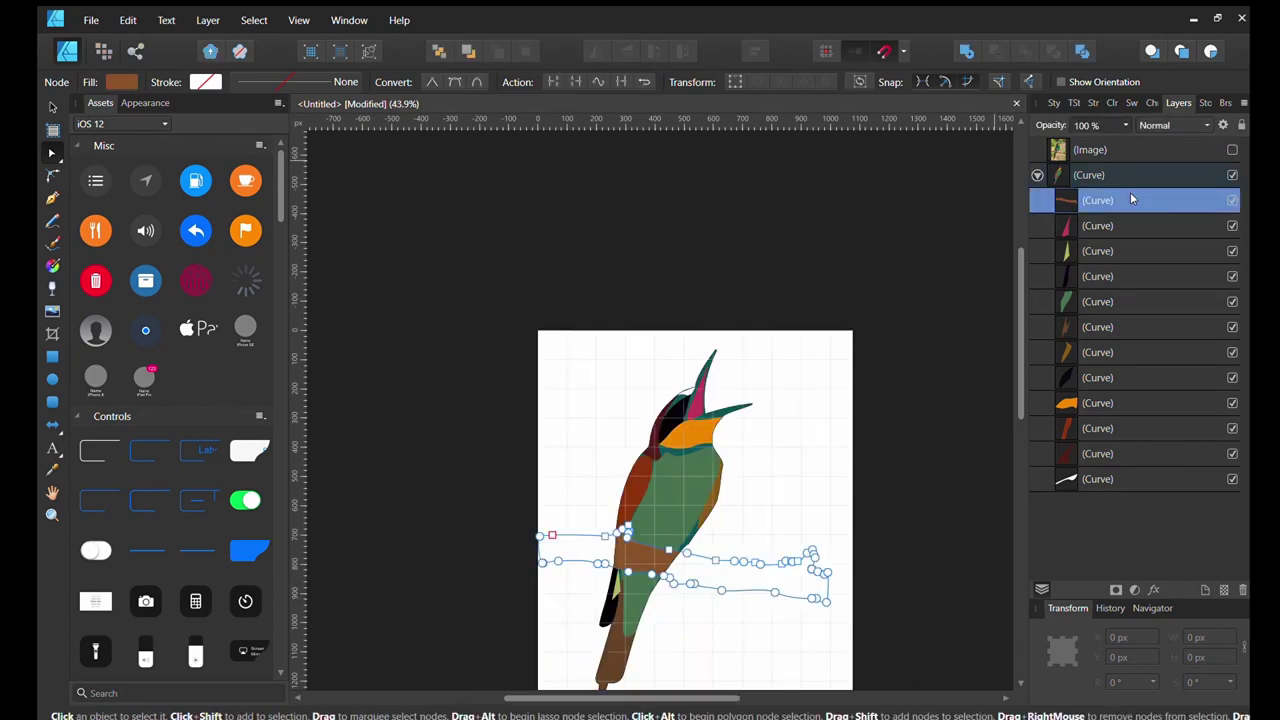
Move the branch curve out of the bird group to the top of the layer stack.
drag(1097, 200, 1097, 168)
click(589, 250)
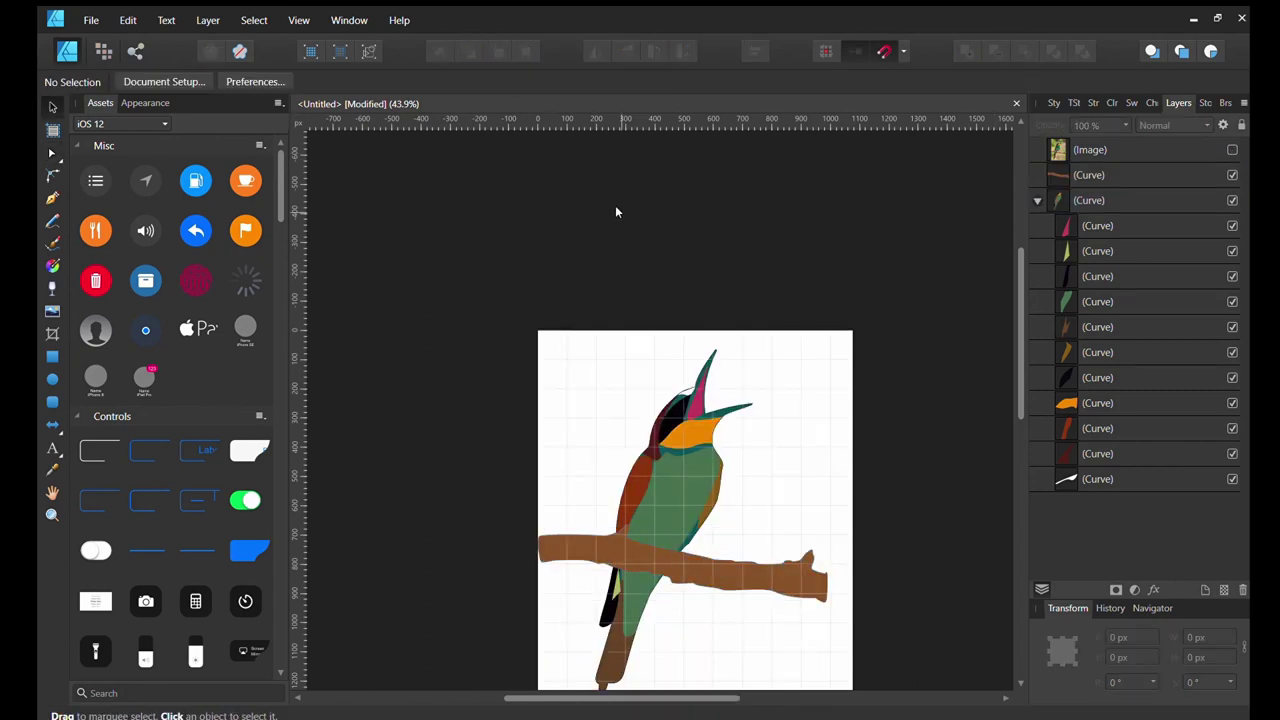
scroll(615, 205, down, 2)
click(1232, 149)
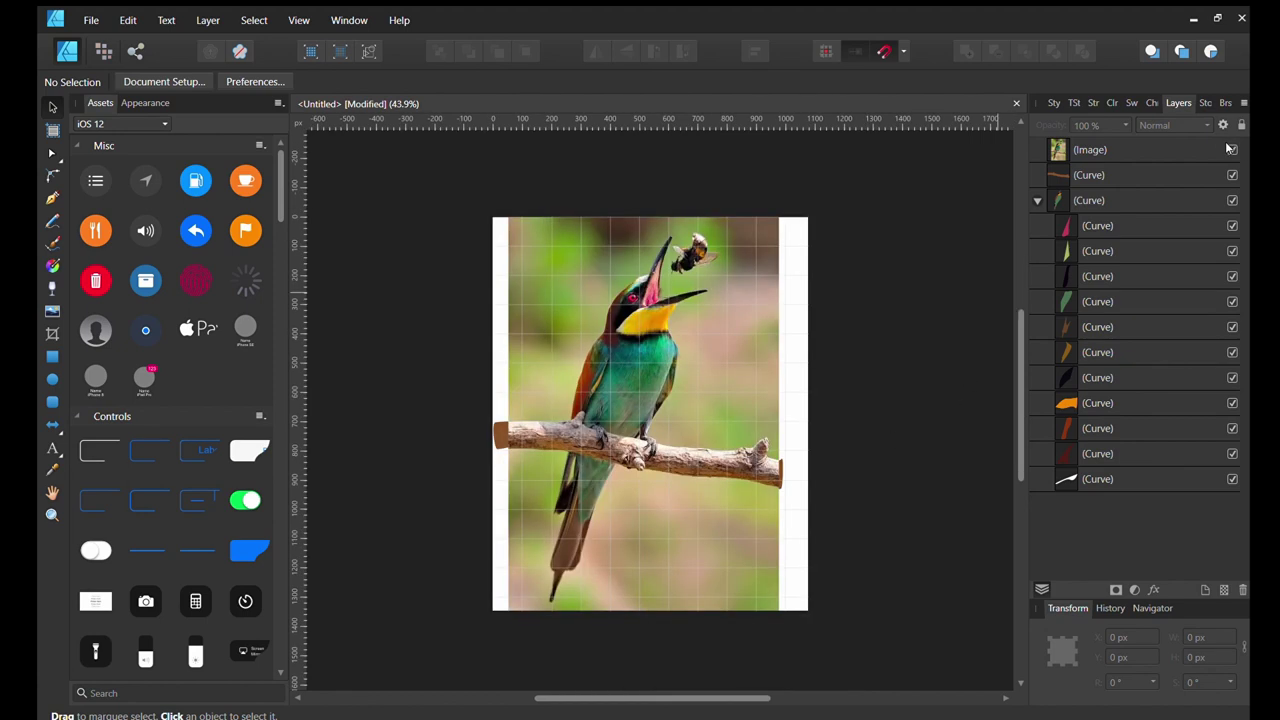
click(1232, 149)
Raise the red wing shape higher in the group, checking against the reference photo.
drag(1097, 428, 1097, 245)
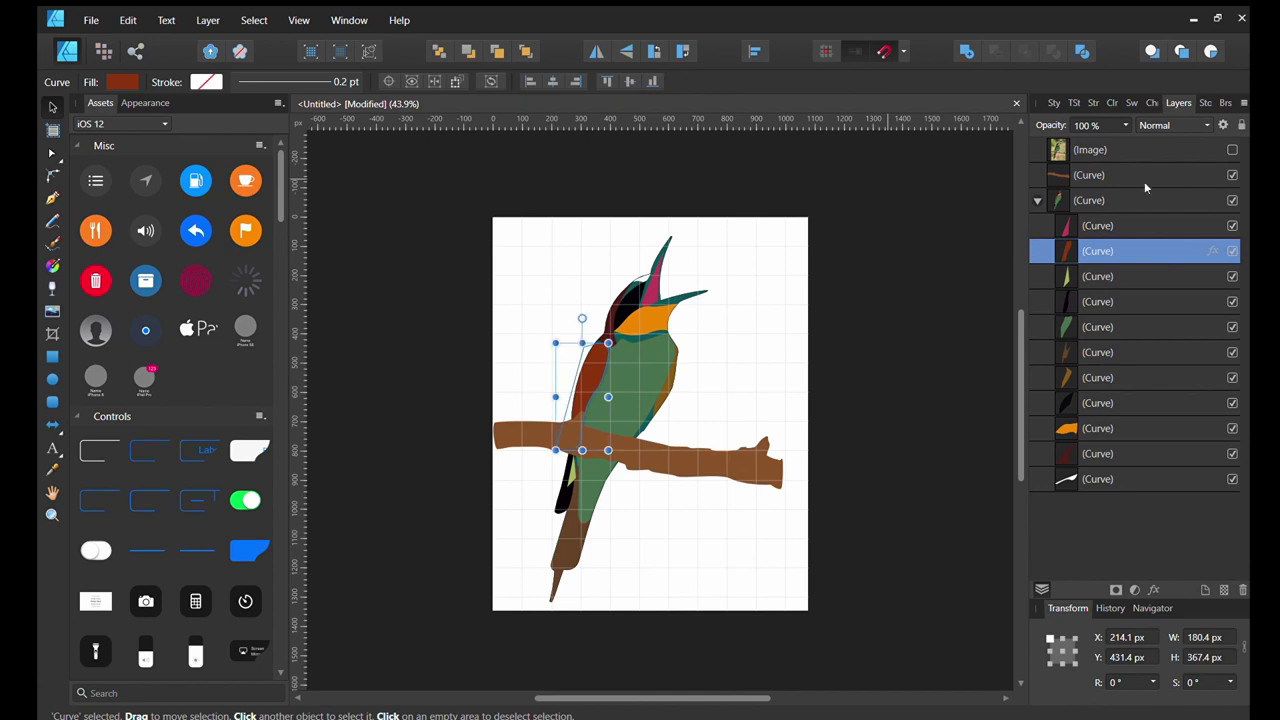
click(1072, 327)
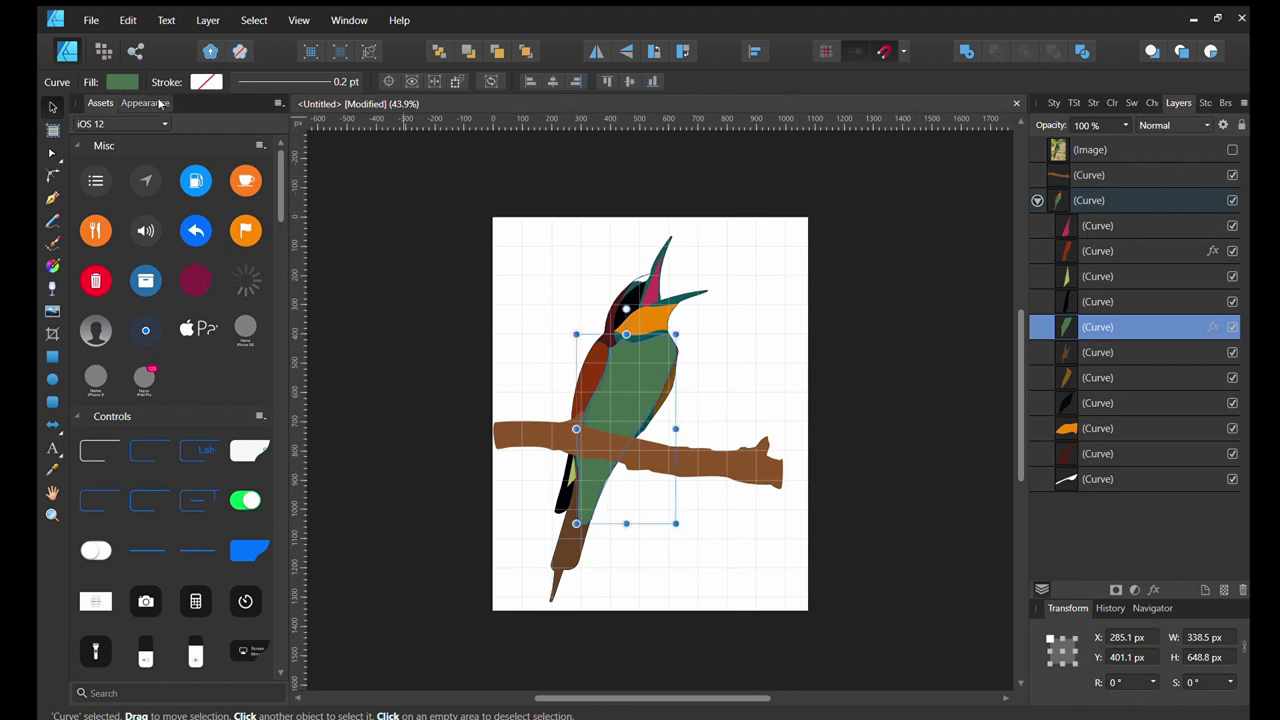
click(845, 348)
click(1232, 149)
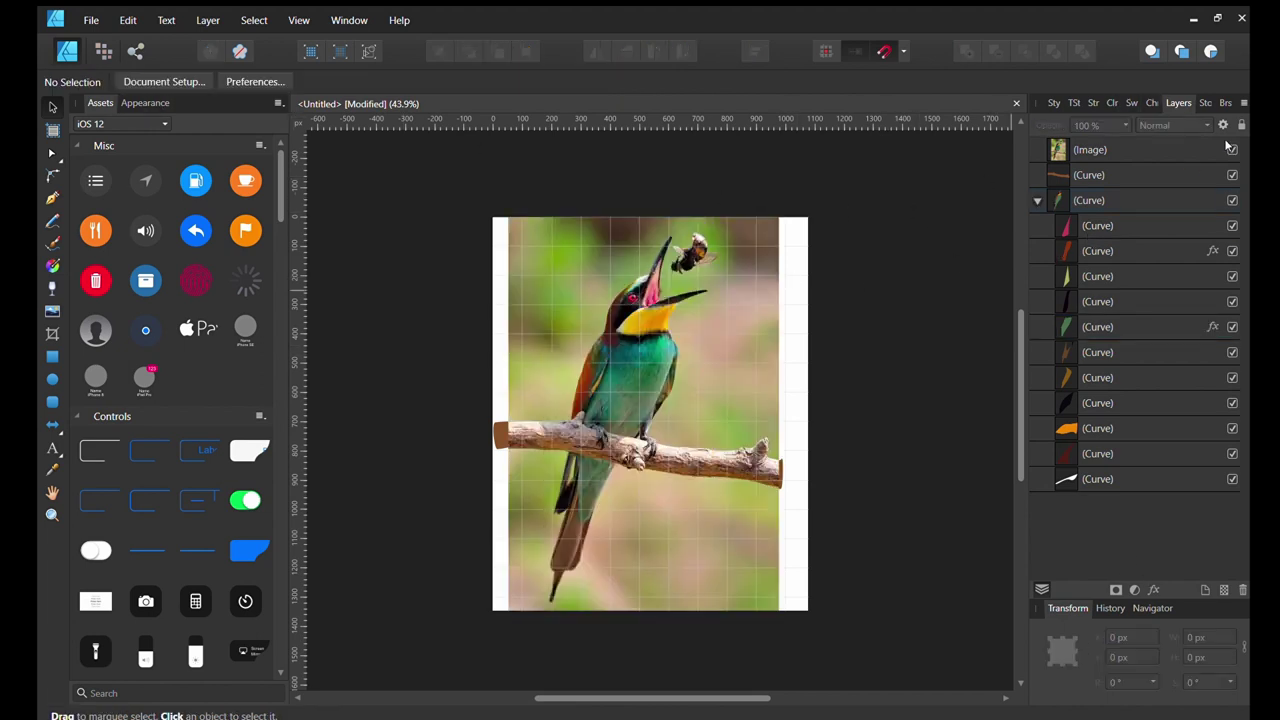
click(1232, 149)
Move the yellow-green and black shapes lower in the stacking order.
click(1100, 225)
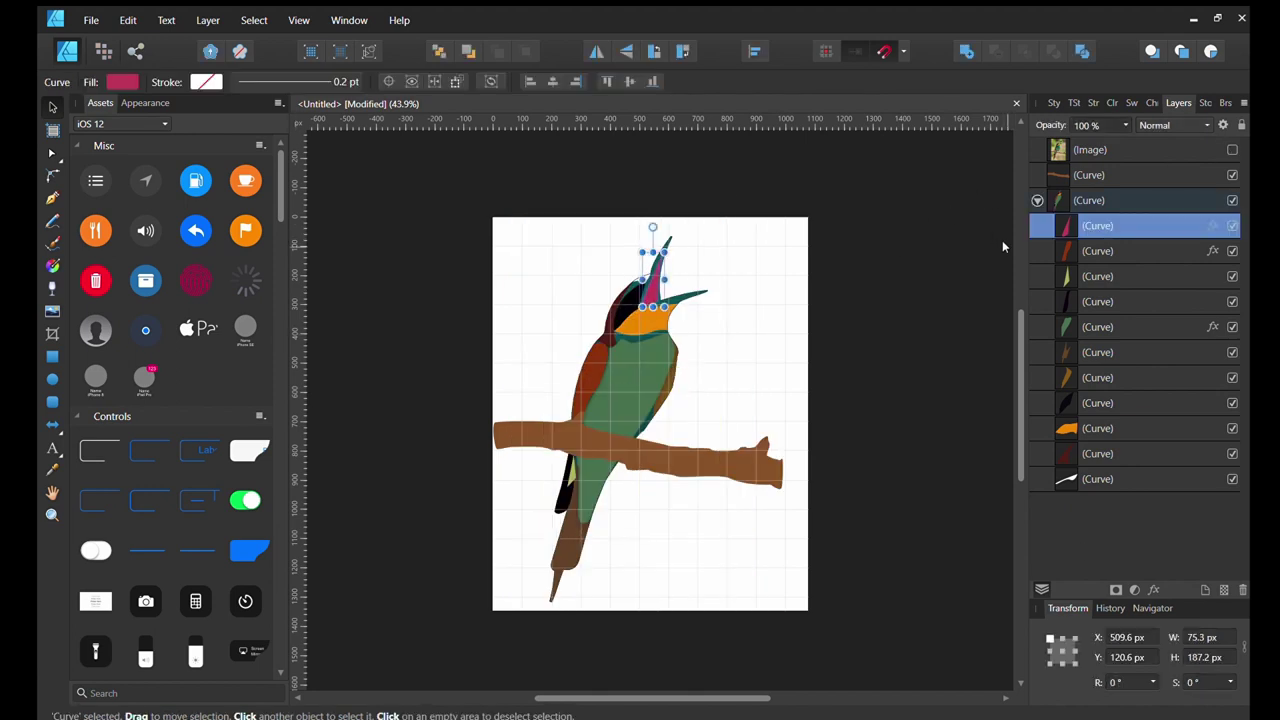
drag(1110, 276, 1110, 440)
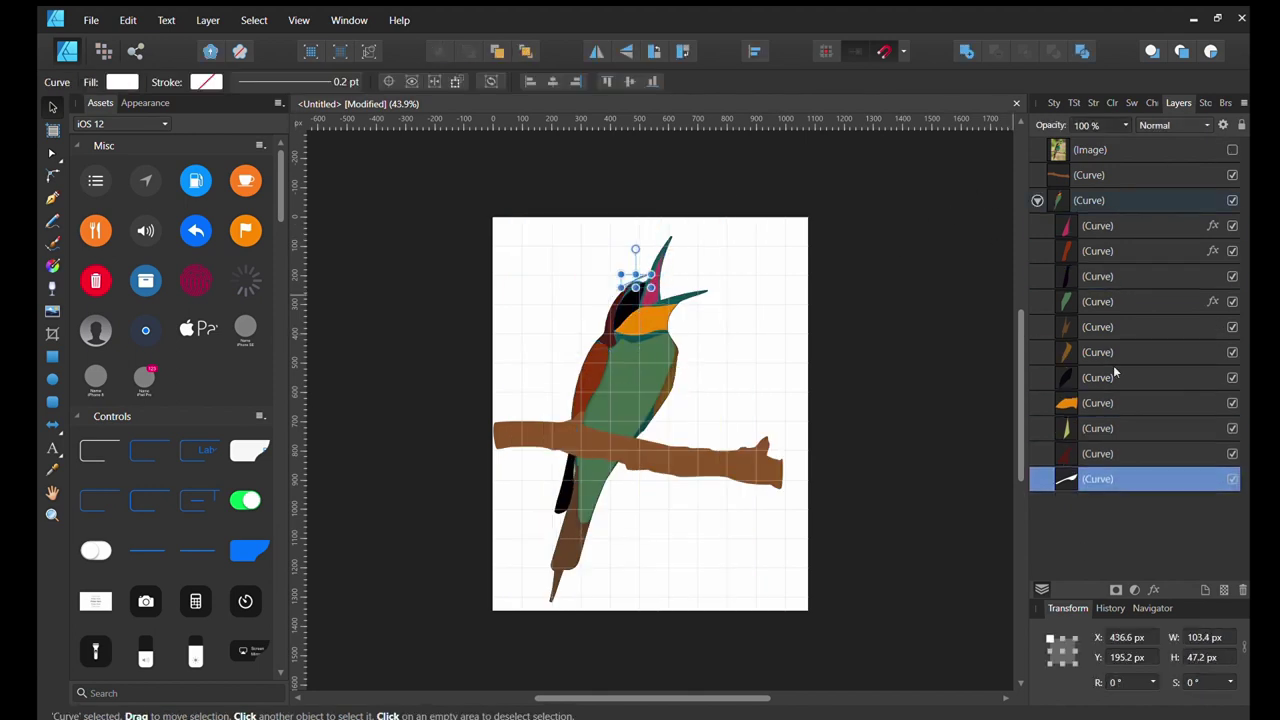
click(1105, 276)
drag(1105, 276, 1120, 455)
Inspect the yellow-green sliver beside the tail, then fit the whole page in view.
click(1123, 479)
click(1123, 403)
key(a)
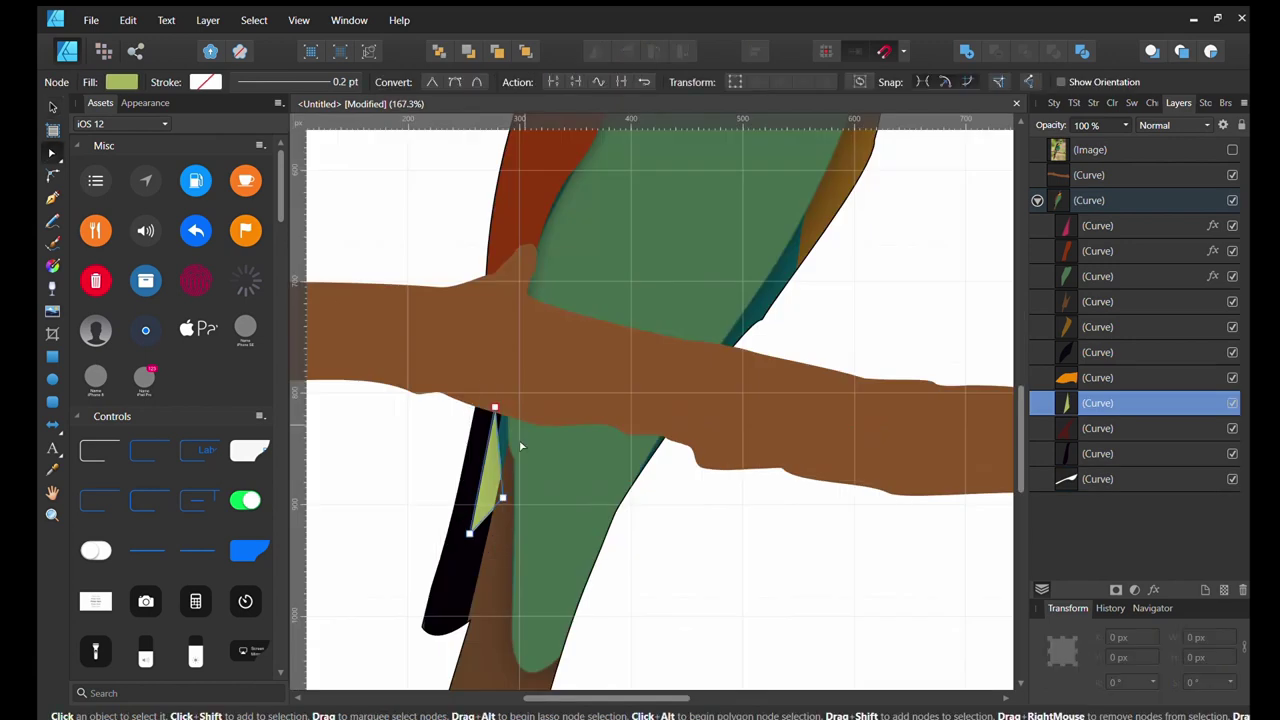
click(666, 477)
key(ctrl+0)
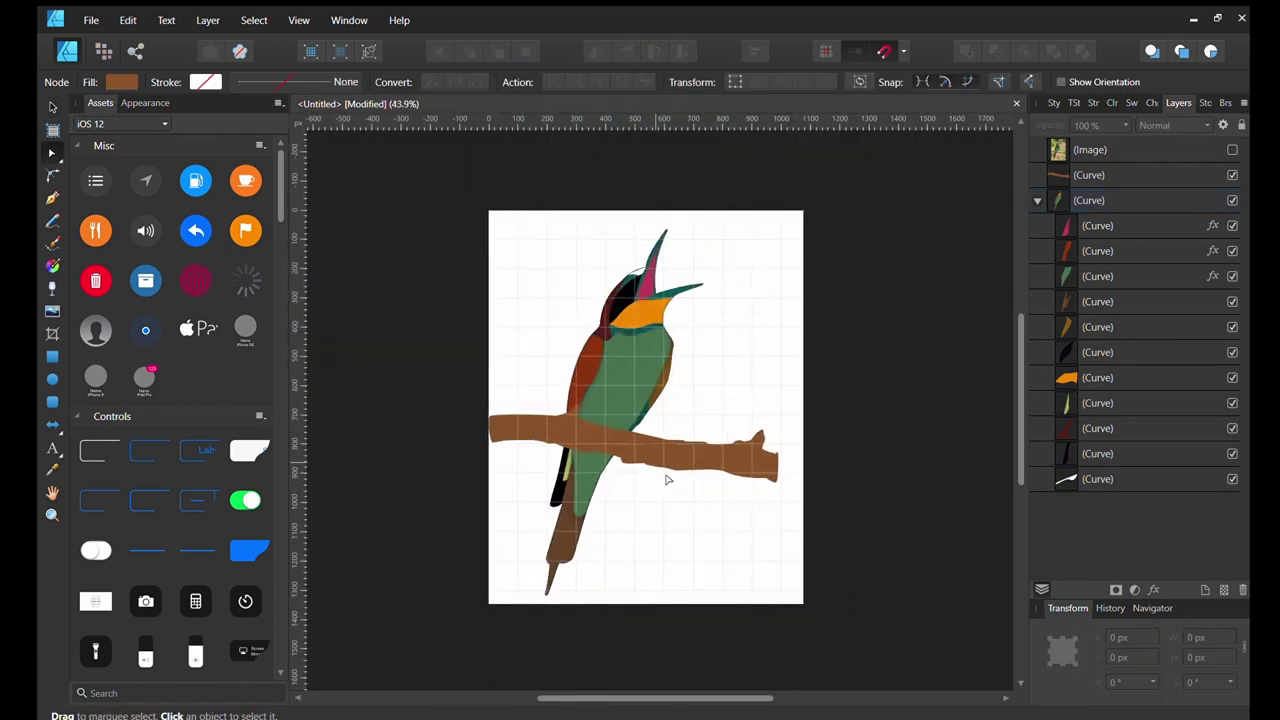
Show the reference photo again and browse 'feather' stock photos.
click(1232, 149)
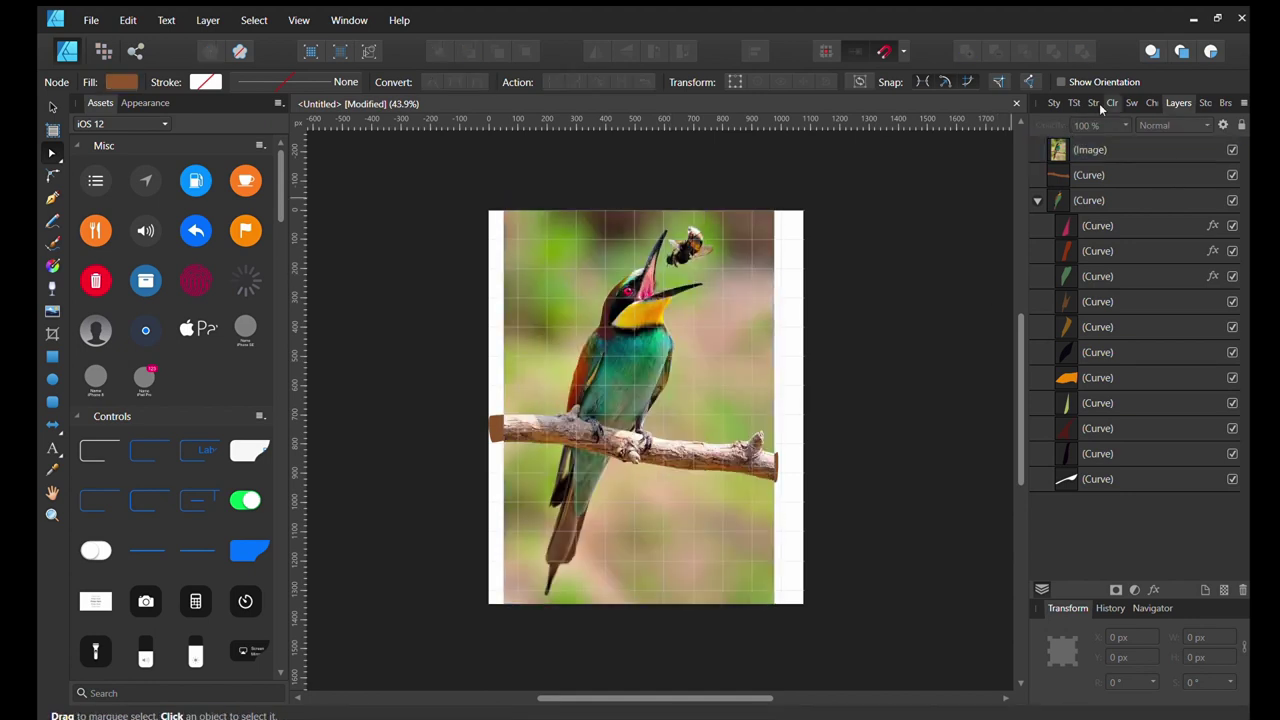
click(1131, 103)
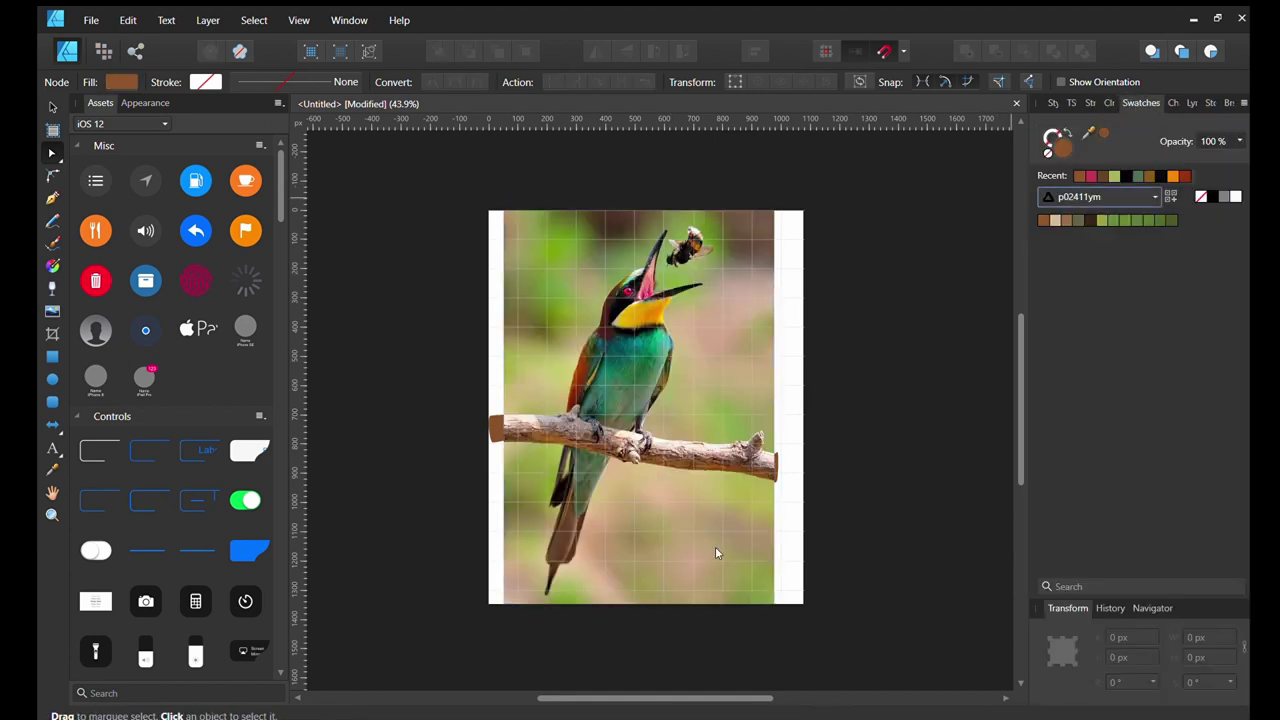
click(1200, 103)
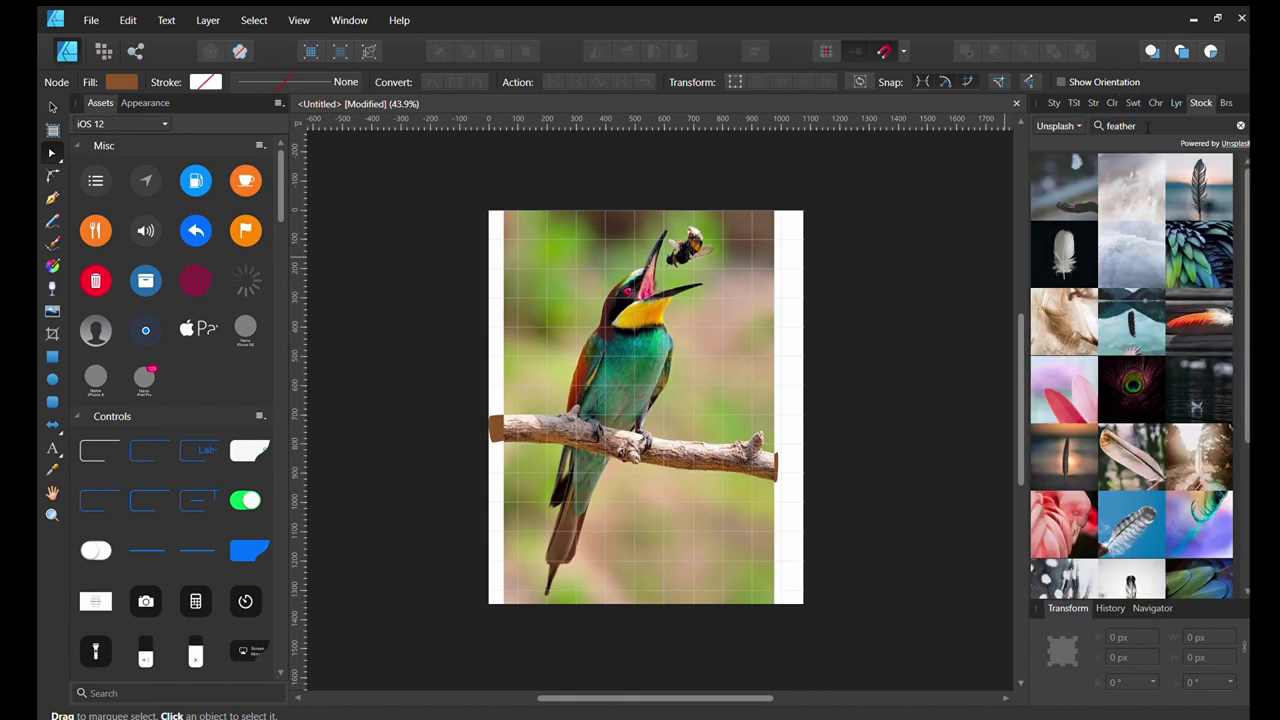
drag(1246, 200, 1246, 558)
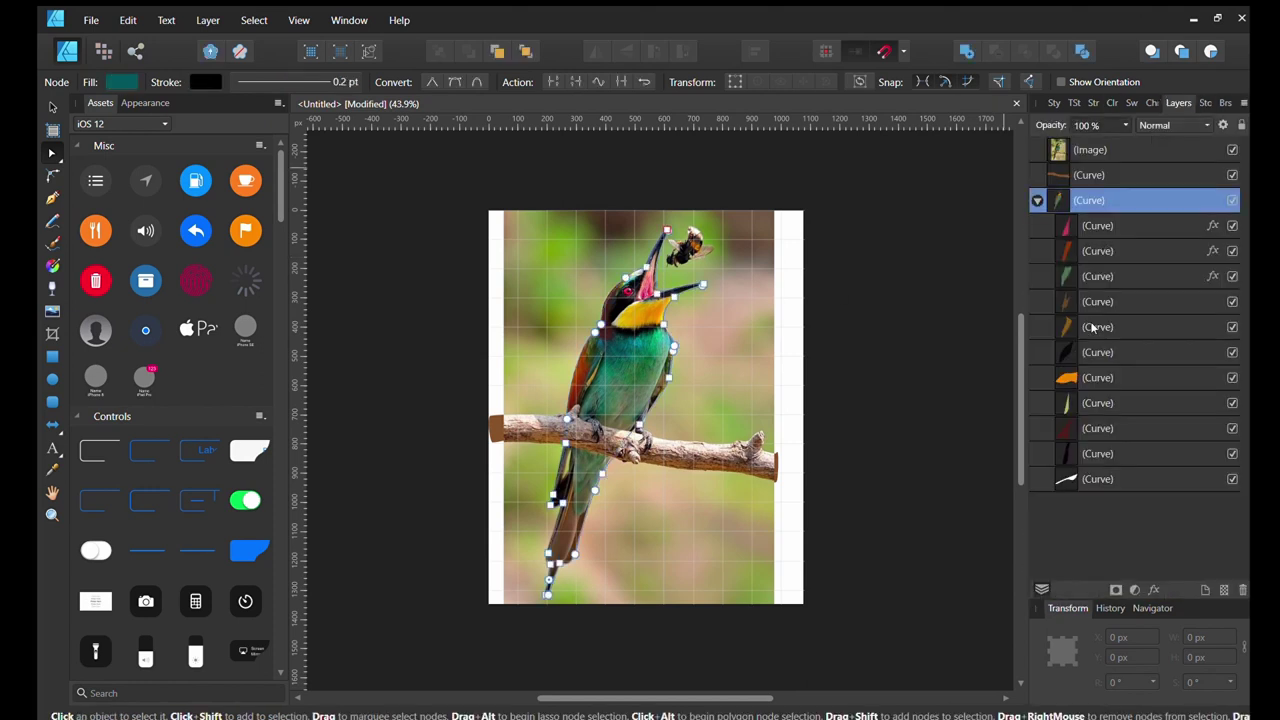
Add a grey flood-filled Overlay pixel layer at the top of the bird group, hiding the photo.
click(52, 333)
click(1129, 102)
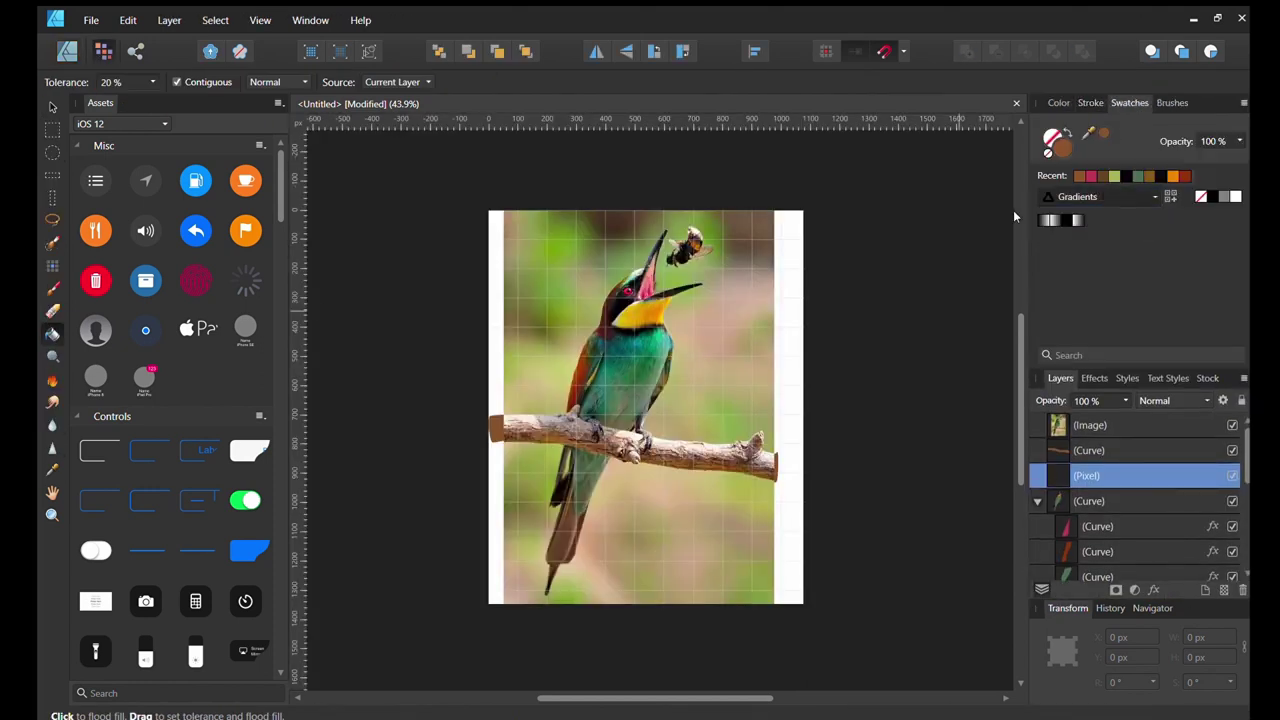
click(1170, 220)
click(790, 290)
click(1232, 425)
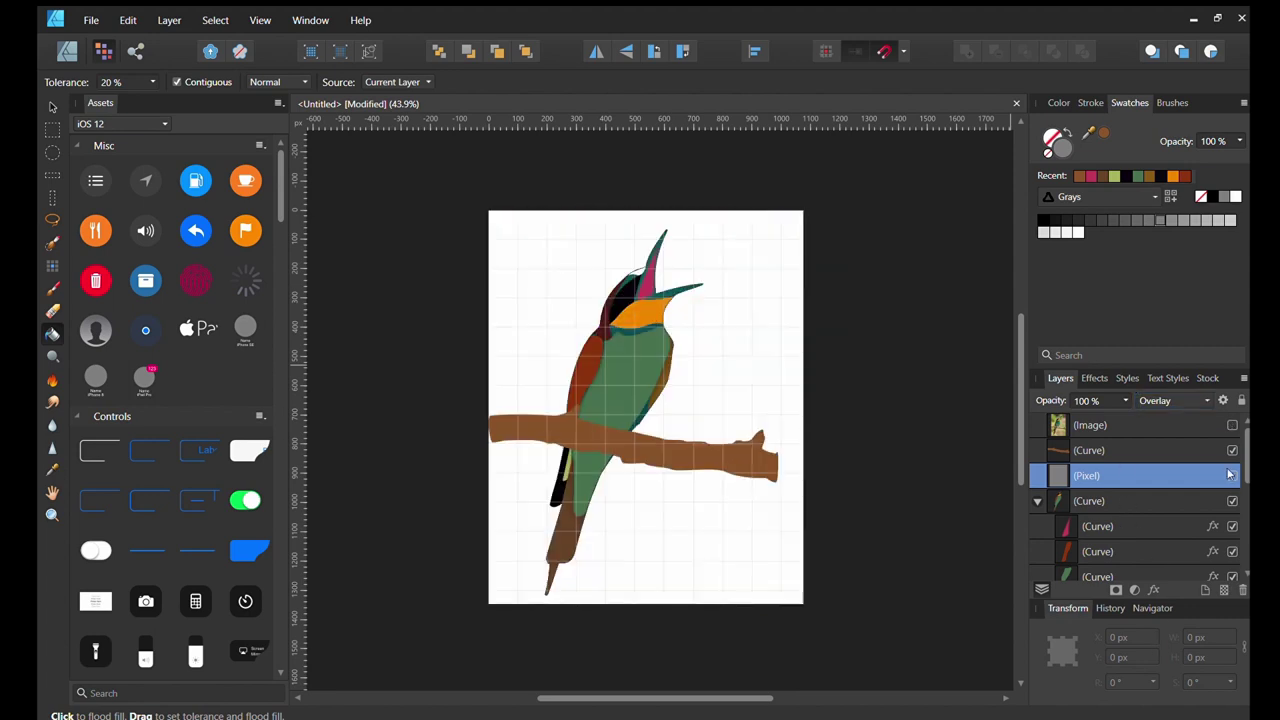
drag(1086, 475, 1080, 551)
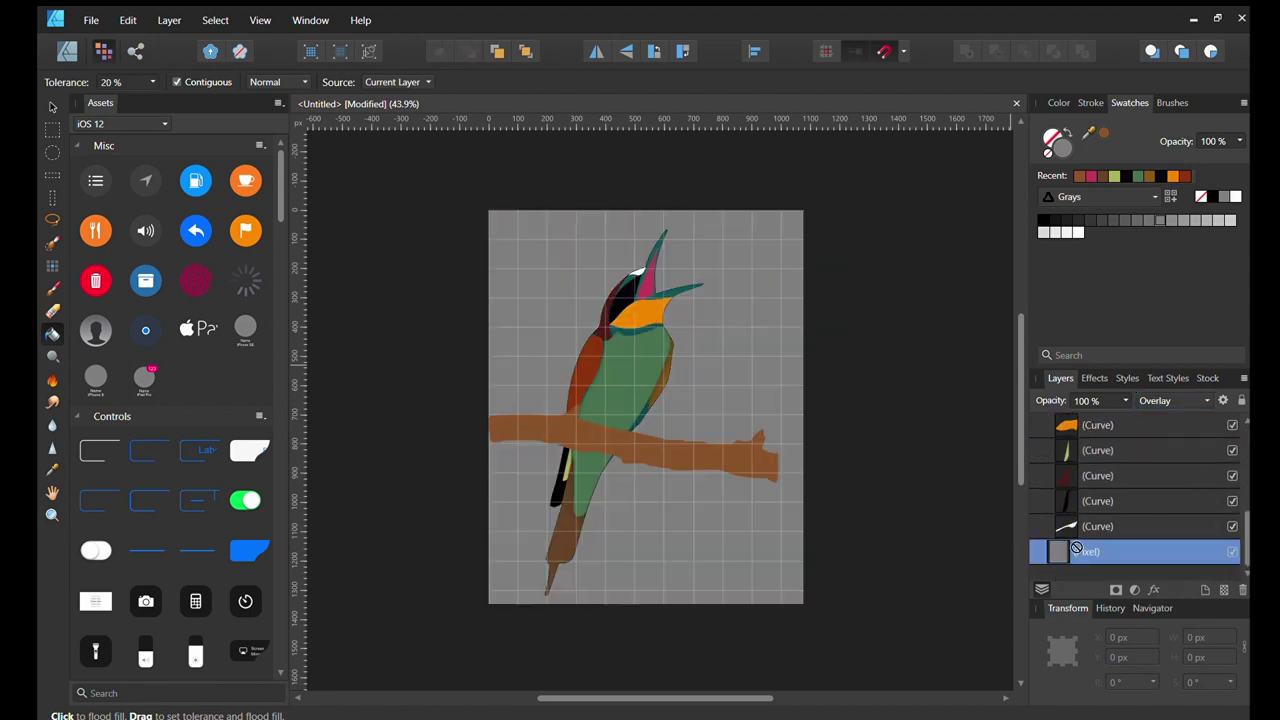
scroll(1174, 489, up, 5)
key(ctrl+shift+bracketright)
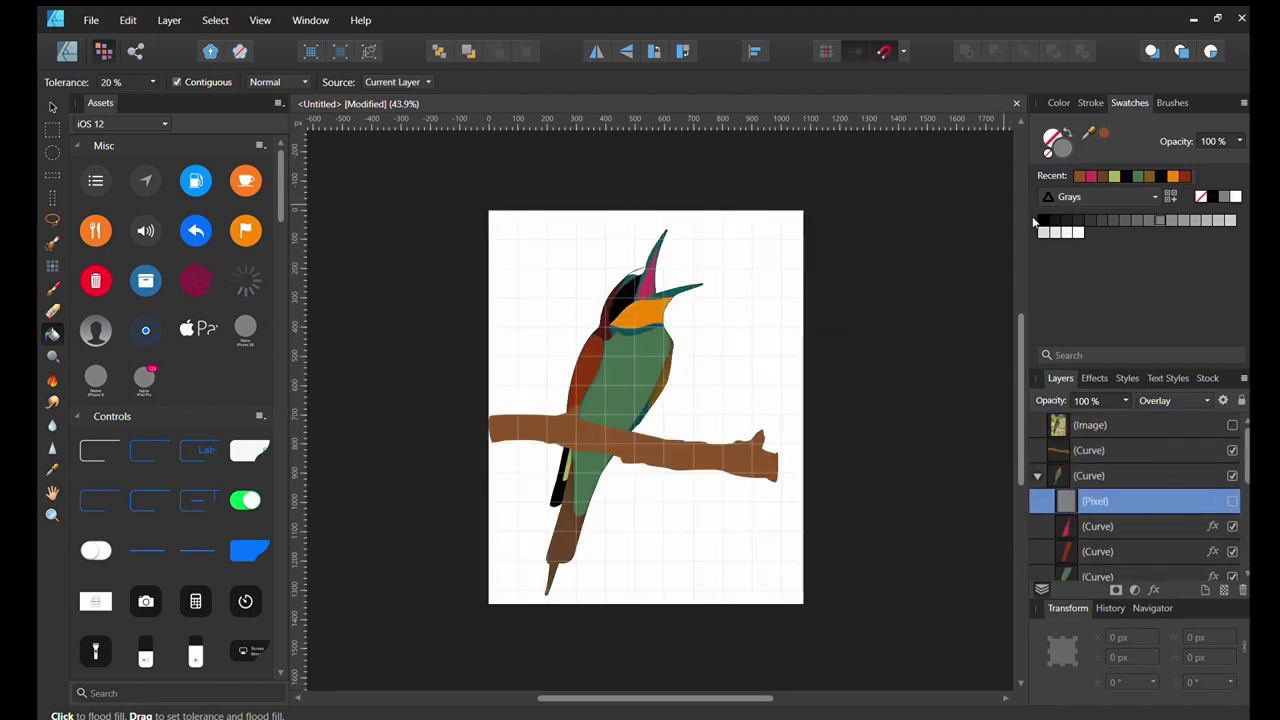
key(b)
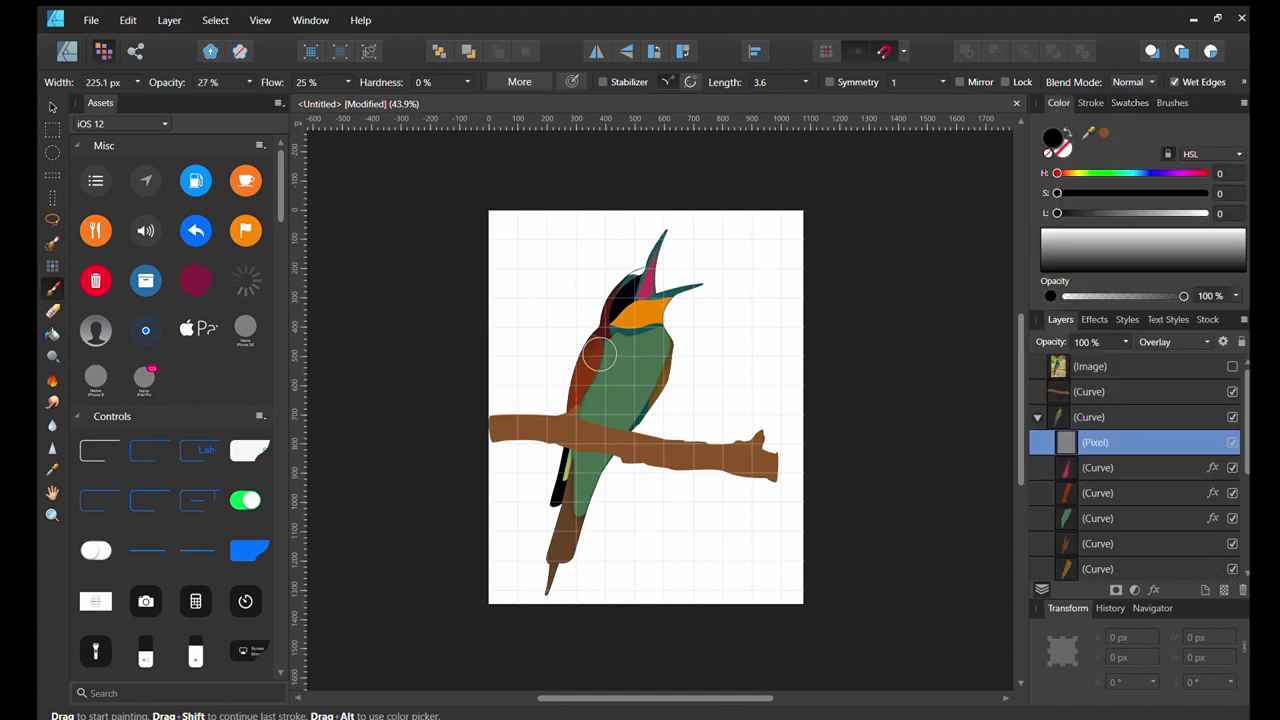
Paint darker and lighter shading over the bird's body and darker shading on the head.
key(bracketleft)
key(bracketleft)
key(bracketleft)
mouse_move(599, 380)
mouse_down()
mouse_move(645, 417)
mouse_move(594, 500)
mouse_move(571, 429)
mouse_move(629, 415)
mouse_up()
click(1128, 103)
drag(640, 340, 595, 435)
click(1068, 234)
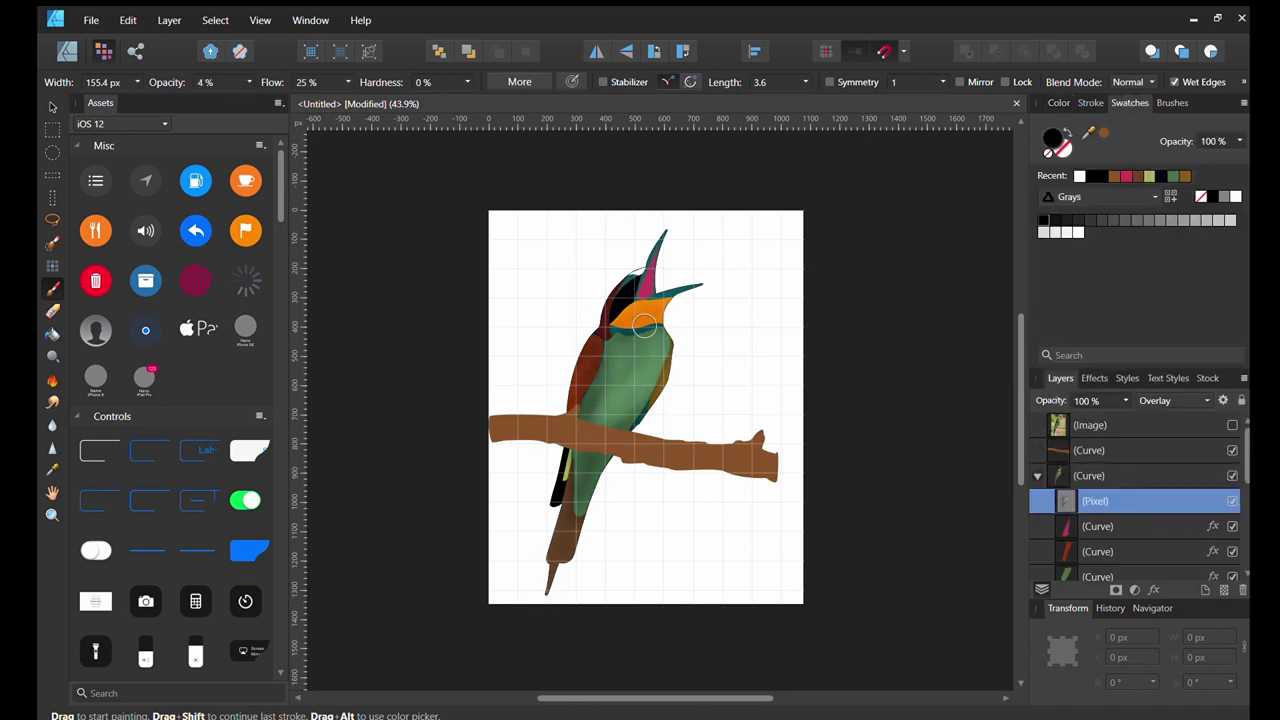
drag(645, 340, 660, 306)
key(bracketleft)
key(bracketleft)
key(bracketleft)
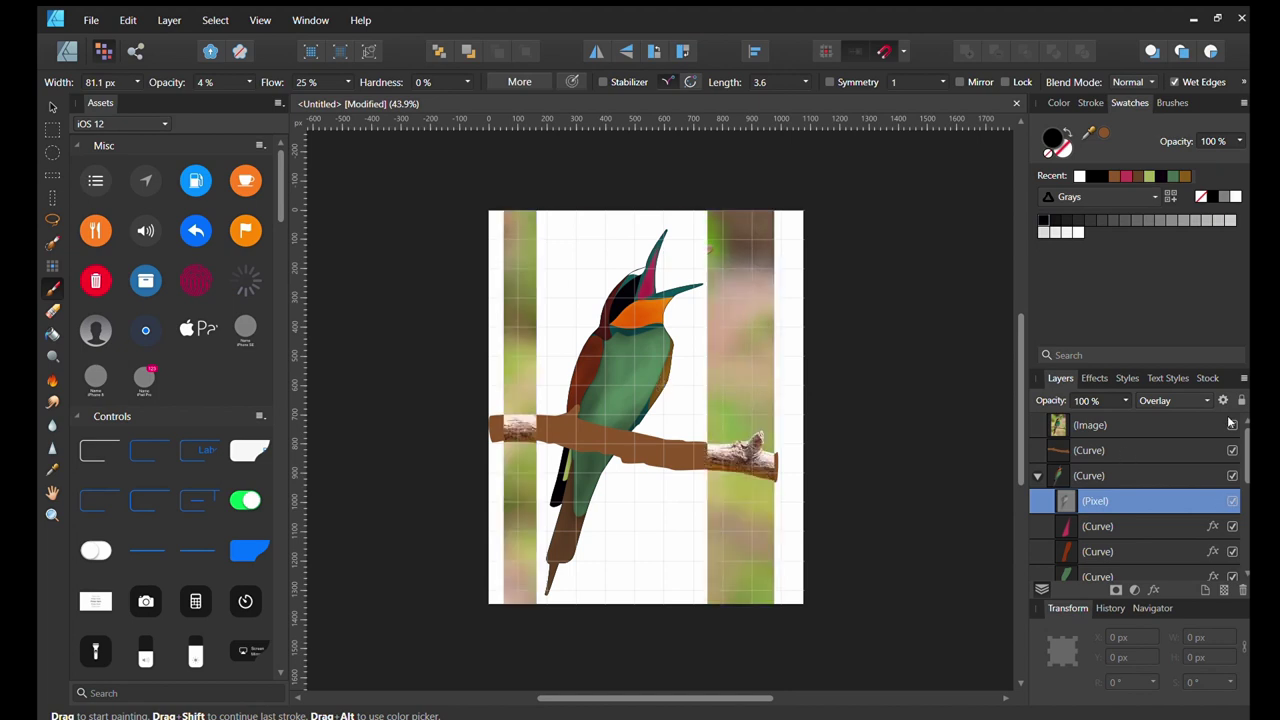
Add a new pixel layer using the last Engraving brush and hide the reference photo.
key(ctrl+shift+n)
click(1172, 103)
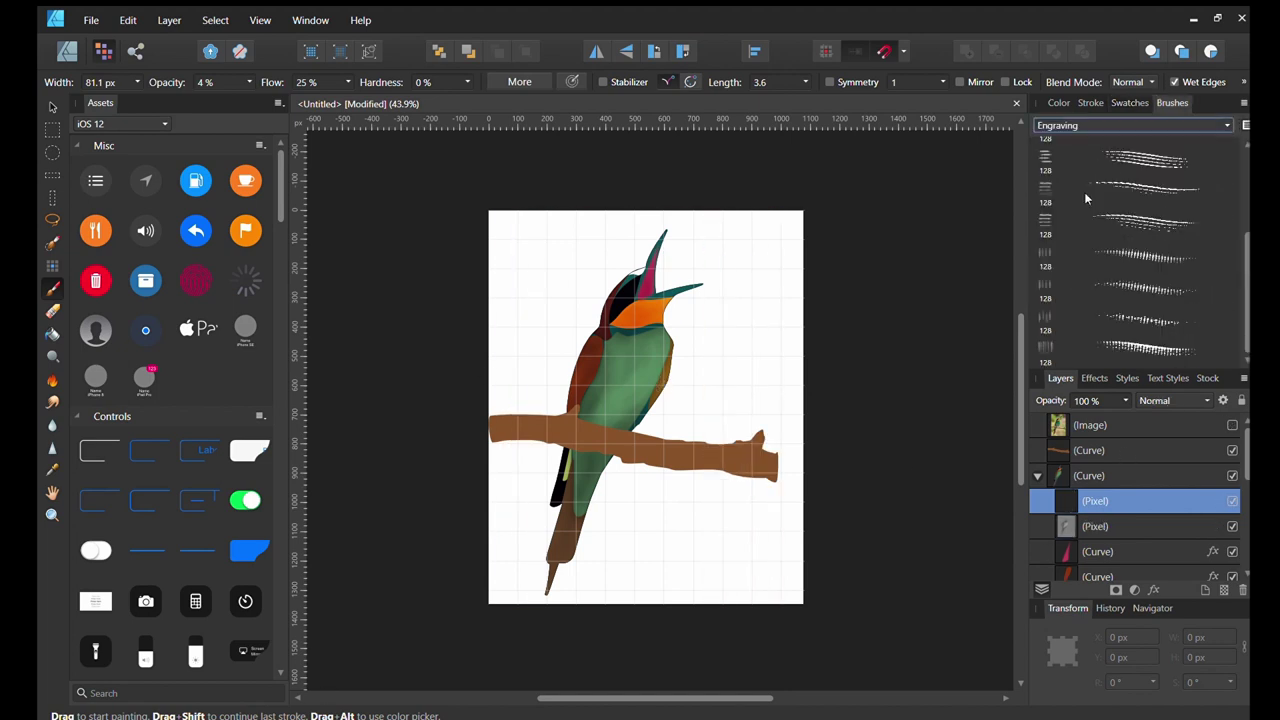
click(1140, 222)
click(1067, 347)
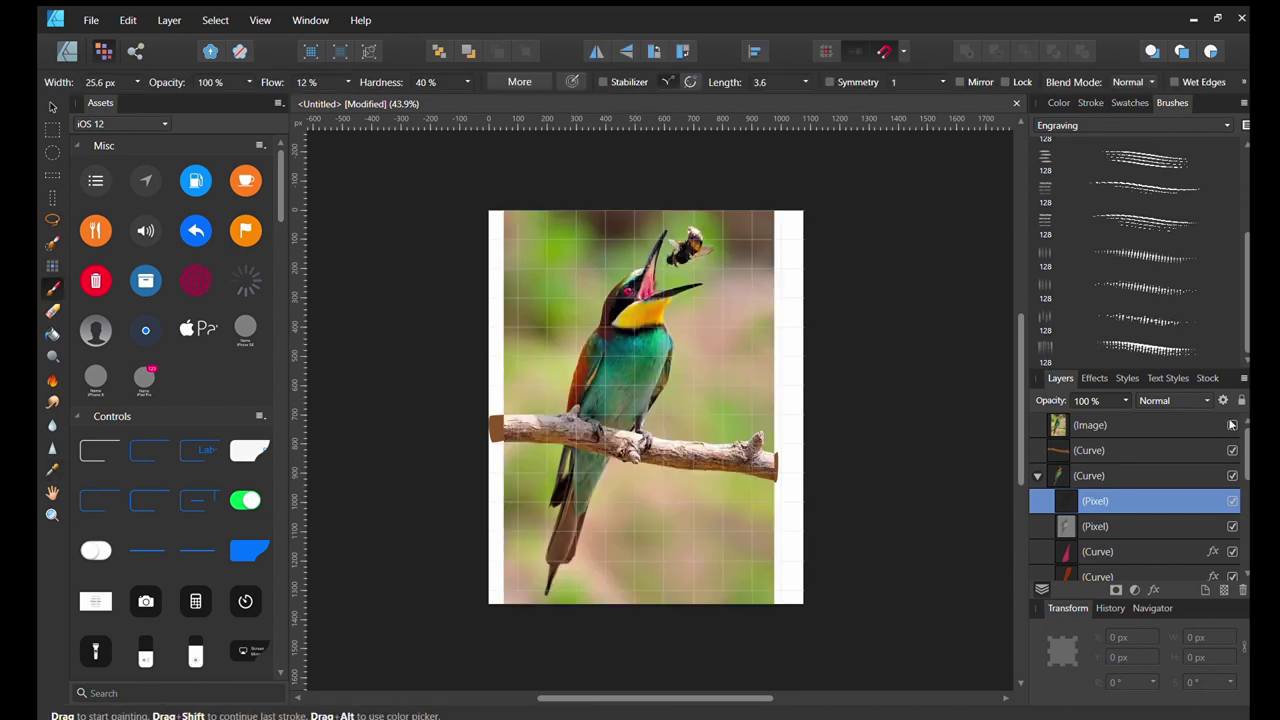
click(1232, 425)
click(1058, 103)
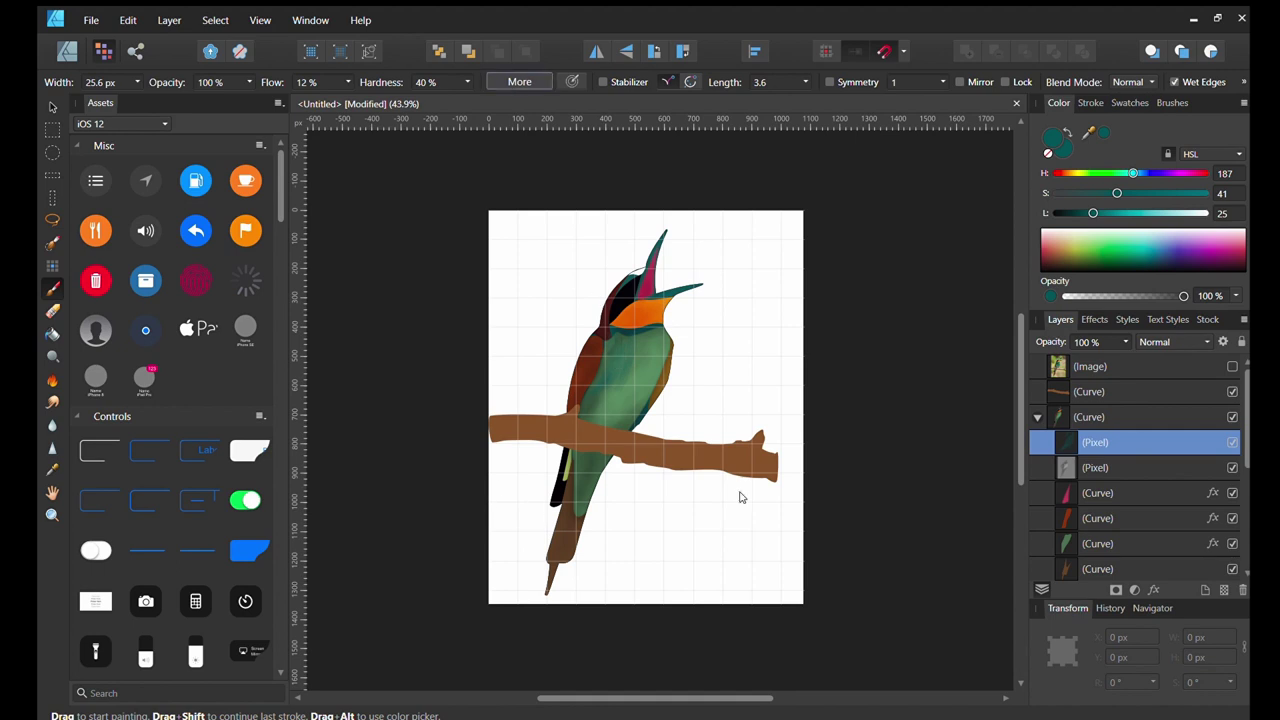
Sample a lighter green from the canvas and choose a Dry Media brush.
click(1232, 366)
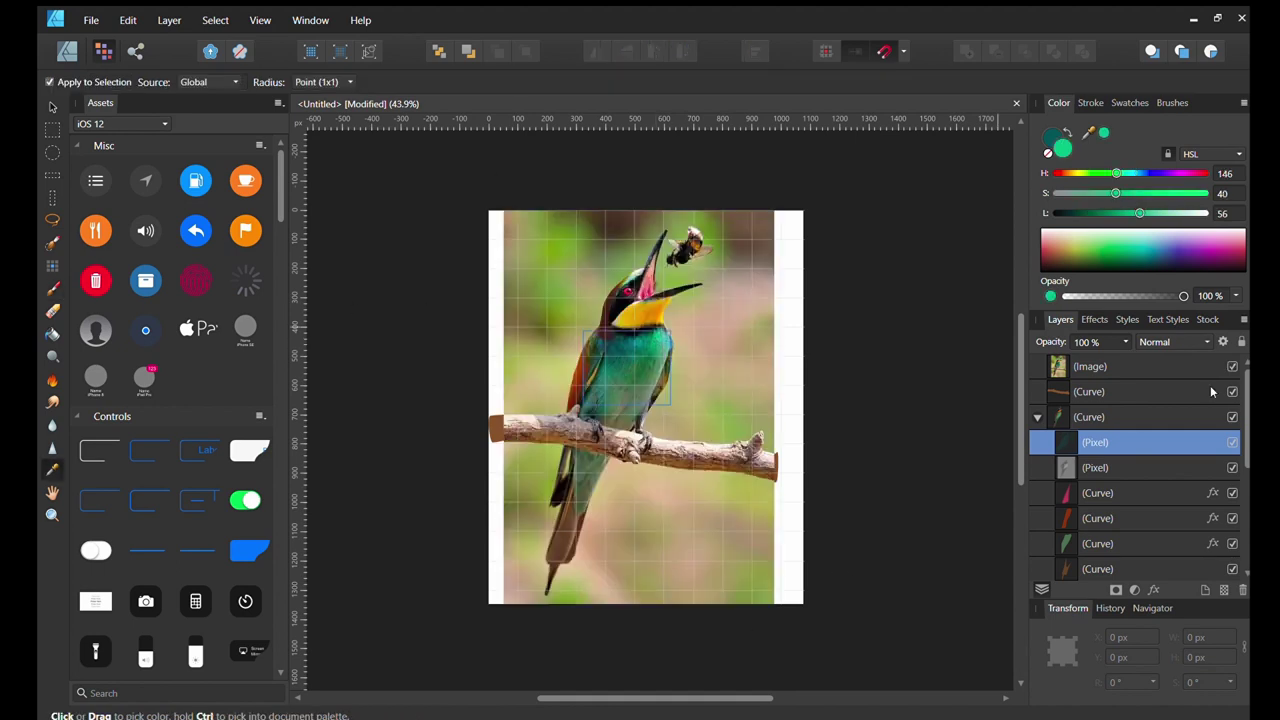
click(1232, 366)
click(1232, 366)
click(1232, 366)
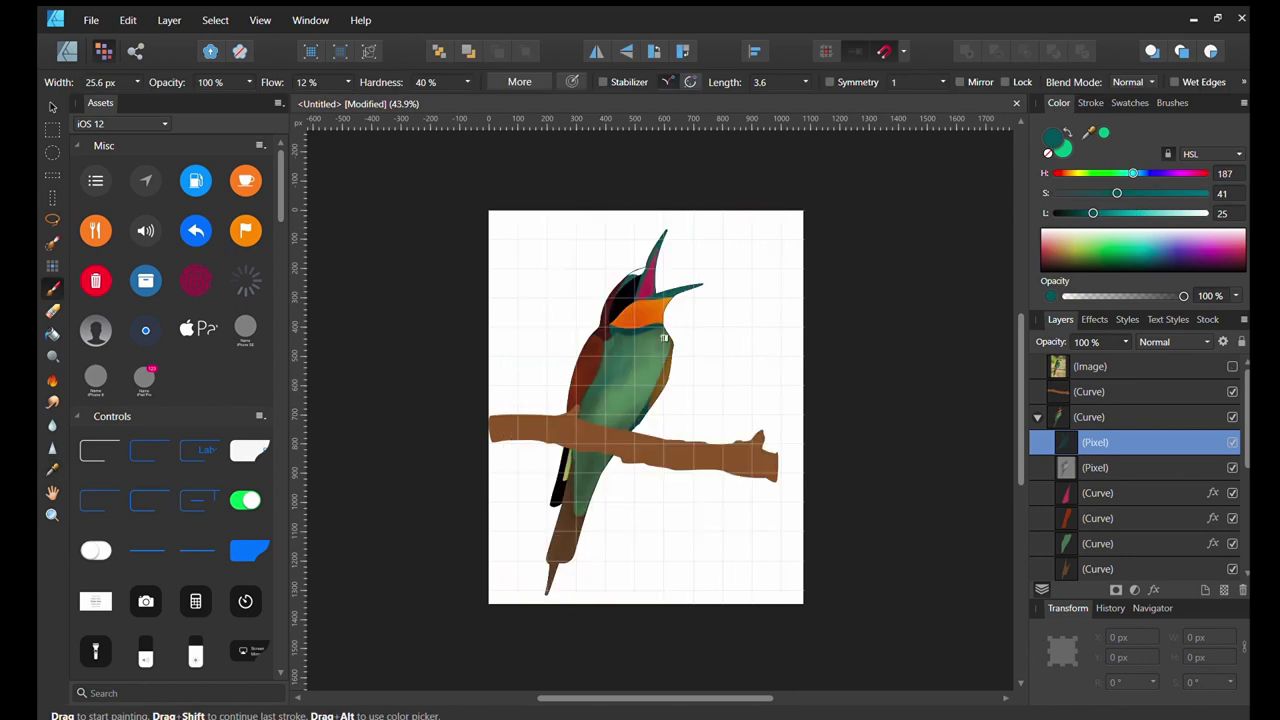
alt+click(650, 333)
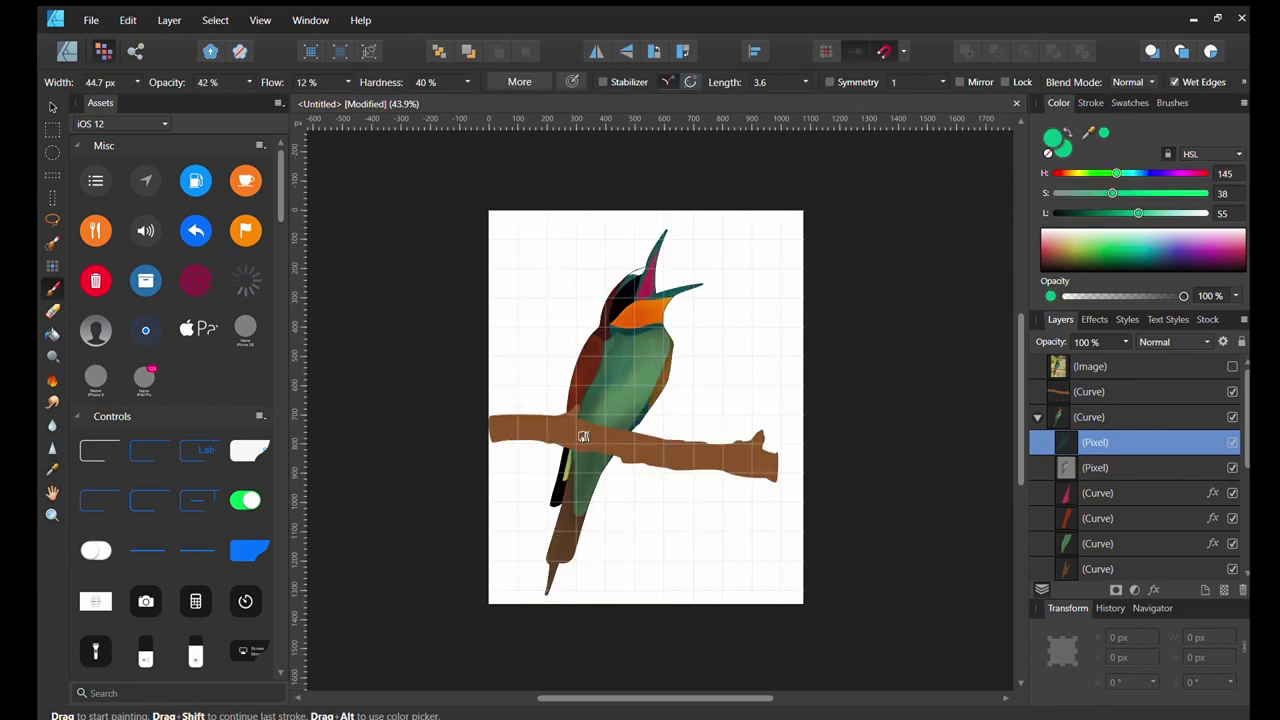
click(1172, 103)
scroll(1152, 193, down, 3)
click(1150, 224)
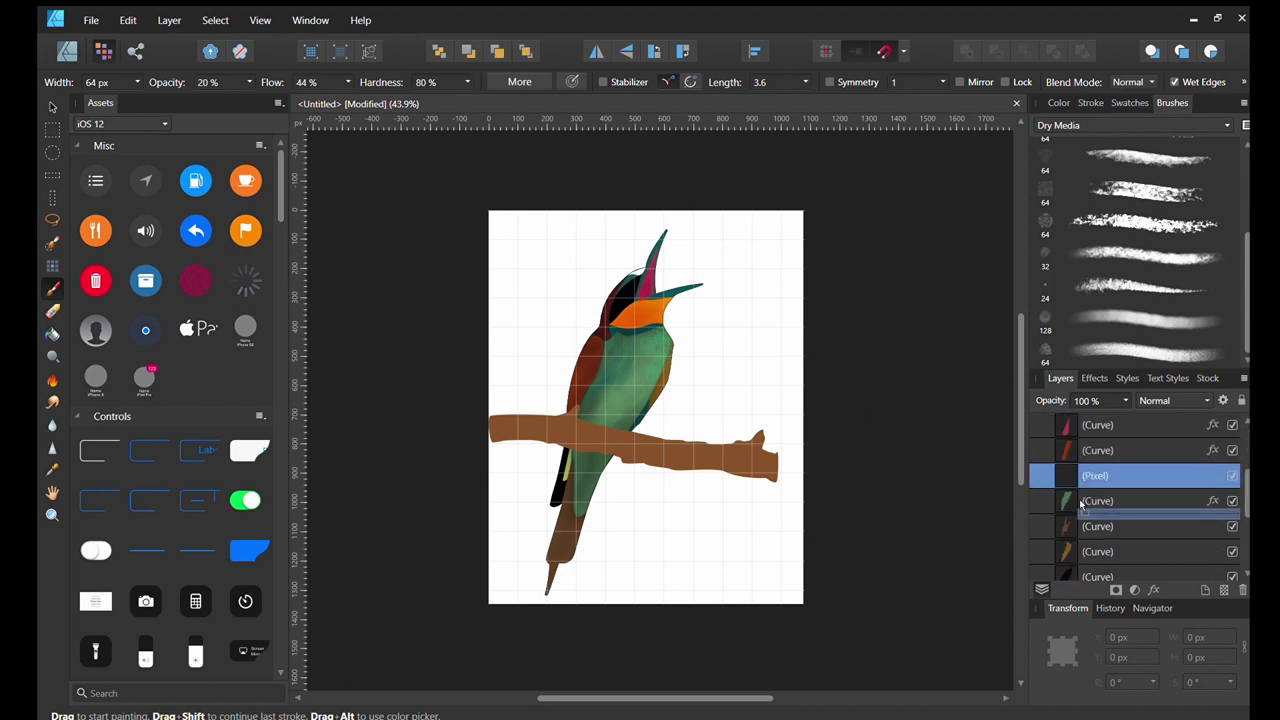
Select the pixel layer inside the green body and set a larger teal brush.
click(1232, 500)
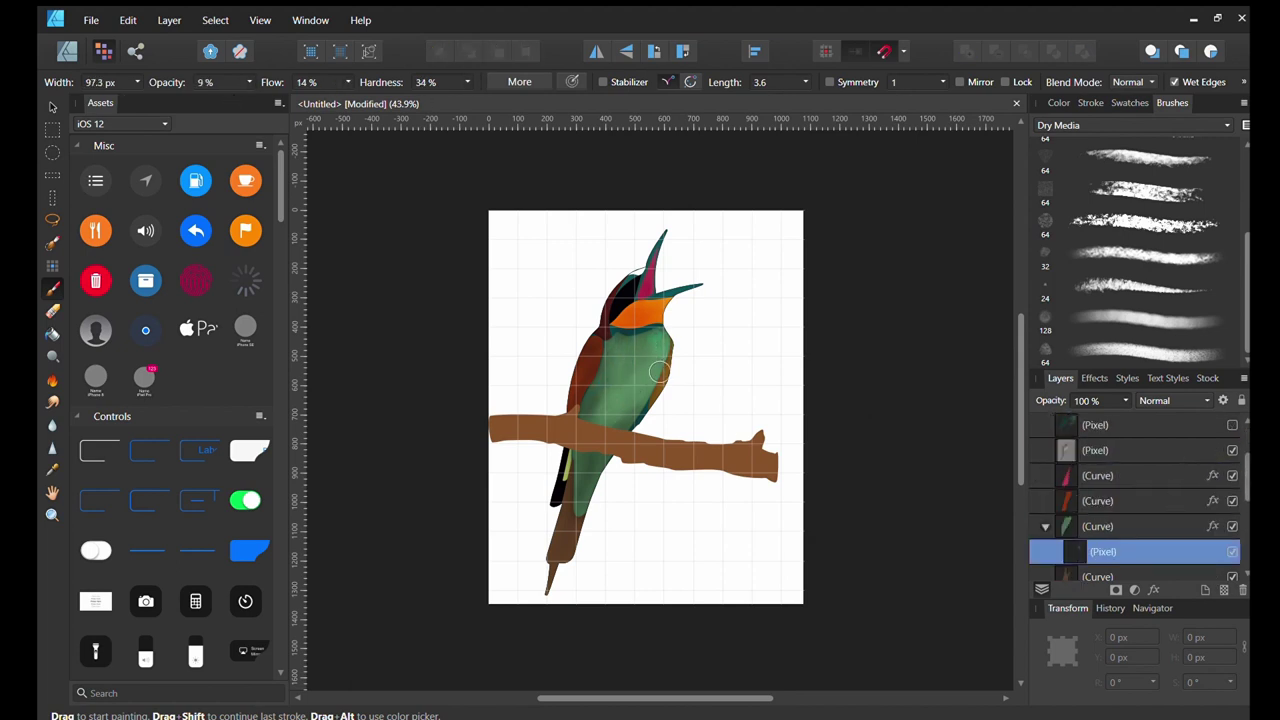
click(1232, 424)
click(1058, 103)
click(1232, 366)
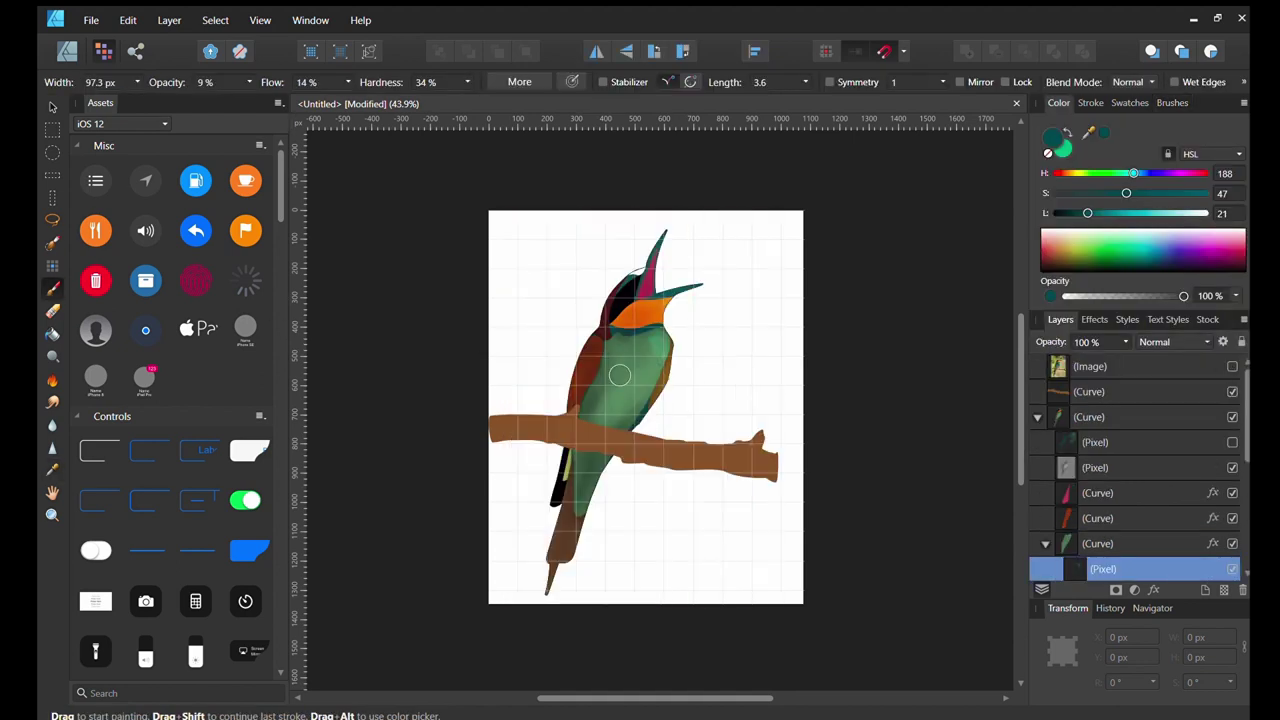
scroll(642, 347, up, 3)
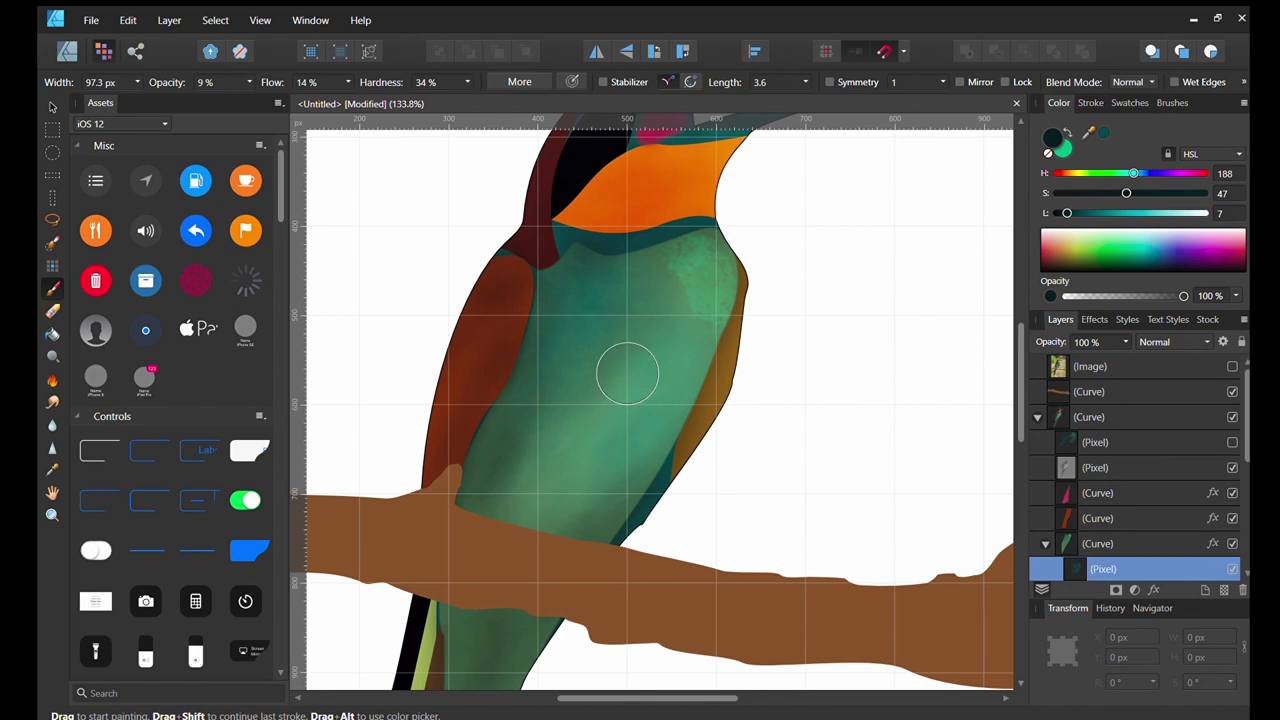
key(bracketright)
key(bracketright)
key(bracketright)
click(1103, 132)
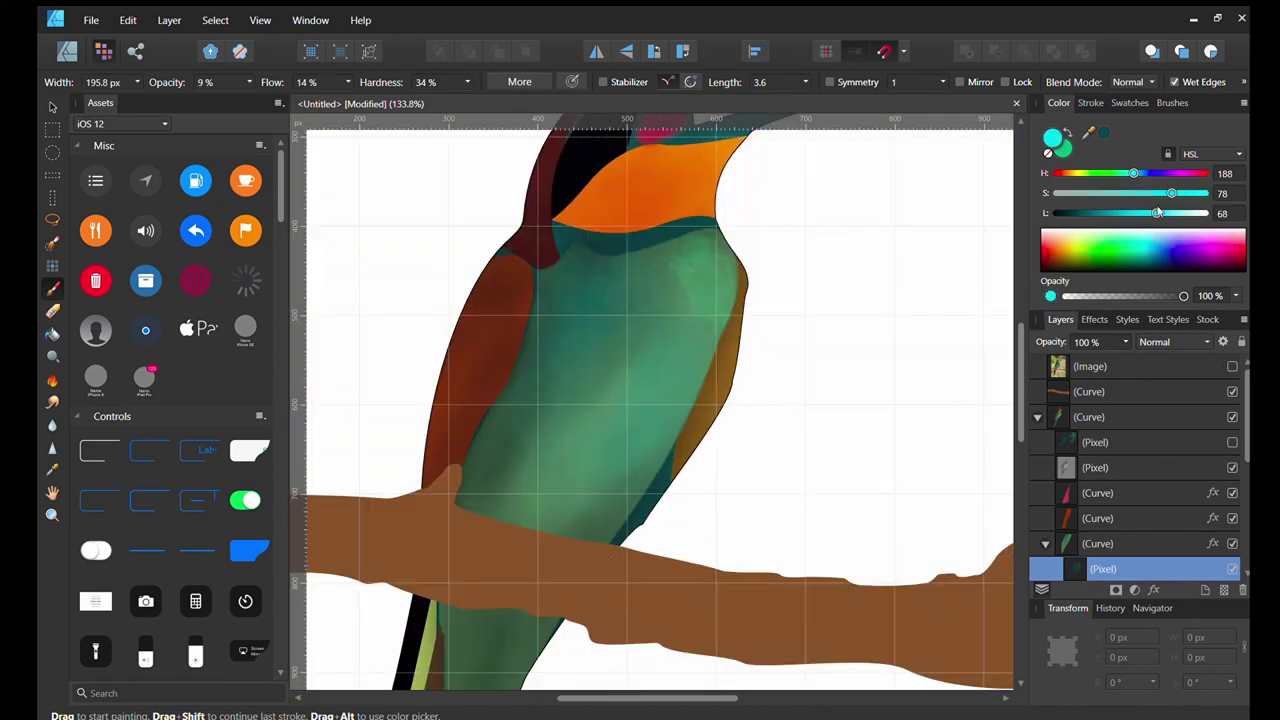
key(1)
key(2)
Paint soft 10%-opacity teal shading on the bird's shoulder, then view the whole bird.
scroll(560, 486, down, 3)
click(1097, 543)
scroll(971, 543, up, 3)
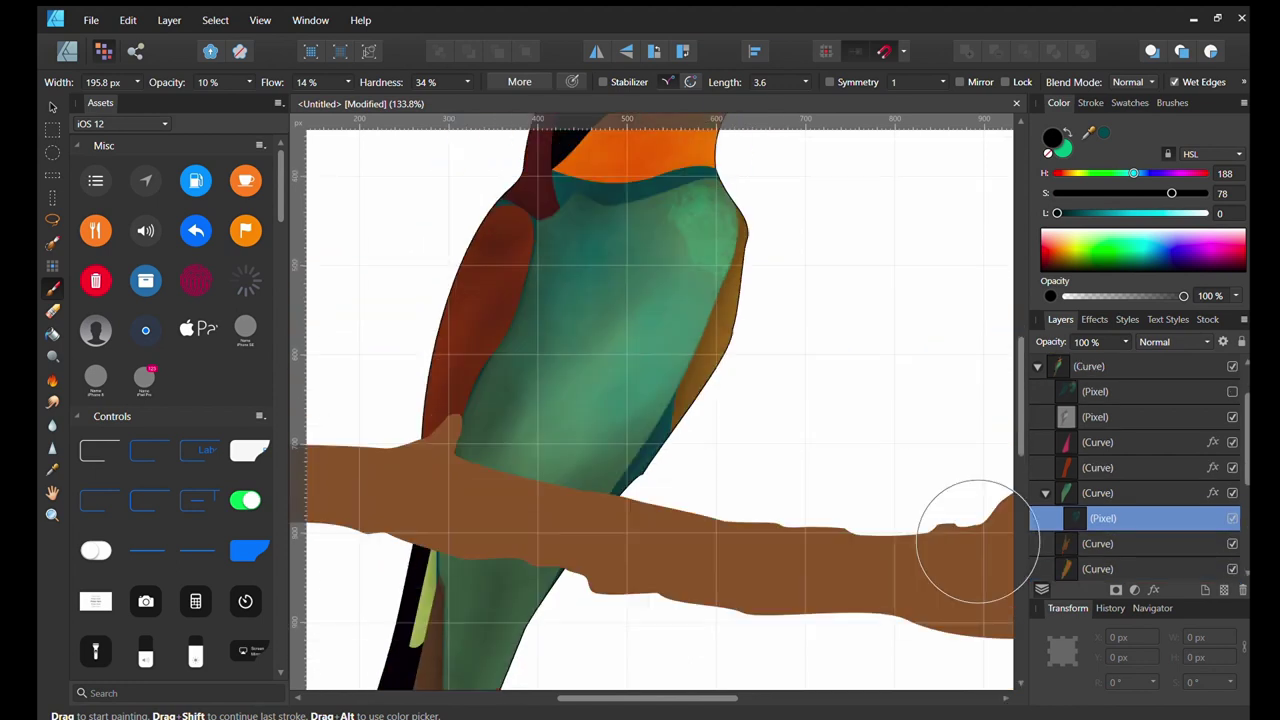
key(1)
click(1103, 132)
drag(749, 314, 786, 257)
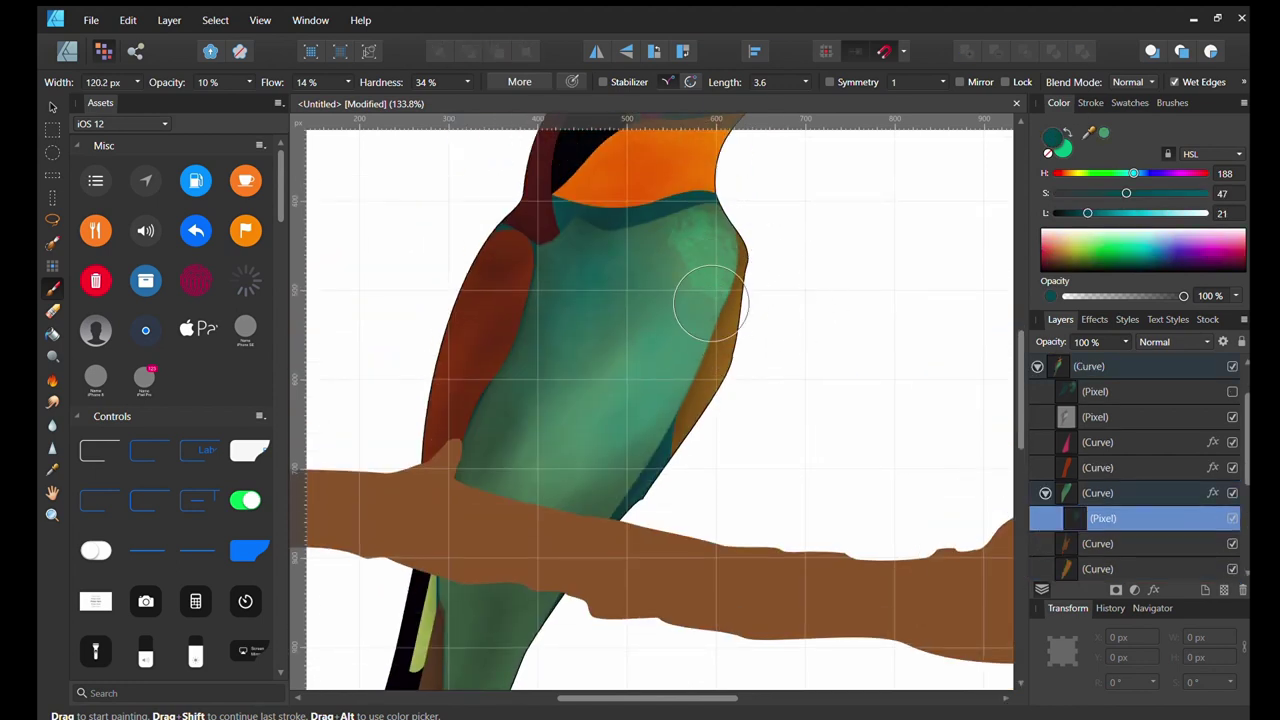
key(ctrl+0)
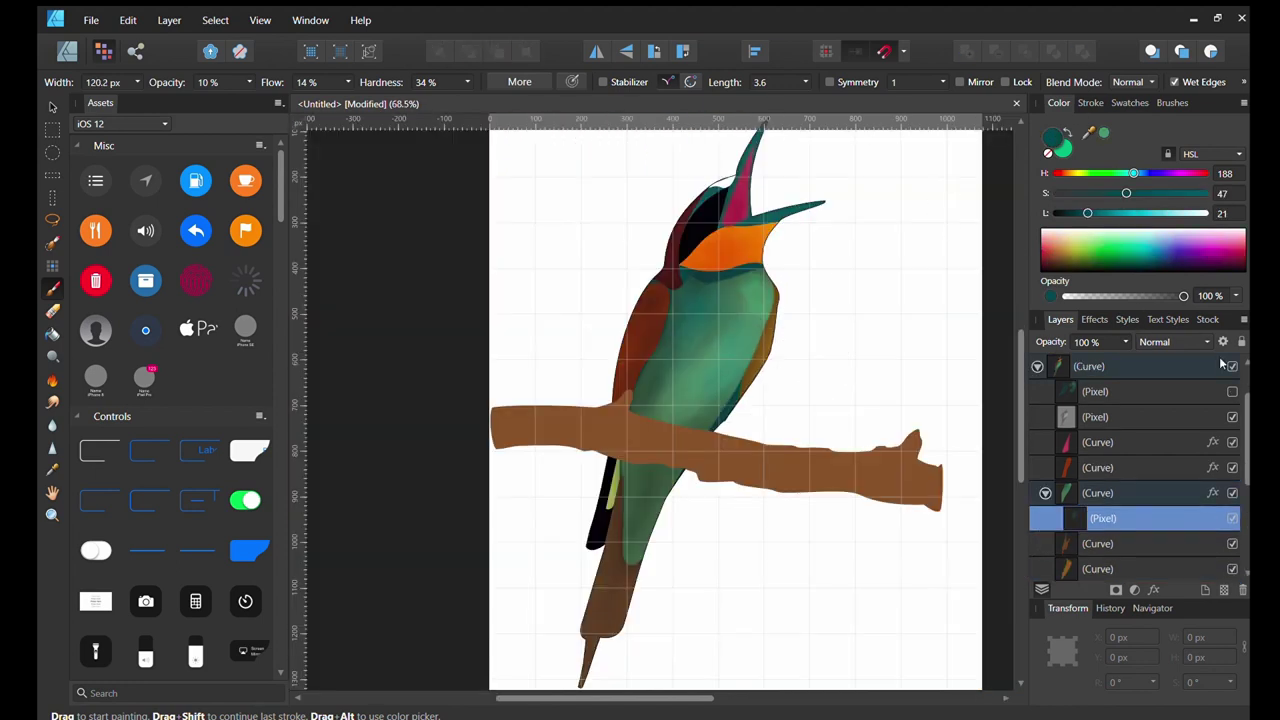
scroll(1225, 367, up, 2)
scroll(1225, 367, down, 3)
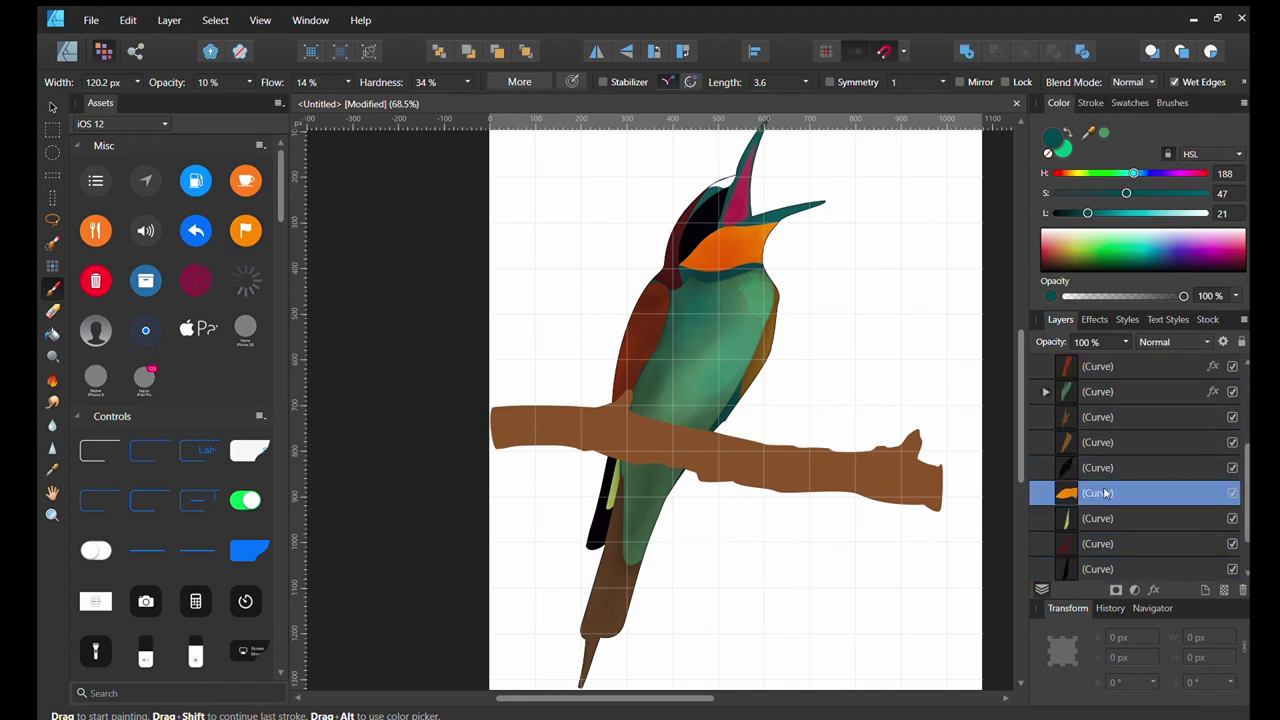
Texture the orange throat with a Pencils brush at 28% flow and 7% opacity.
drag(1100, 492, 1082, 502)
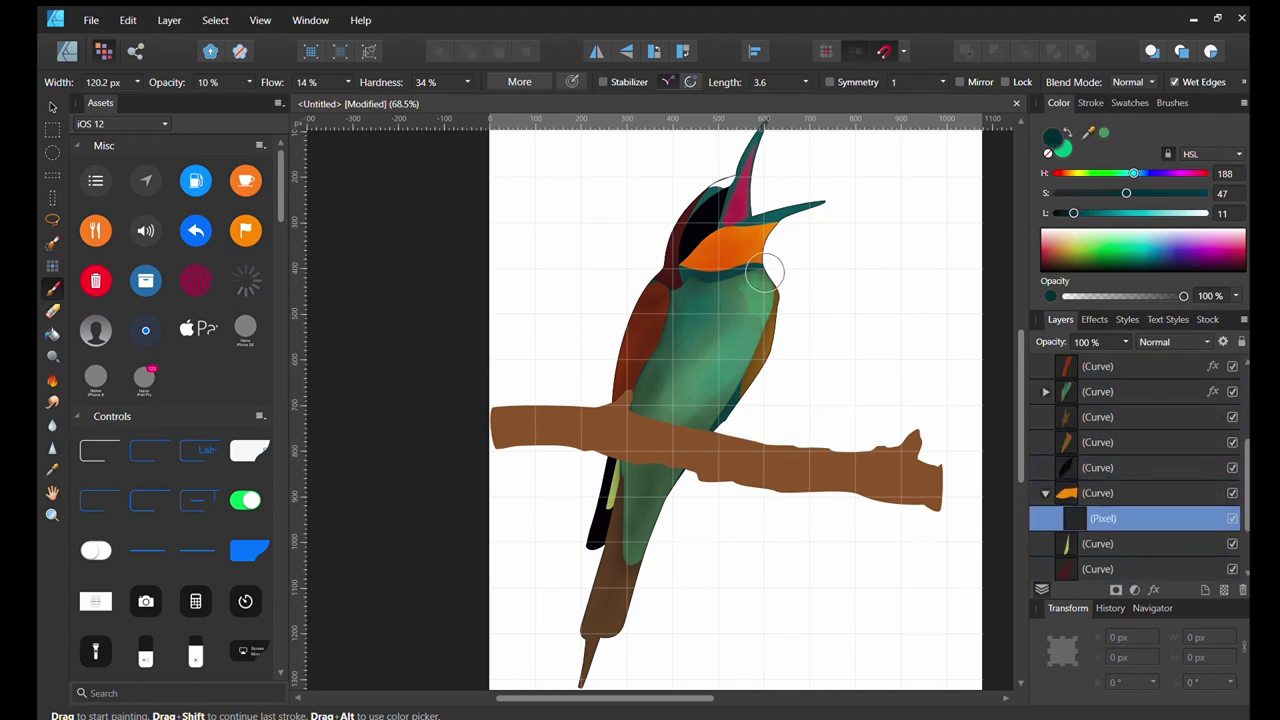
scroll(764, 271, up, 5)
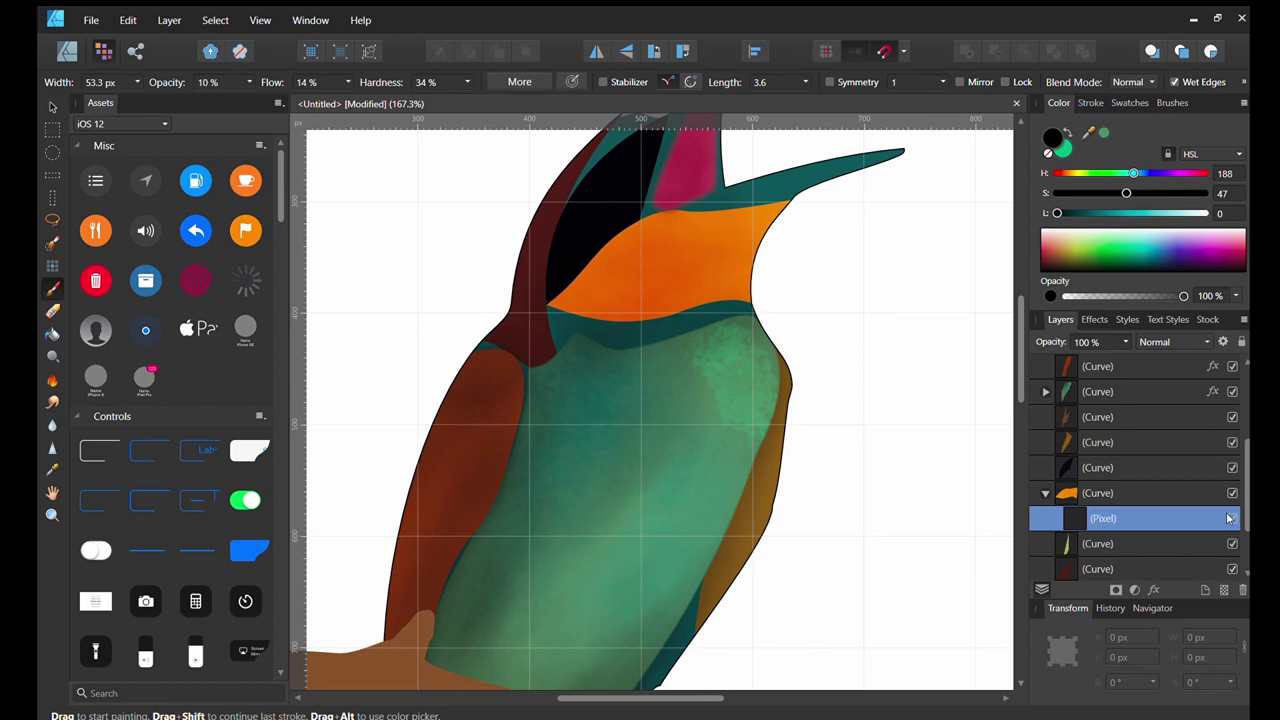
click(1172, 103)
scroll(1151, 291, down, 2)
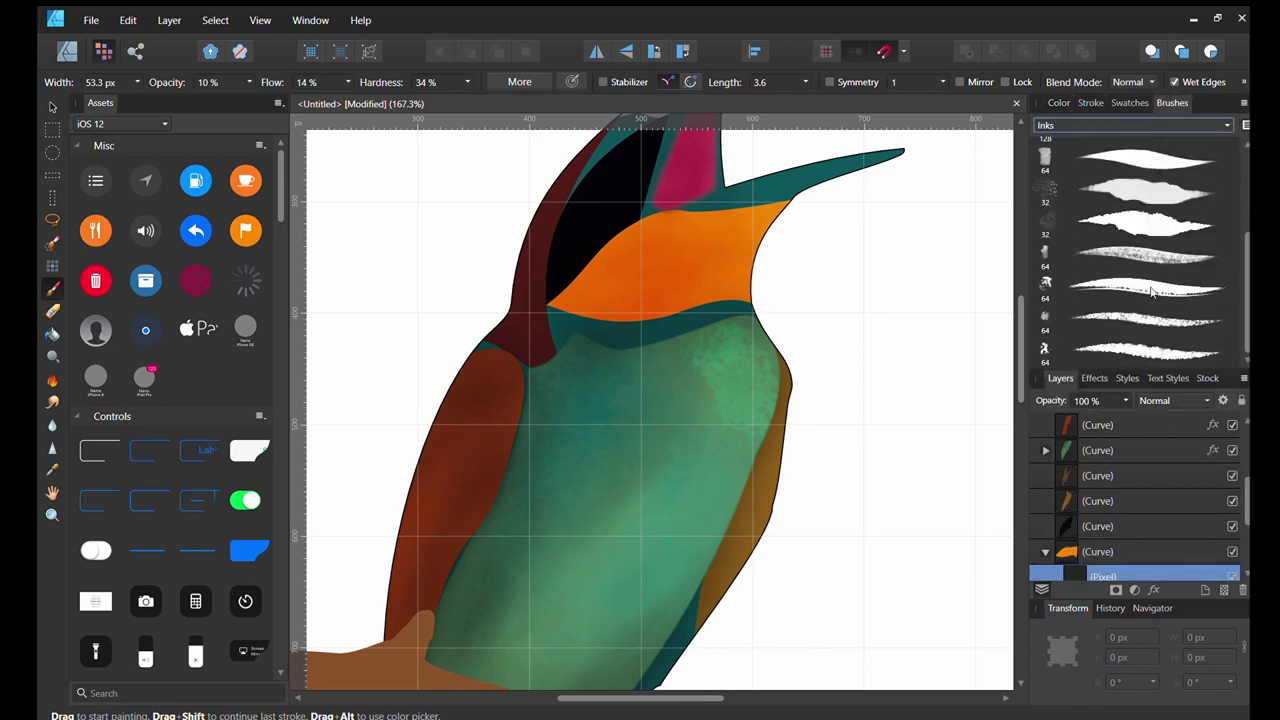
scroll(1151, 291, down, 1)
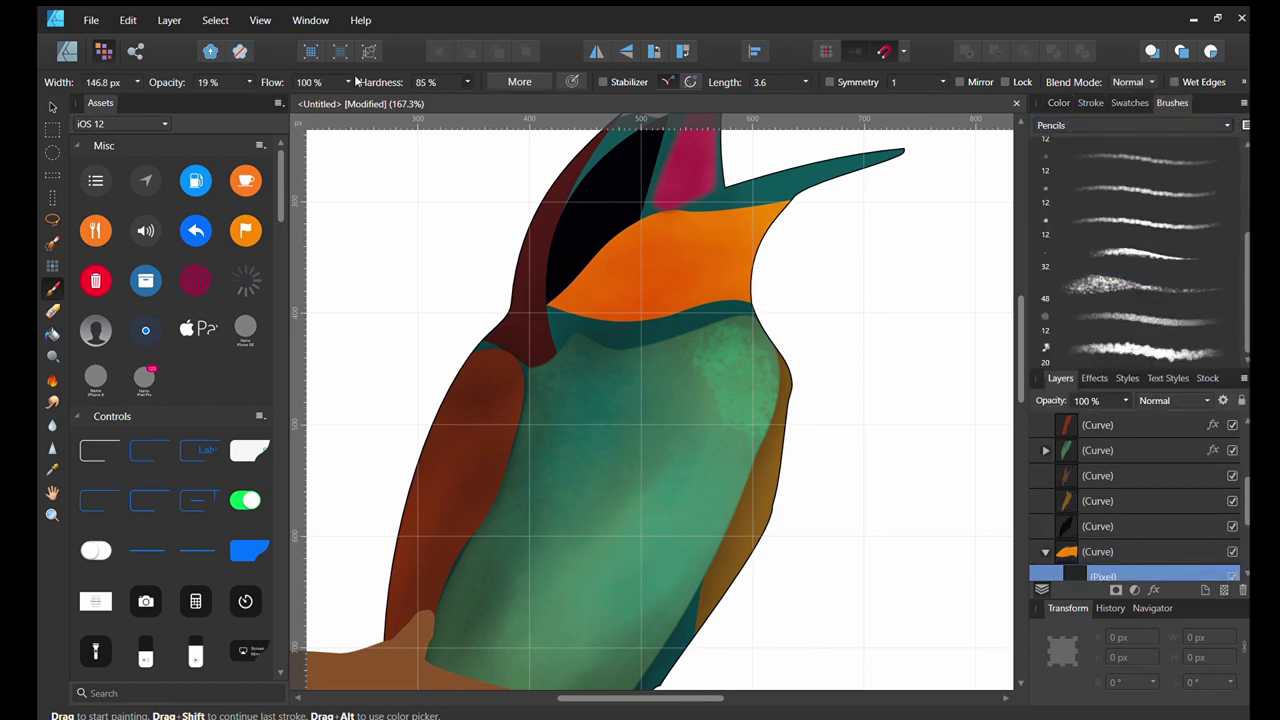
key(shift+2)
key(shift+8)
key(0)
key(7)
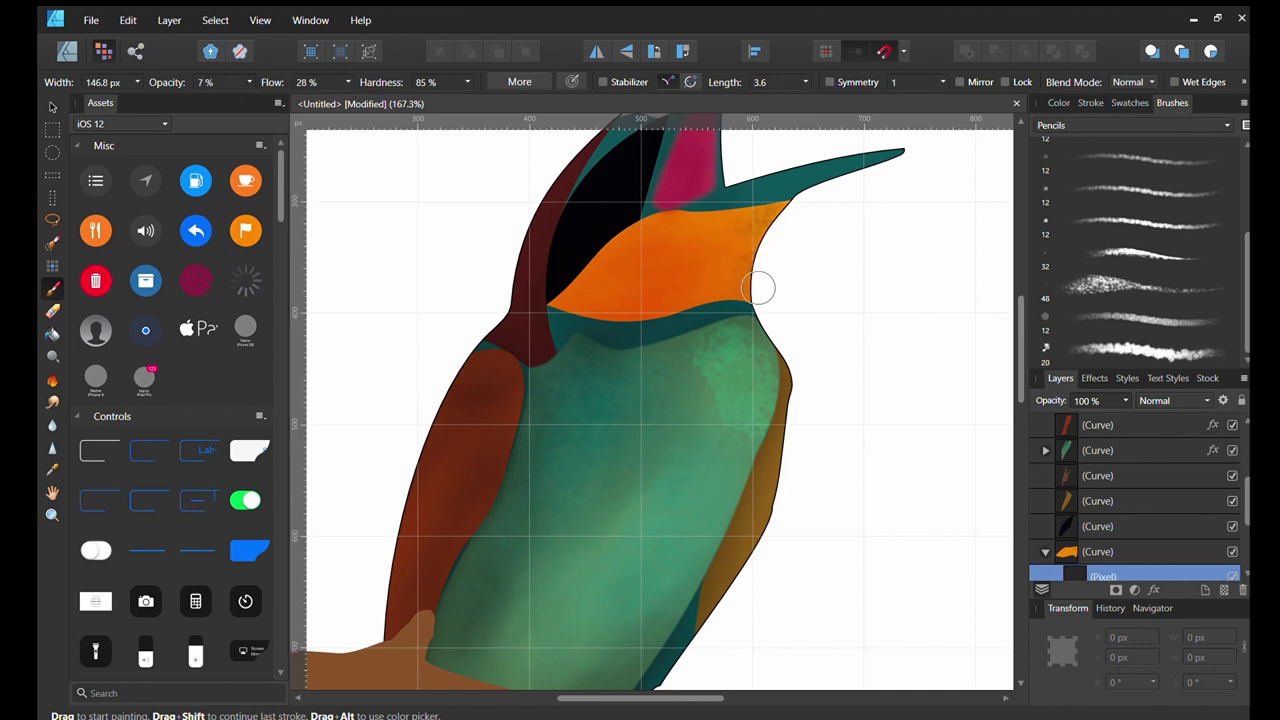
click(1058, 103)
mouse_move(640, 250)
mouse_down()
mouse_move(603, 263)
mouse_move(738, 231)
mouse_up()
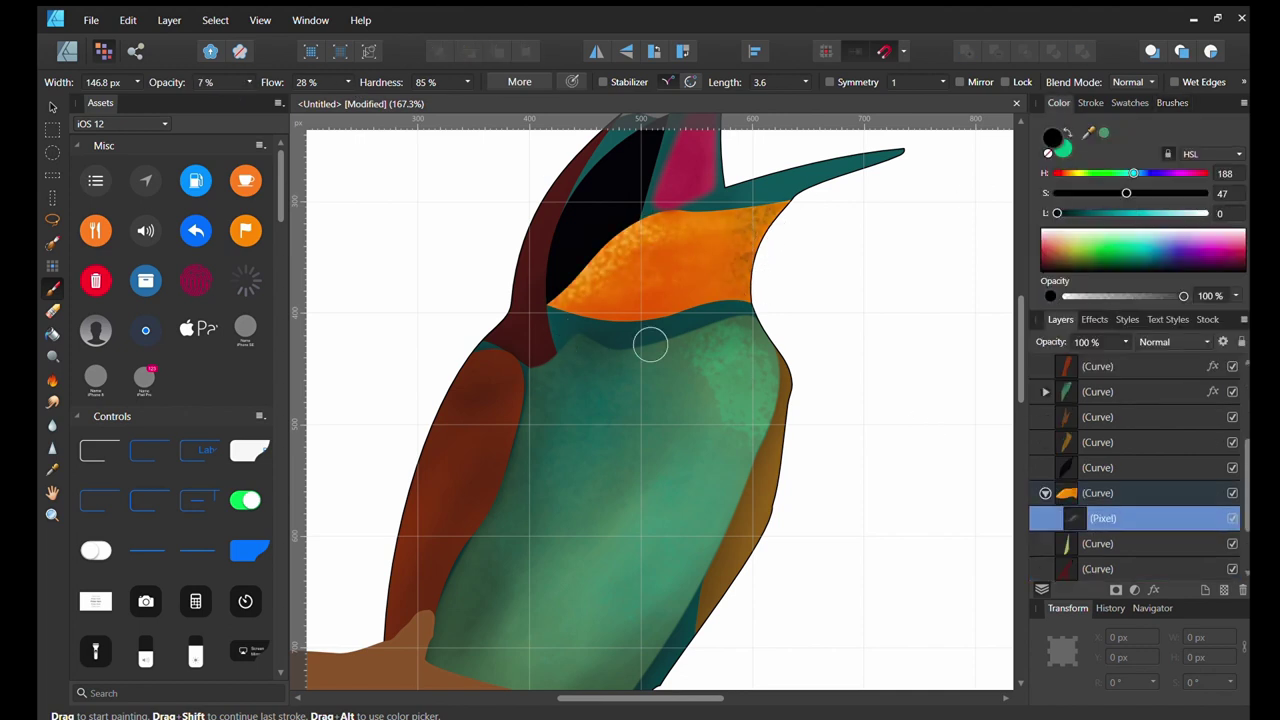
Paint a dark black textured band below the throat on a new pixel layer.
key(d)
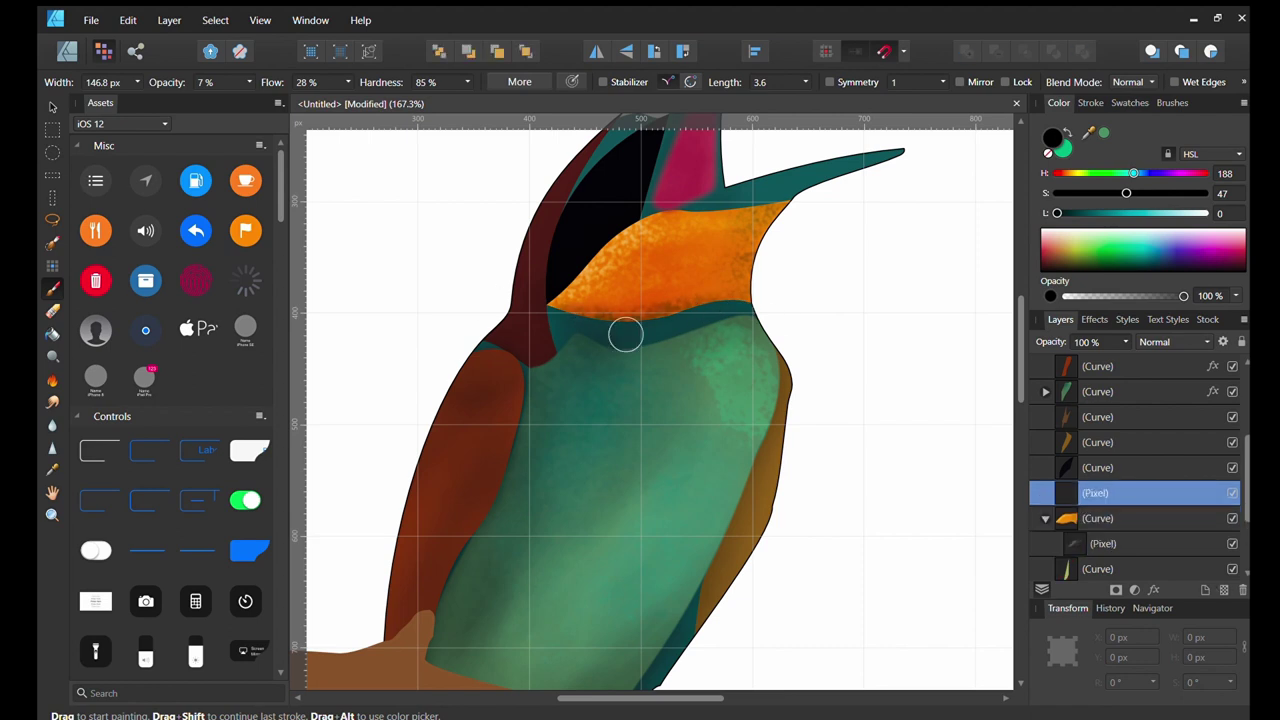
key(ctrl+shift+n)
drag(562, 325, 600, 351)
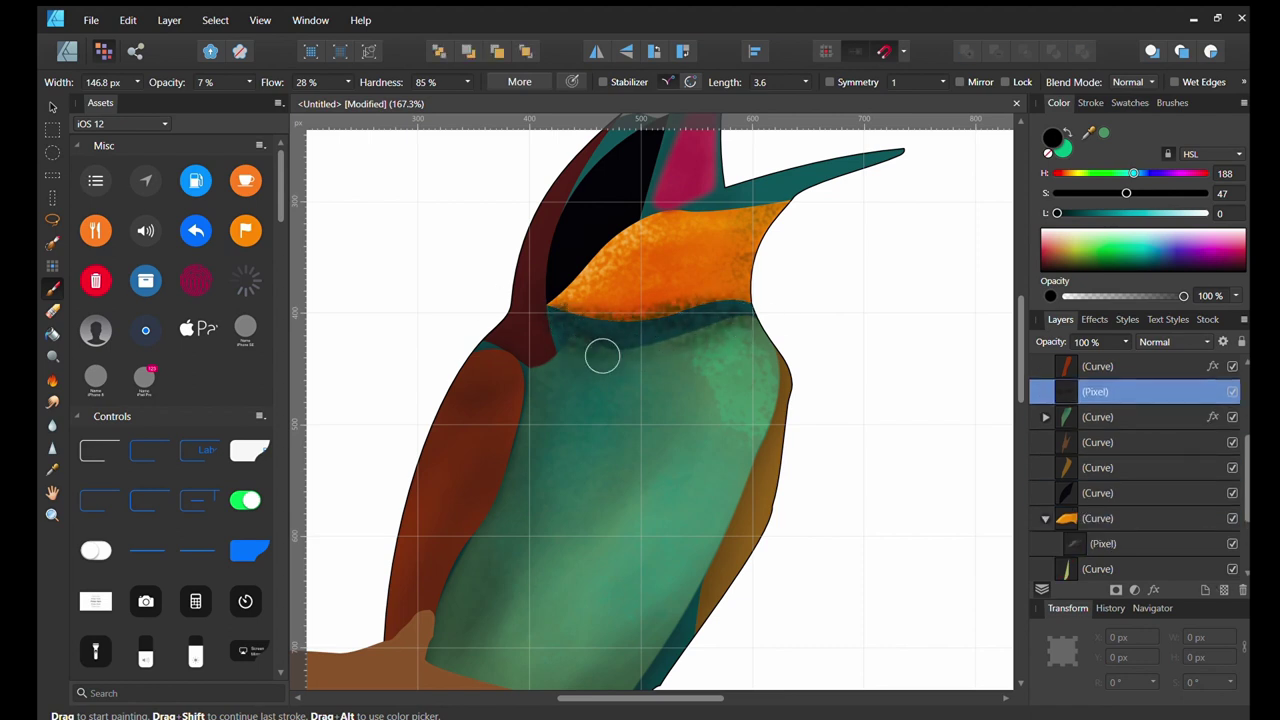
key(bracketleft)
key(bracketleft)
scroll(567, 350, down, 4)
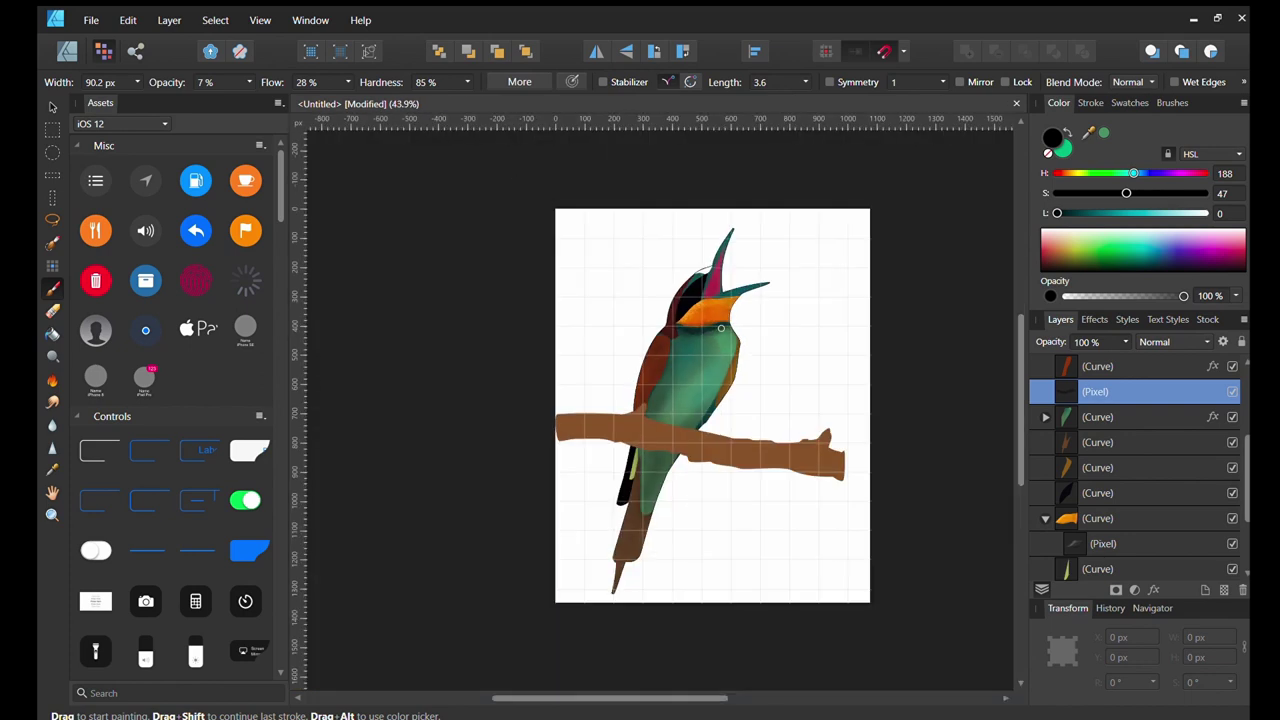
scroll(723, 330, up, 2)
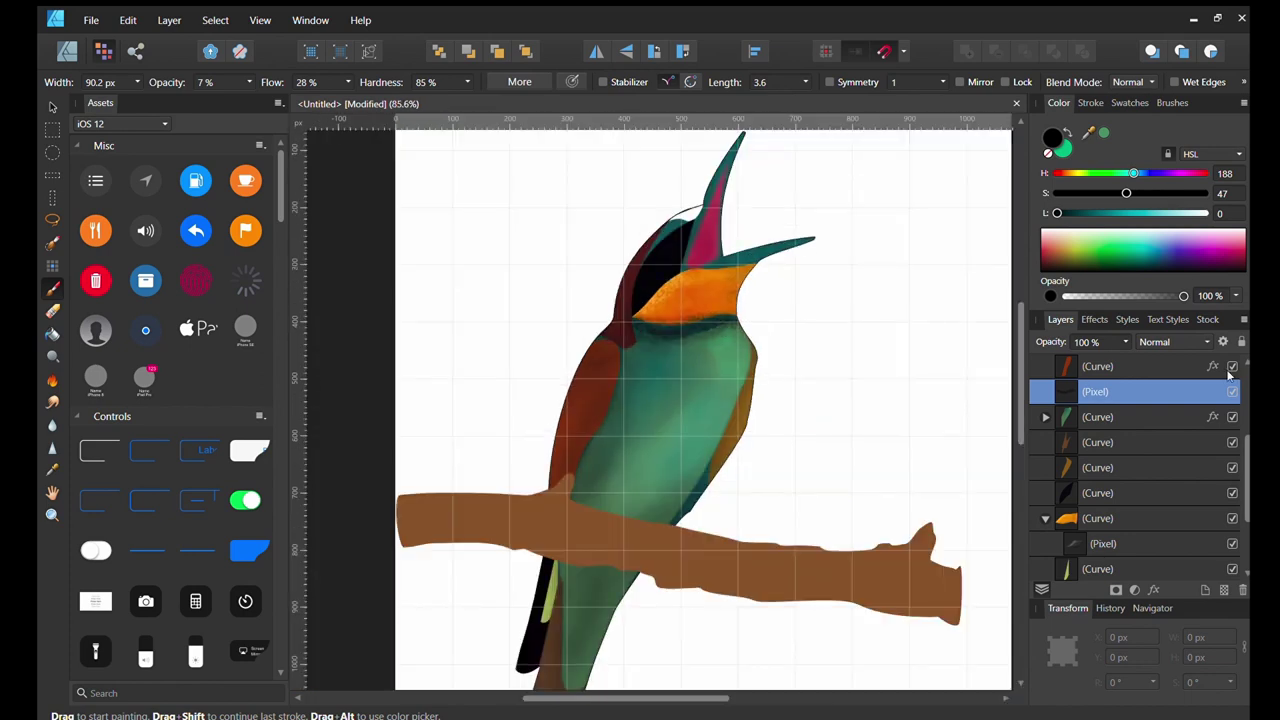
Pick an Engraving brush and nest a new painting layer inside the green body shape.
click(1172, 103)
scroll(1140, 250, up, 3)
click(1145, 152)
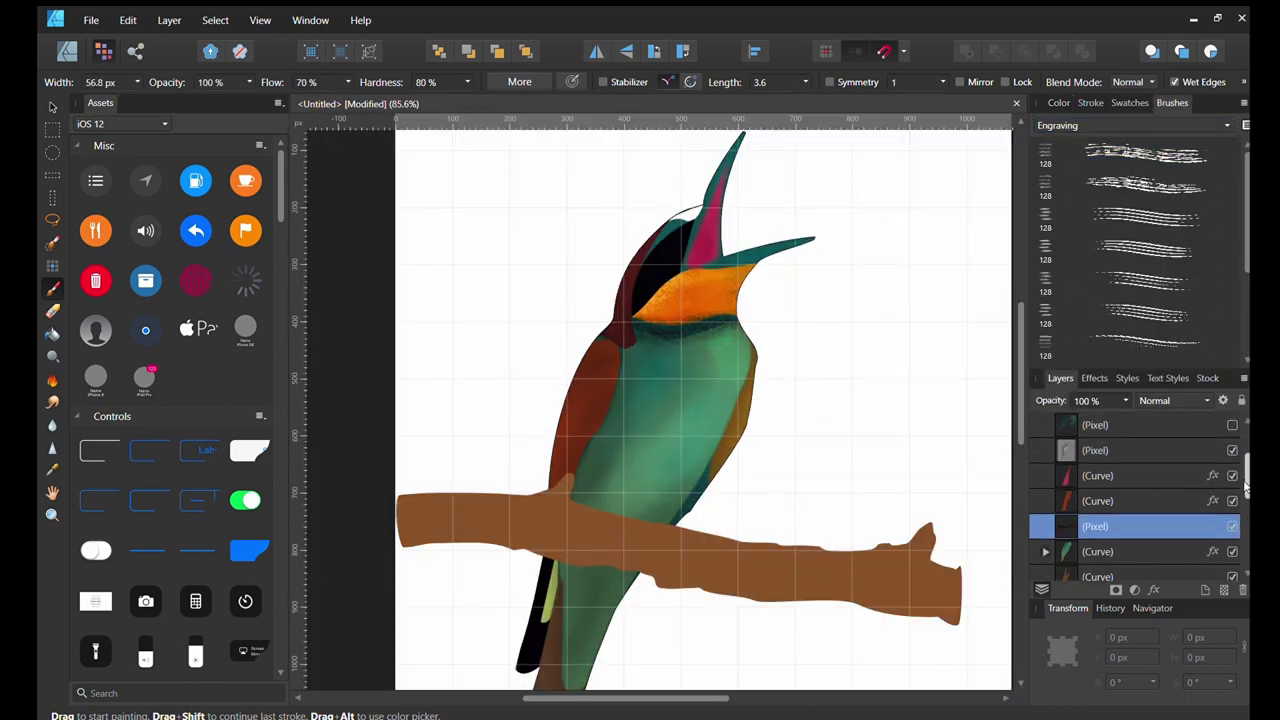
drag(1118, 527, 1100, 503)
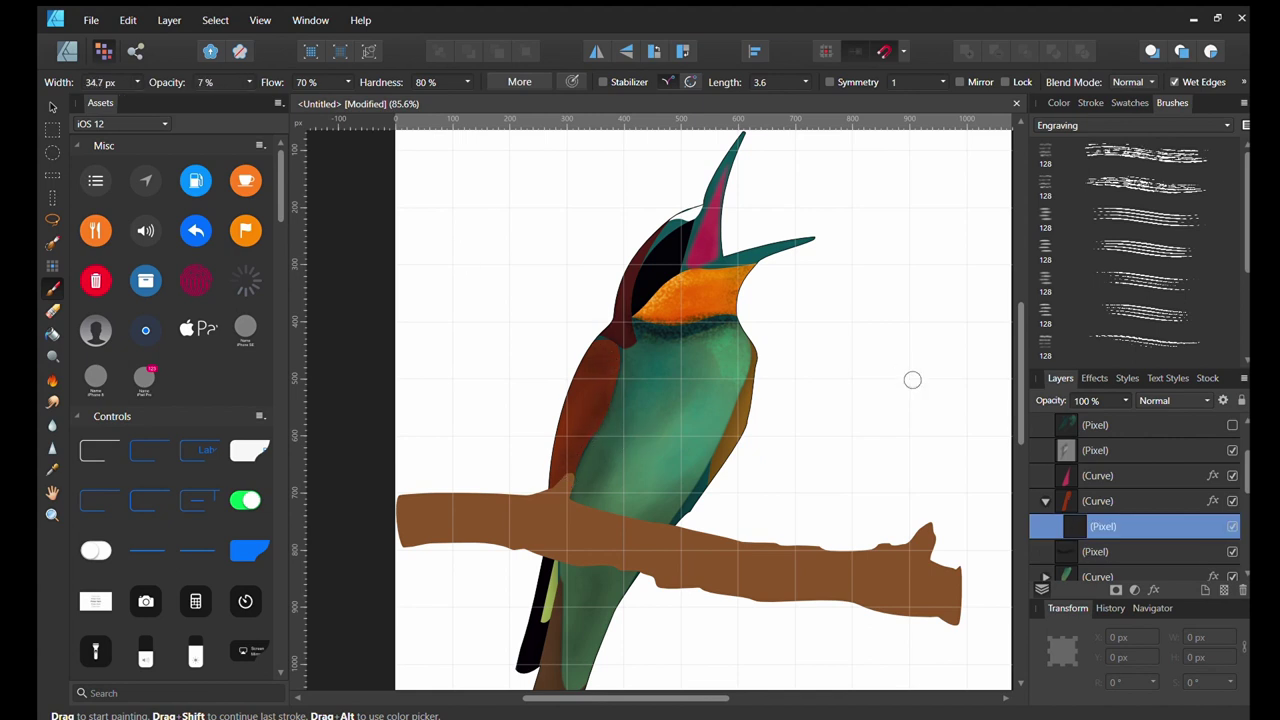
click(1058, 103)
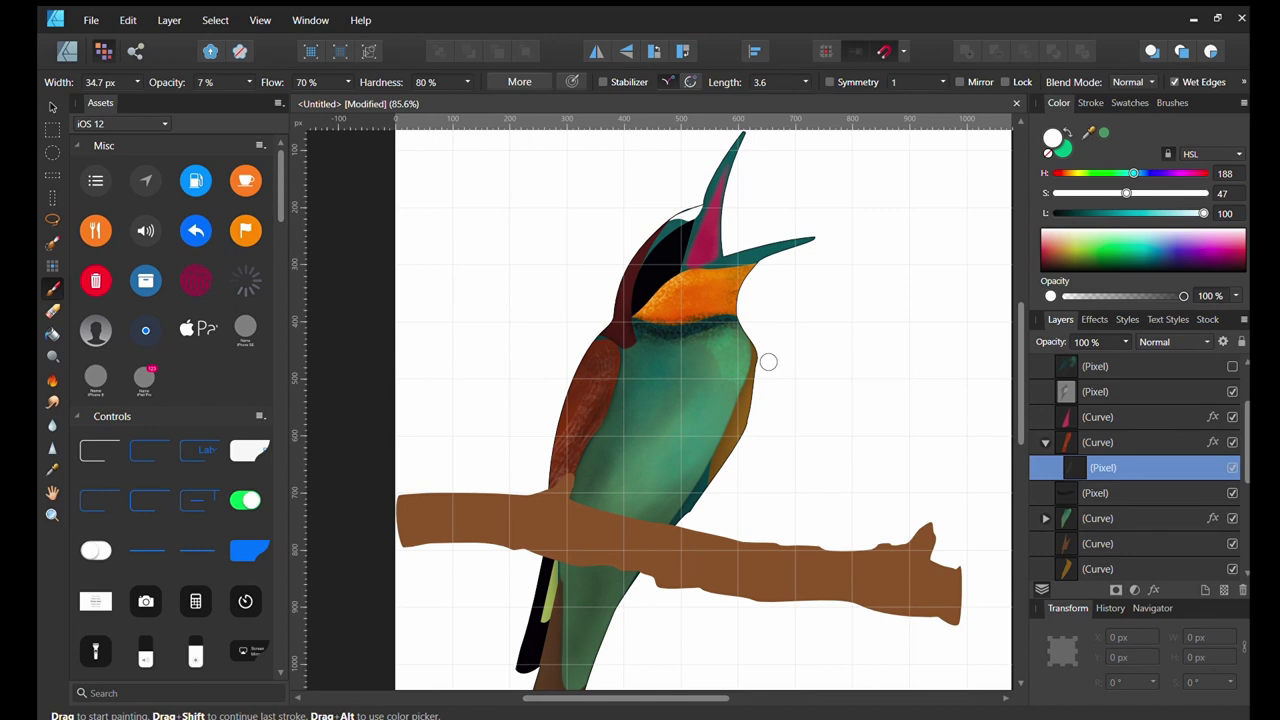
Check the reference photo, then select the green body's painting layer and fade it to 30% opacity.
scroll(1130, 450, up, 2)
click(1232, 366)
click(1232, 366)
scroll(1130, 470, down, 3)
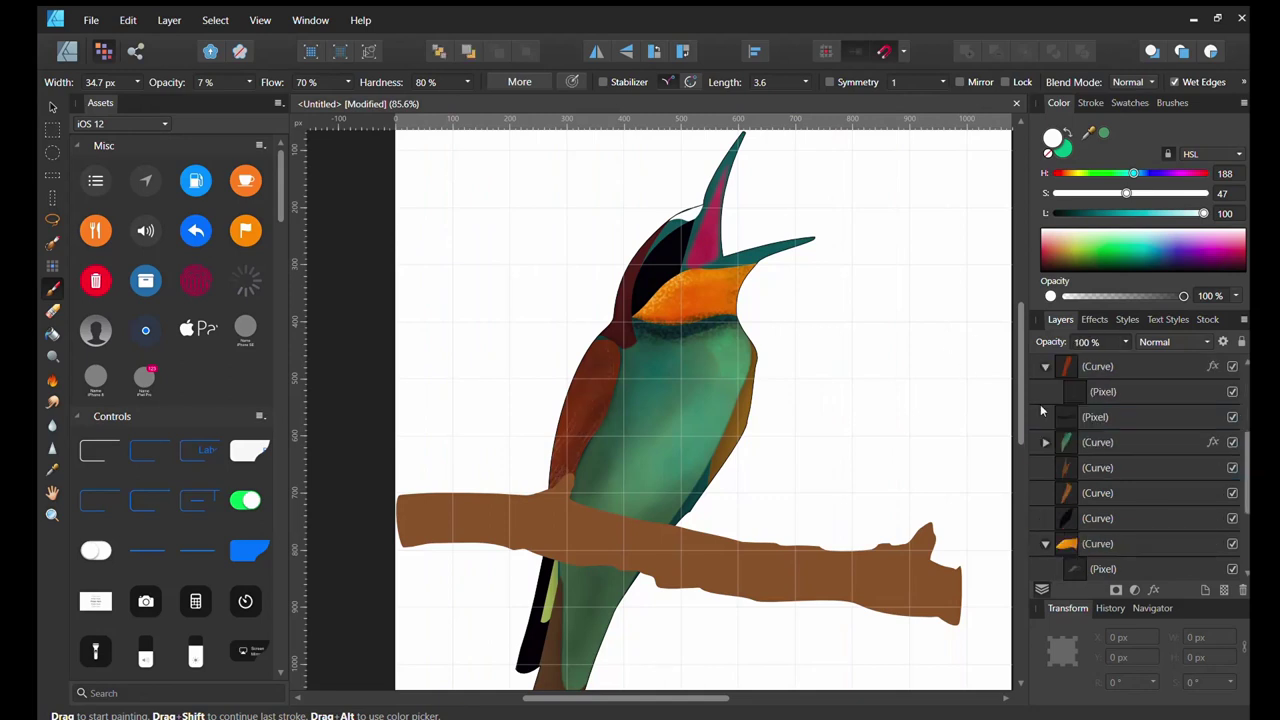
click(1103, 442)
key(bracketright)
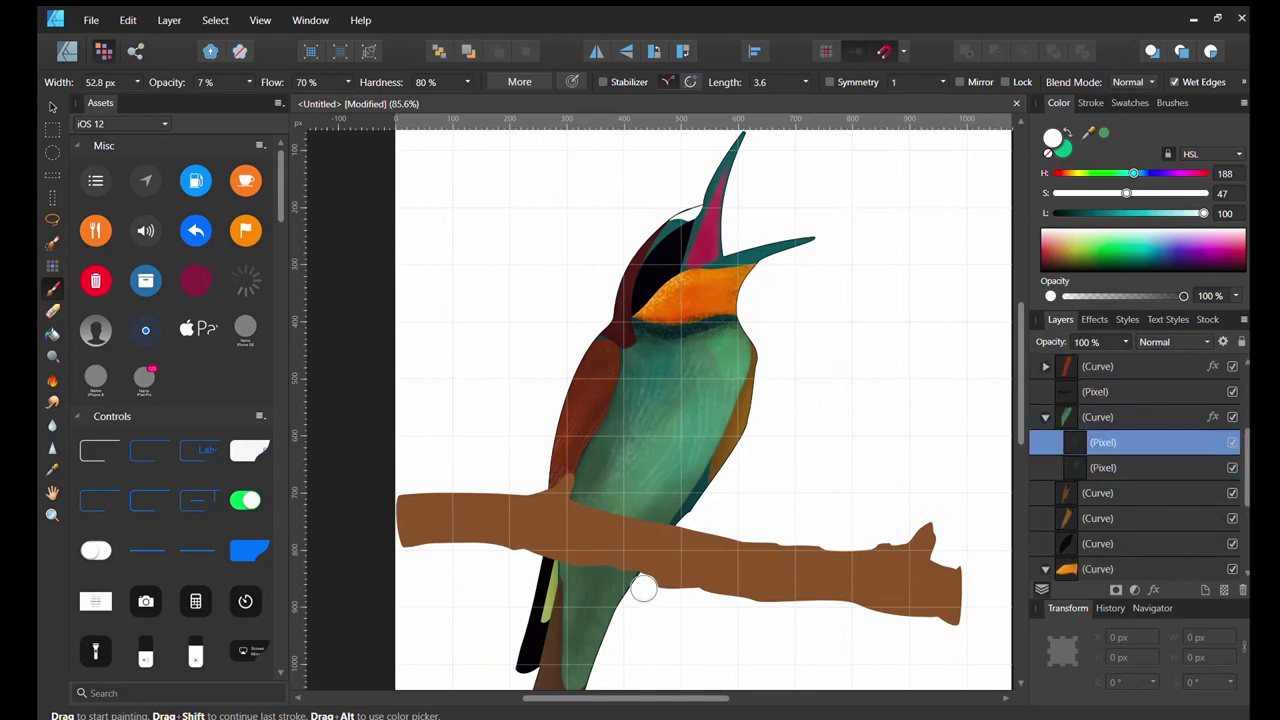
key(3)
Paint white engraving streaks down the chest, lower body and belly with the first Engraving brush.
click(1172, 103)
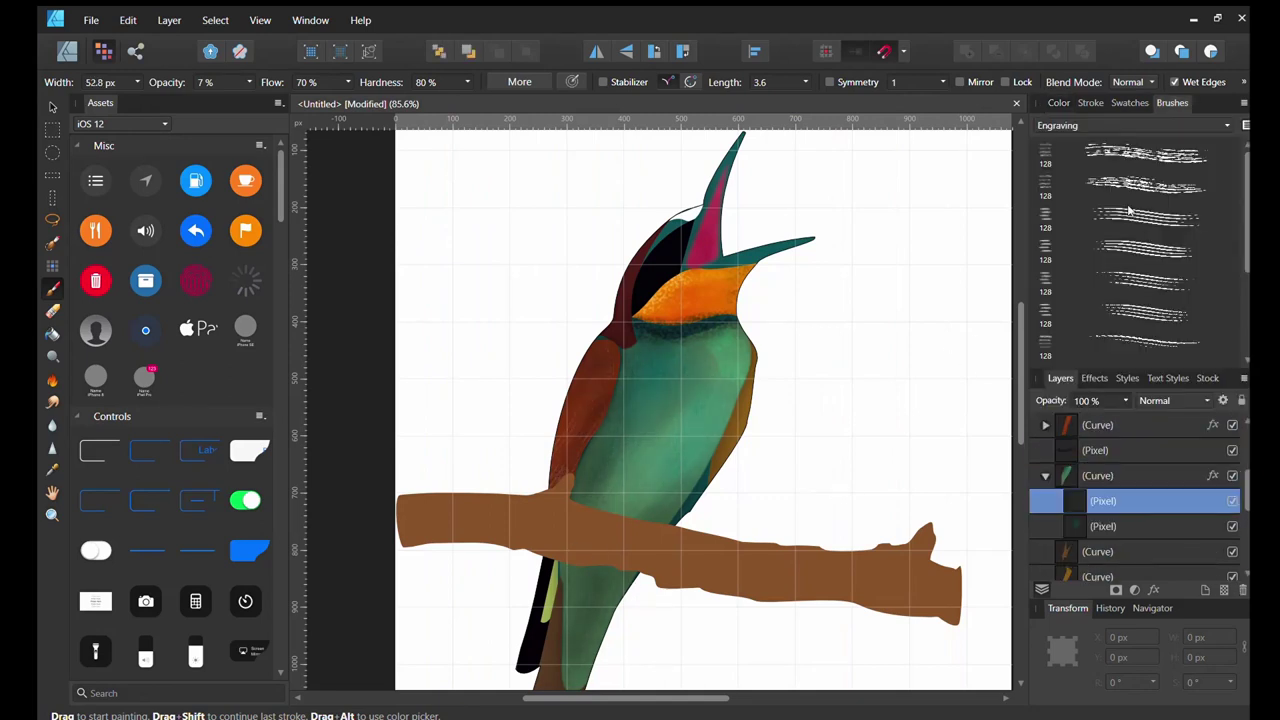
click(1140, 153)
click(1130, 183)
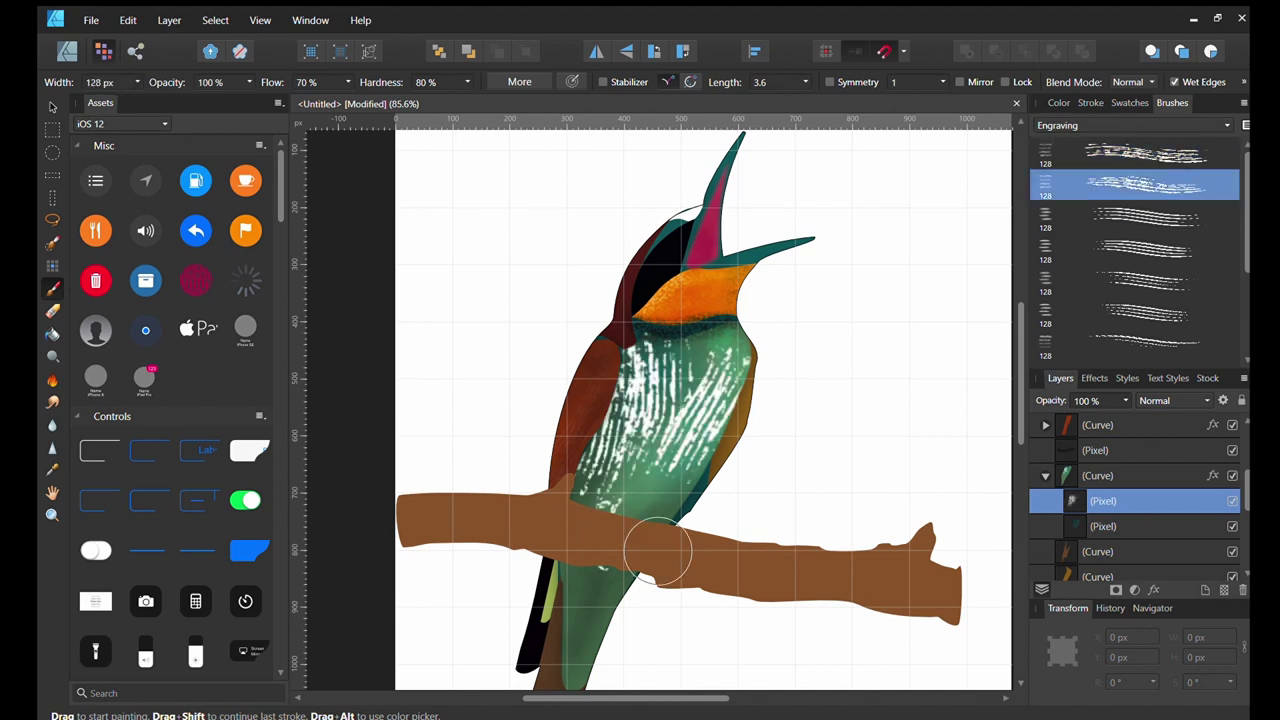
drag(624, 348, 612, 430)
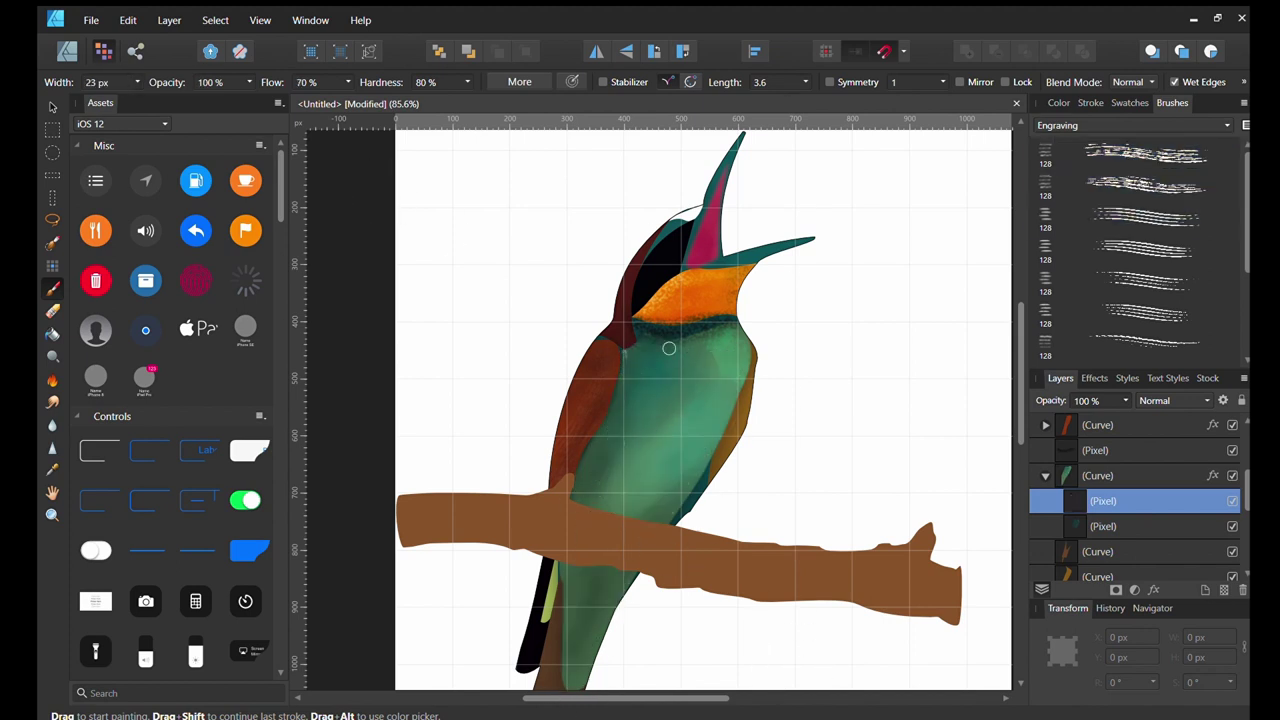
drag(666, 343, 586, 486)
drag(720, 330, 680, 520)
drag(600, 470, 615, 556)
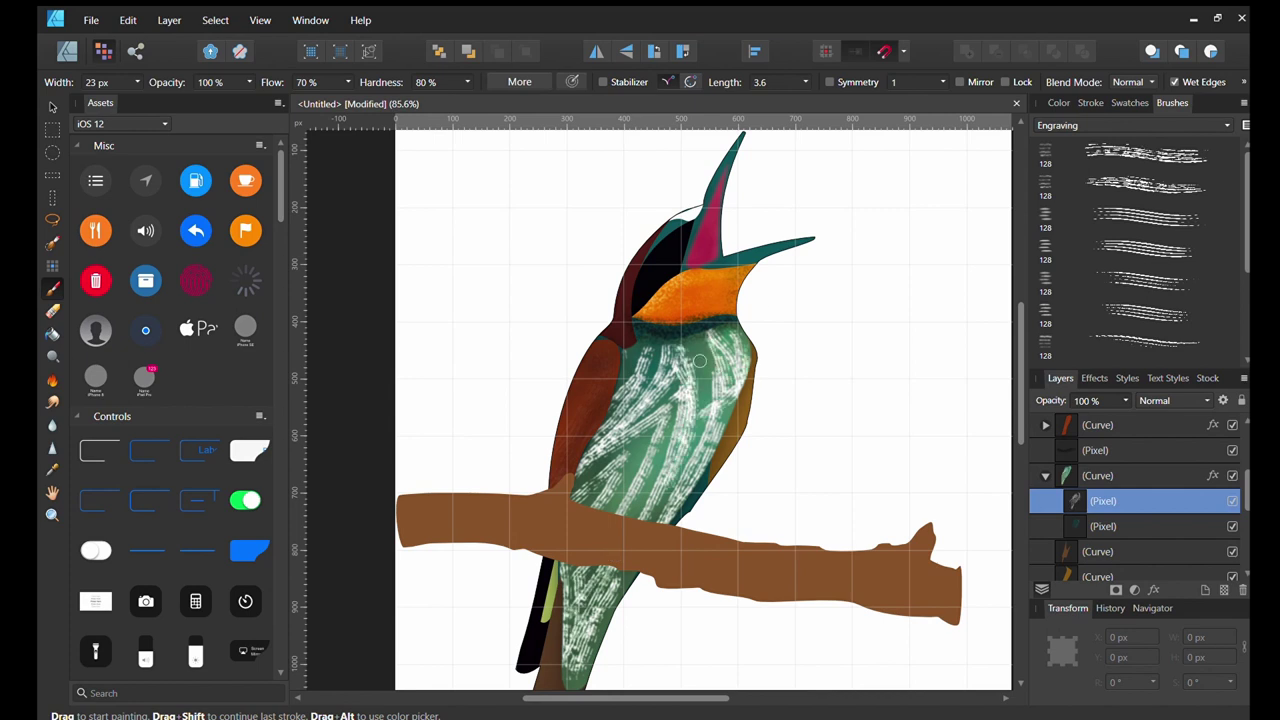
Drop the stroke layer to 4% opacity, then set the orange throat's paint layer to 5%.
key(0)
key(4)
click(1058, 103)
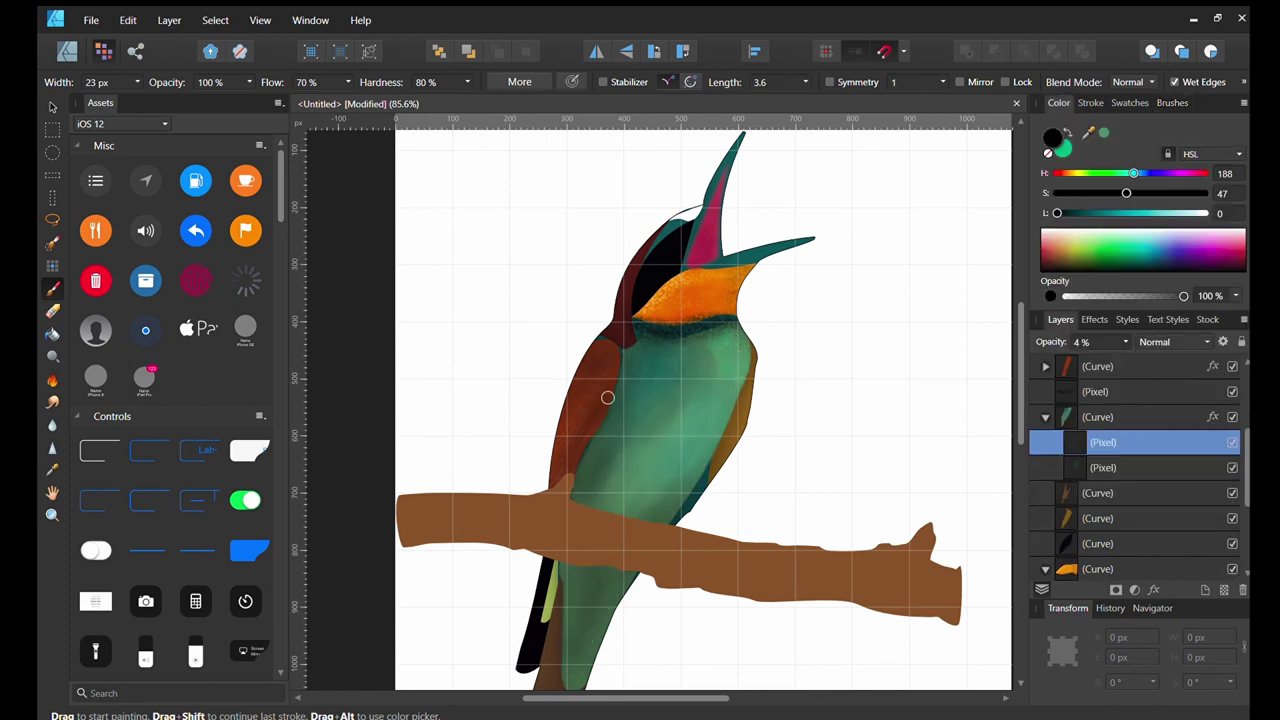
click(1045, 417)
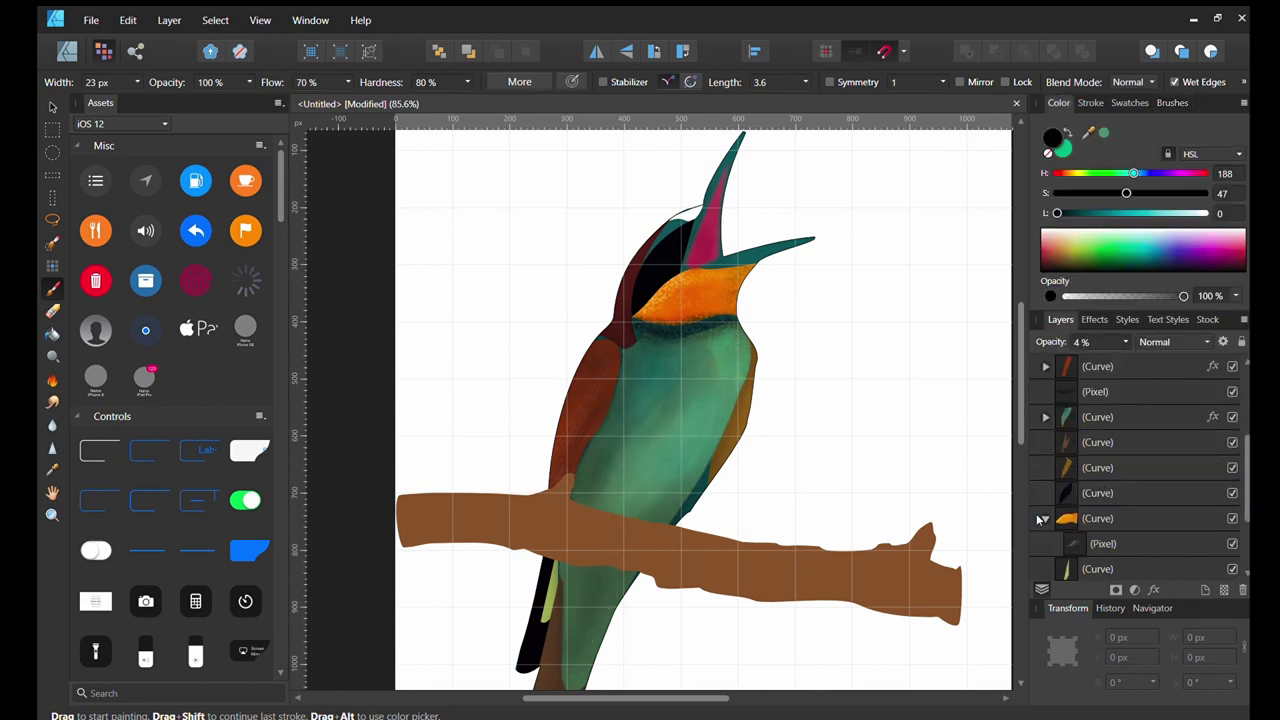
click(1100, 543)
key(0)
key(5)
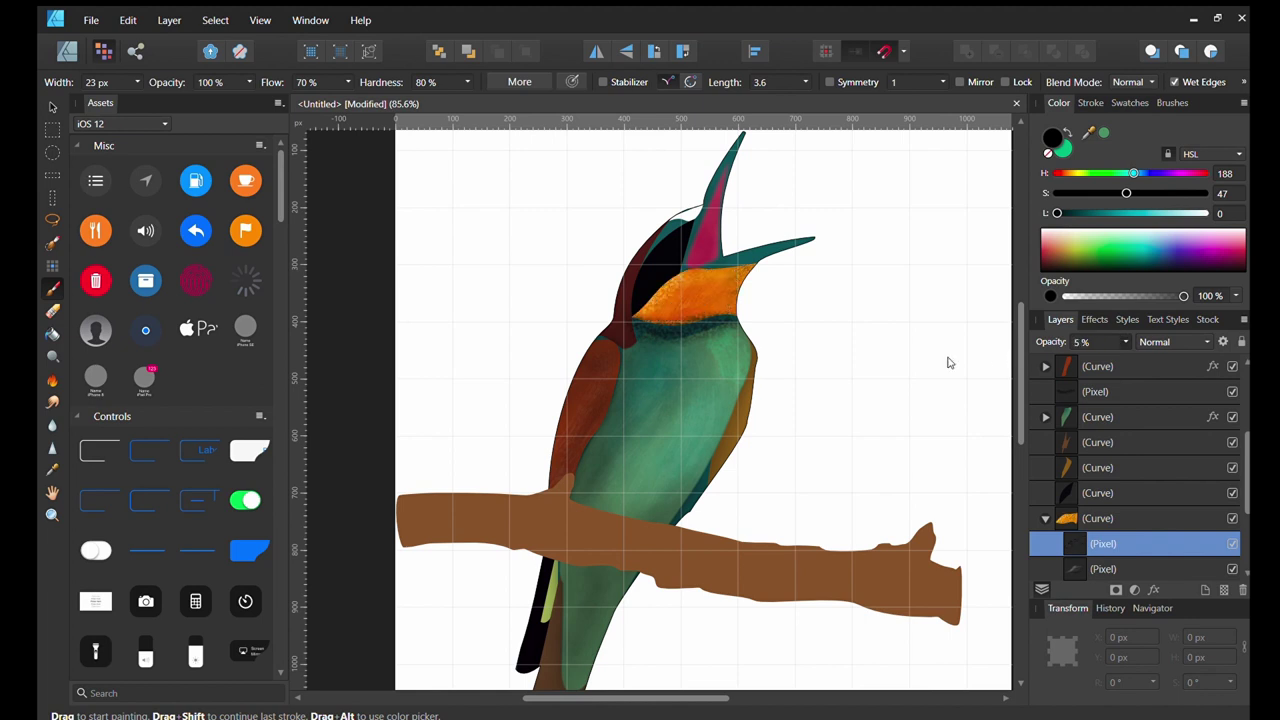
key(bracketright)
key(bracketright)
key(bracketright)
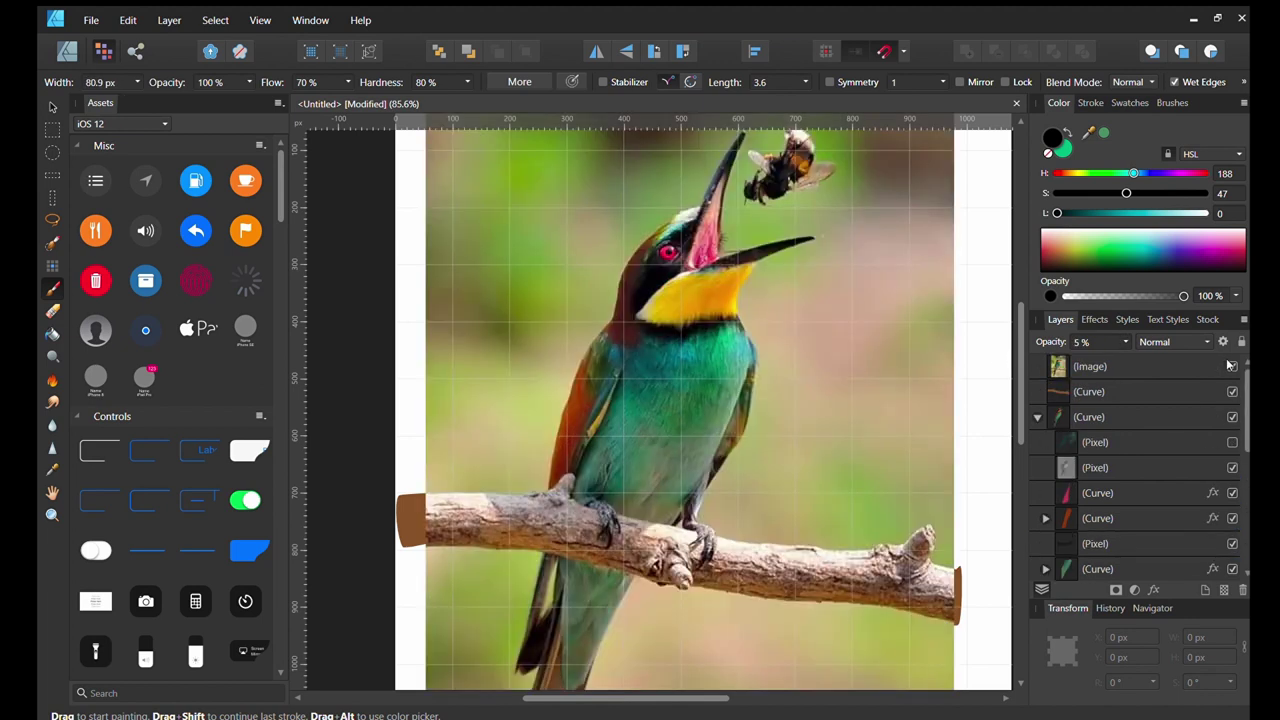
Hide the reference photo, set layer opacity to 16%, and make the brush a small white one.
click(1232, 366)
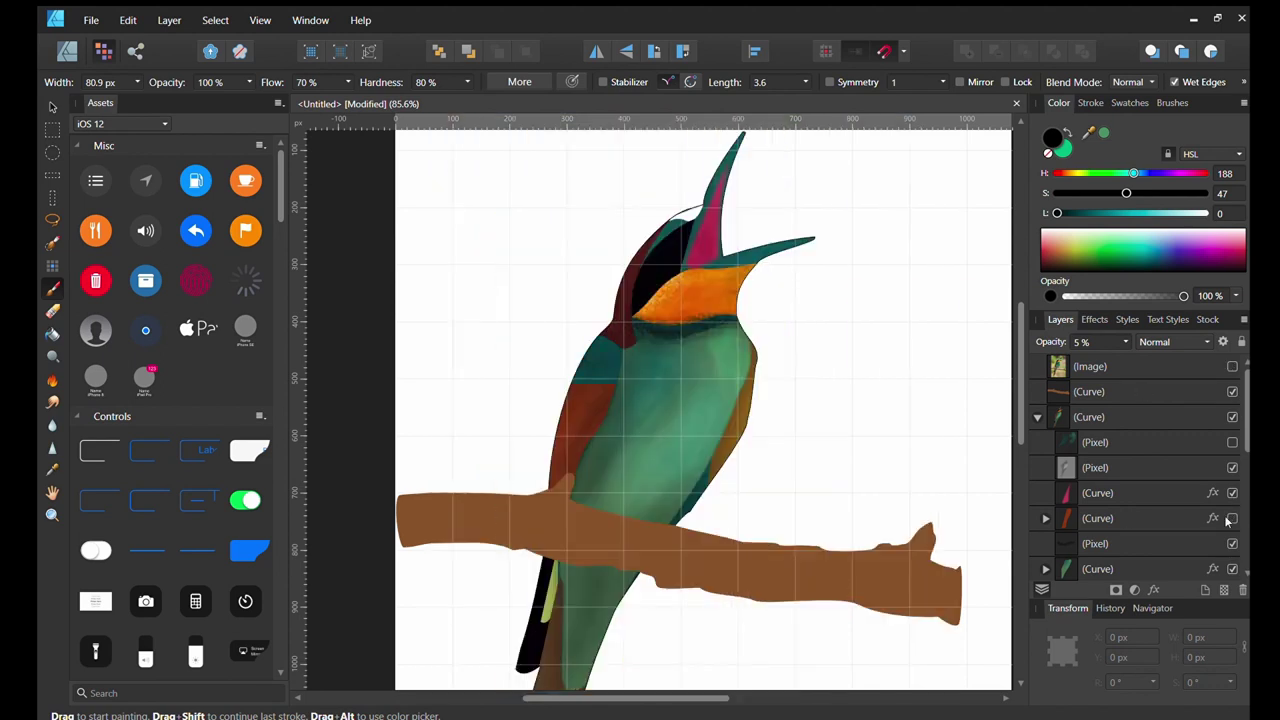
drag(1124, 342, 1060, 358)
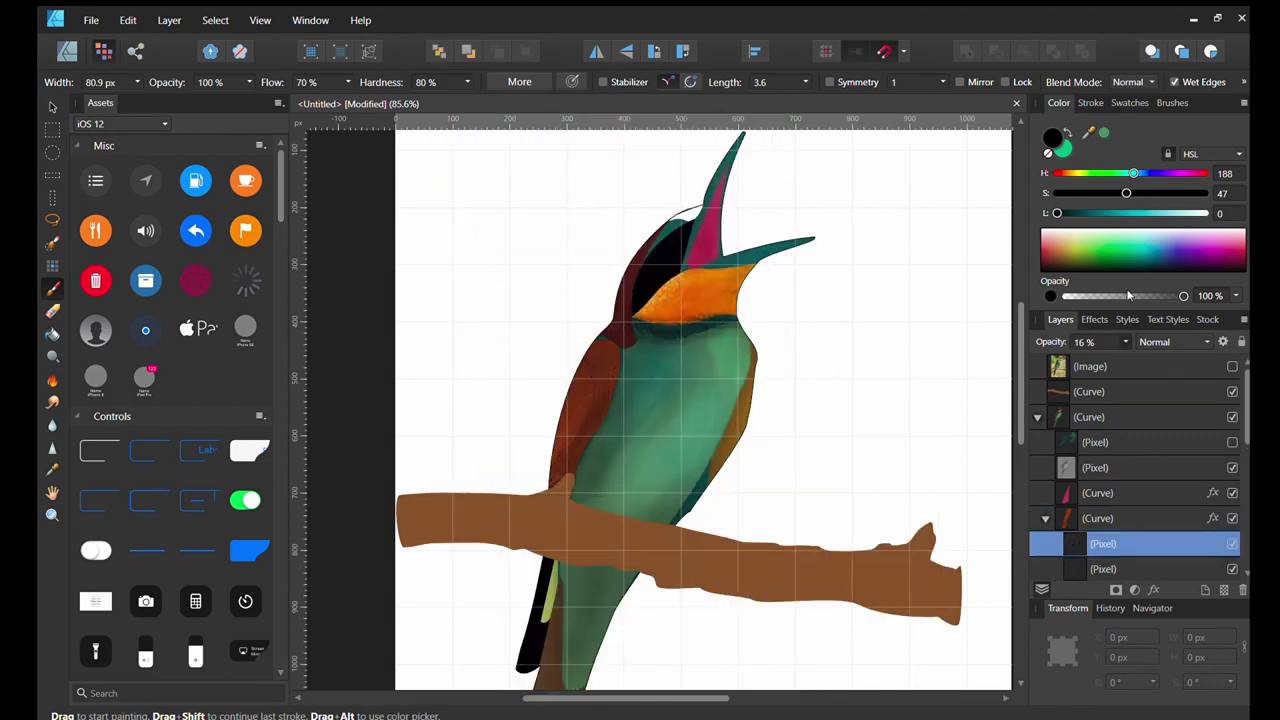
drag(1057, 213, 1205, 213)
key(bracketleft)
key(bracketleft)
key(bracketleft)
scroll(503, 553, down, 3)
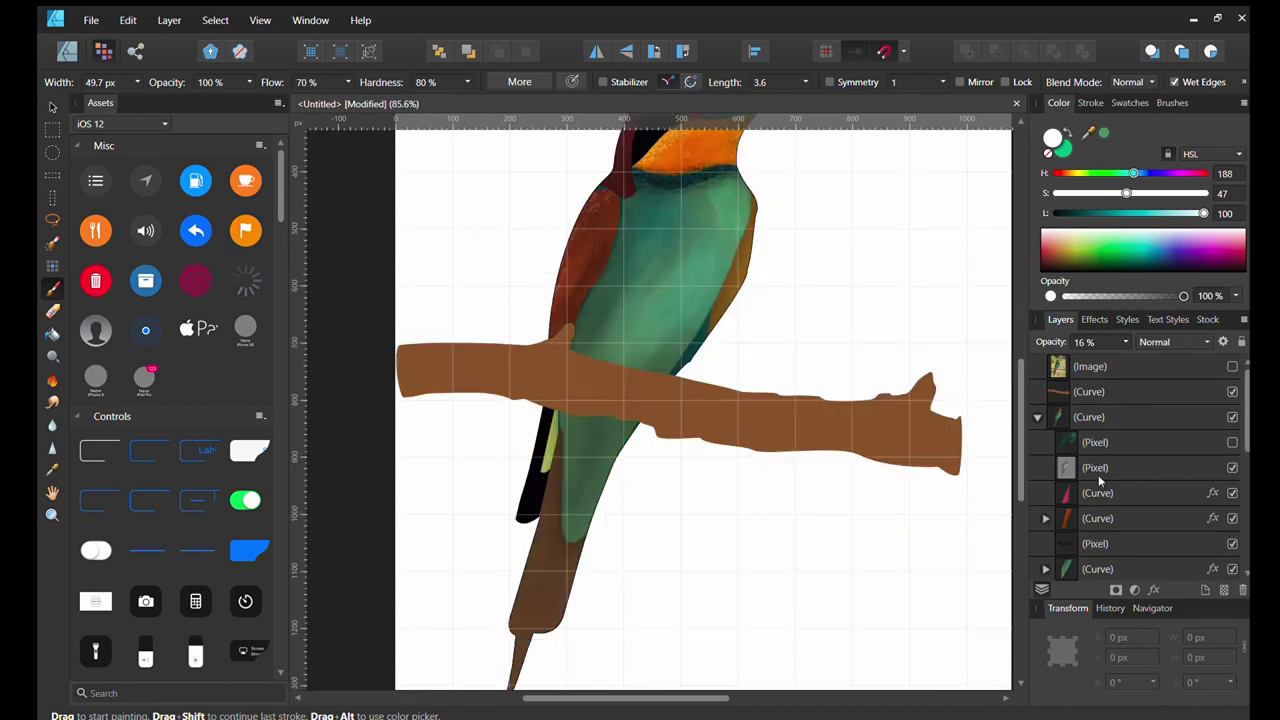
drag(1098, 475, 1076, 468)
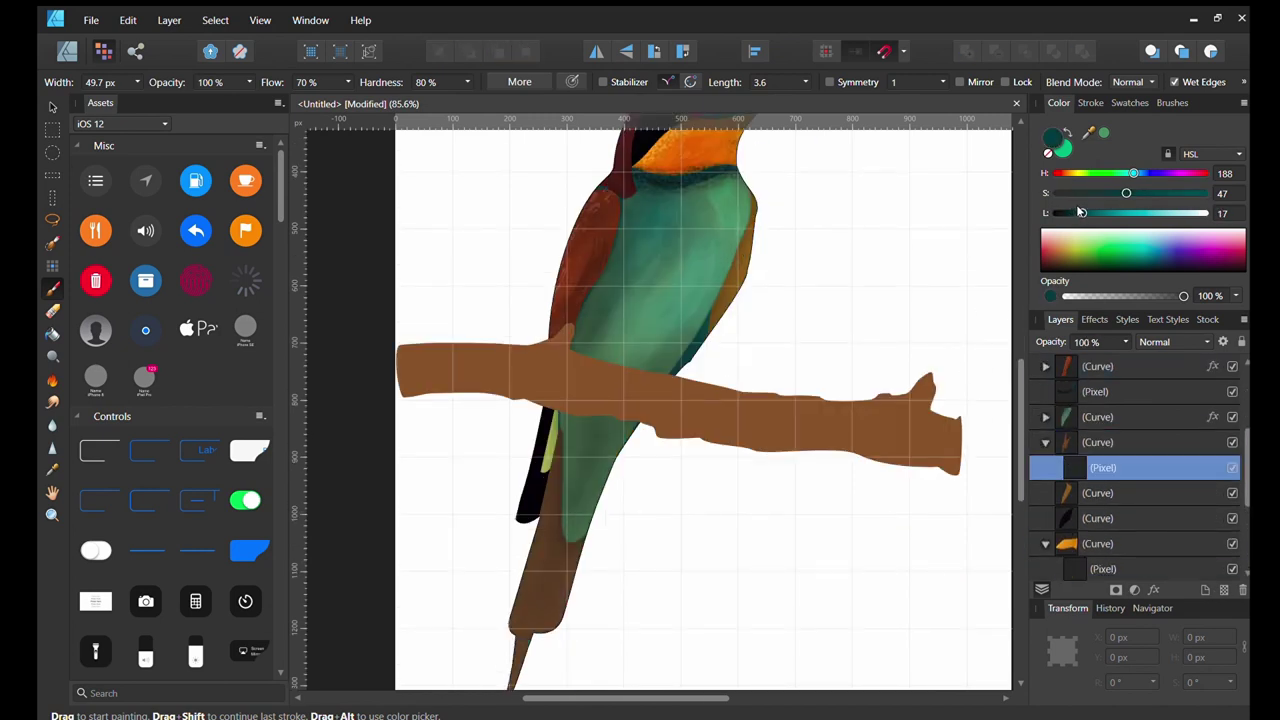
Paint faint light hatch streaks along the tail, undoing tail-tip extras and fading the layer to 17%.
drag(565, 500, 535, 600)
scroll(560, 520, down, 1)
drag(560, 440, 508, 645)
key(ctrl+z)
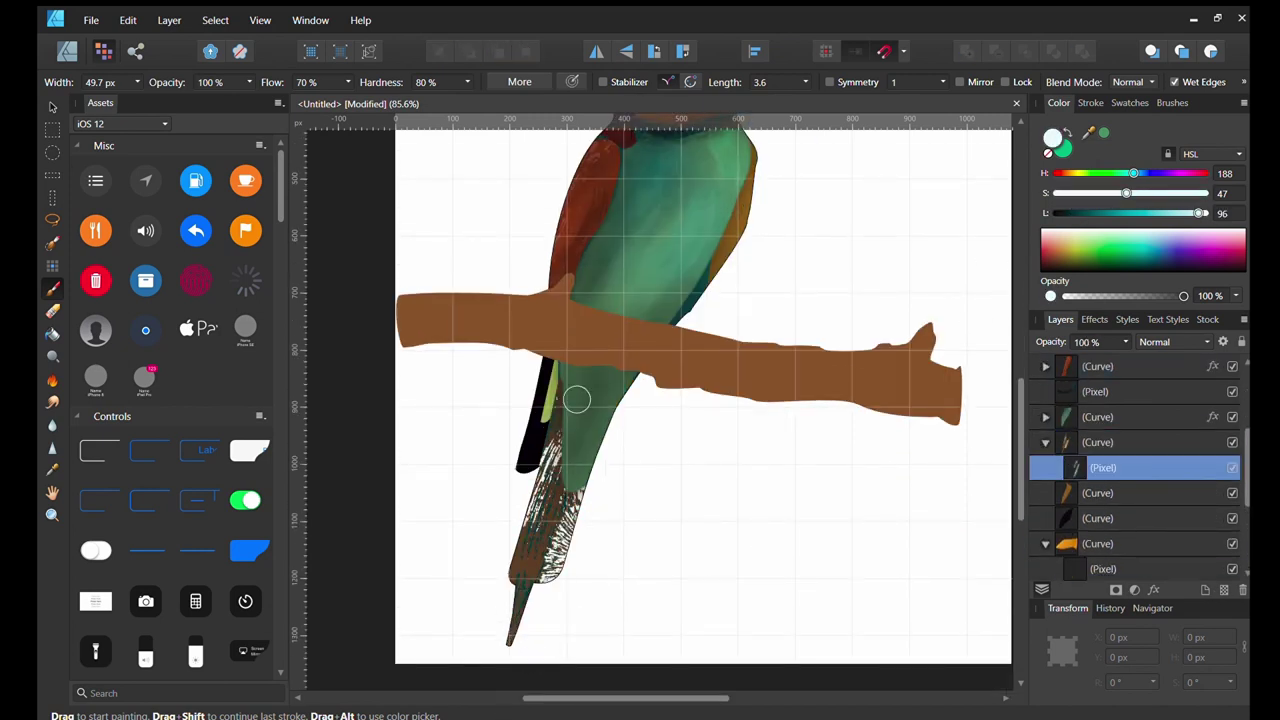
key(1)
key(7)
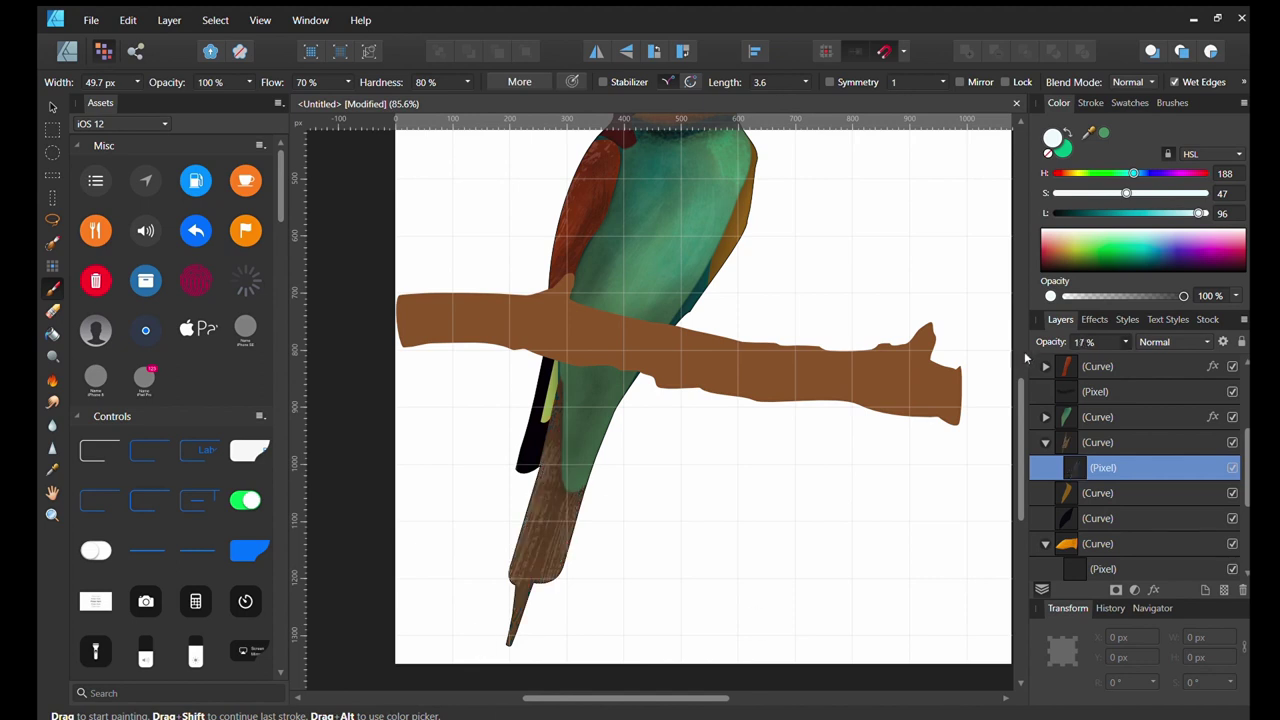
drag(565, 493, 522, 613)
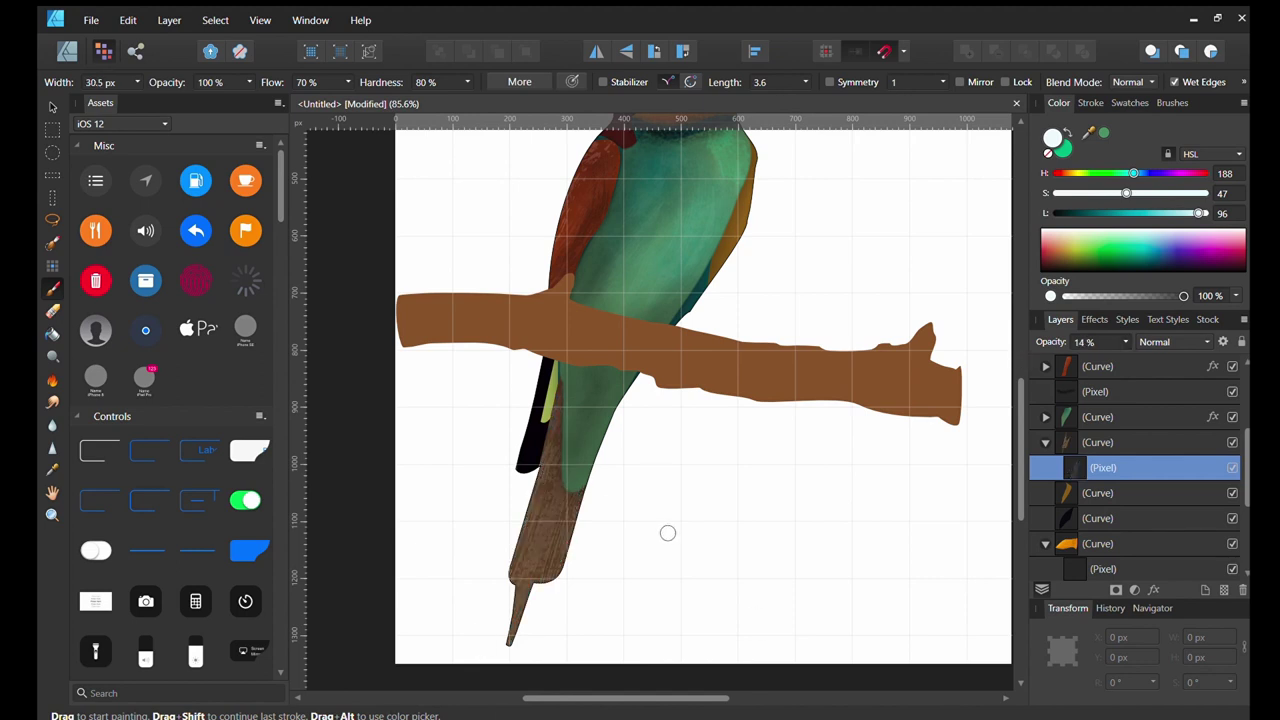
Zoom out to the whole bird and select the orange throat's paint layer.
key(alt+bracketright)
scroll(616, 376, down, 3)
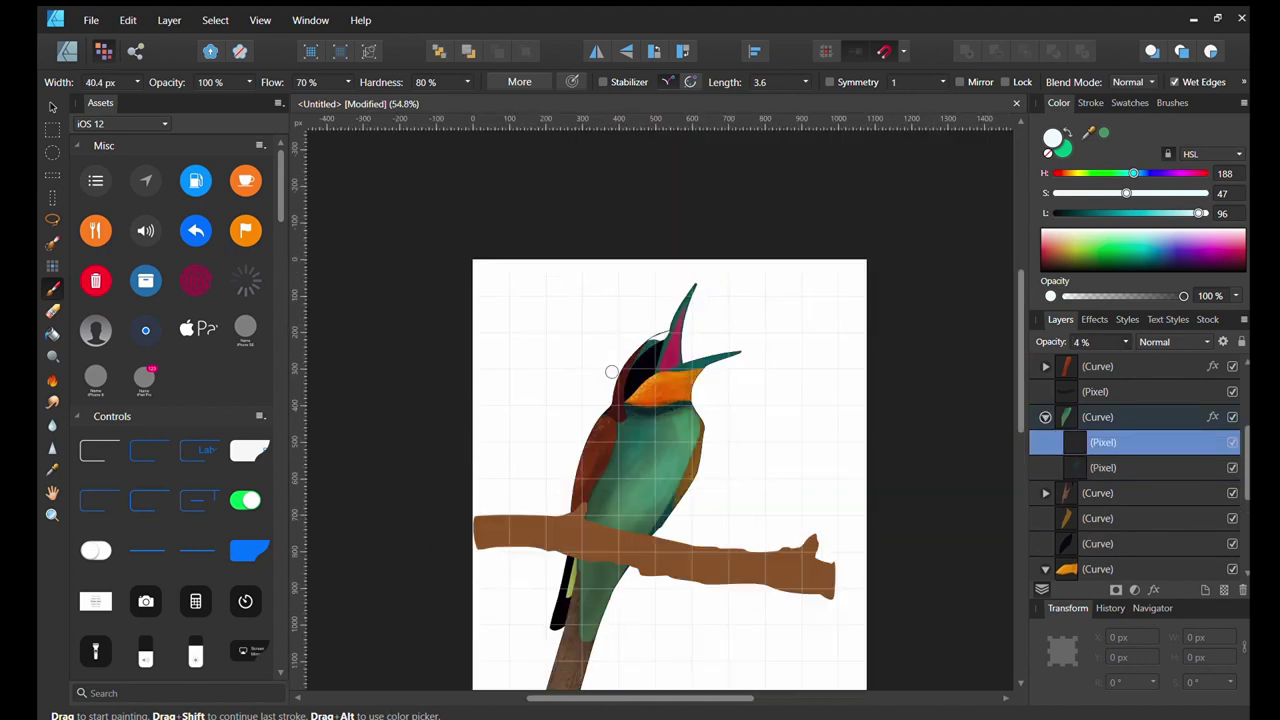
scroll(1191, 488, down, 3)
click(1191, 492)
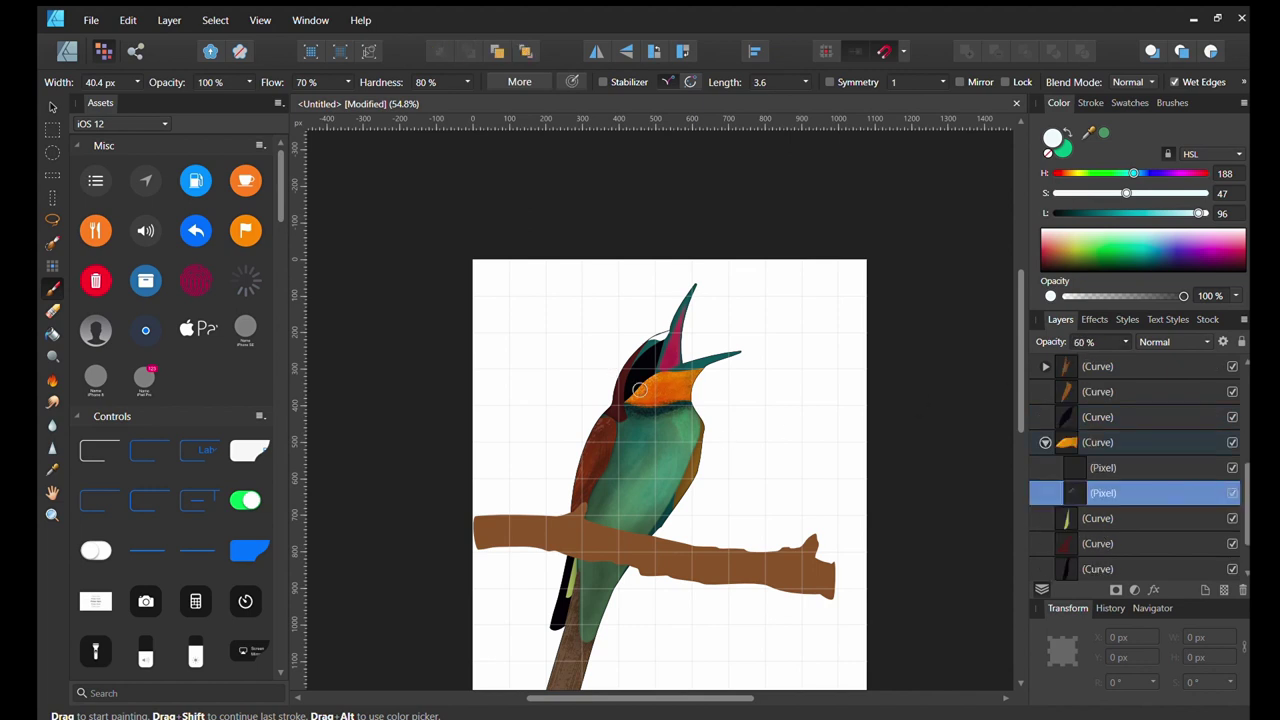
Draw a closed black Pen shape around the beak and head mask, sent to the back.
scroll(639, 390, up, 5)
scroll(814, 443, down, 1)
click(66, 51)
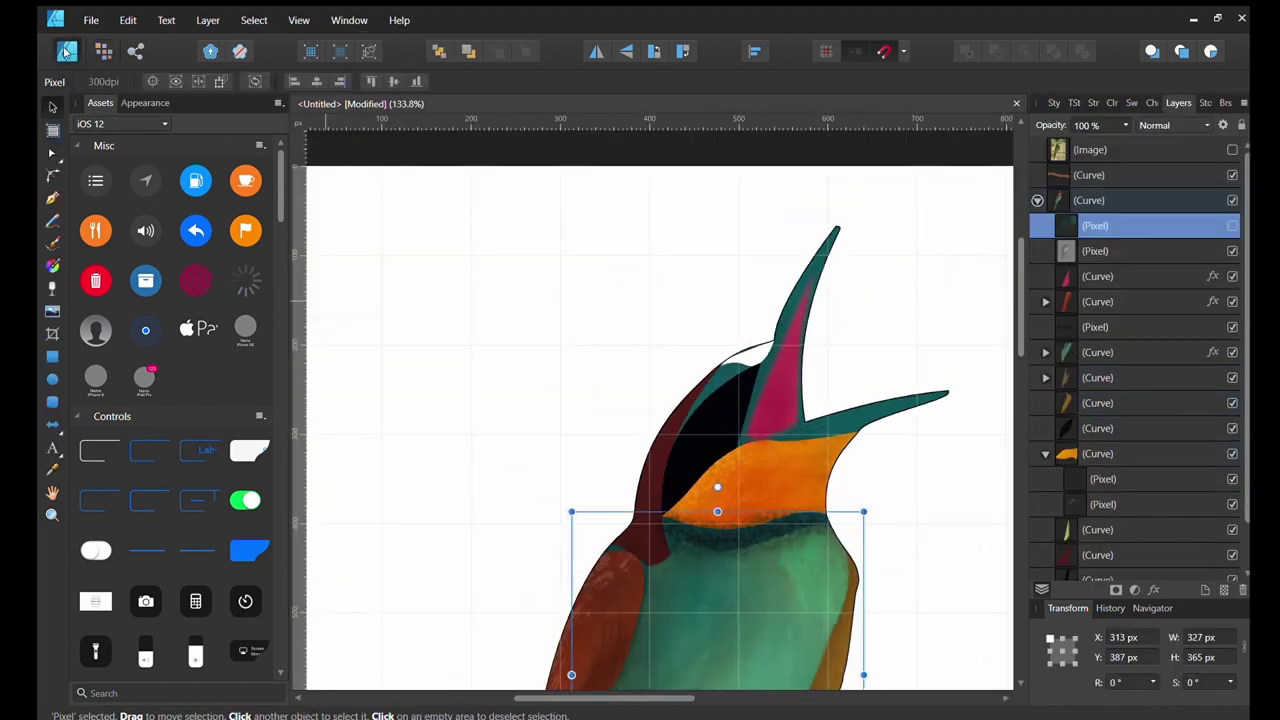
key(p)
click(842, 203)
click(729, 441)
drag(869, 442, 943, 477)
click(970, 336)
click(842, 203)
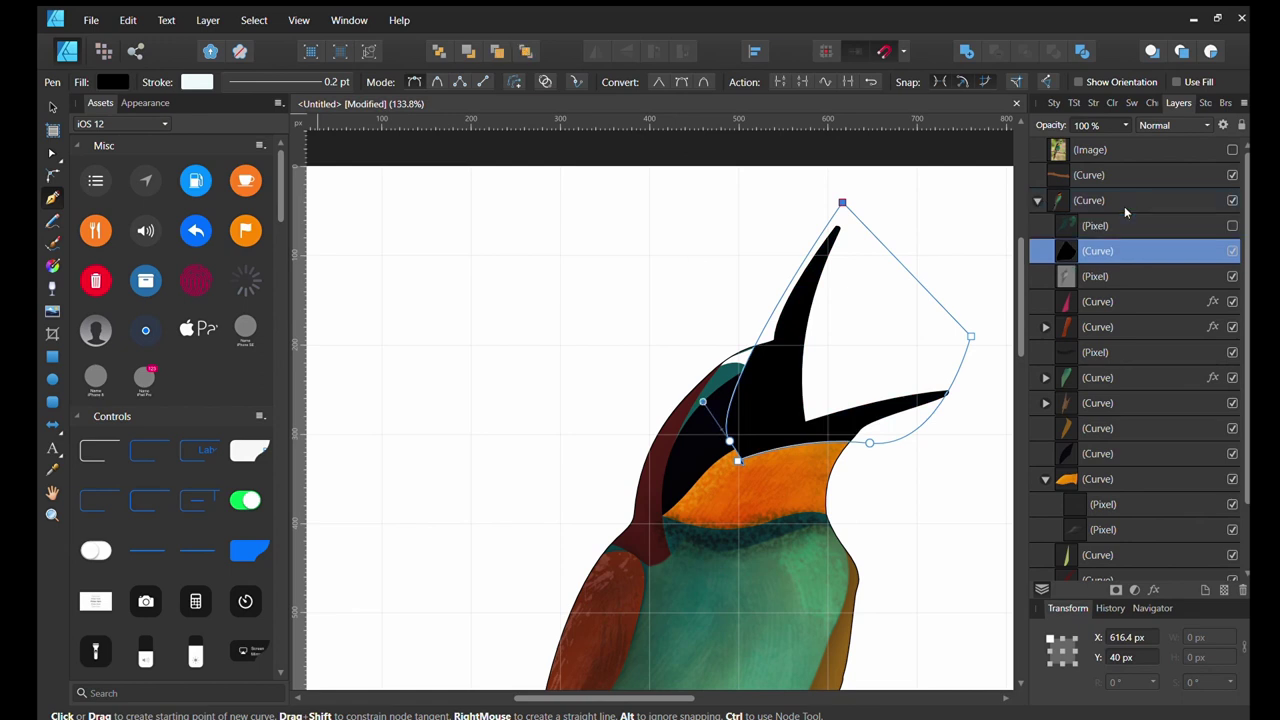
key(ctrl+shift+bracketleft)
Add a paint layer inside the black shape for soft grey shading with a larger brush.
scroll(1218, 560, down, 2)
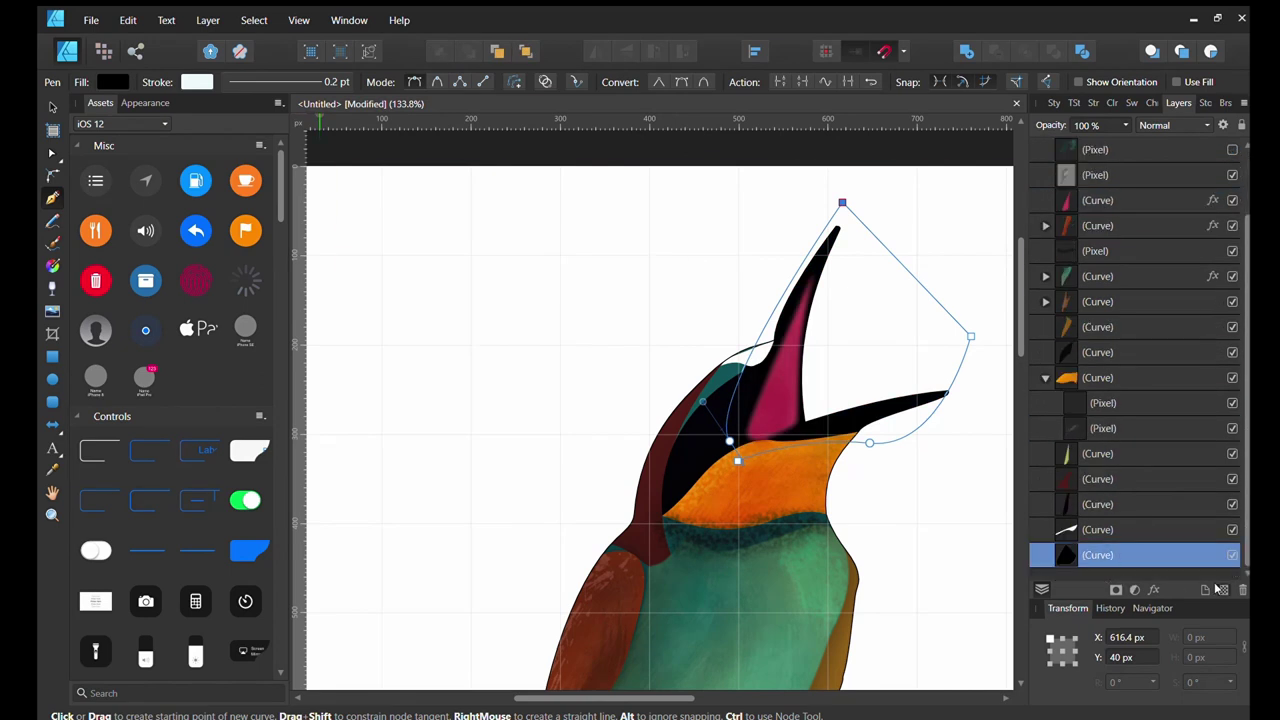
click(1218, 590)
scroll(640, 350, down, 2)
key(ctrl+2)
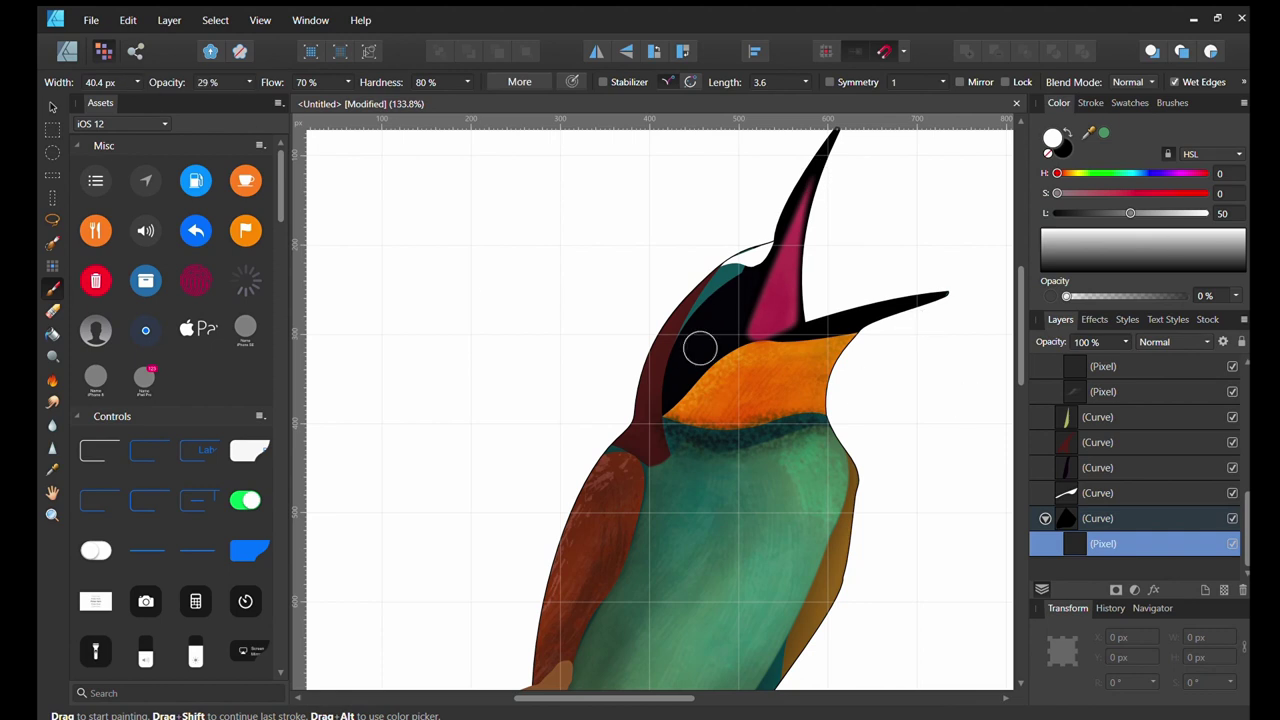
key(bracketright)
key(bracketright)
key(bracketright)
scroll(769, 287, up, 2)
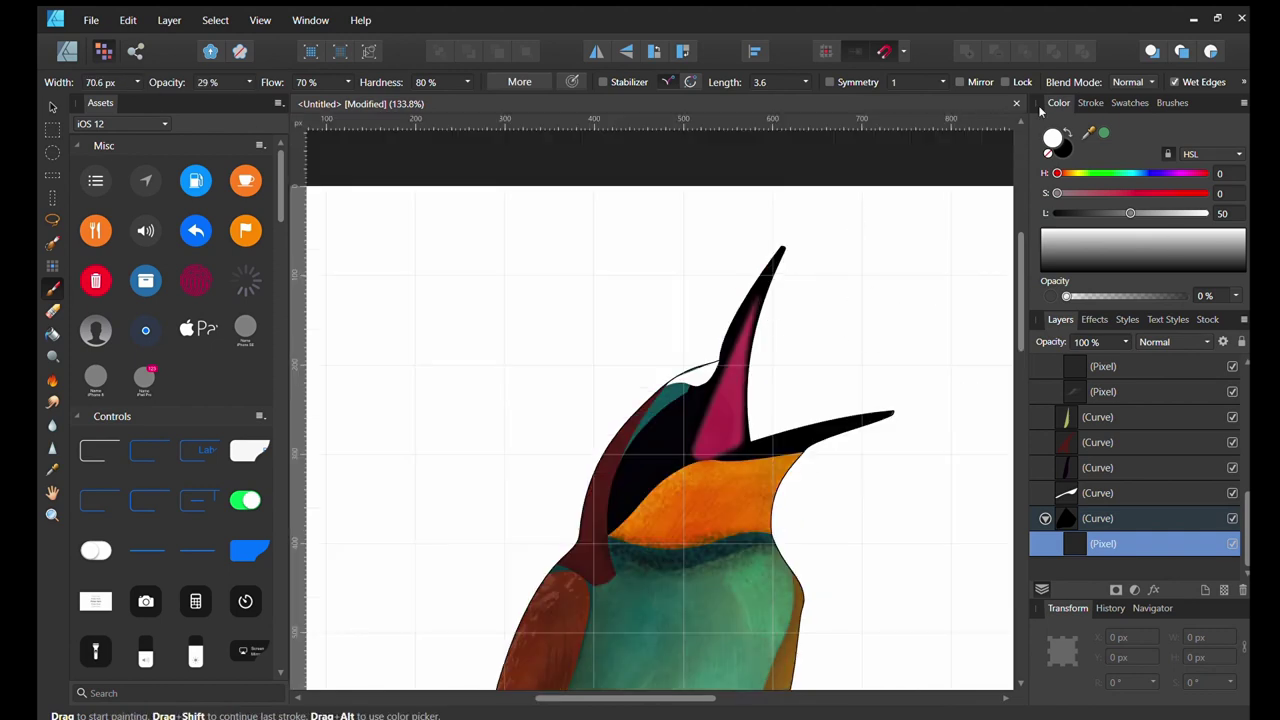
click(1205, 589)
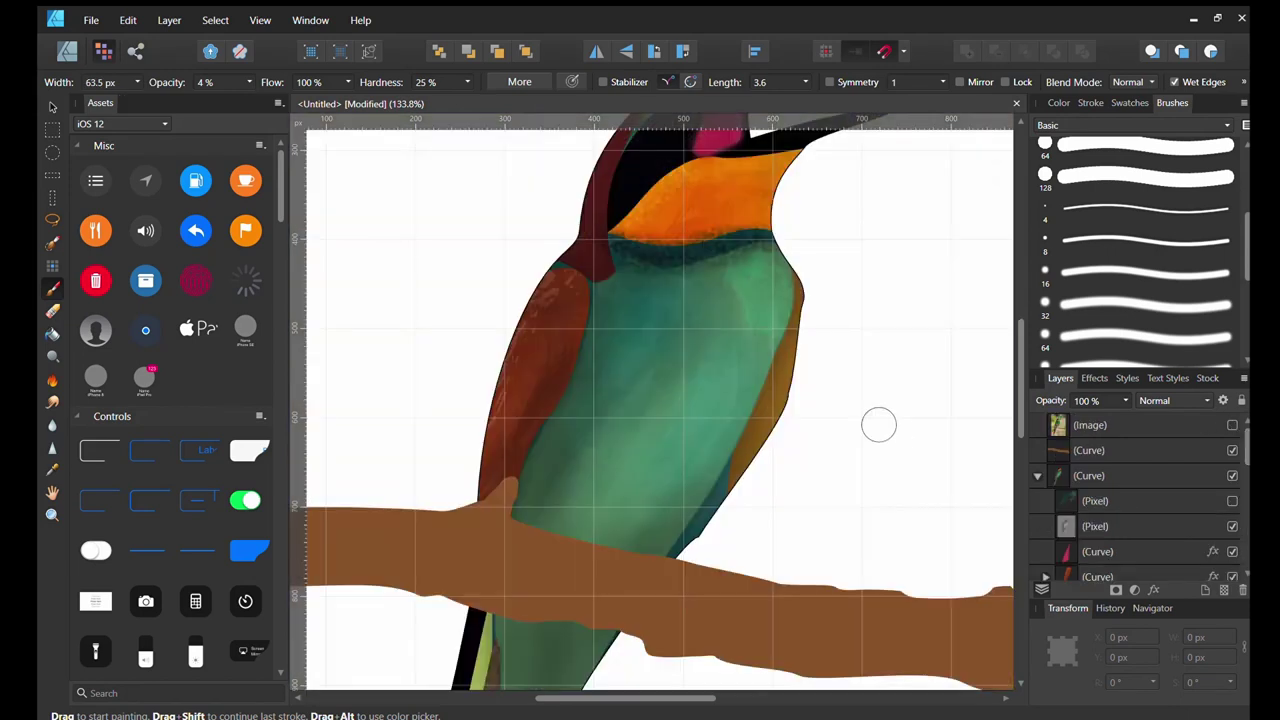
Delete the black outline along the bird's right edge and reopen the black shape's paint layer.
click(1230, 551)
key(Delete)
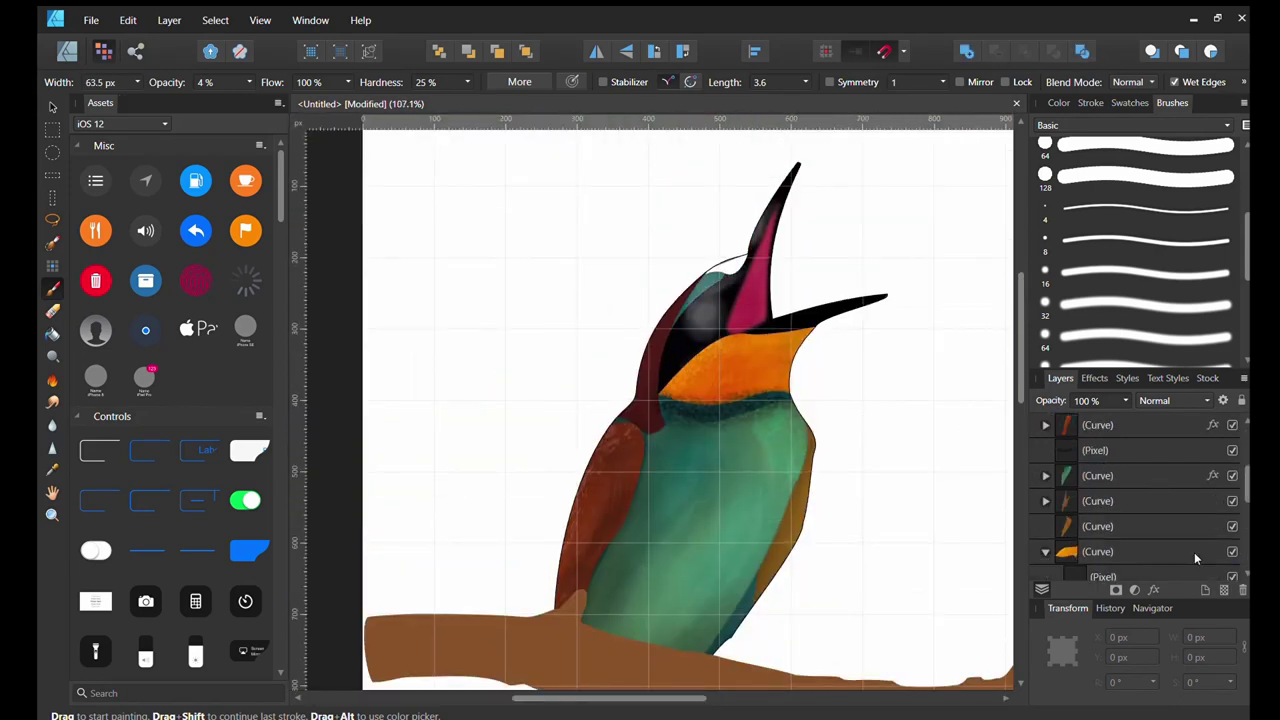
scroll(1246, 485, down, 2)
click(1230, 502)
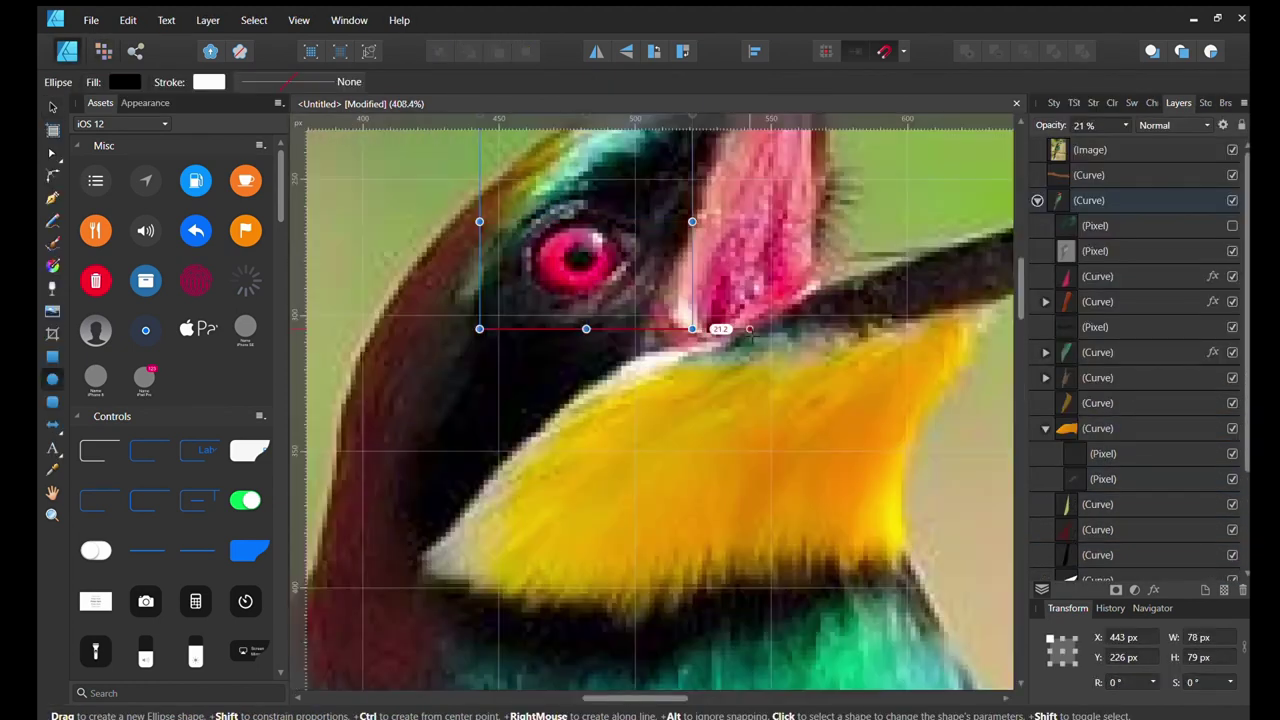
Convert the eye ellipse to curves, raise it above the head shapes, and draw a small pupil inside.
key(ctrl+Return)
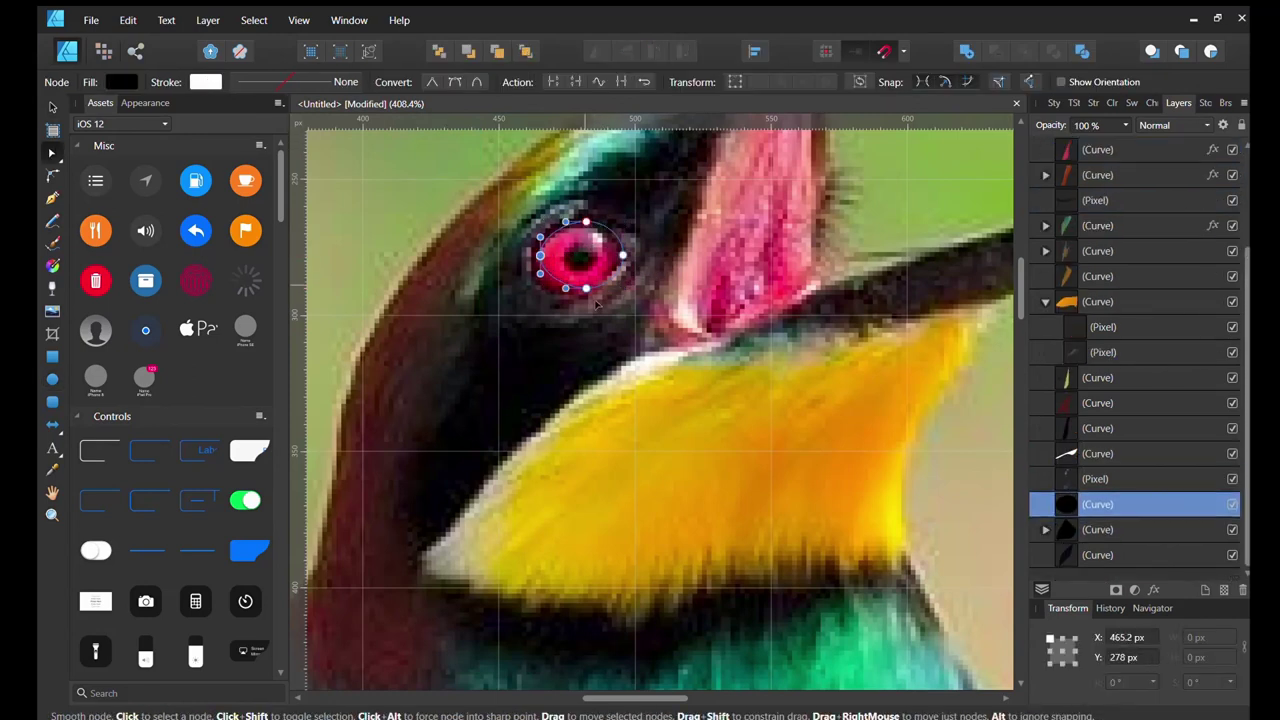
click(576, 272)
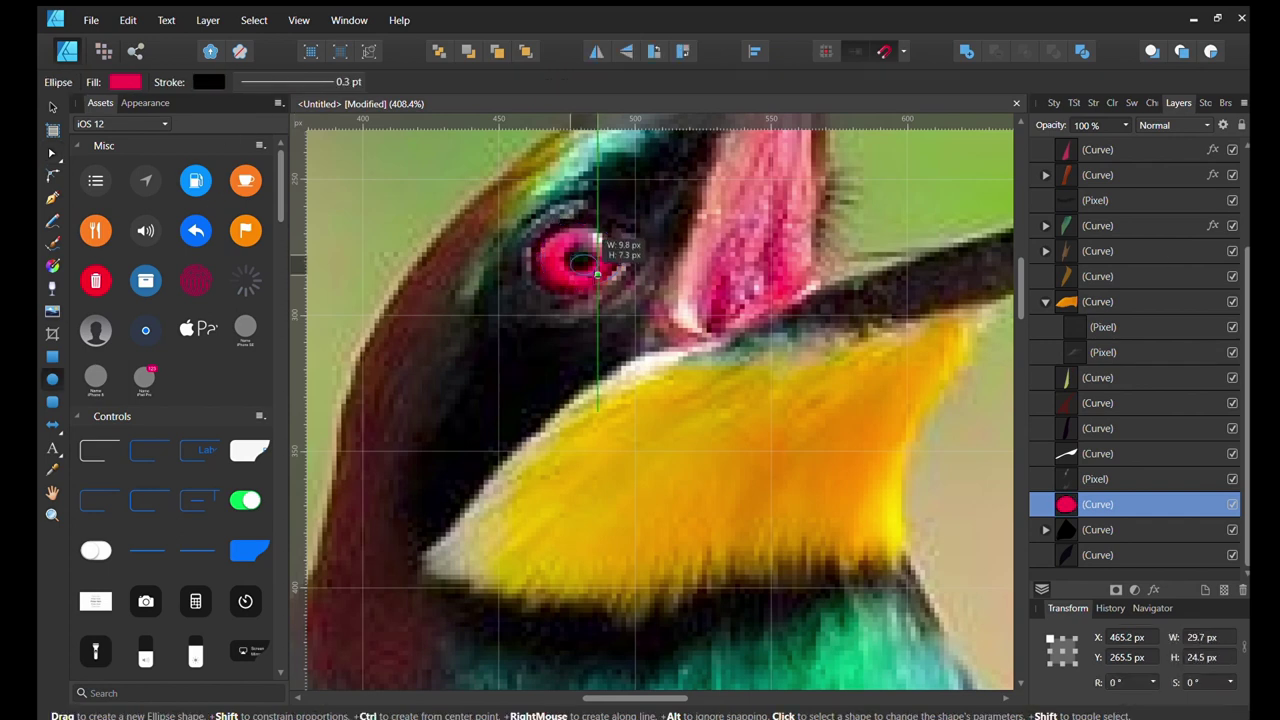
mouse_move(568, 249)
mouse_down()
mouse_move(594, 275)
mouse_move(581, 277)
mouse_up()
scroll(517, 309, up, 3)
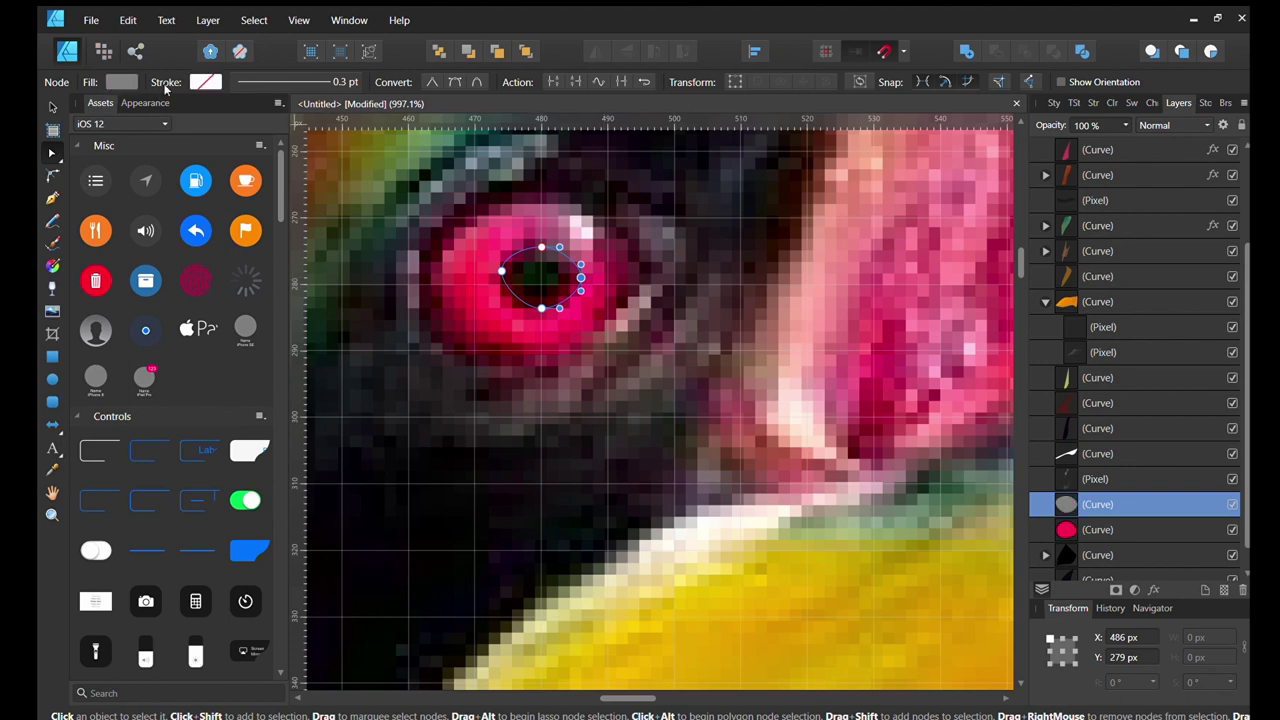
click(600, 228)
click(1097, 504)
scroll(725, 300, down, 10)
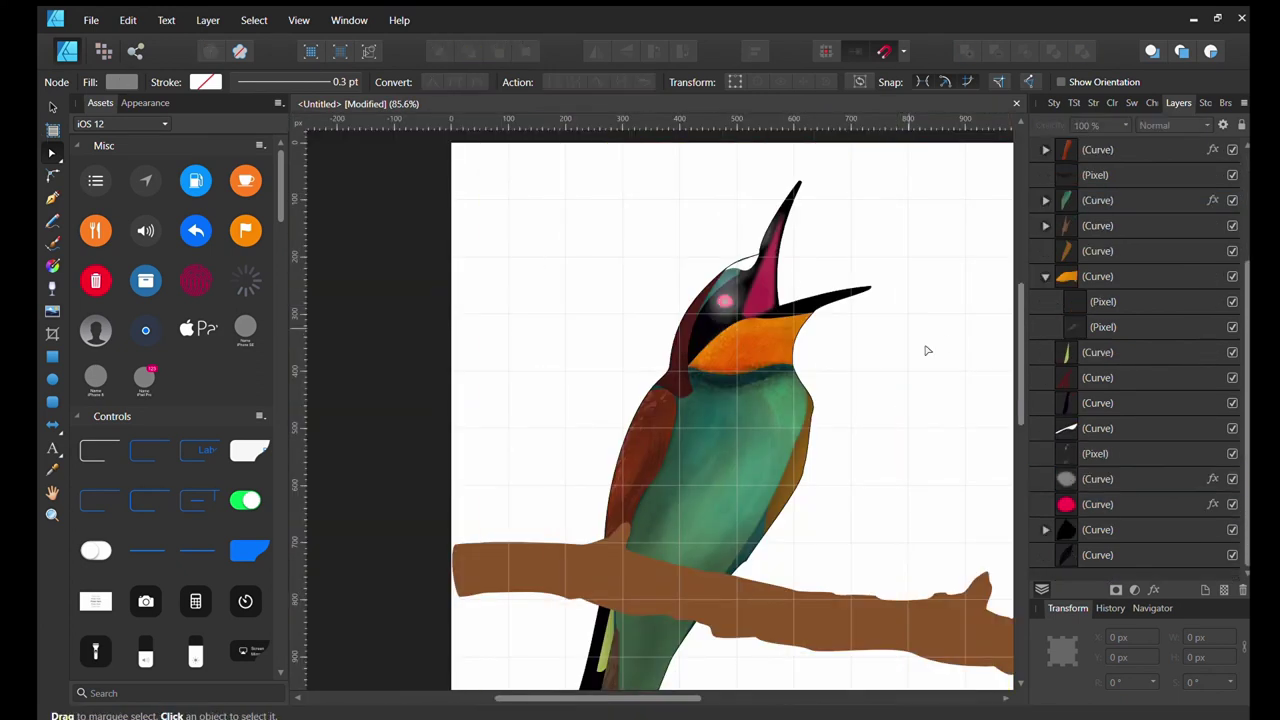
Draw an eye highlight ellipse and group it with the pupil and red iris.
key(v)
scroll(653, 301, up, 3)
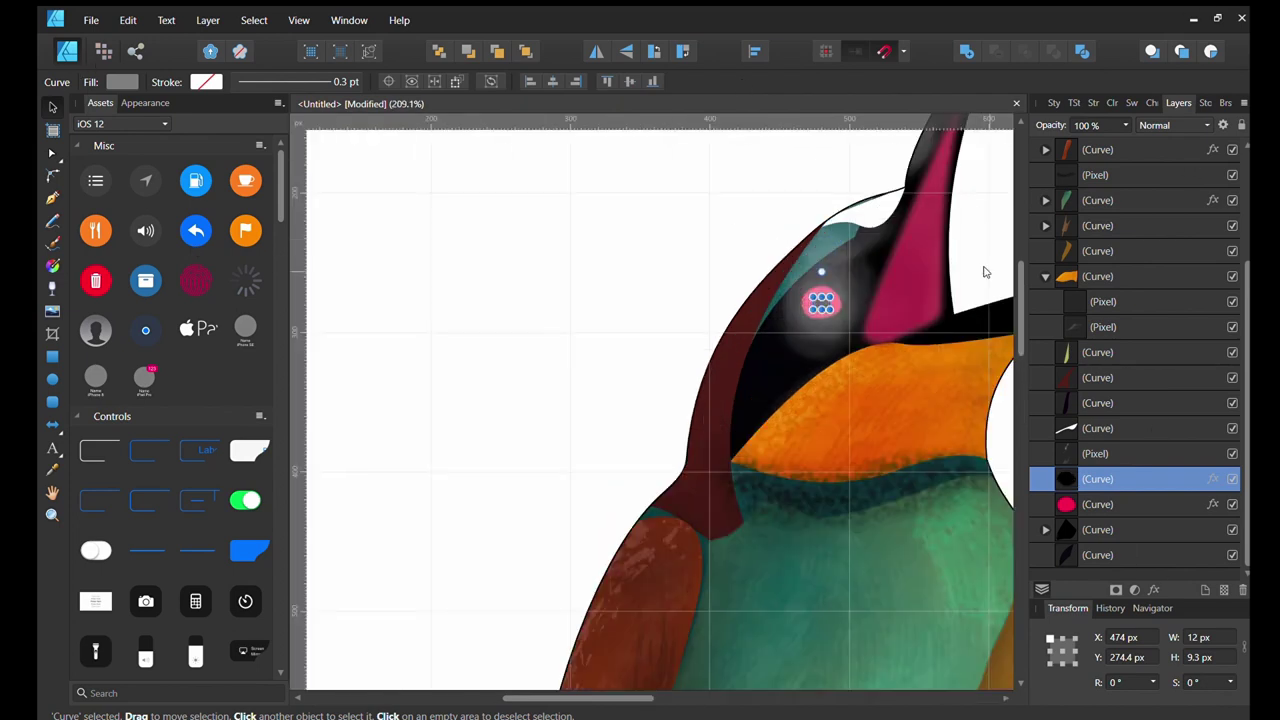
drag(1228, 452, 1150, 512)
click(821, 302)
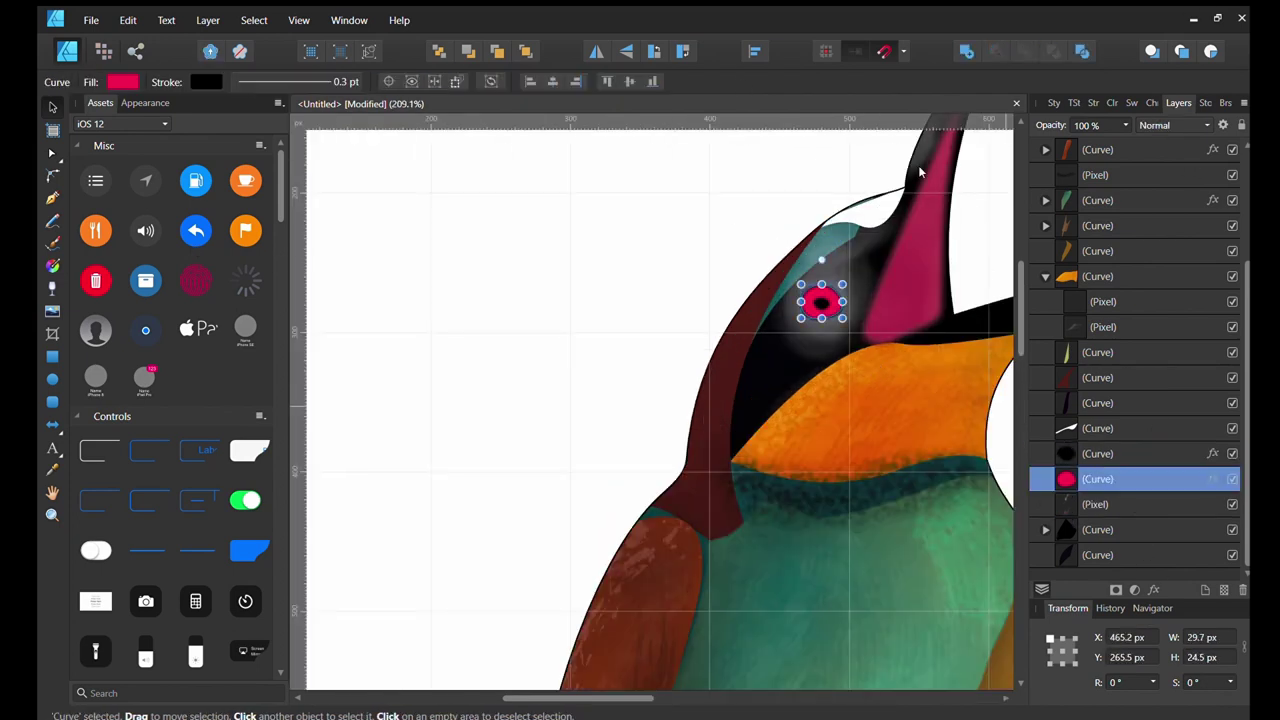
key(ctrl+z)
key(m)
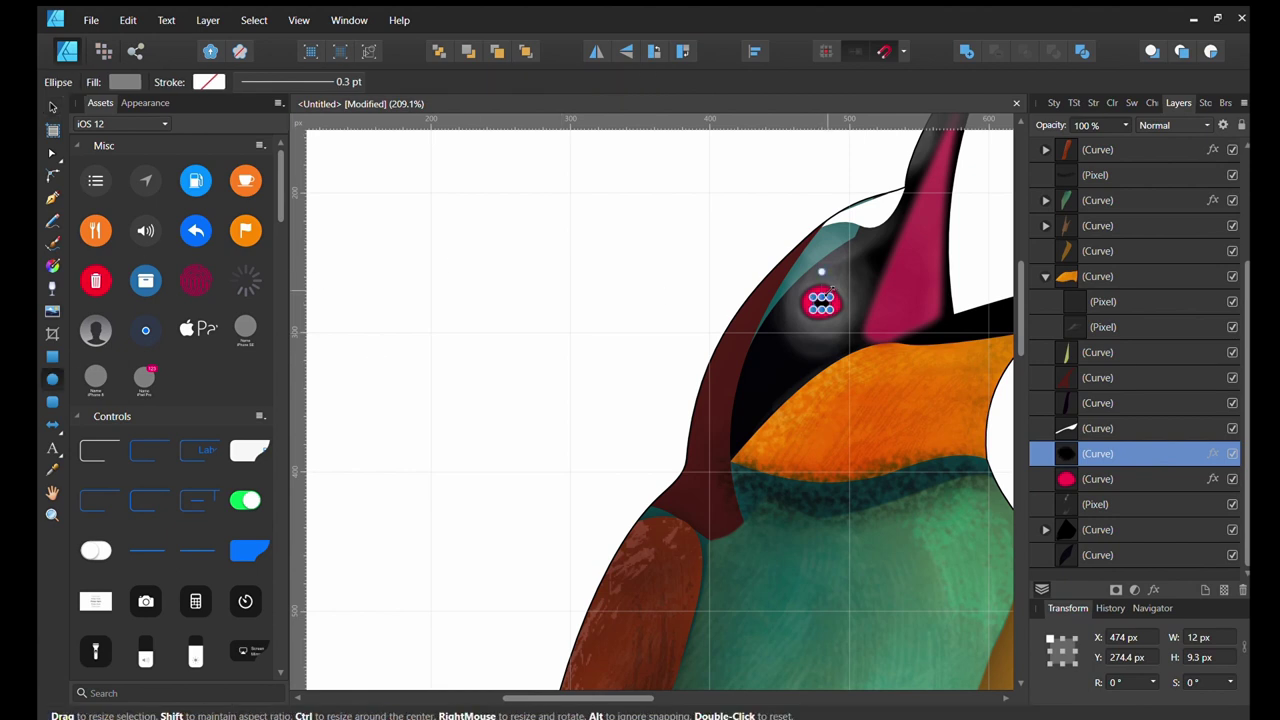
shift+click(1100, 504)
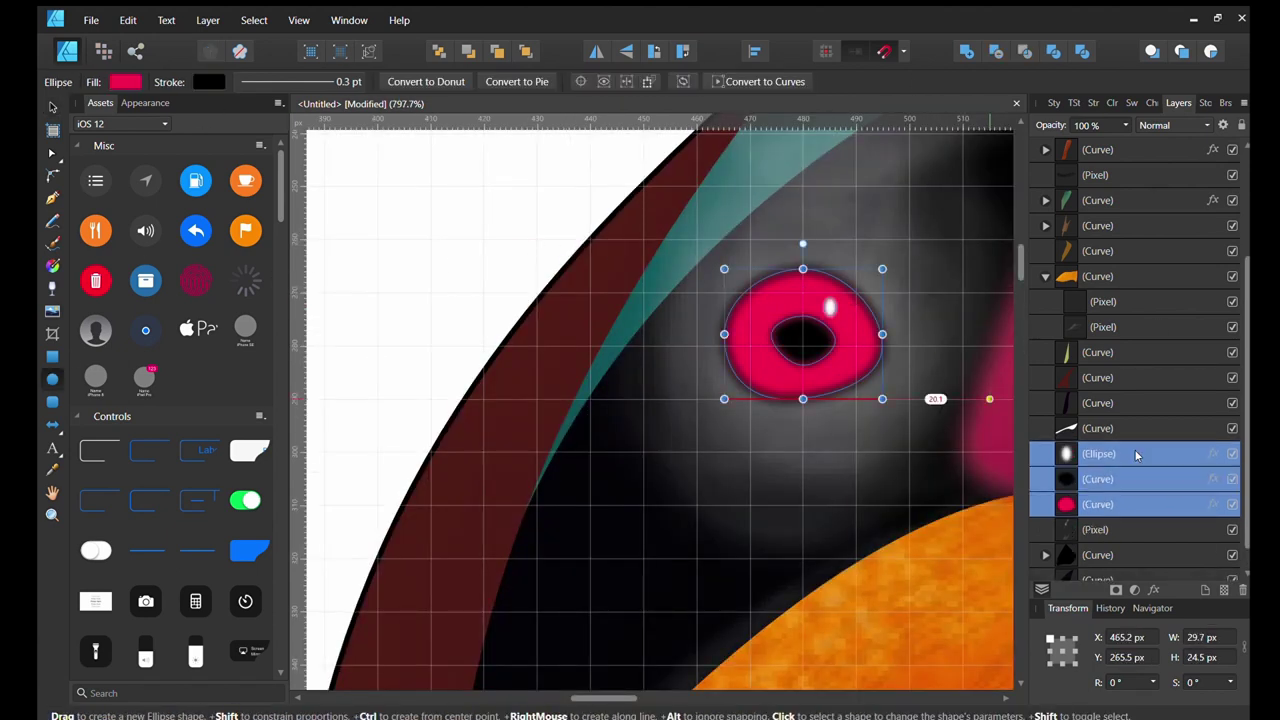
key(ctrl+g)
Fill the eye group's paint layer grey, blend it as Overlay, and set a small white brush.
click(1105, 504)
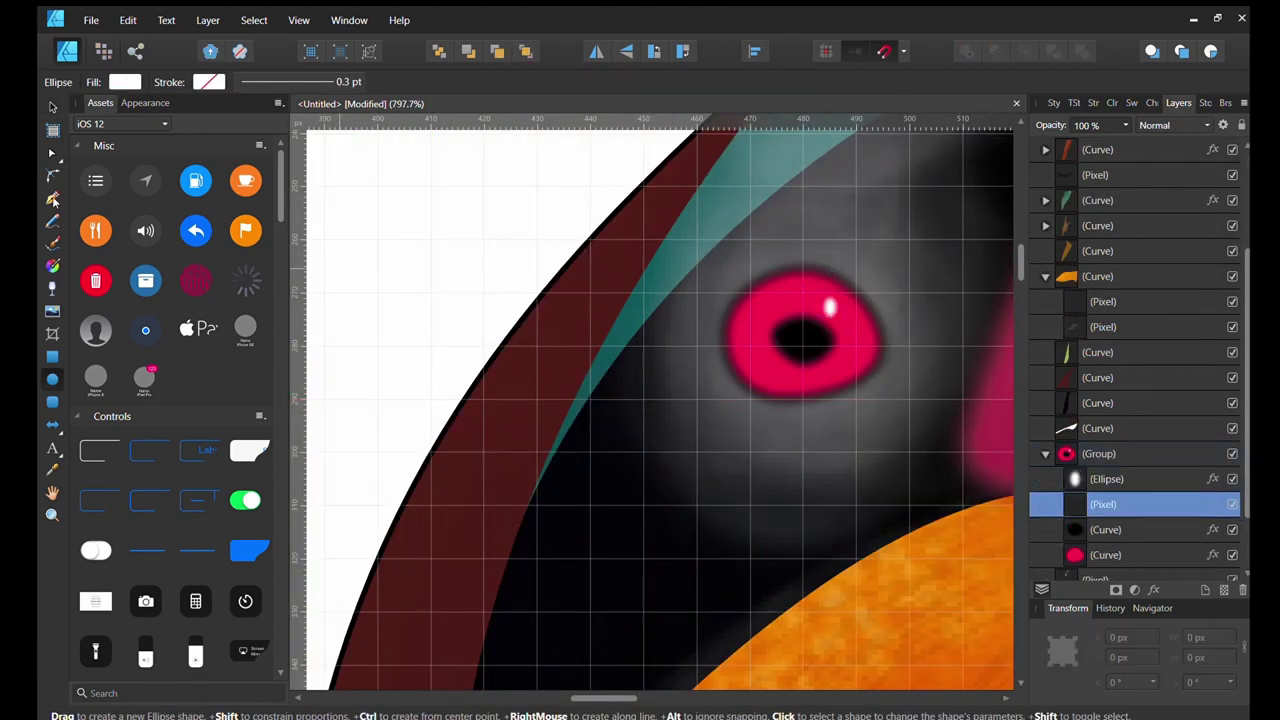
key(ctrl+2)
key(g)
scroll(1163, 483, up, 3)
key(shift+alt+o)
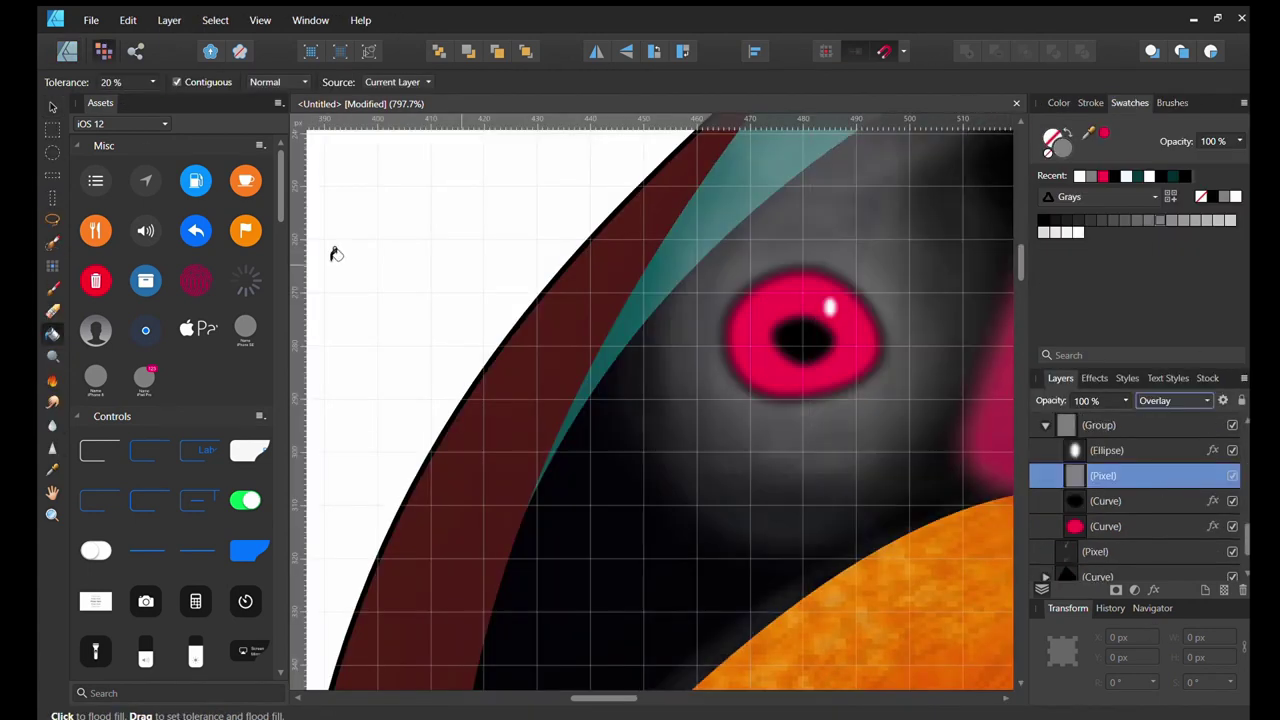
key(b)
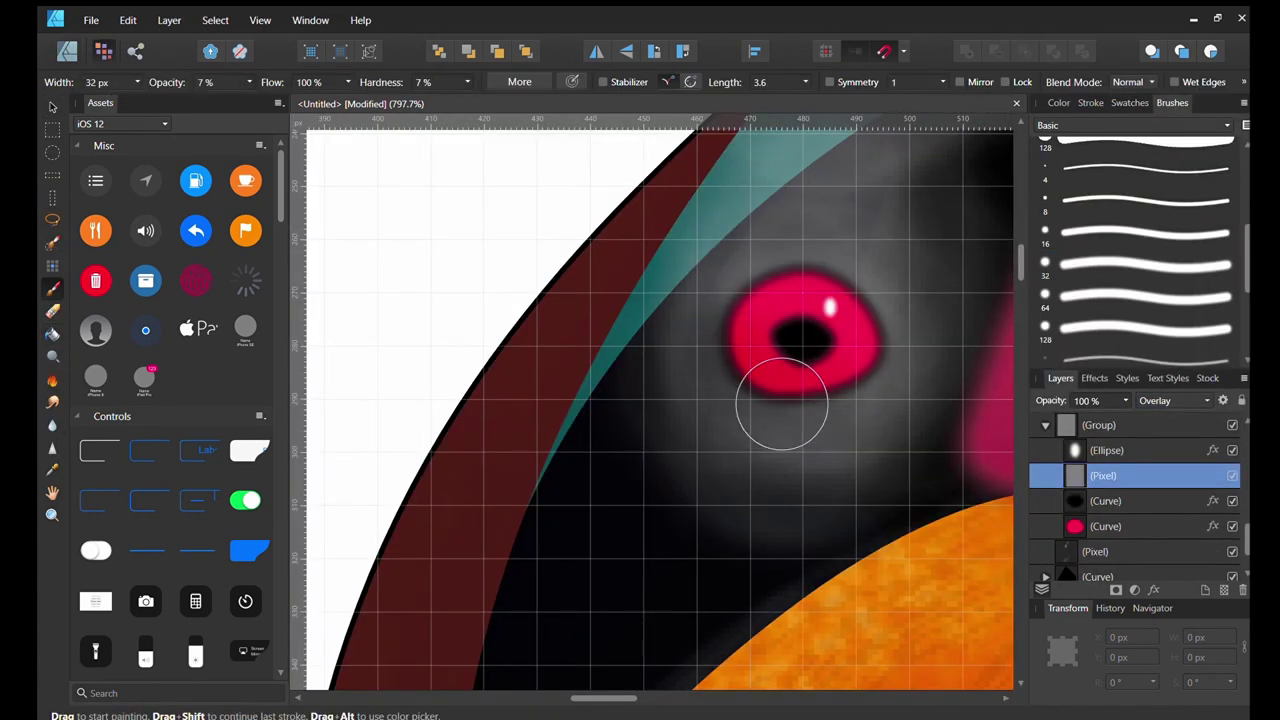
key(bracketleft)
key(bracketleft)
key(bracketleft)
alt+click(846, 304)
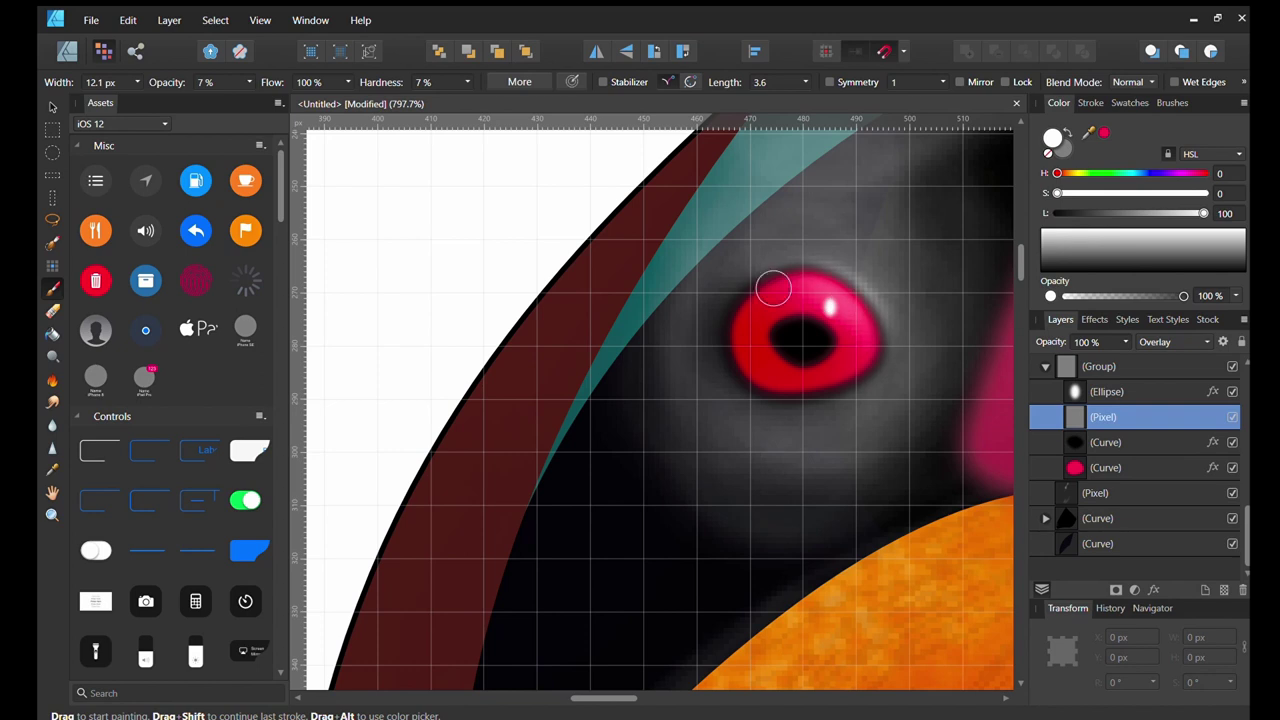
Zoom out to view the whole bird and clear the selection.
key(ctrl+0)
click(50, 107)
click(377, 204)
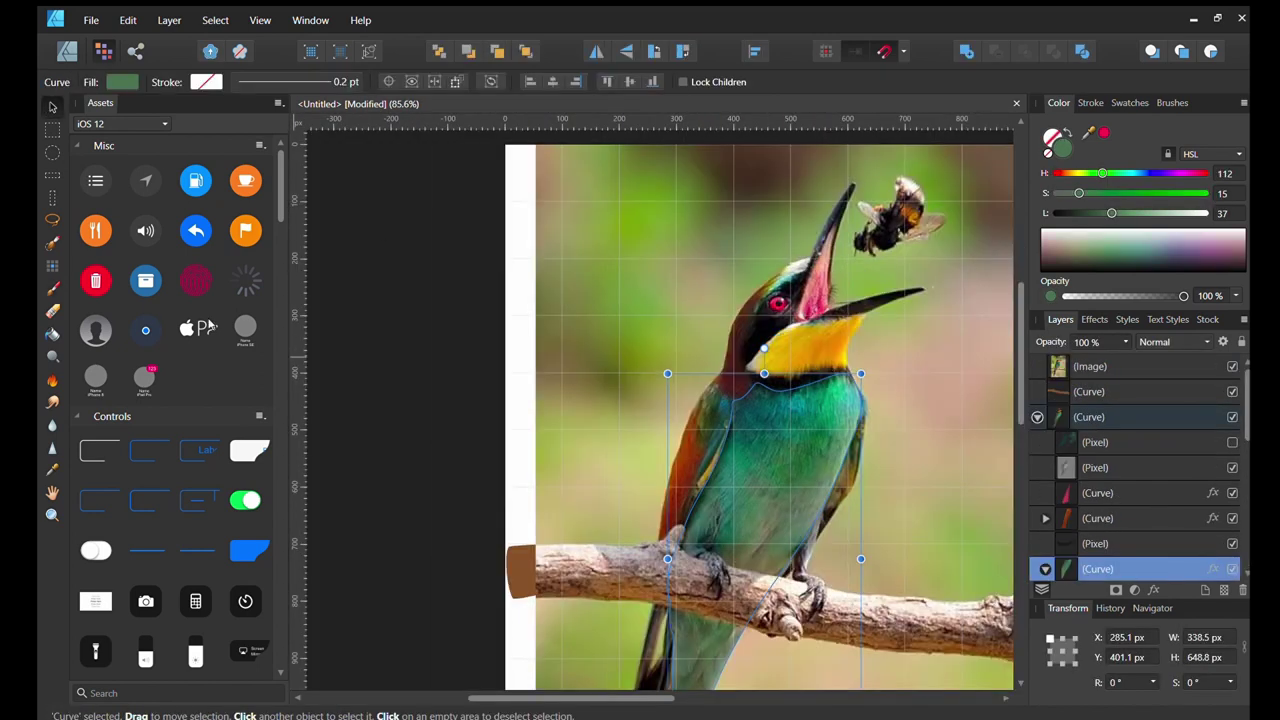
Draw a freehand curve along the bird's neck and back and move it into the body group.
click(53, 222)
drag(726, 390, 693, 487)
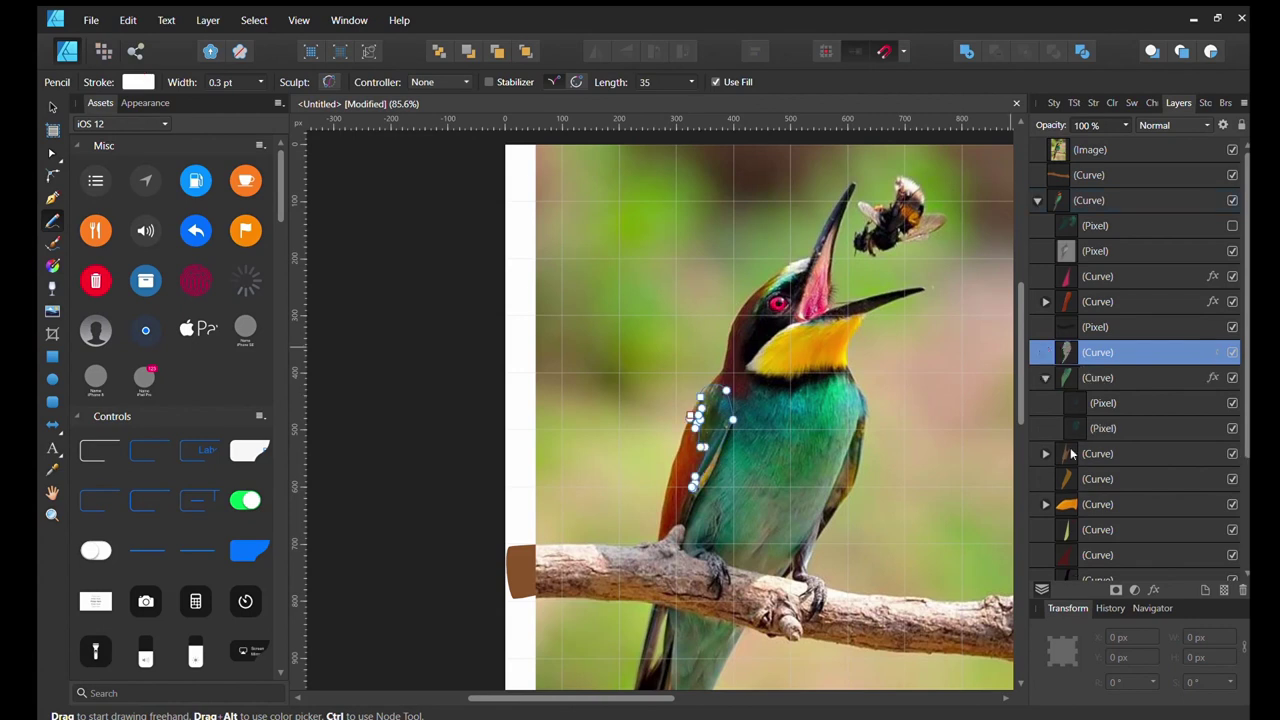
click(1232, 150)
click(1232, 150)
key(a)
key(a)
key(ctrl+d)
drag(1150, 352, 1116, 340)
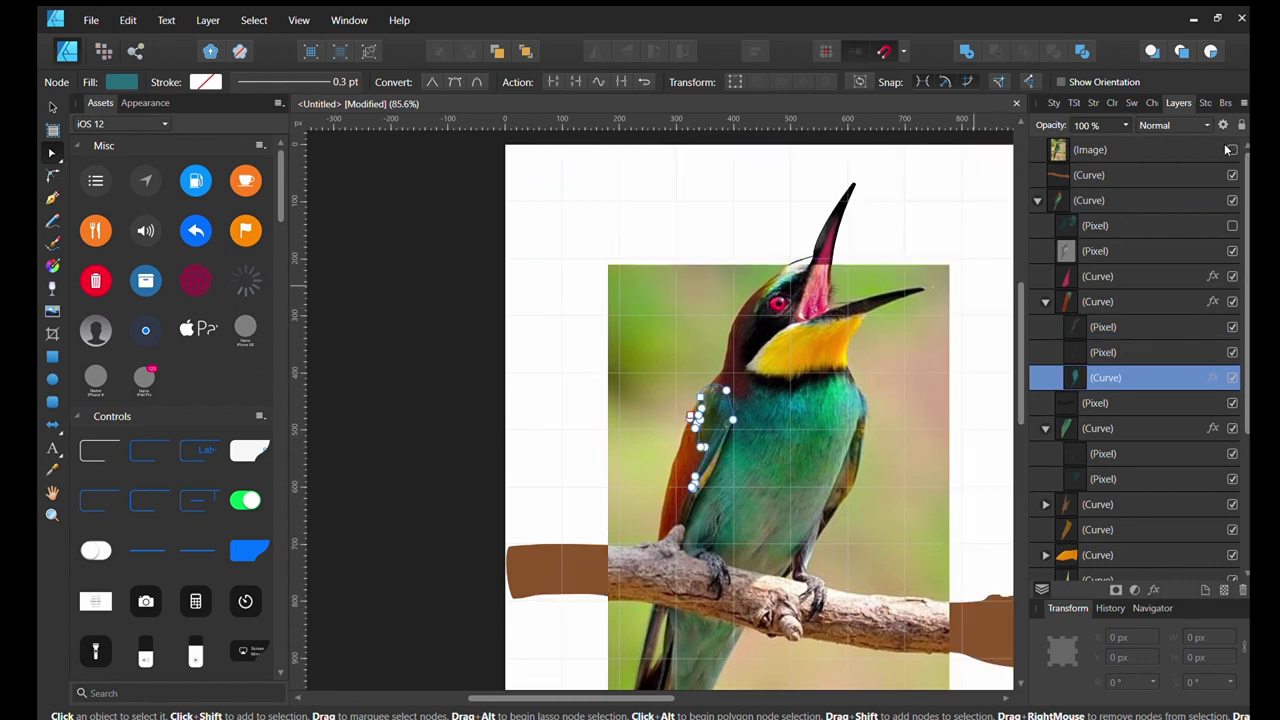
key(n)
key(v)
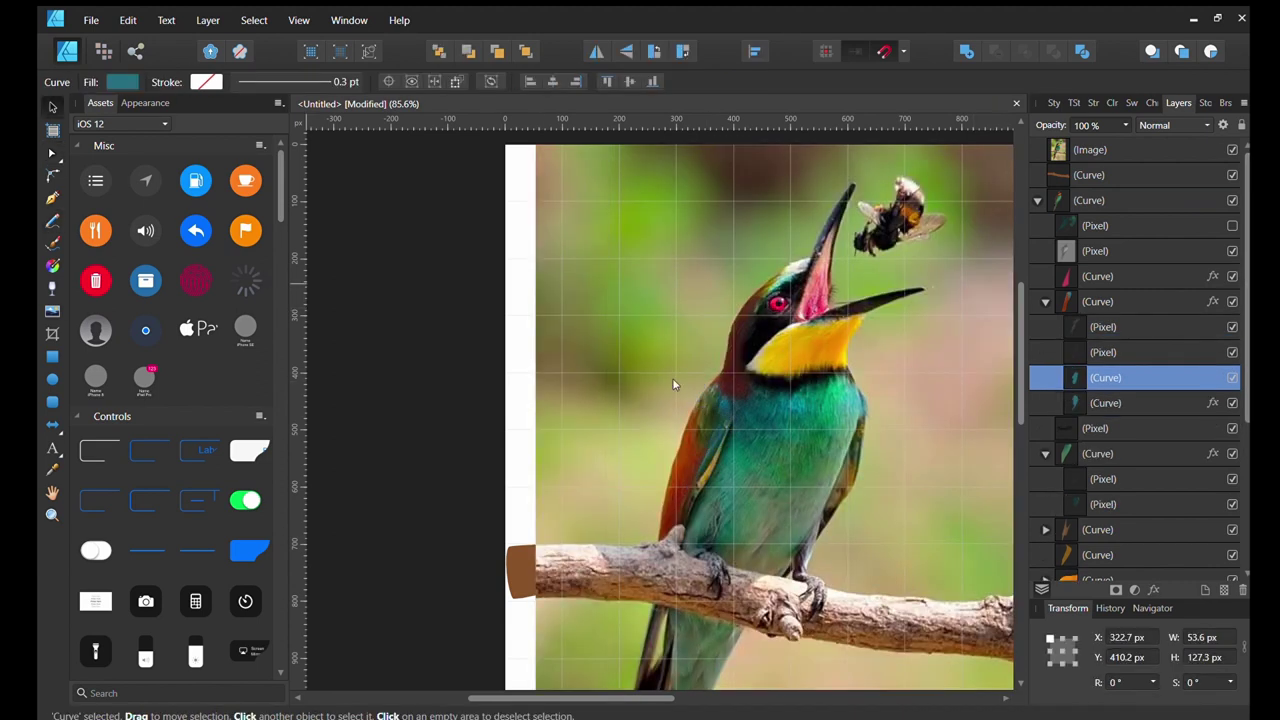
Hide the reference photo and select the pink beak's pixel layer in the Pixel persona.
click(1150, 149)
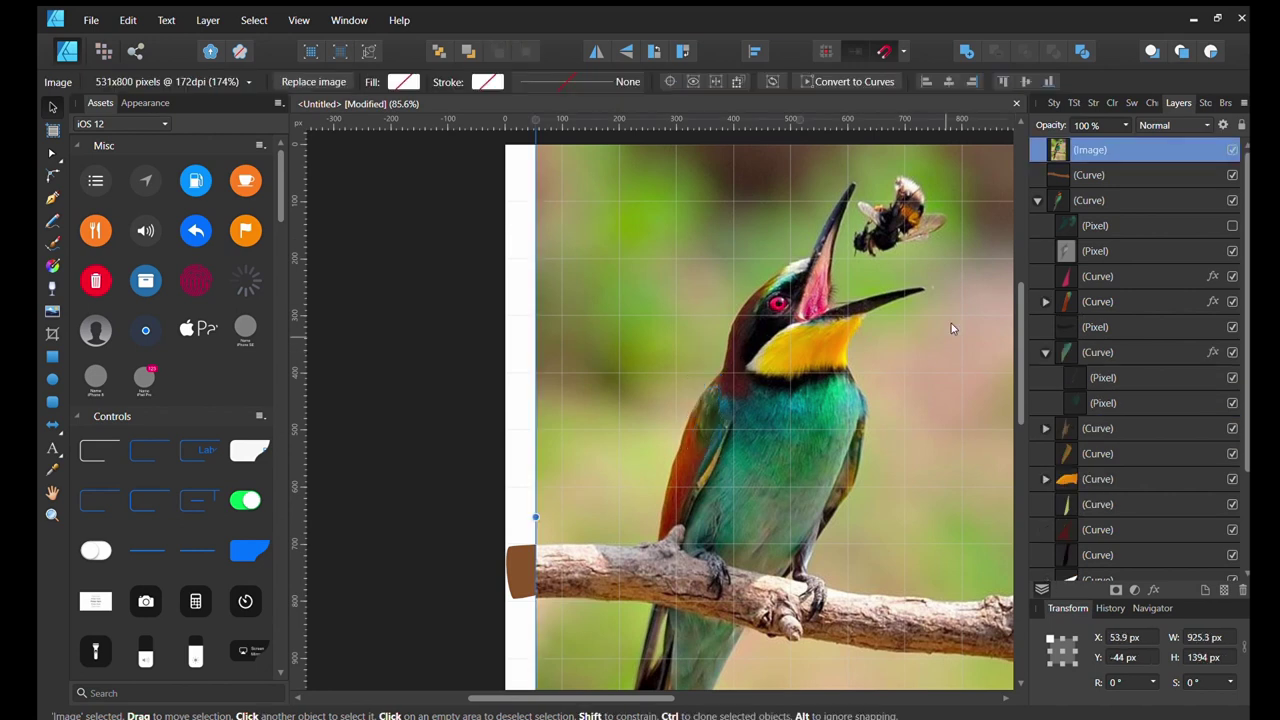
click(1231, 149)
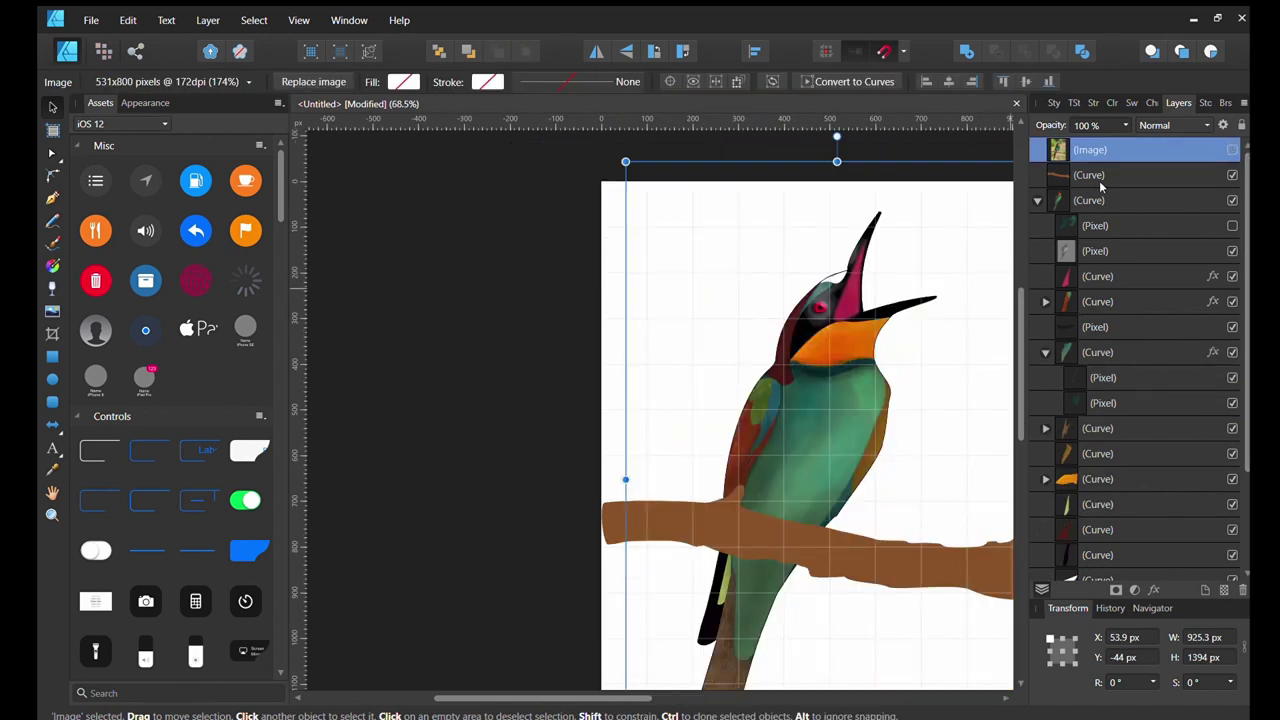
click(858, 260)
click(858, 260)
click(103, 51)
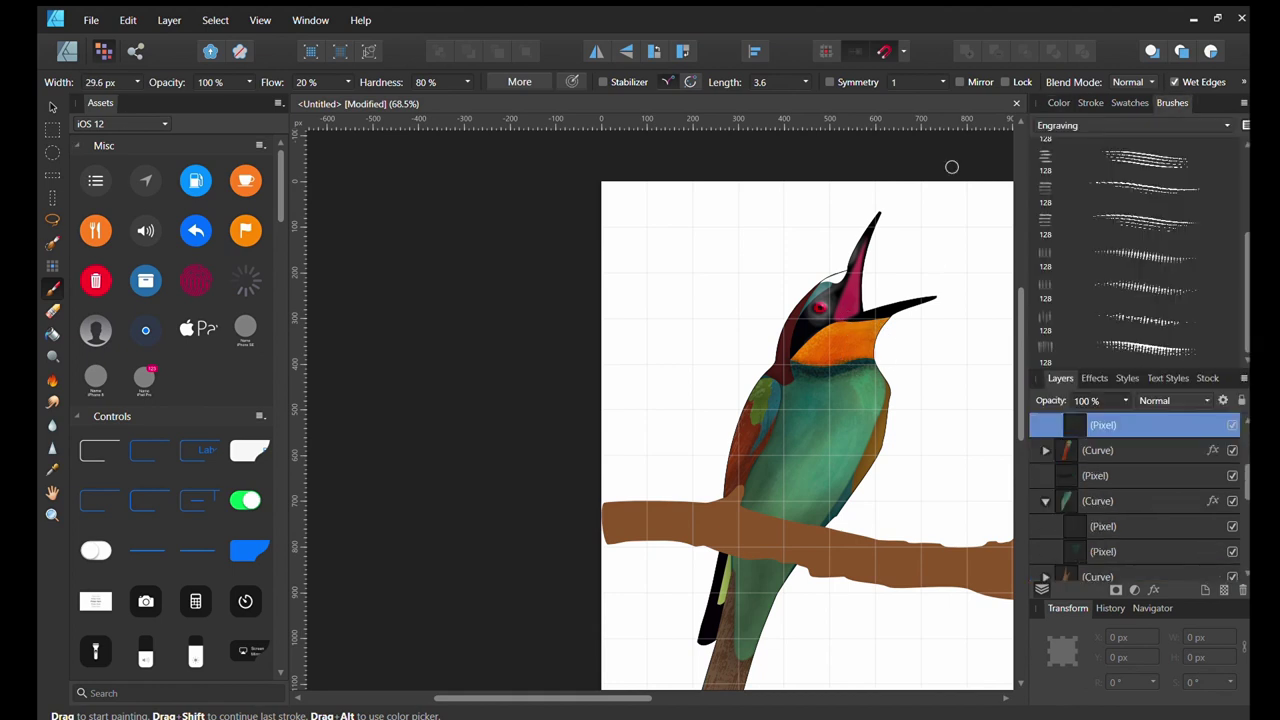
Switch to a second Engraving brush and adjust the beak texture's transparency.
scroll(908, 279, up, 5)
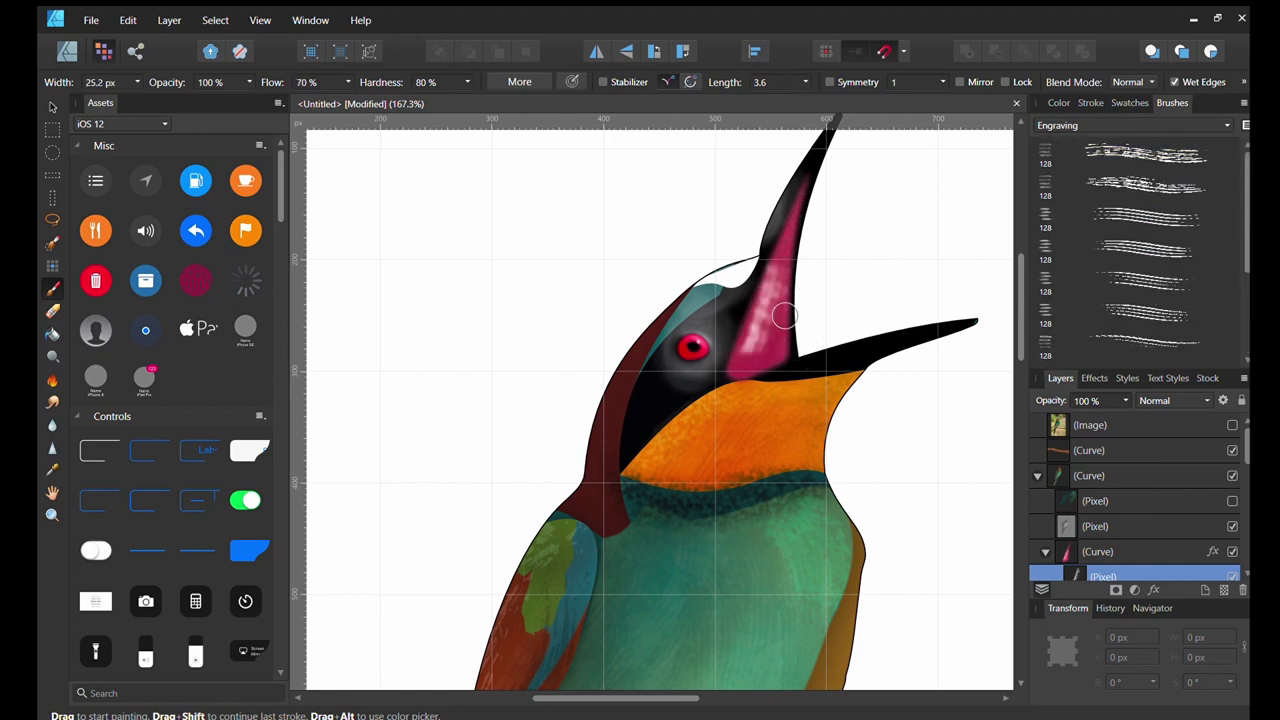
click(1135, 184)
key(v)
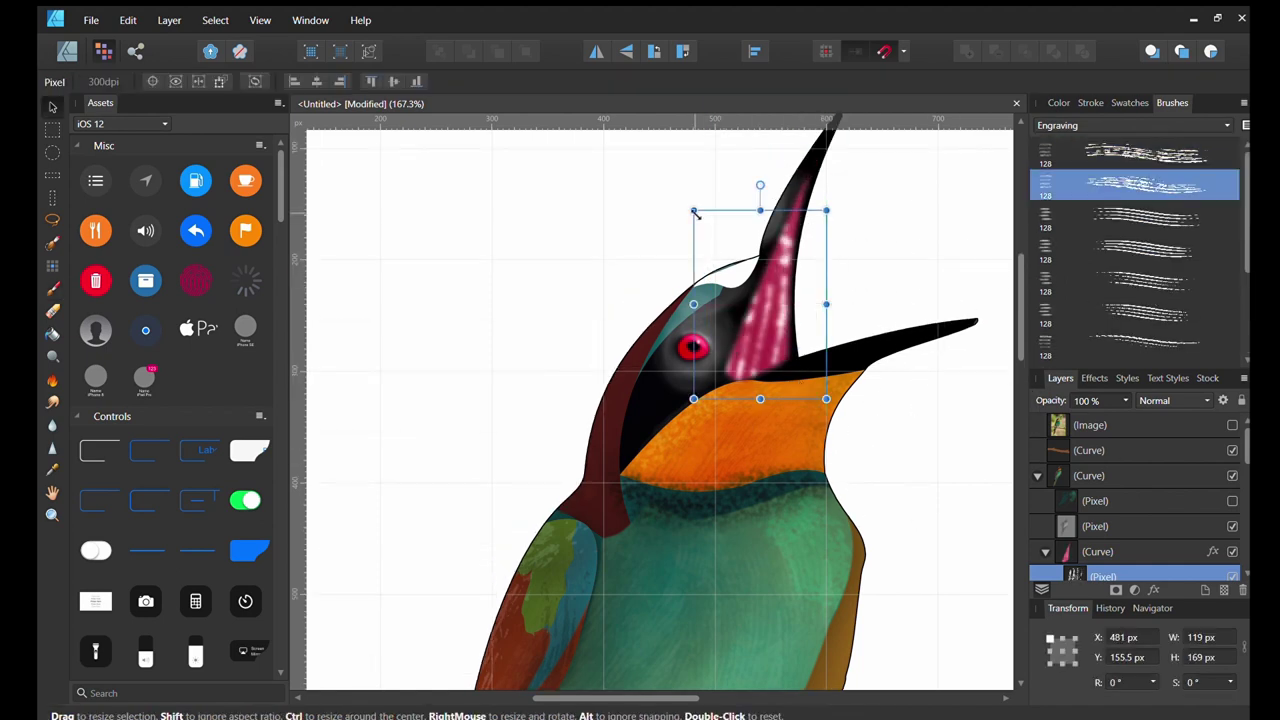
key(ctrl+1)
key(v)
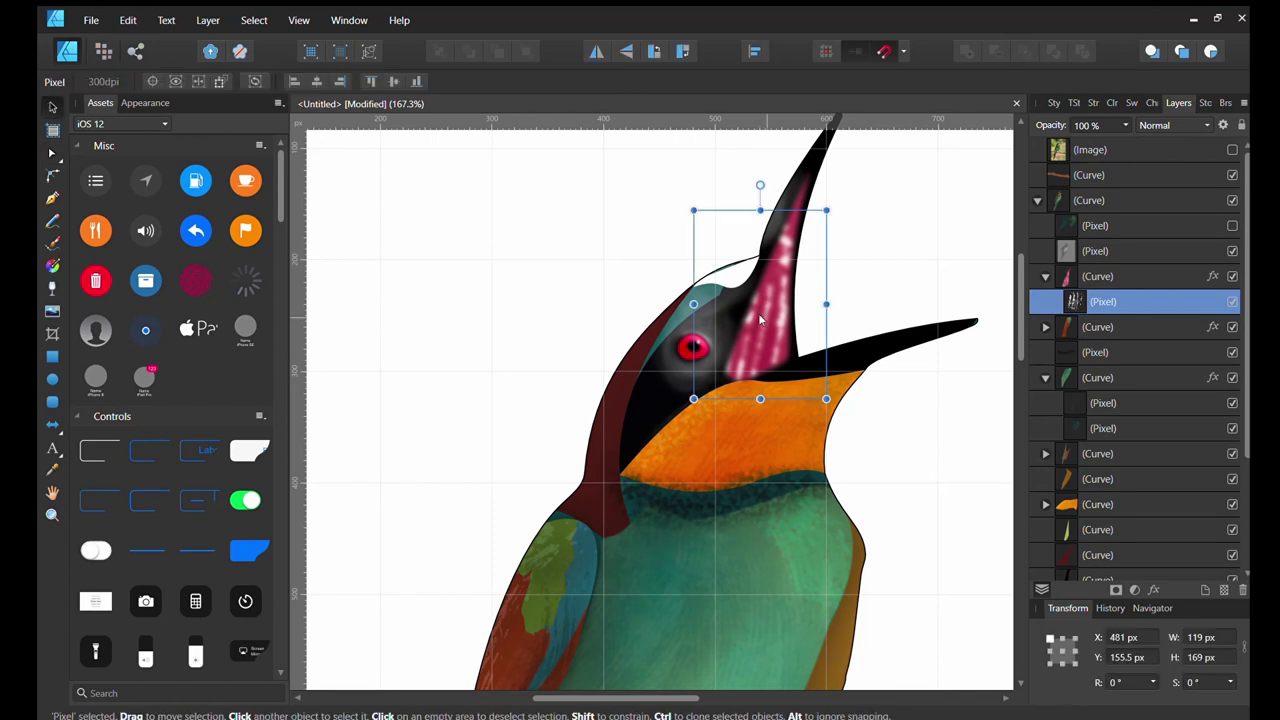
key(y)
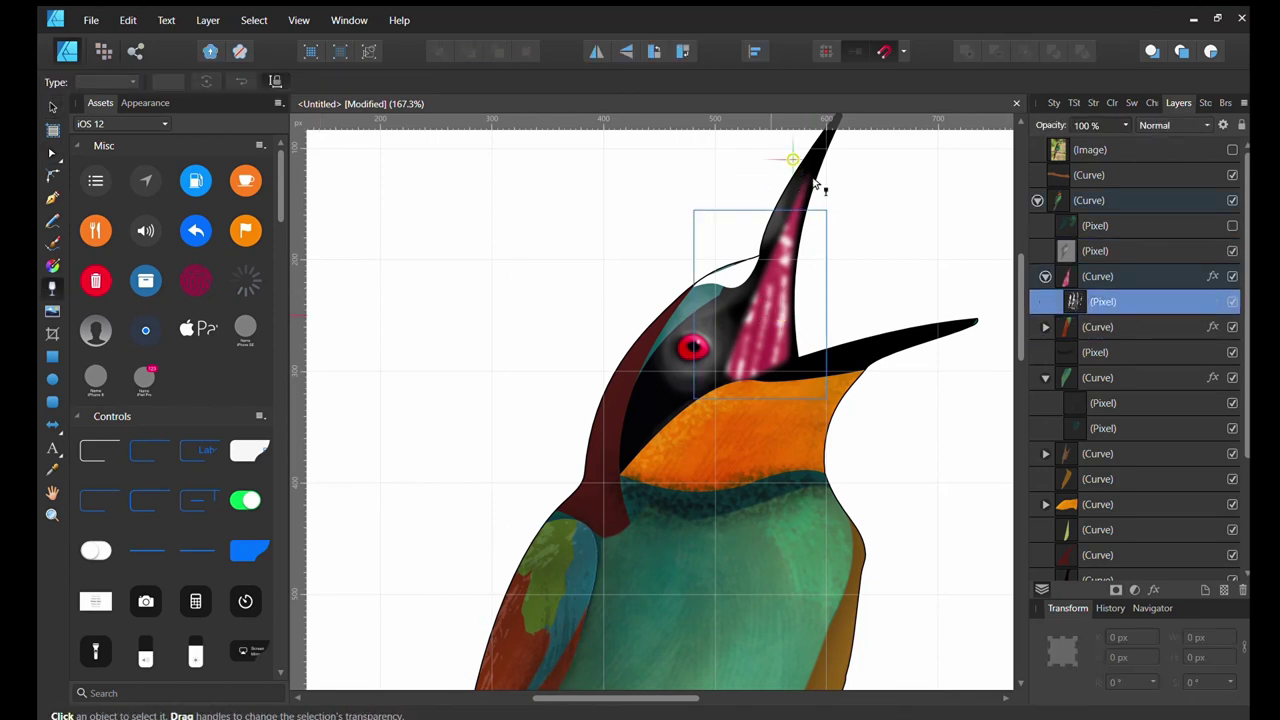
key(ctrl+2)
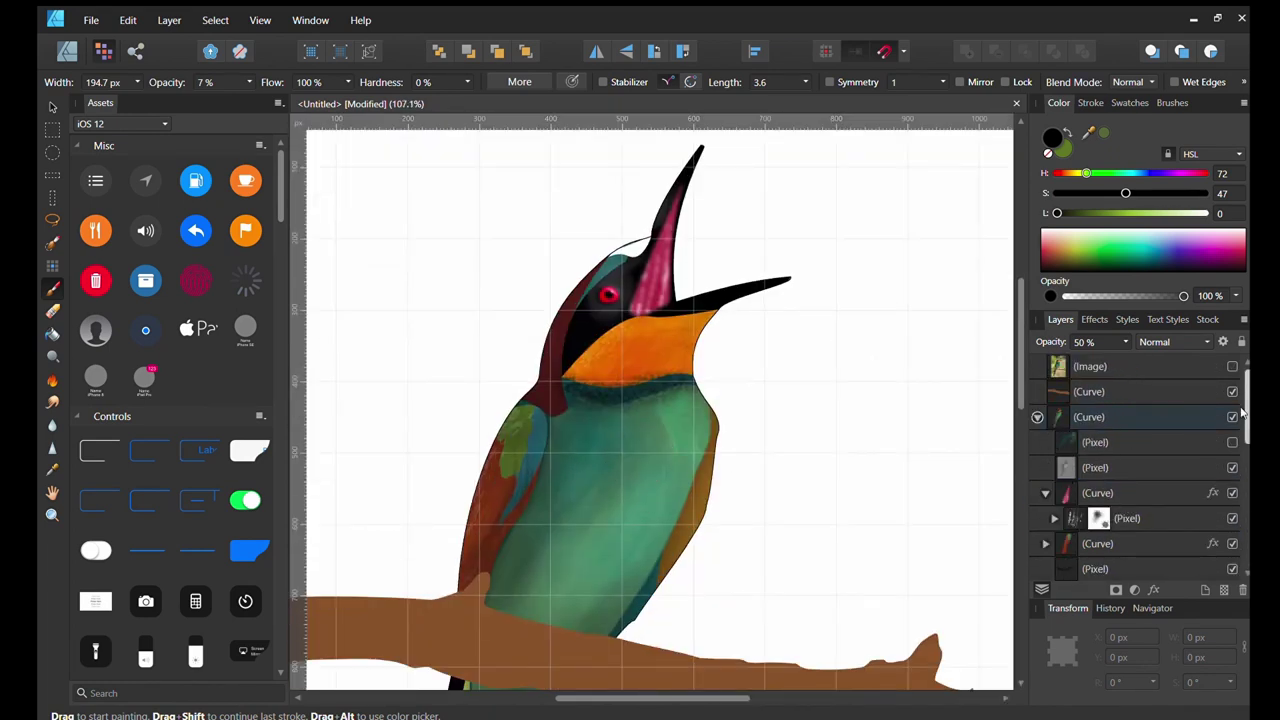
Collapse the eye group and drag the tail curve's bottom node to reshape it.
scroll(1200, 450, down, 2)
scroll(1150, 500, down, 2)
scroll(1111, 545, down, 2)
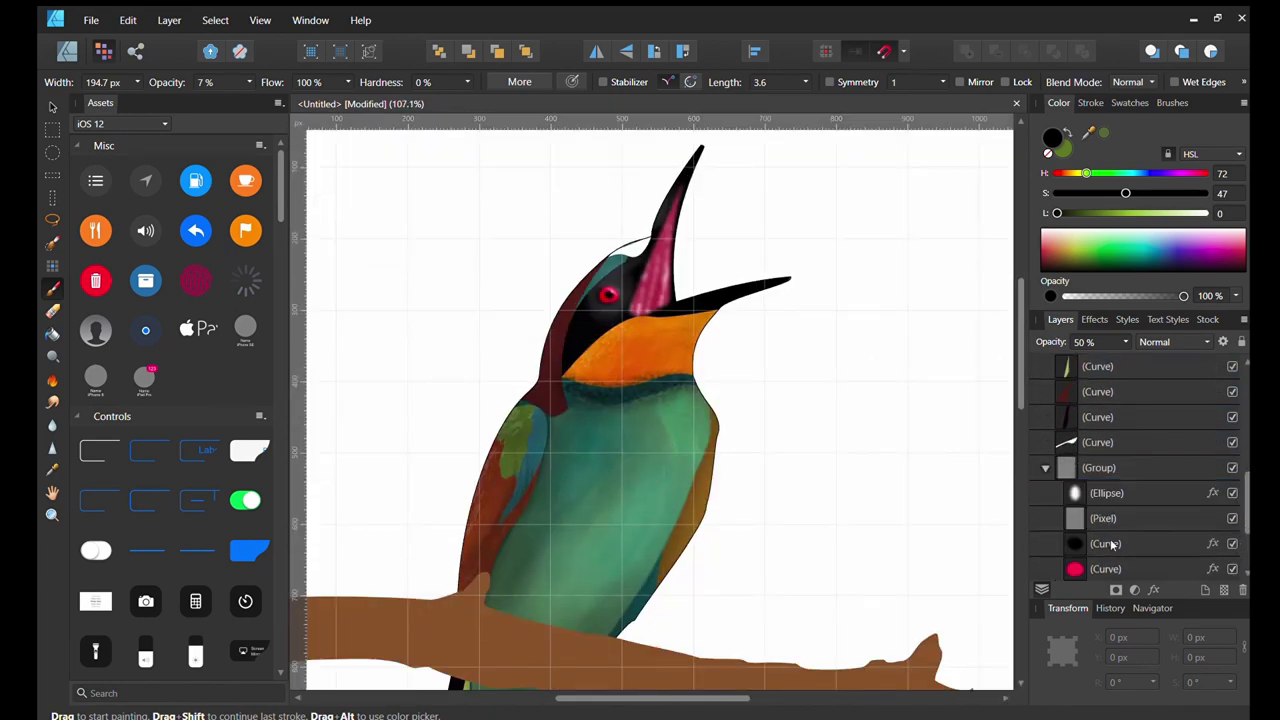
click(1111, 545)
click(1103, 467)
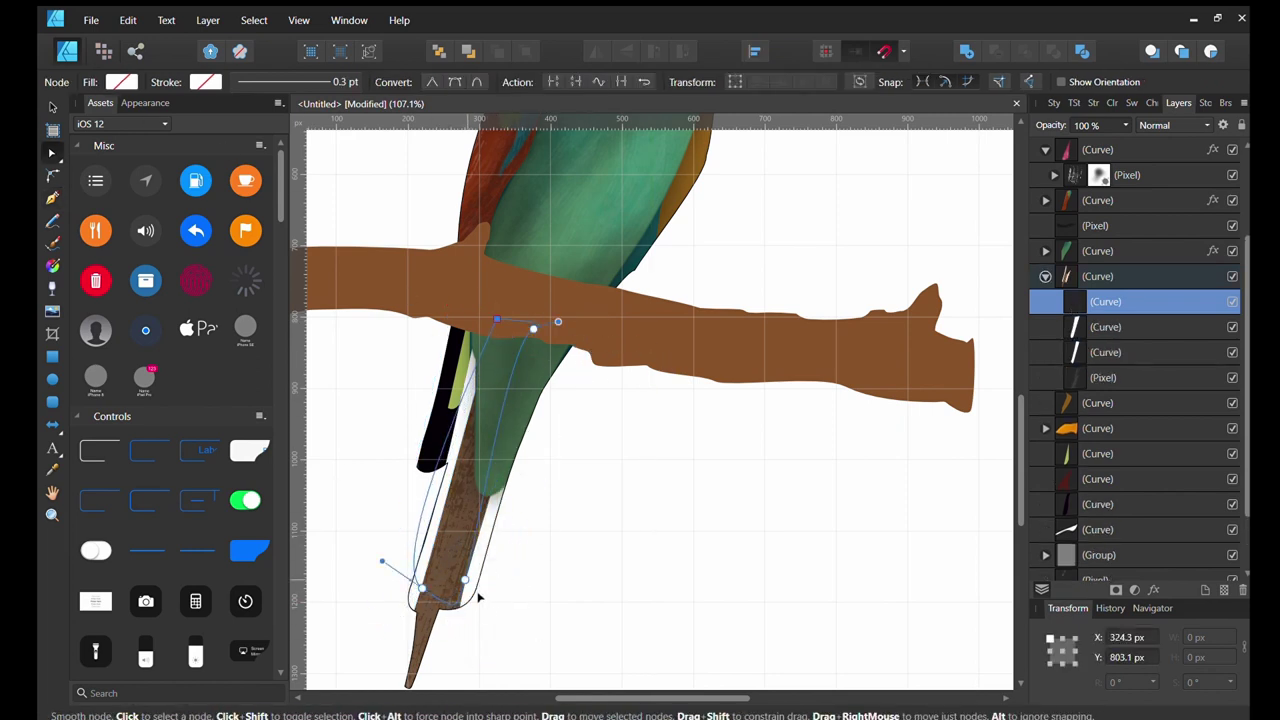
drag(465, 580, 463, 588)
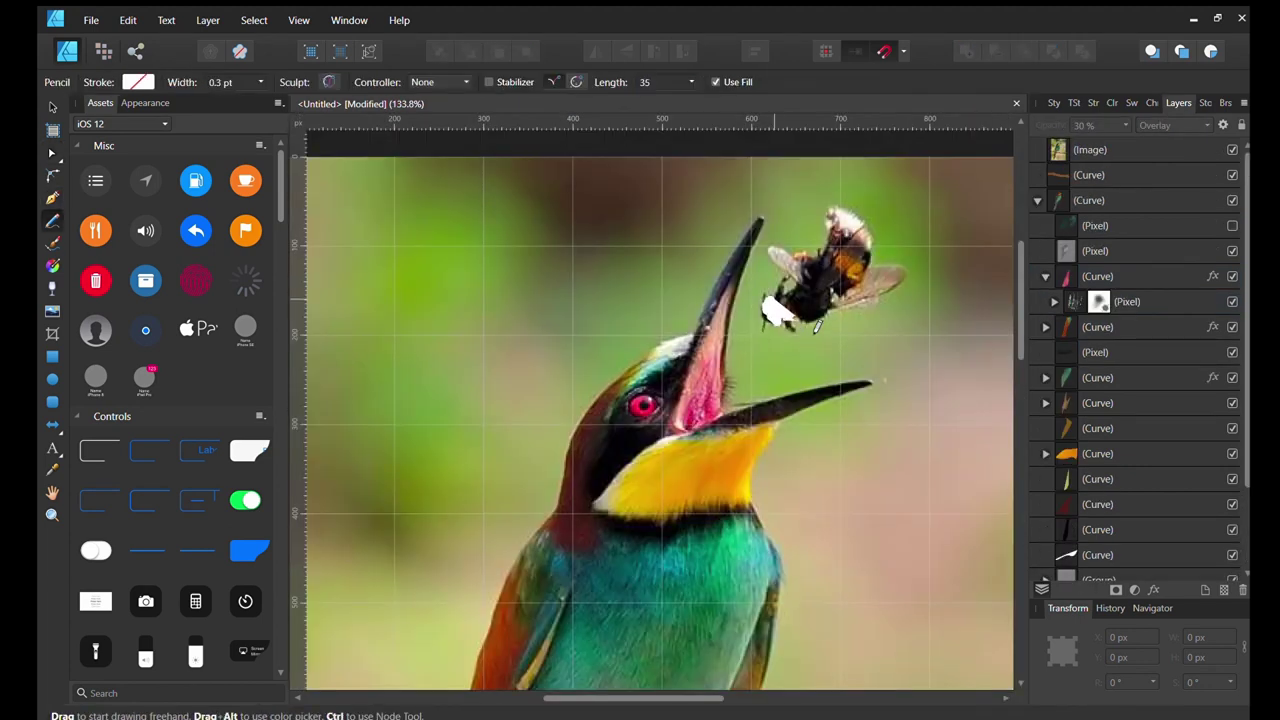
Trace a closed freehand outline of the bee and adjust its nodes to fit the body.
drag(816, 326, 879, 226)
drag(818, 270, 777, 289)
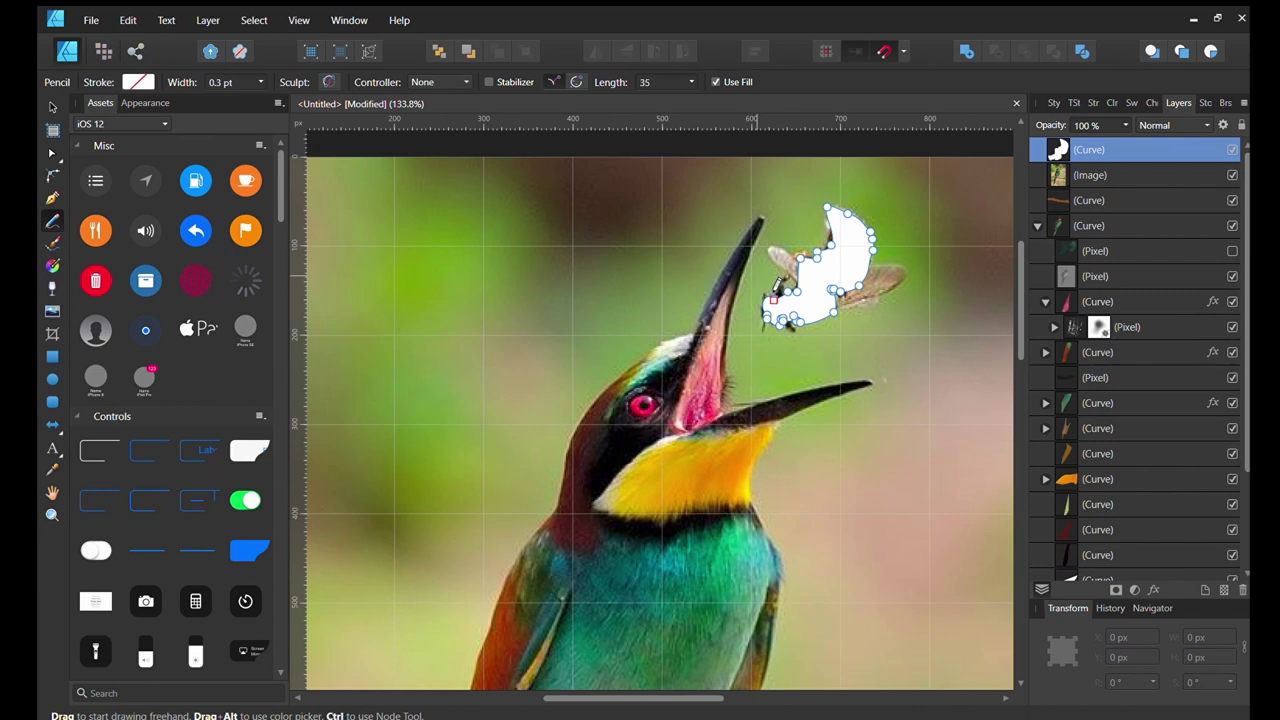
key(a)
key(ctrl+bracketleft)
scroll(815, 318, up, 5)
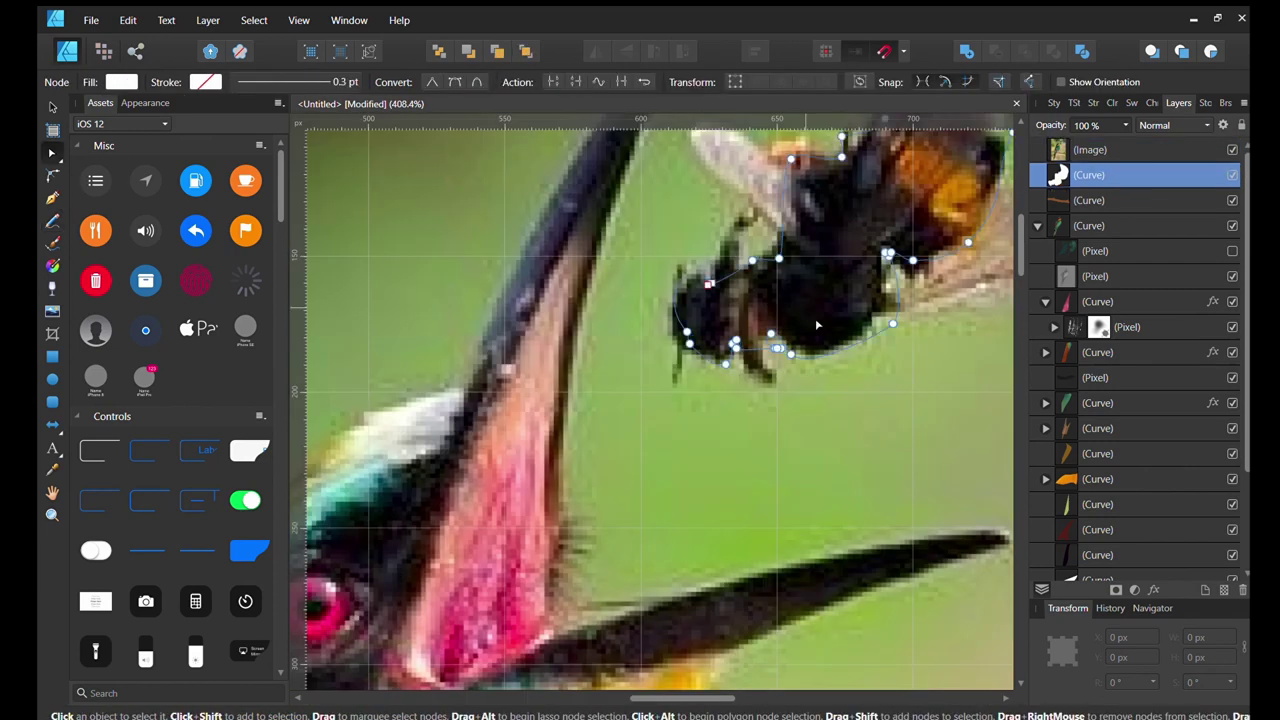
mouse_move(734, 346)
mouse_down()
mouse_move(873, 321)
mouse_move(918, 275)
mouse_move(950, 285)
mouse_up()
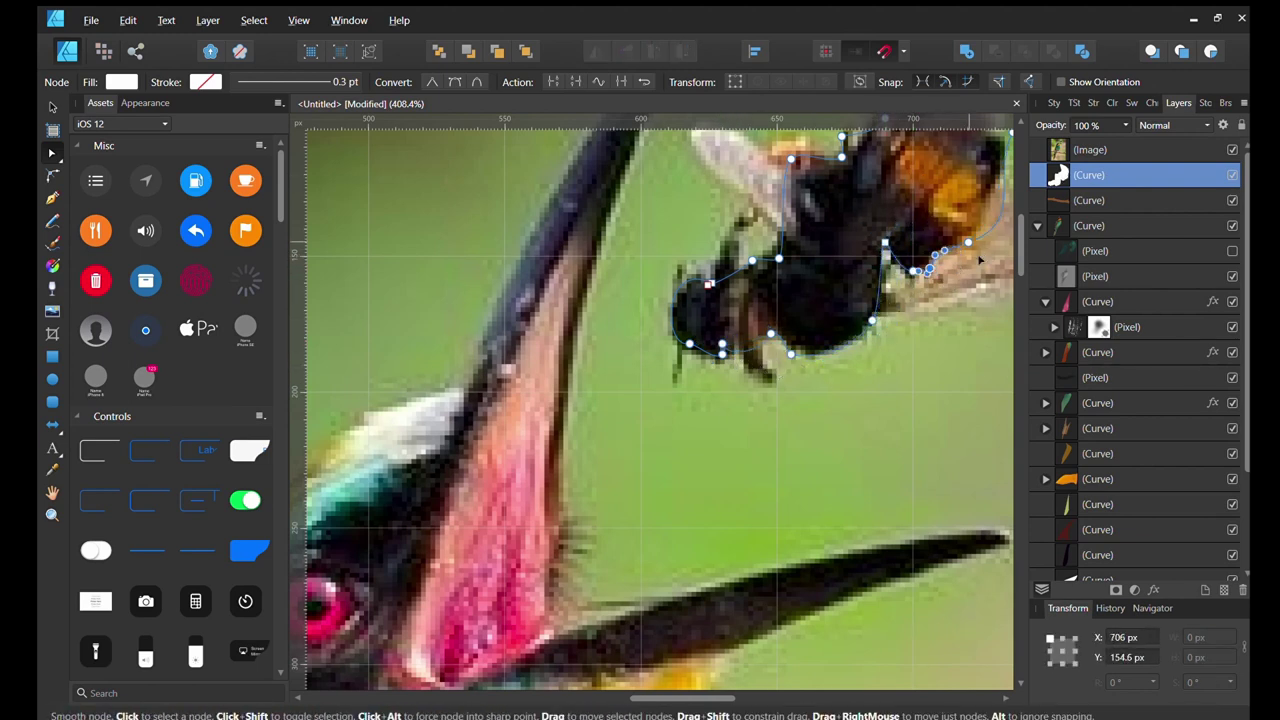
scroll(900, 260, up, 2)
scroll(900, 250, right, 3)
click(868, 229)
scroll(881, 241, up, 2)
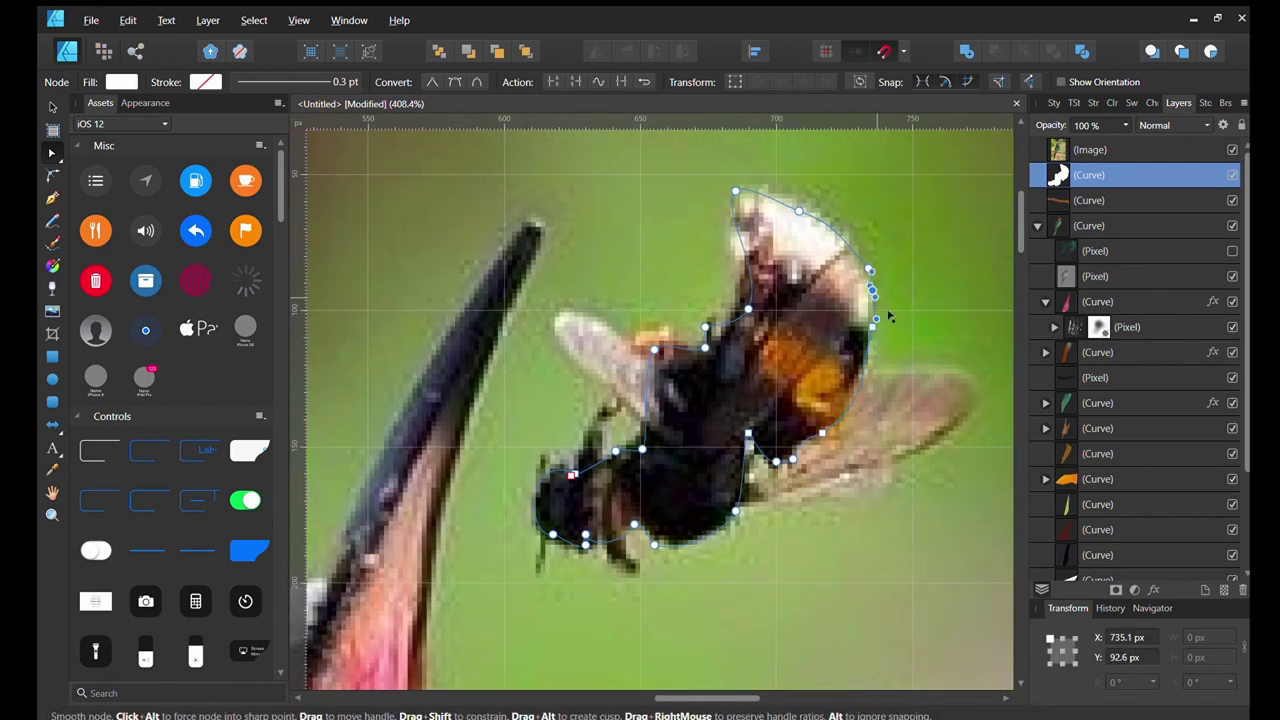
click(736, 301)
click(638, 431)
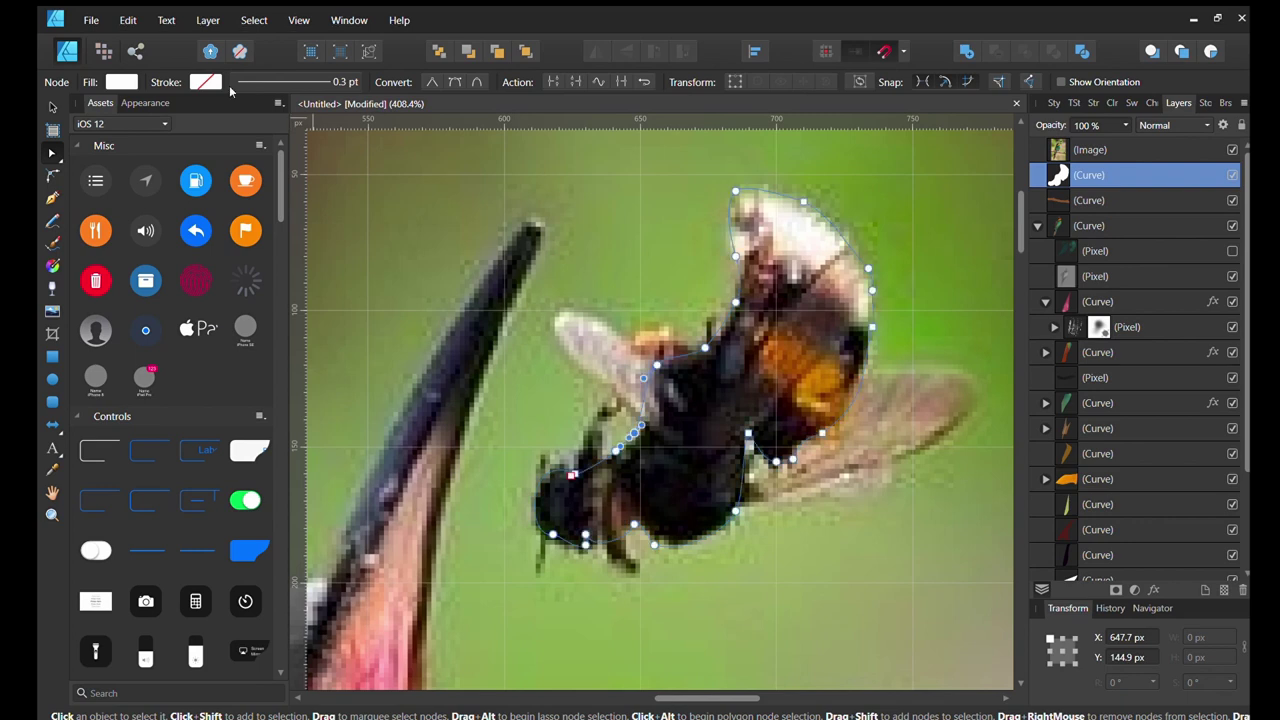
Draw a freehand head shape nested inside the bee body, then trace the upper head and thorax.
key(n)
drag(552, 474, 540, 465)
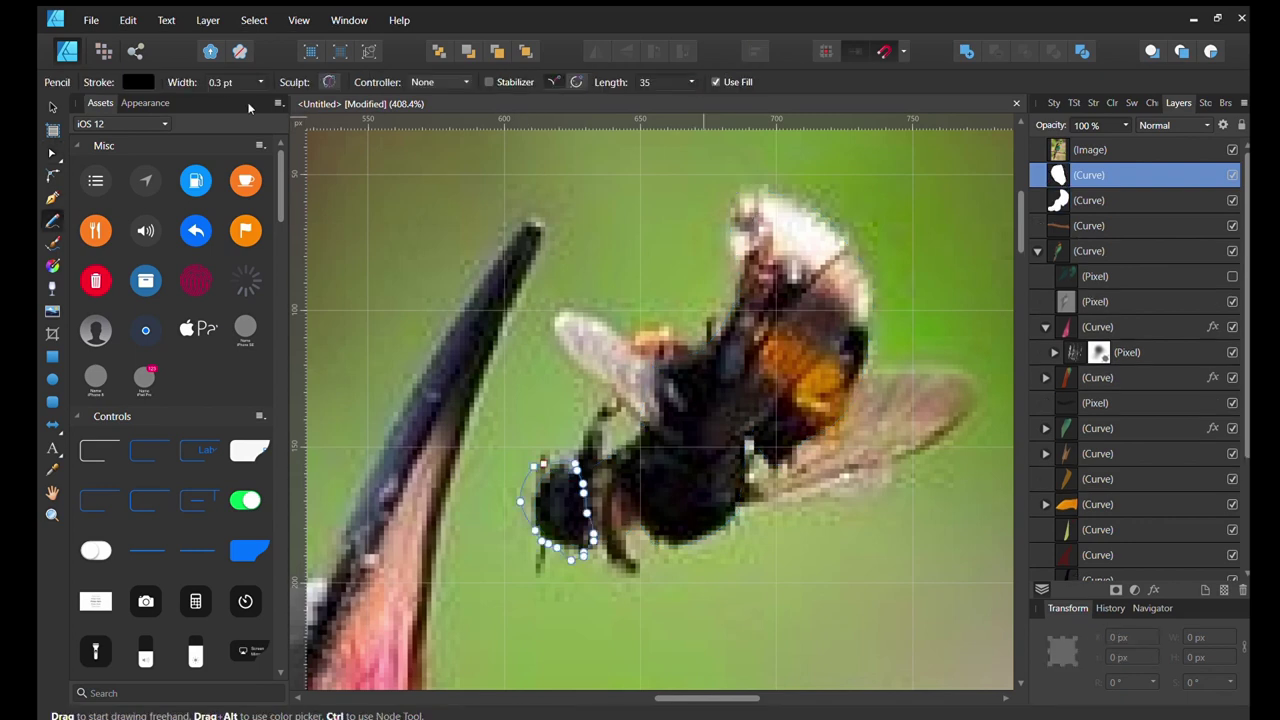
click(1112, 104)
click(1178, 102)
drag(1058, 175, 1058, 200)
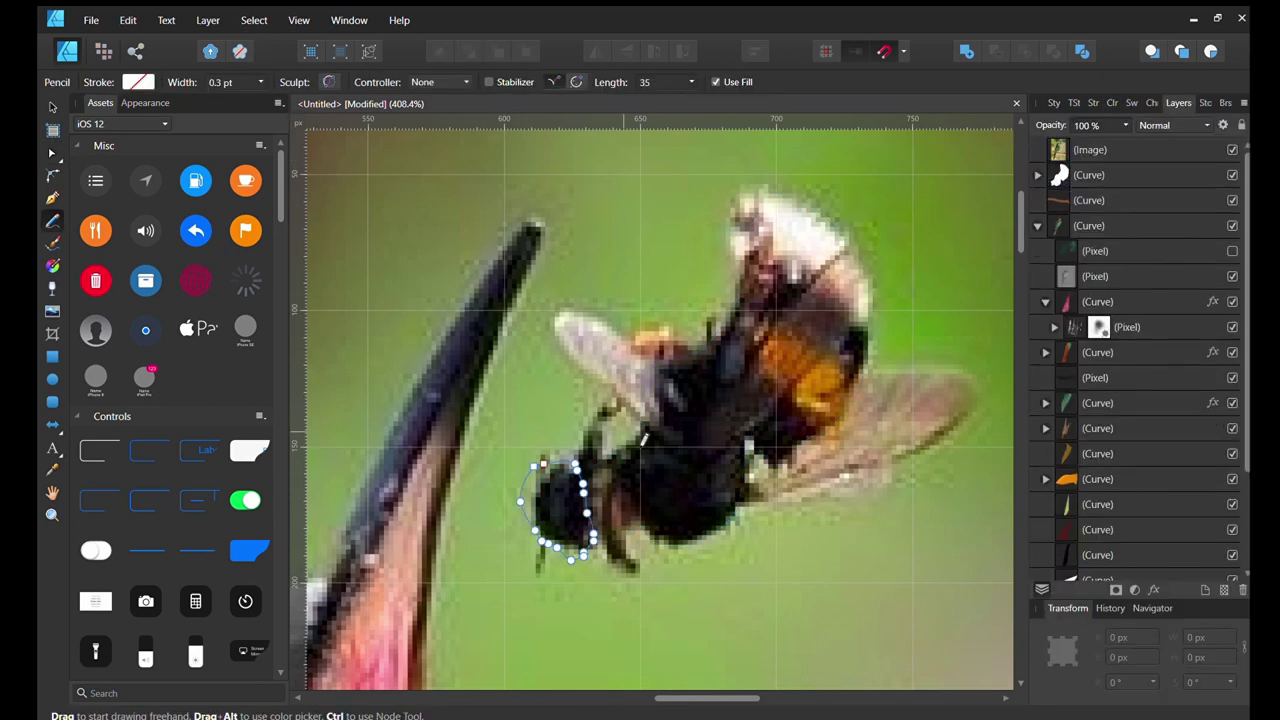
drag(760, 232, 852, 390)
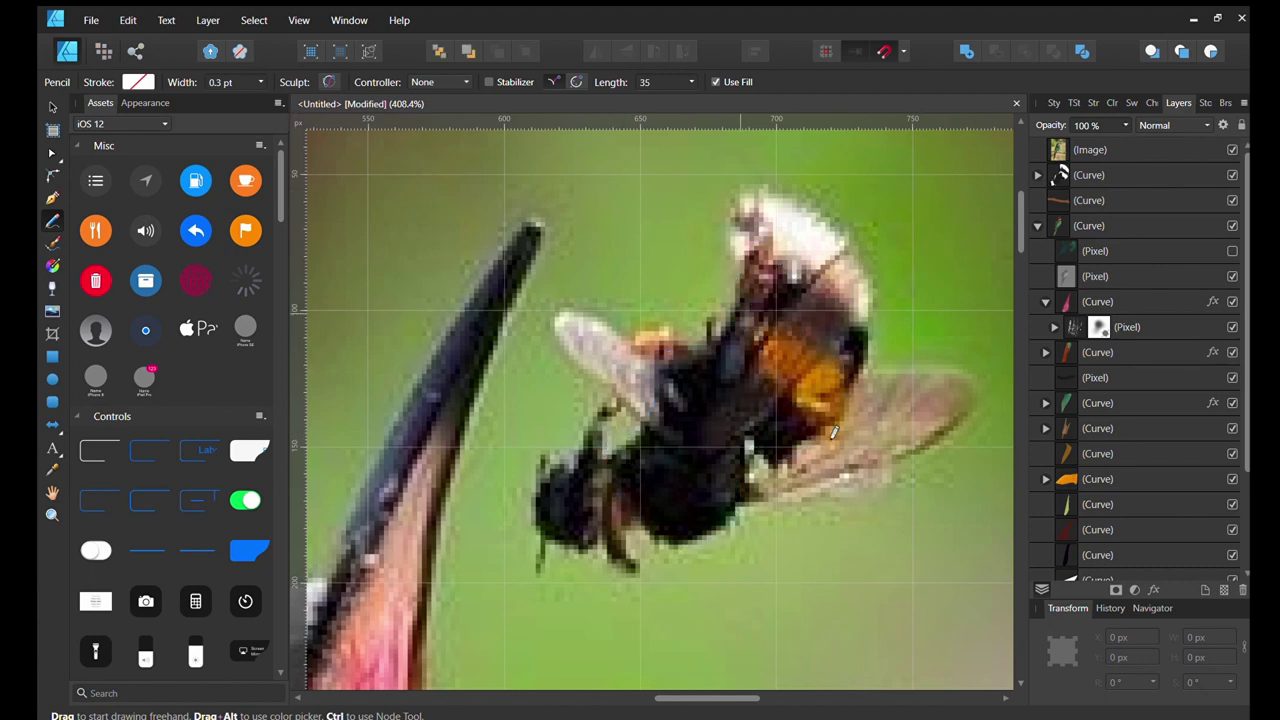
Check the bee's body, leg and orange band shapes, toggling the reference photo.
click(1112, 103)
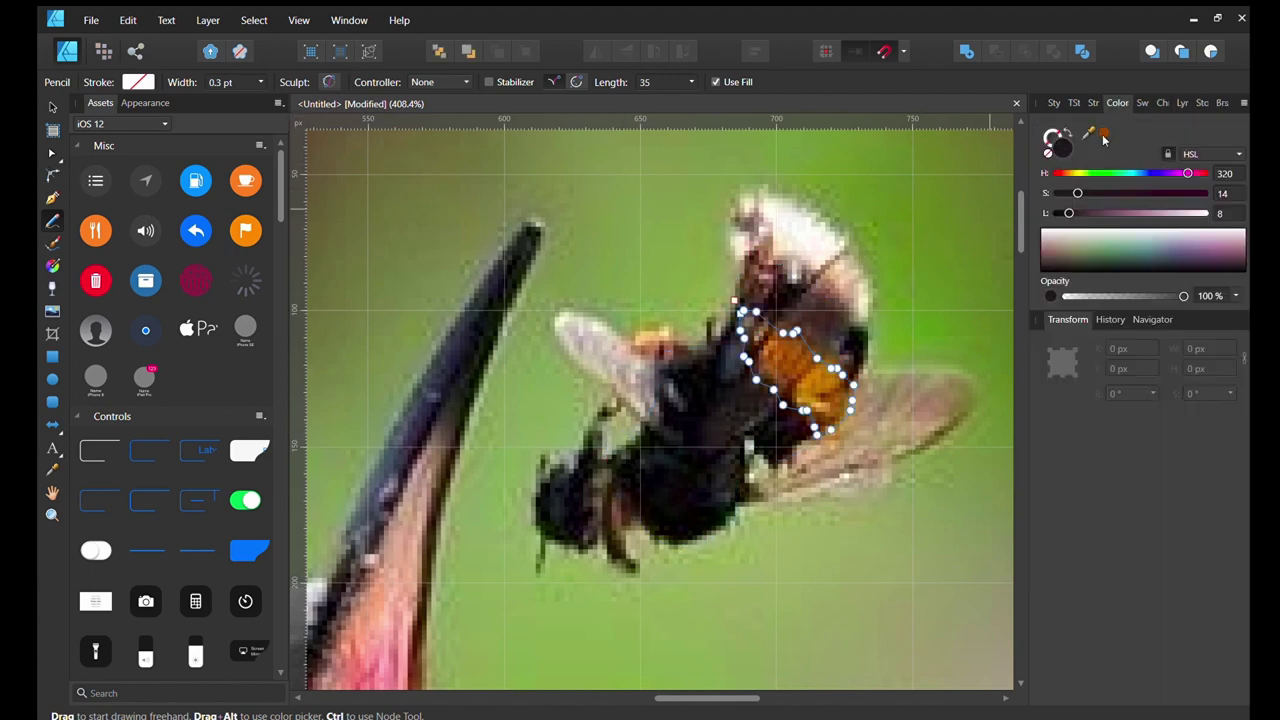
click(1182, 103)
click(1232, 149)
click(1126, 175)
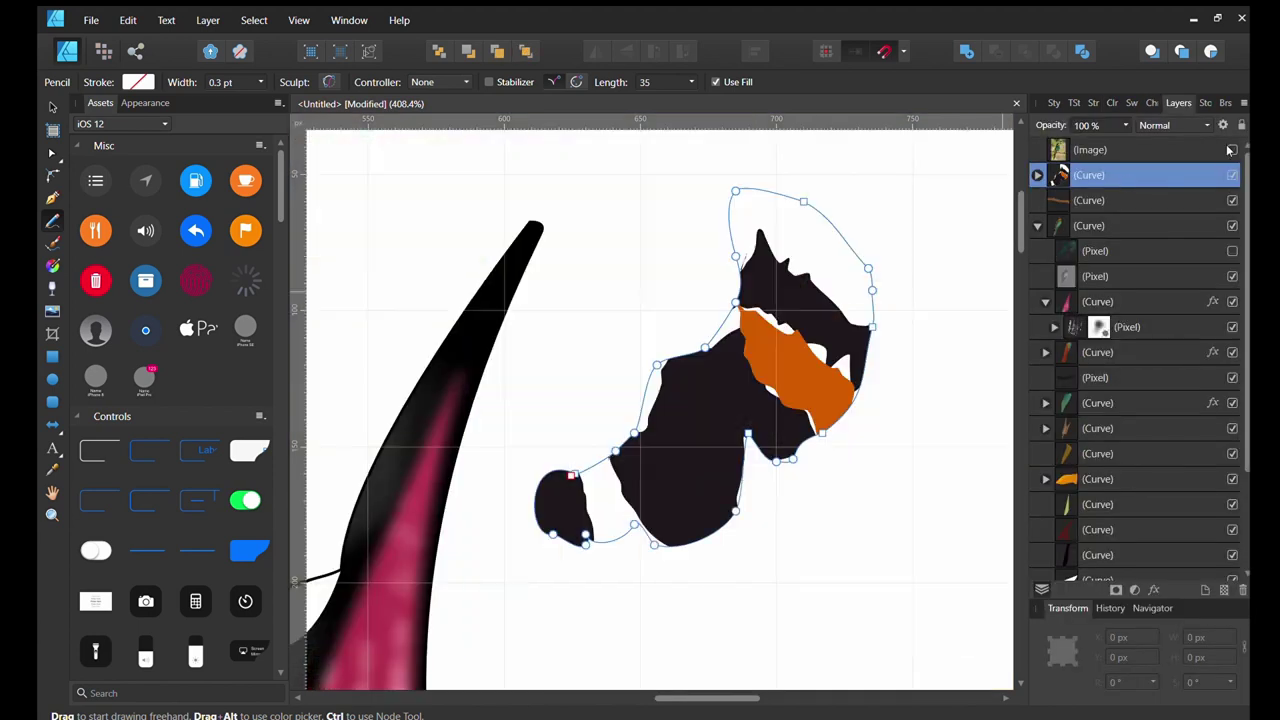
click(1232, 149)
click(1097, 301)
click(1112, 103)
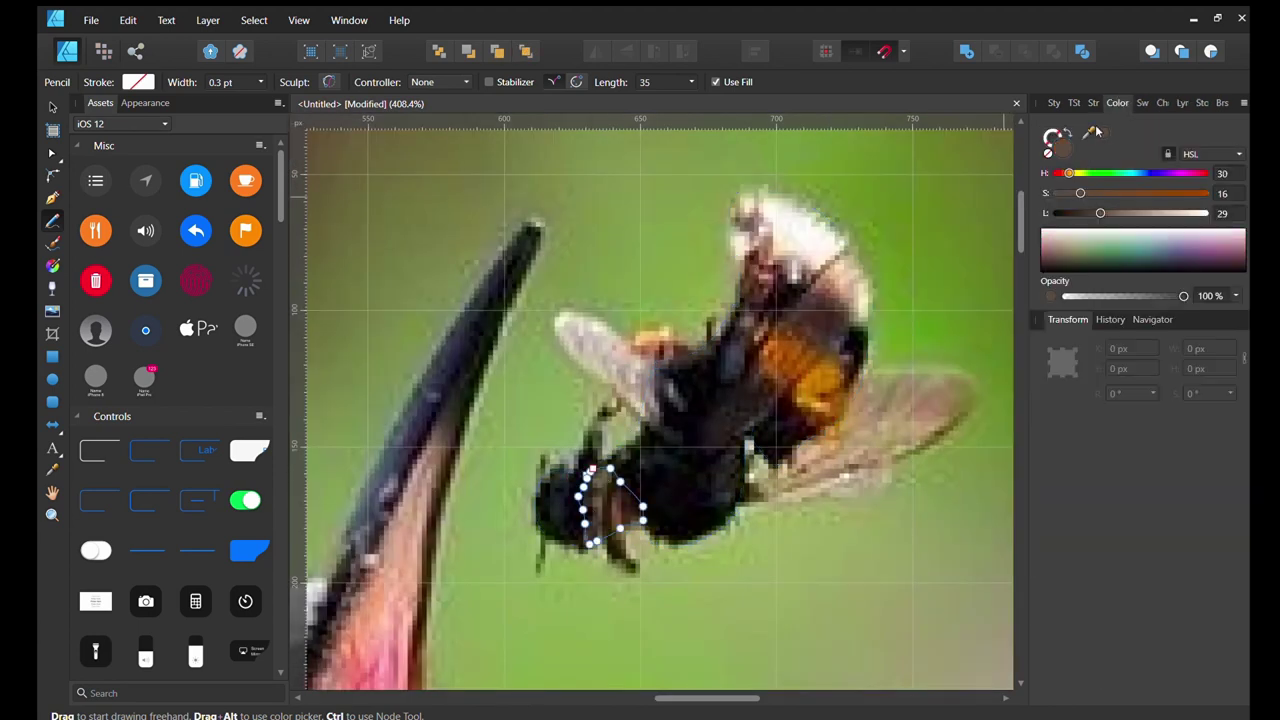
click(1182, 103)
click(1100, 251)
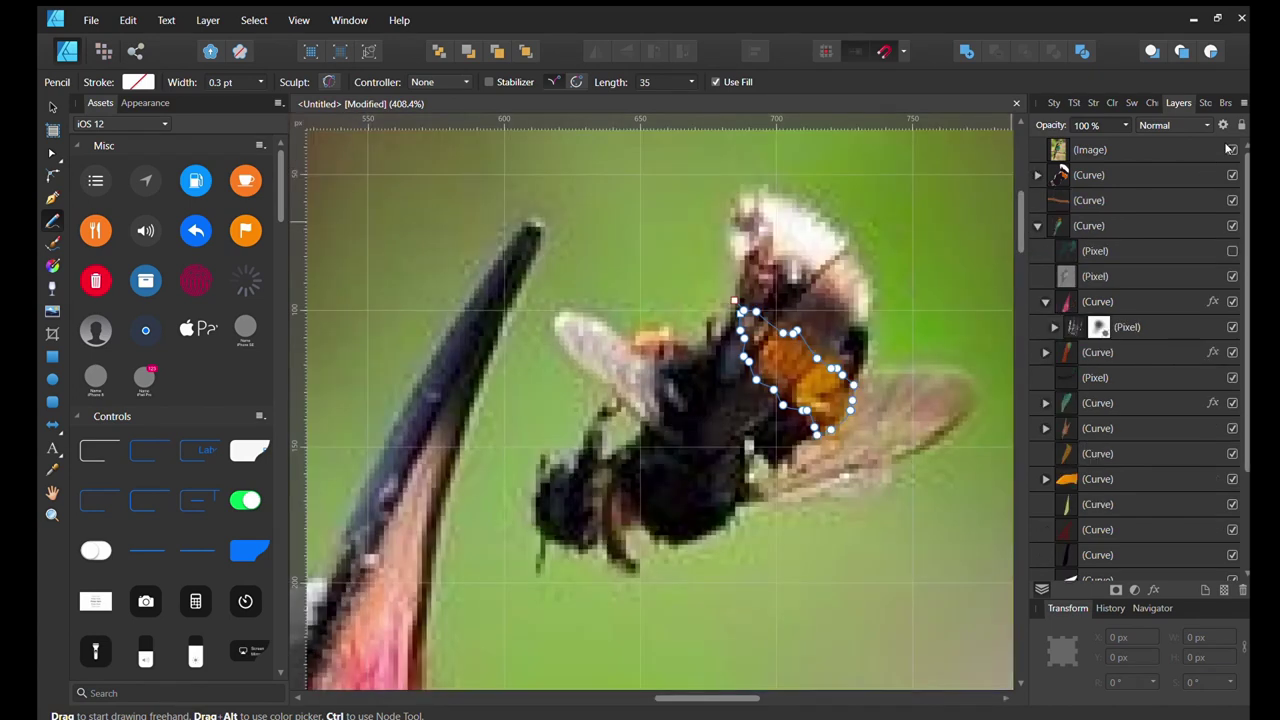
click(1037, 175)
click(1097, 225)
Pull the bee's thorax outline up and to the right with the Node tool.
key(v)
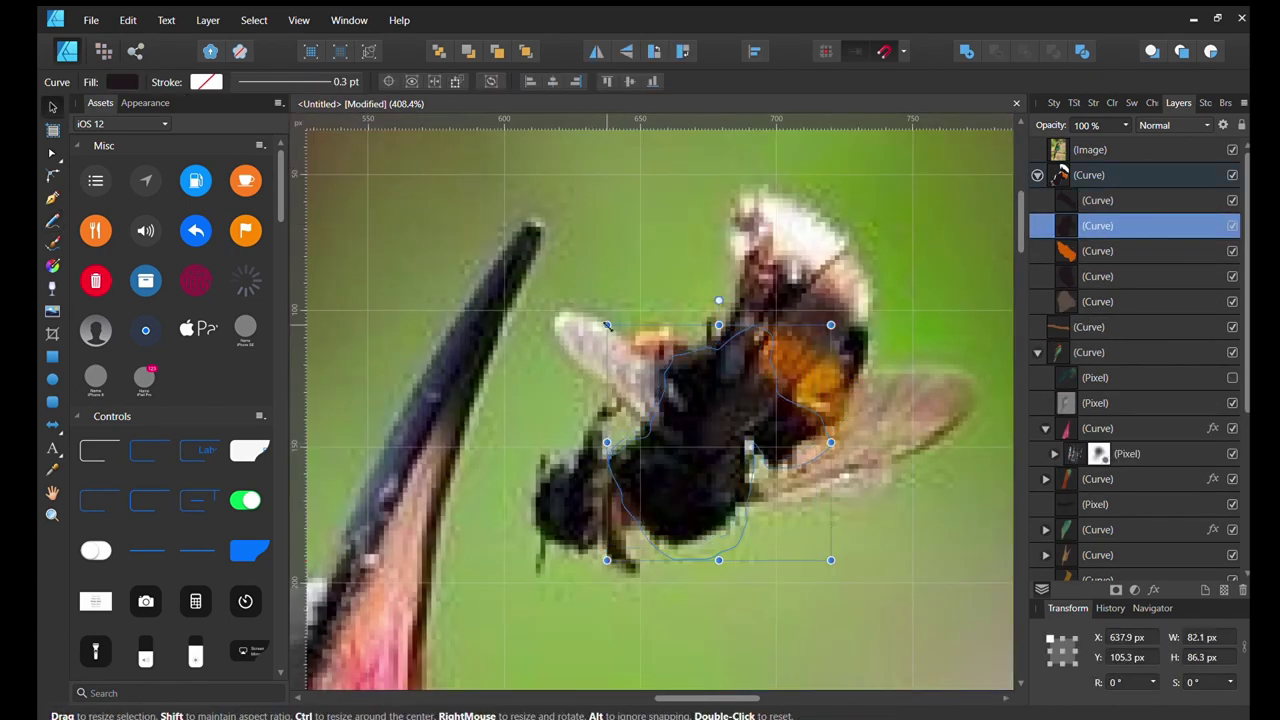
click(809, 223)
click(923, 300)
click(1232, 150)
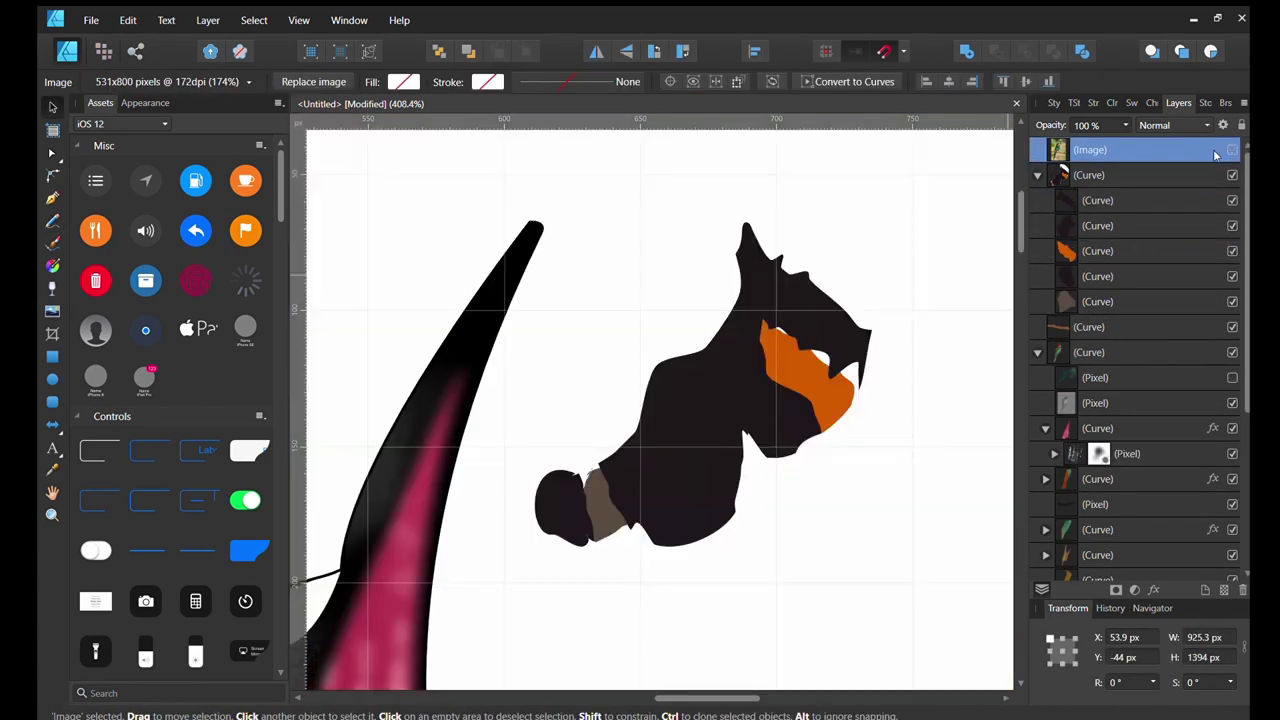
click(1230, 150)
click(1100, 175)
key(a)
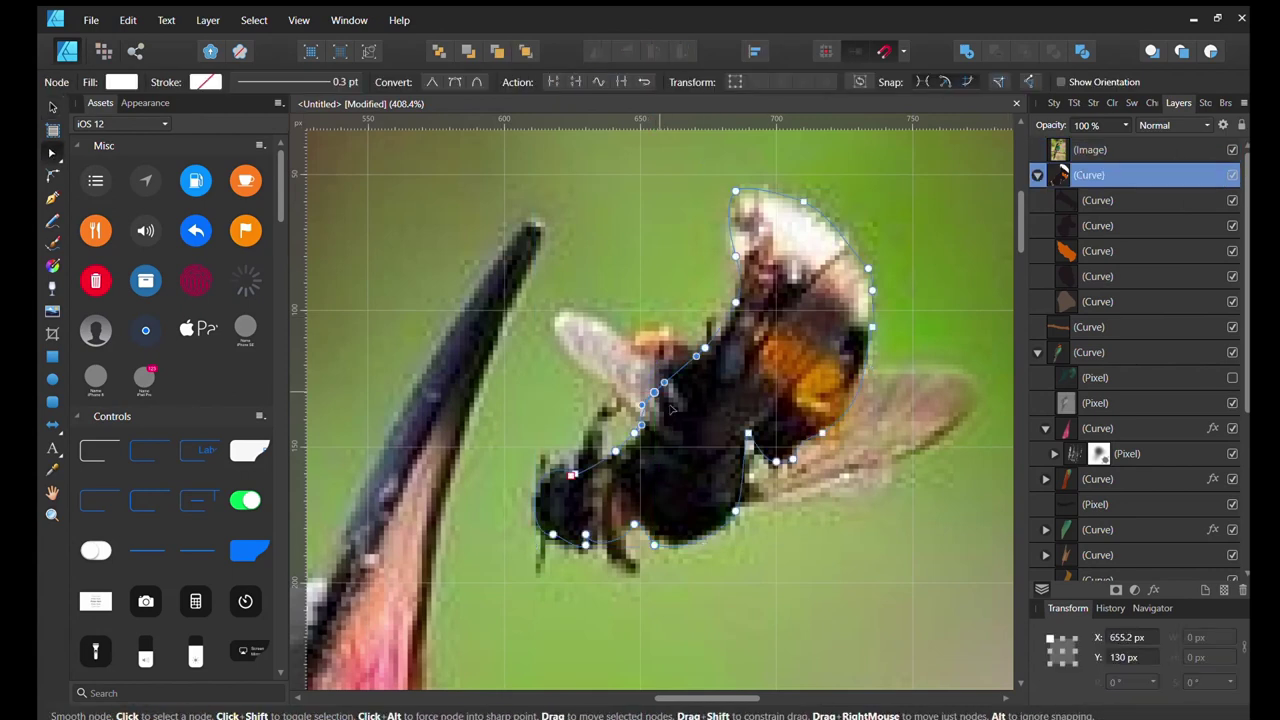
drag(726, 371, 757, 284)
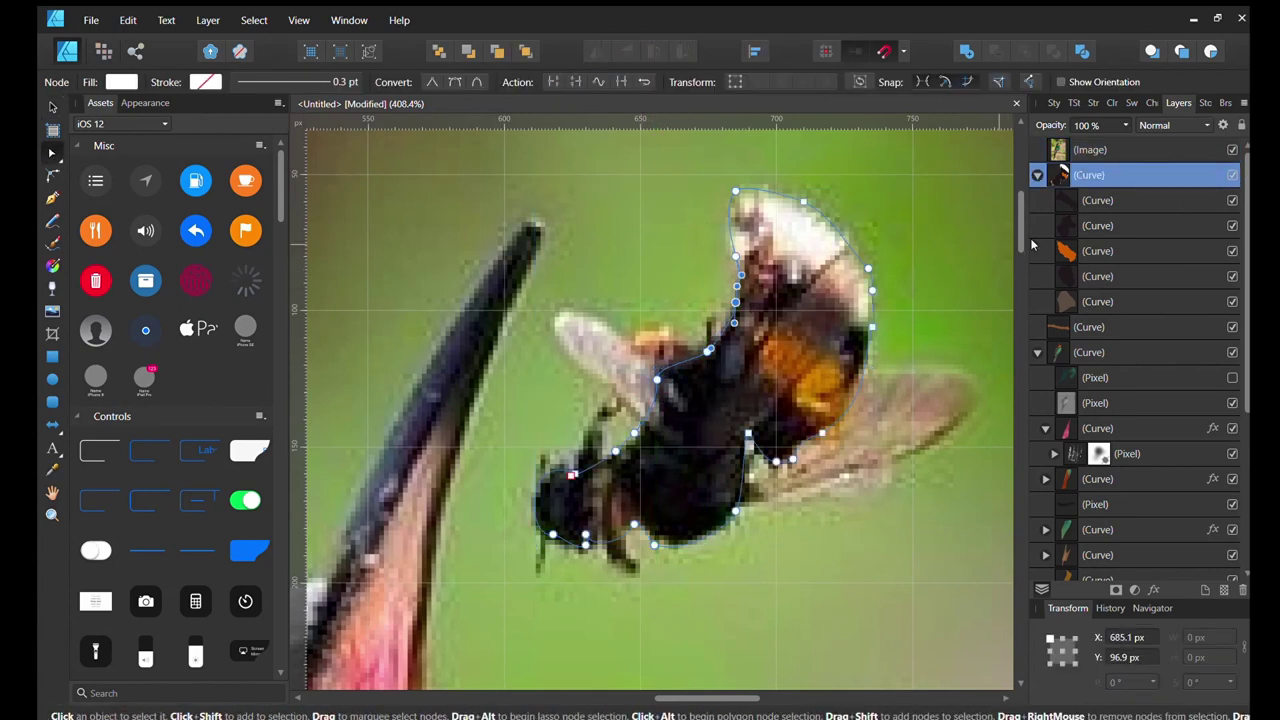
key(ctrl+d)
Outline the right wing, add vein lines, and group them clipped inside the wing.
click(52, 197)
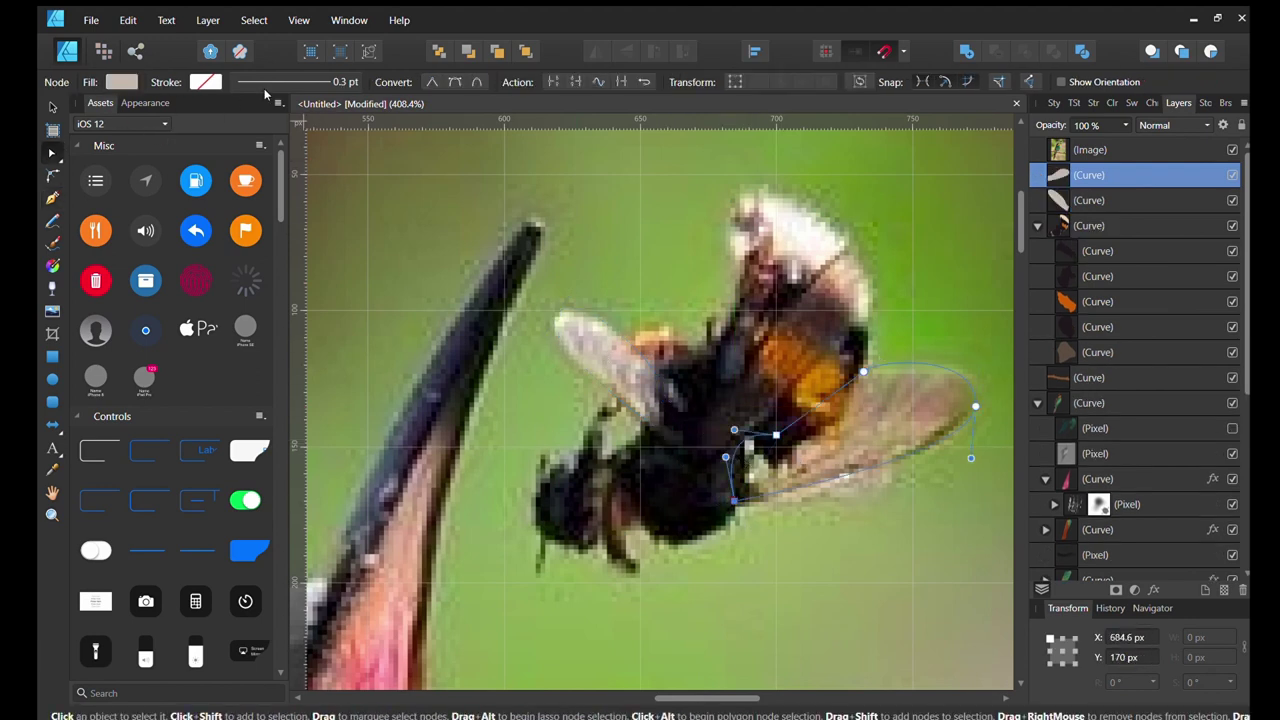
key(p)
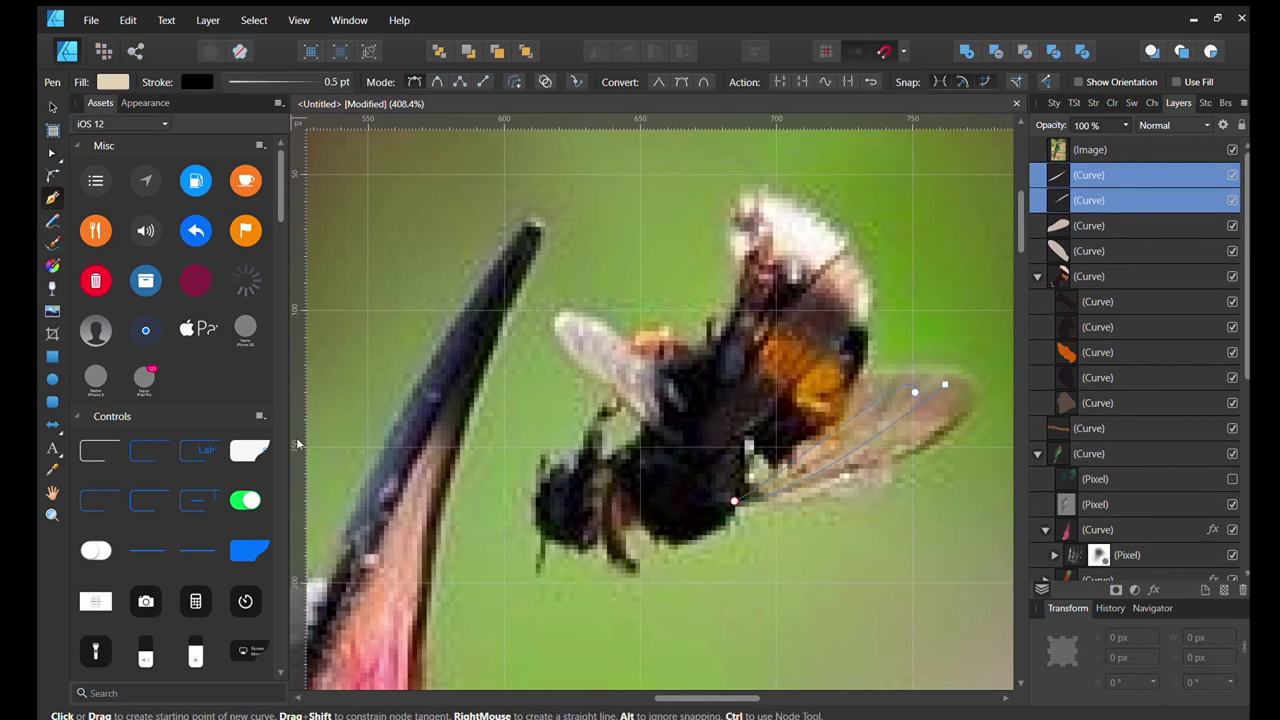
click(1232, 149)
shift+click(1134, 220)
key(ctrl+g)
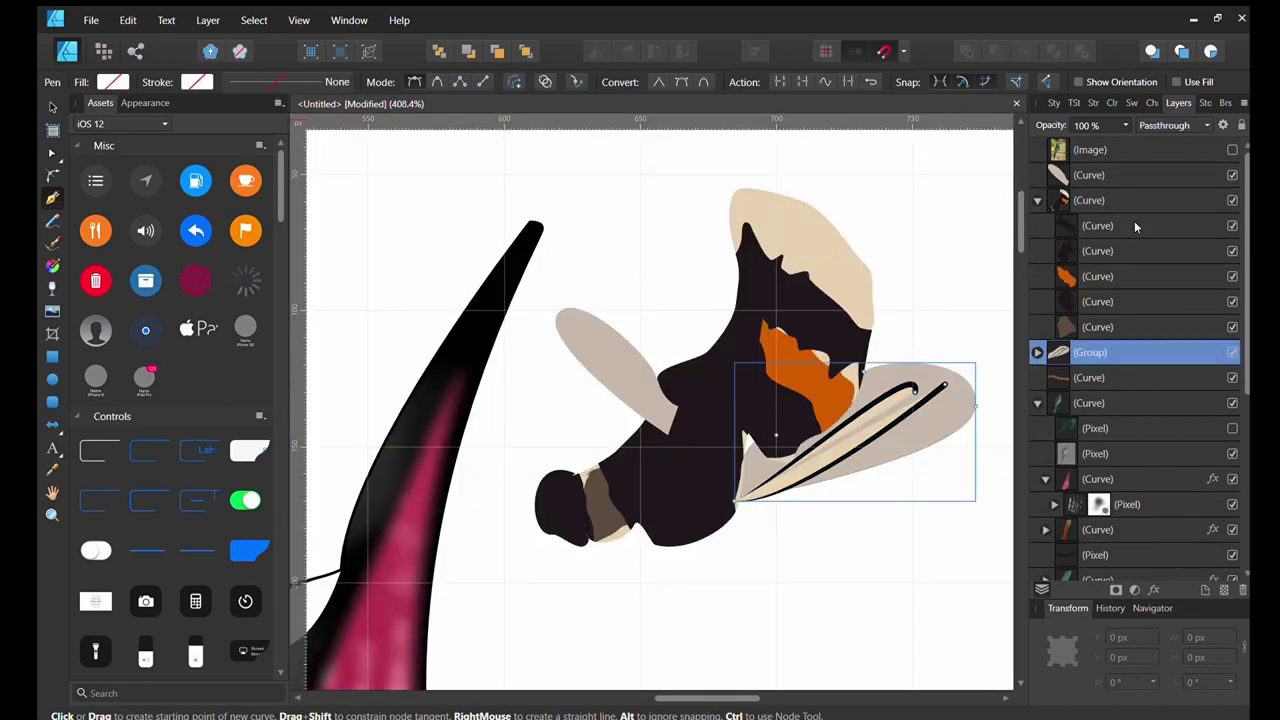
key(ctrl+j)
drag(1086, 295, 1066, 326)
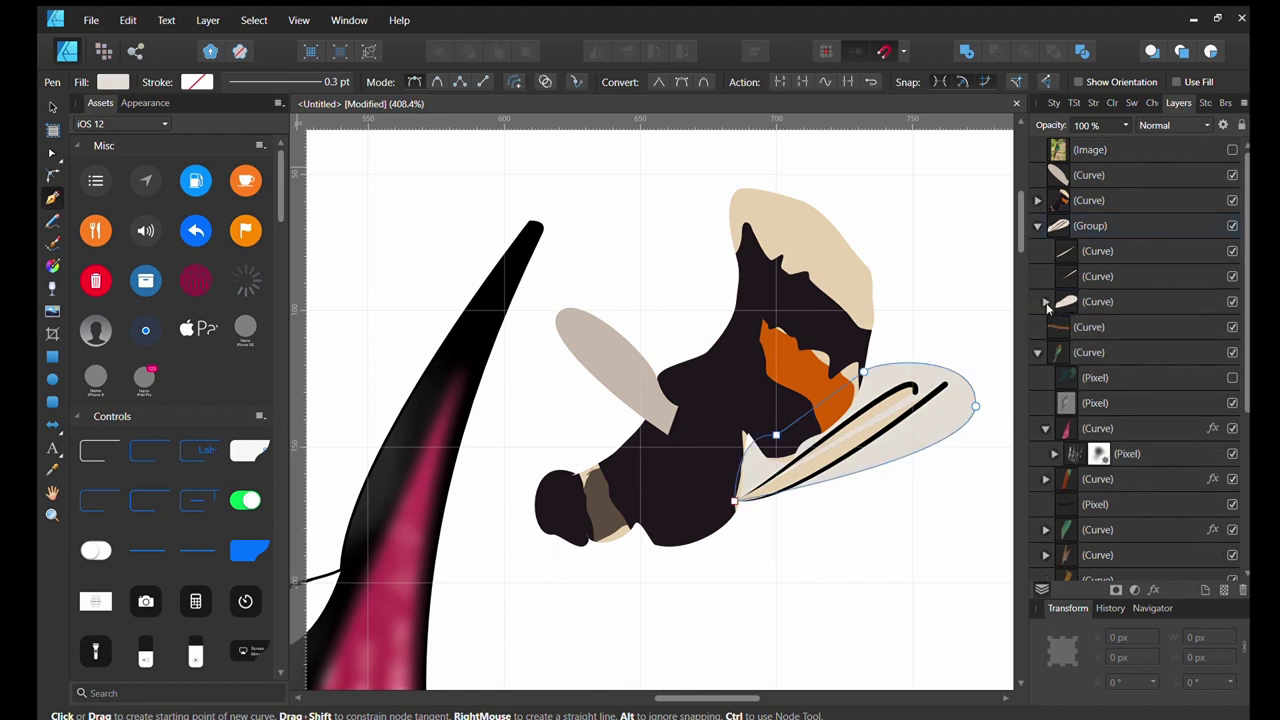
Fade the upper-left wing with a linear transparency gradient running from the body outward.
click(1131, 275)
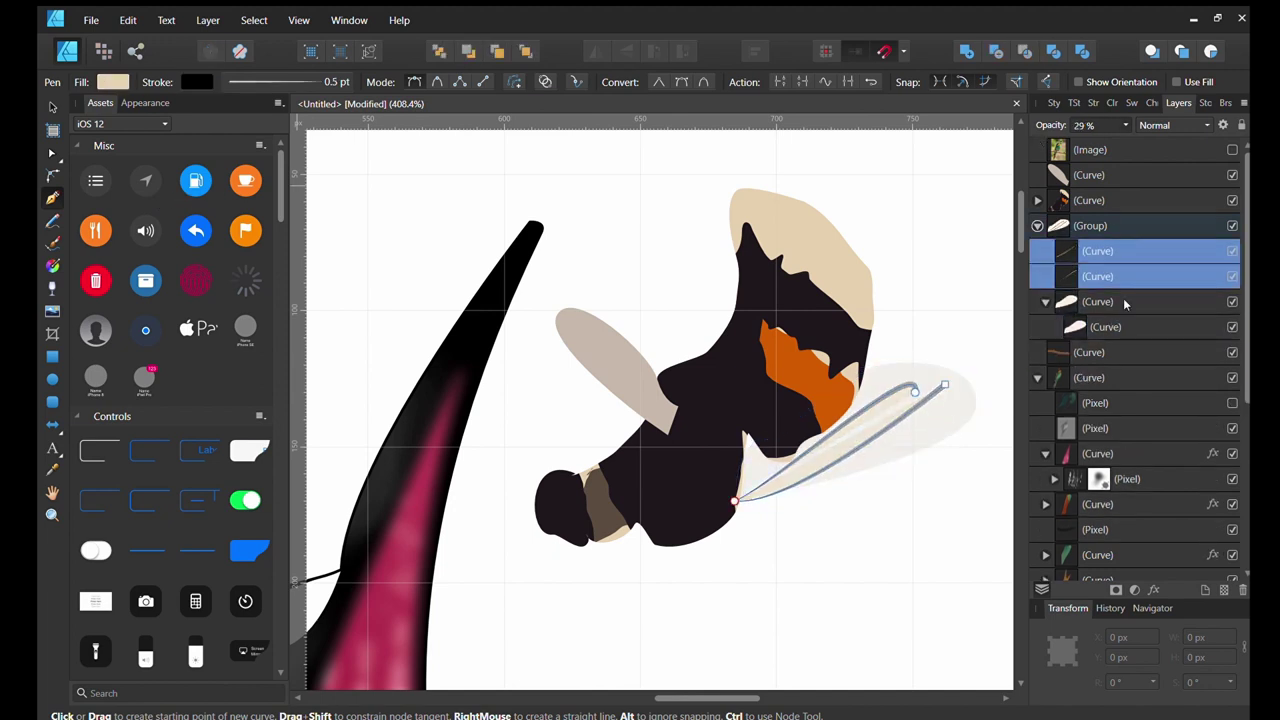
click(1100, 301)
click(1100, 175)
key(y)
mouse_move(631, 406)
mouse_down()
mouse_move(694, 431)
mouse_move(651, 406)
mouse_up()
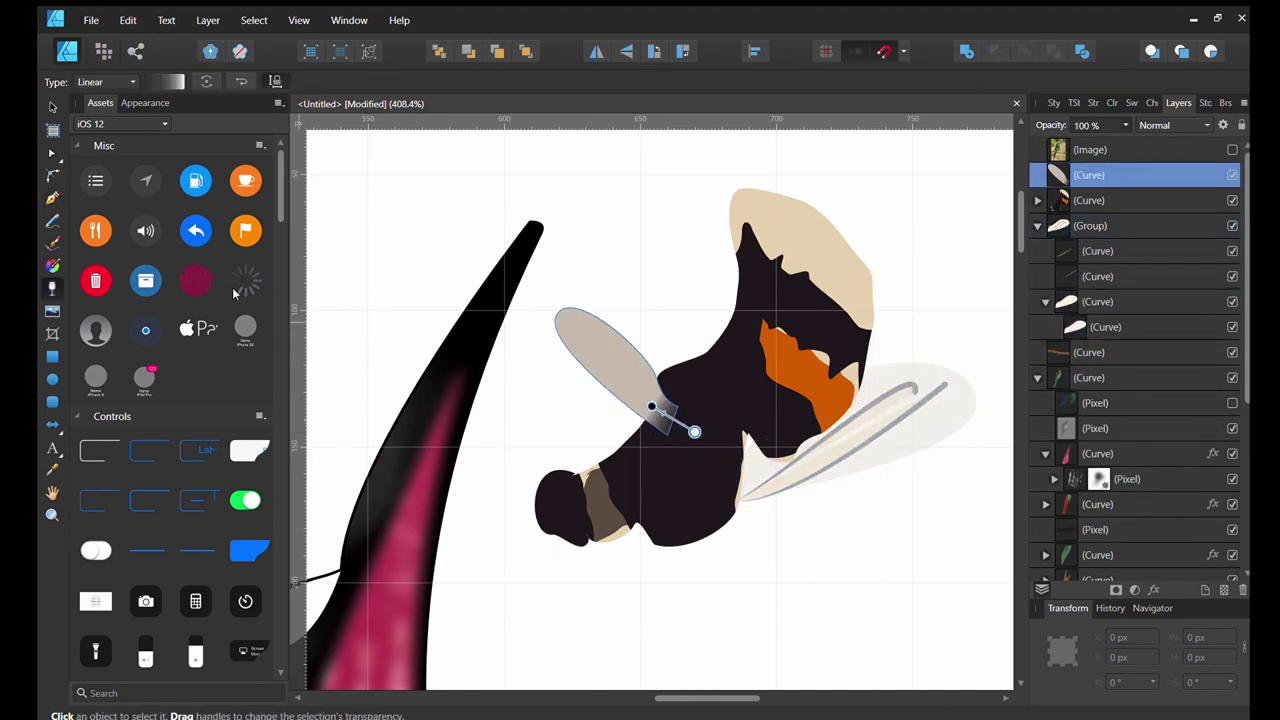
click(1037, 200)
click(1097, 225)
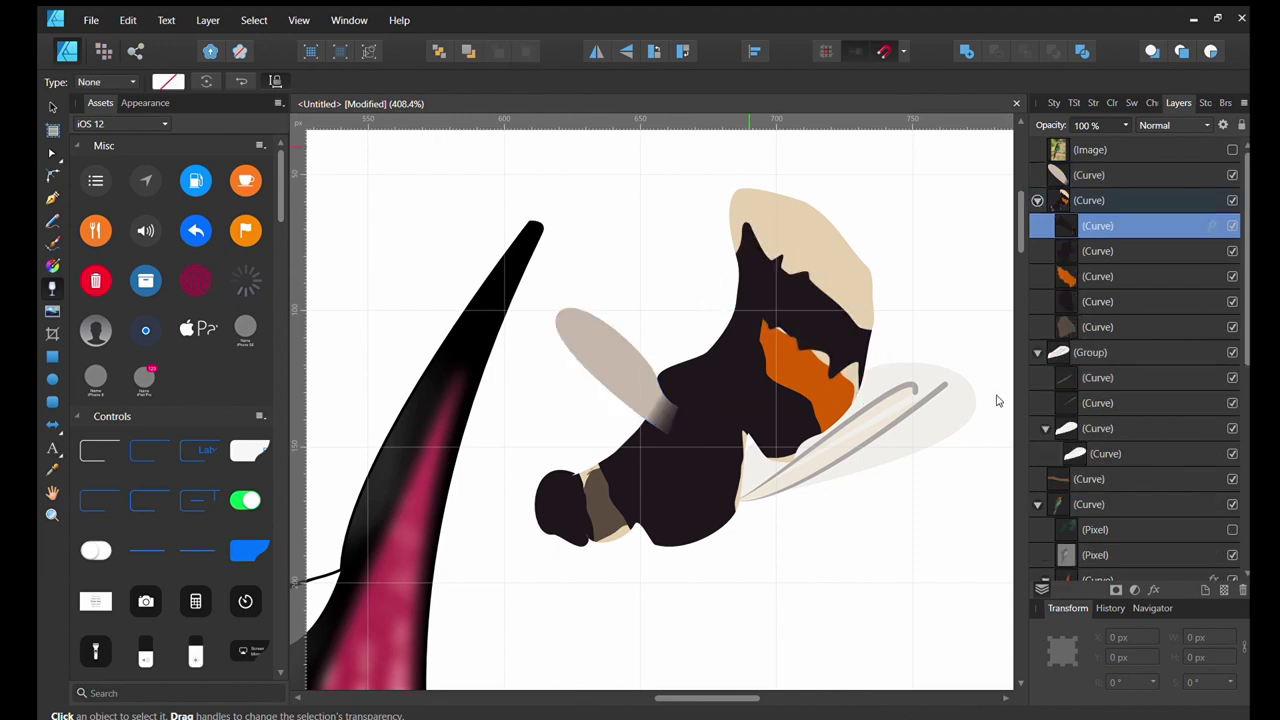
click(1097, 200)
Smooth the bee's head-to-neck notch, then group the wing and body parts together.
key(a)
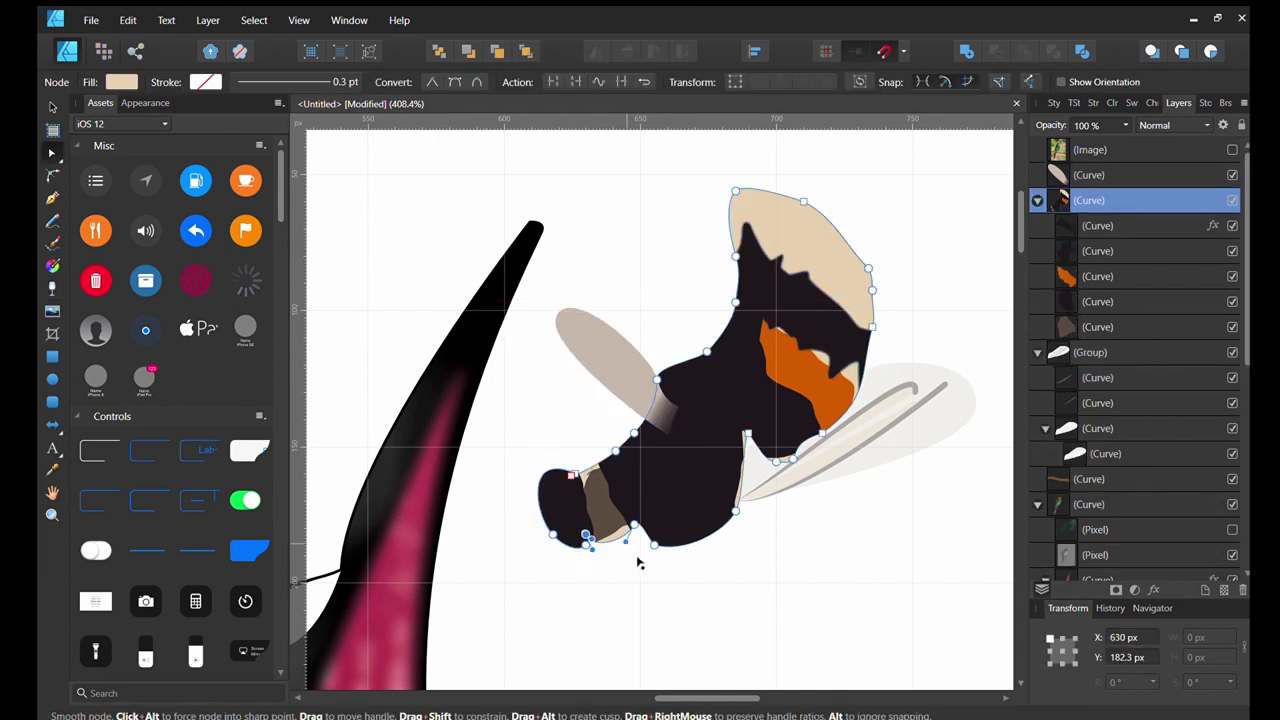
mouse_move(430, 458)
mouse_down()
mouse_move(608, 544)
mouse_move(586, 477)
mouse_up()
ctrl+scroll(608, 544, up, 5)
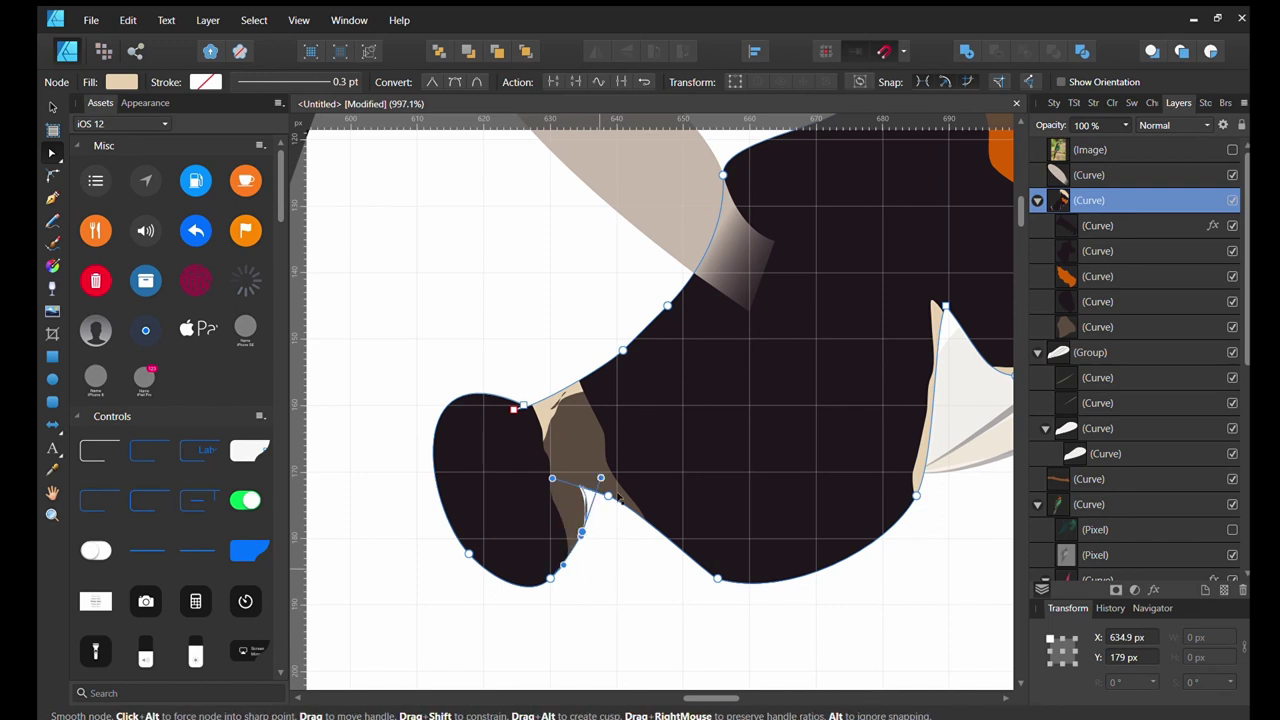
drag(522, 404, 531, 403)
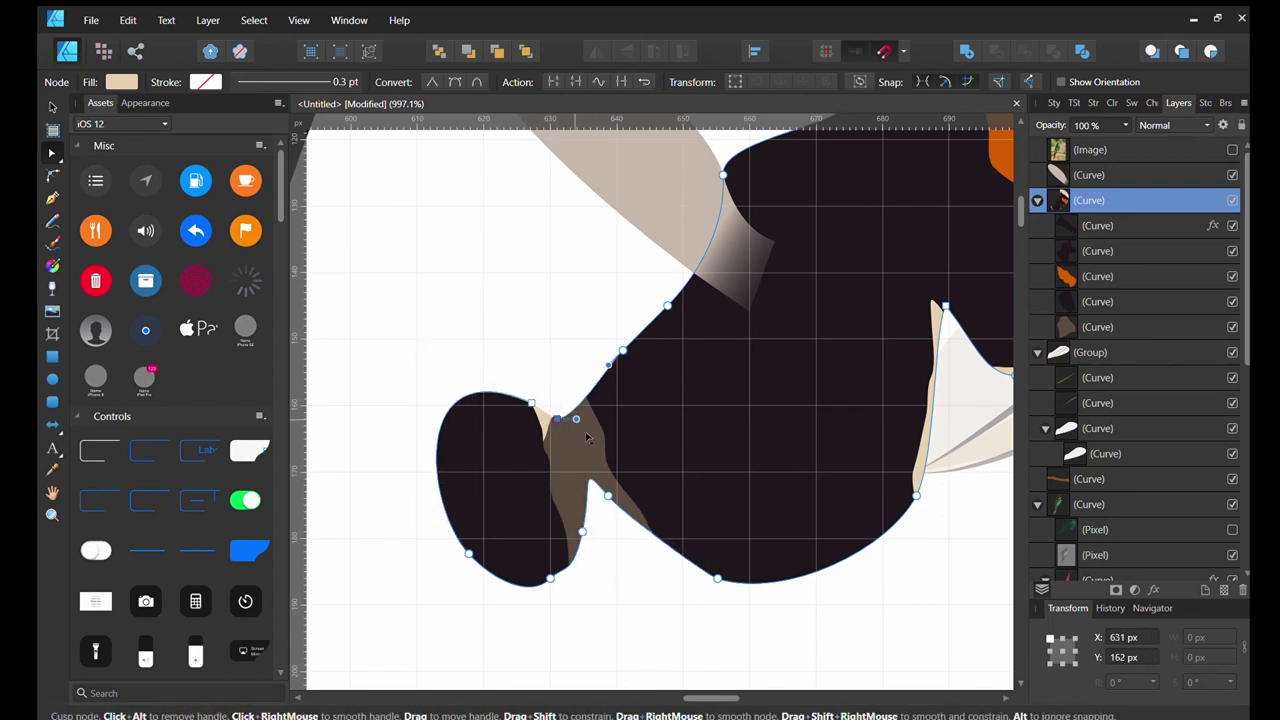
drag(622, 350, 630, 357)
ctrl+scroll(630, 357, down, 5)
shift+click(530, 350)
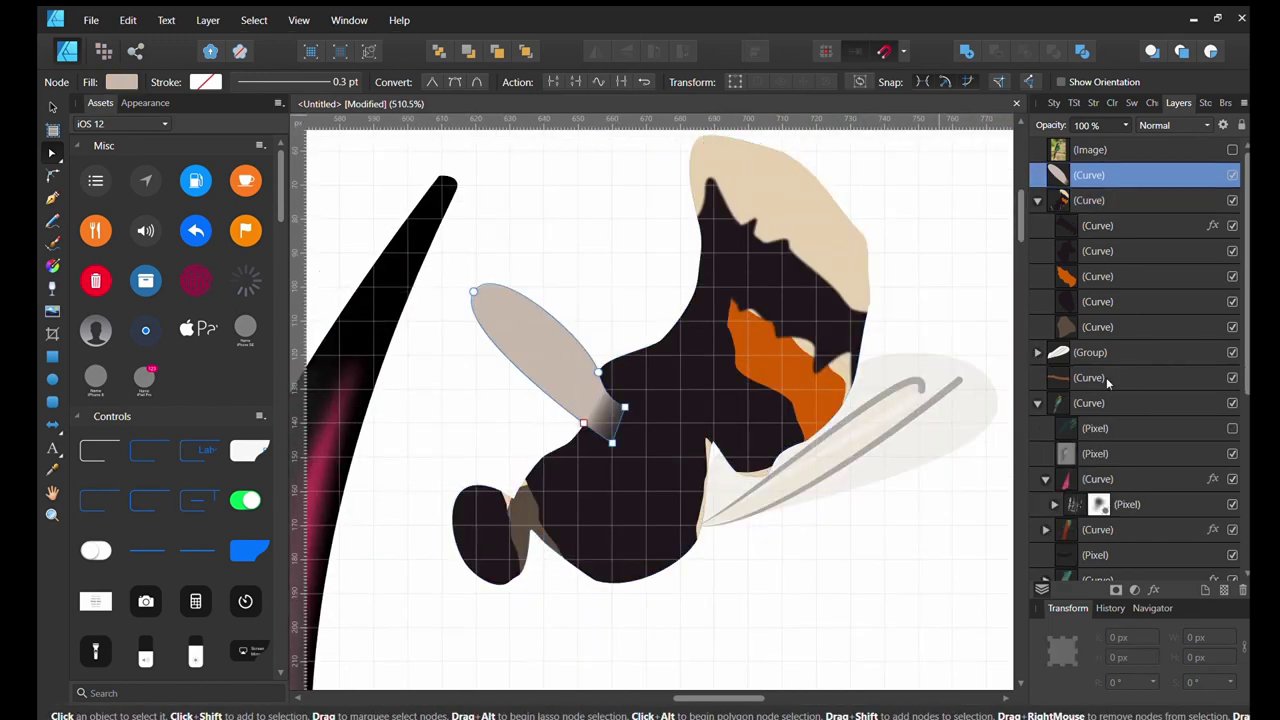
shift+click(850, 450)
key(ctrl+g)
Draw thin black antennae and legs with the Pencil tool, deleting one unwanted stroke.
key(n)
drag(482, 428, 470, 490)
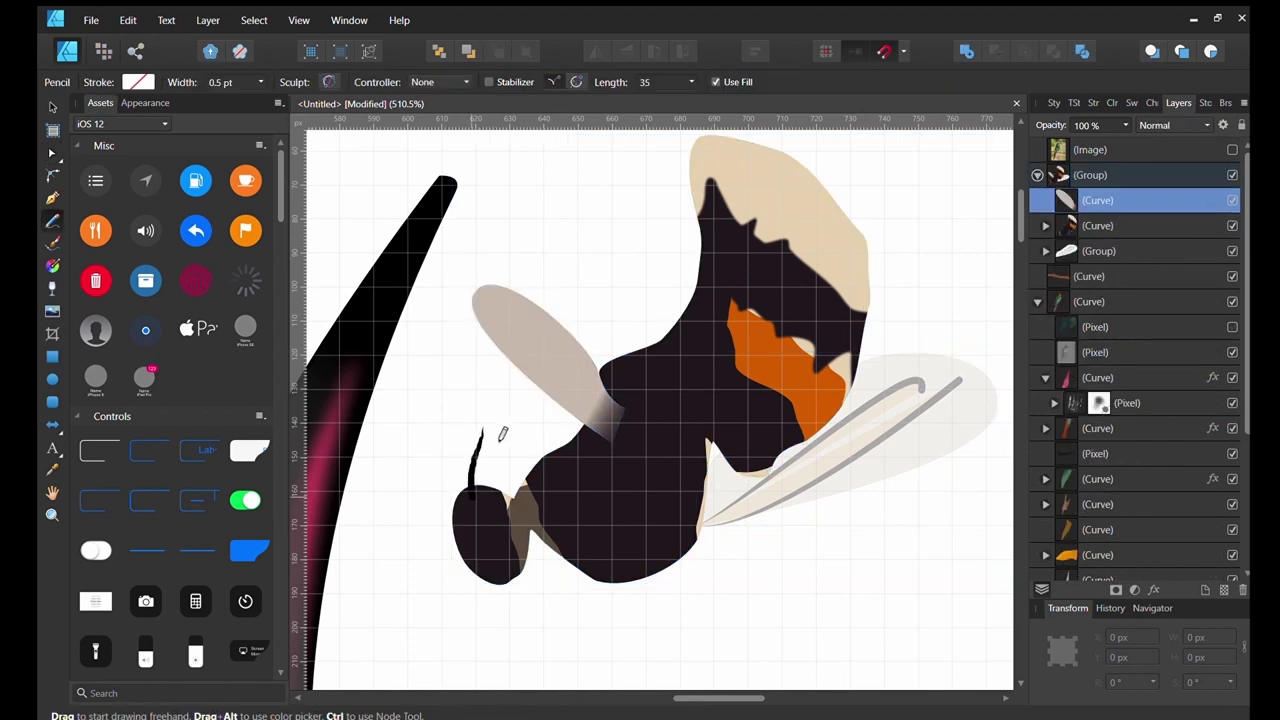
drag(476, 550, 428, 608)
click(1112, 103)
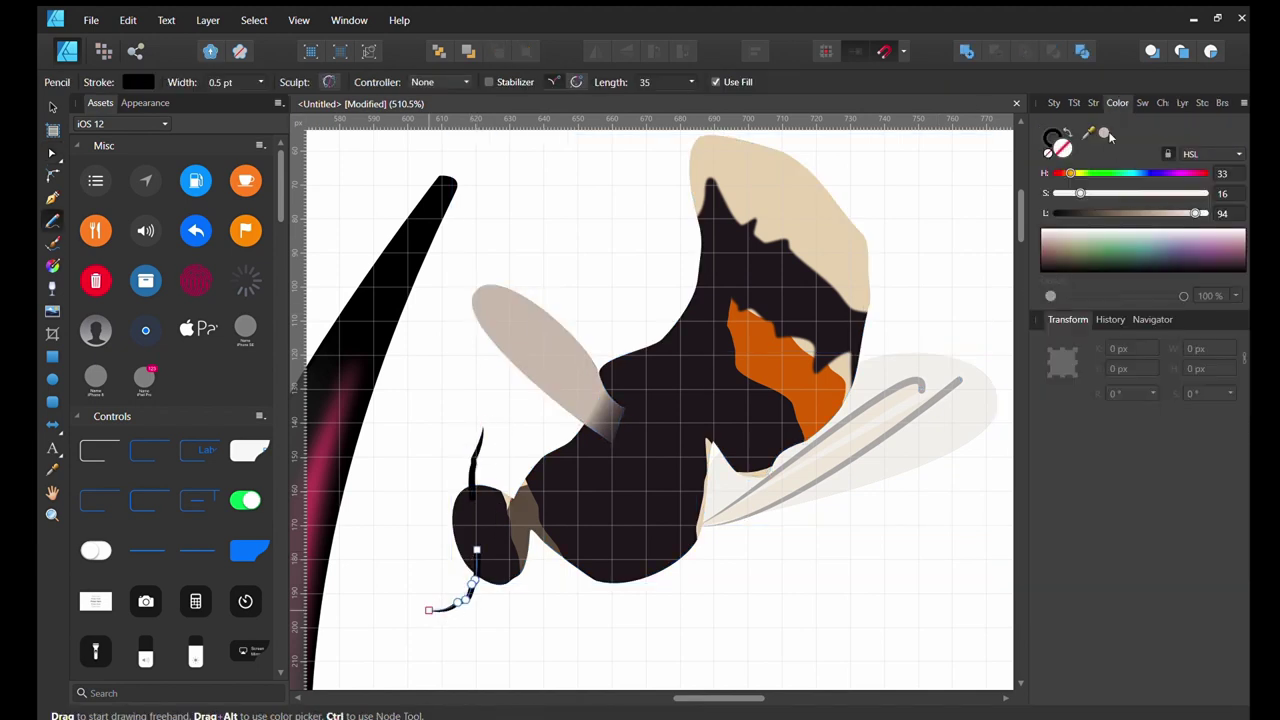
click(1178, 103)
drag(535, 475, 543, 390)
click(1232, 149)
drag(540, 555, 595, 630)
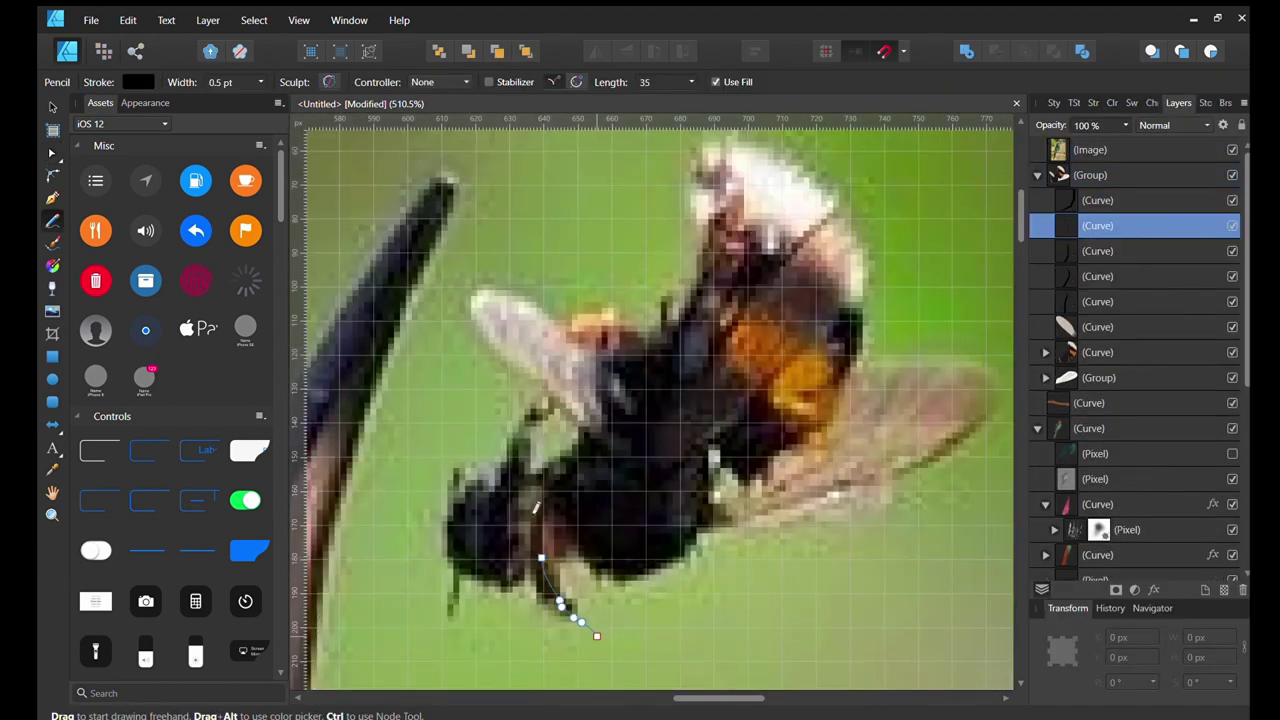
drag(663, 250, 650, 345)
click(1232, 149)
key(a)
key(Delete)
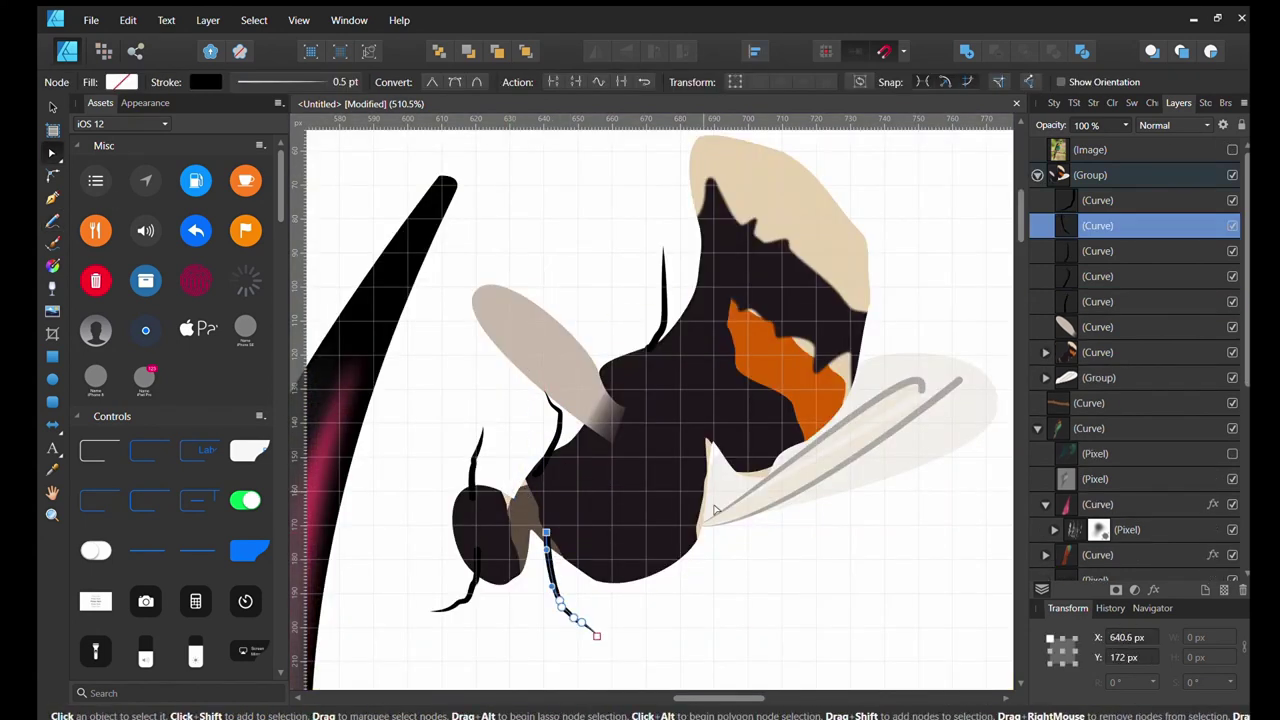
Draw a vein line on the upper-left wing and nest a new pixel layer inside it.
click(592, 398)
key(p)
mouse_move(483, 288)
mouse_down()
mouse_move(628, 430)
mouse_move(509, 267)
mouse_up()
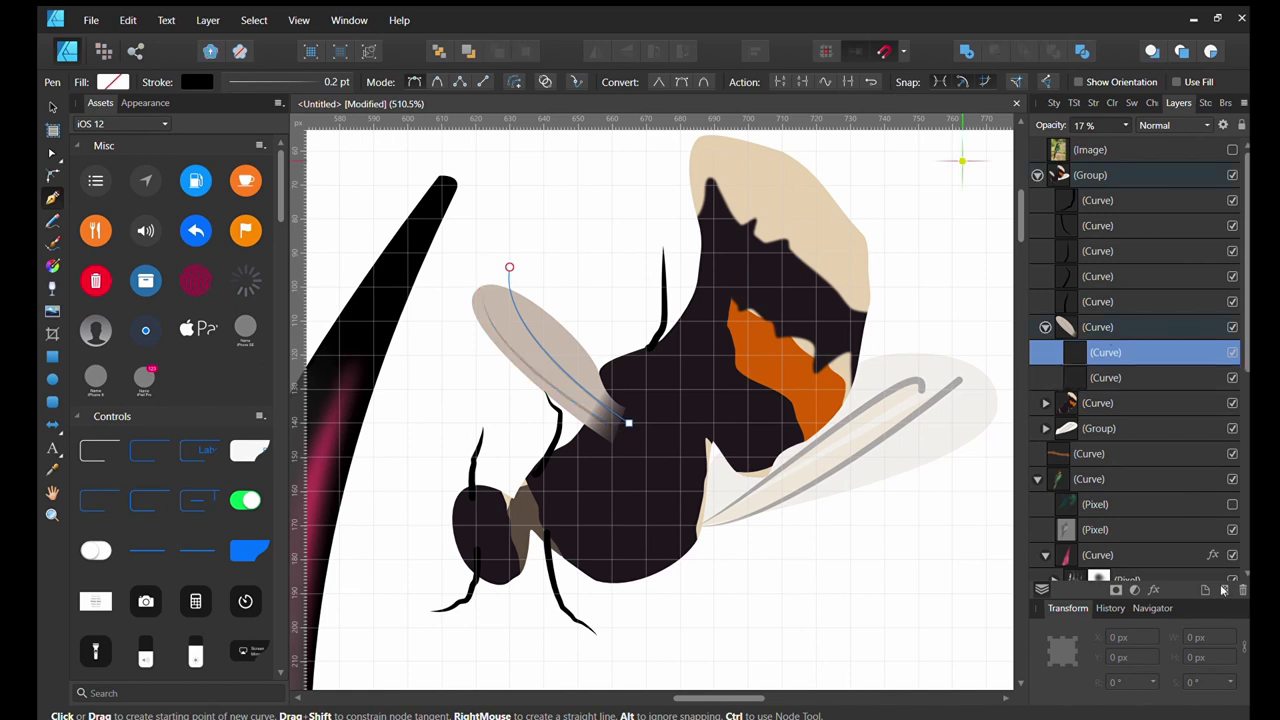
key(ctrl+shift+n)
key(ctrl+2)
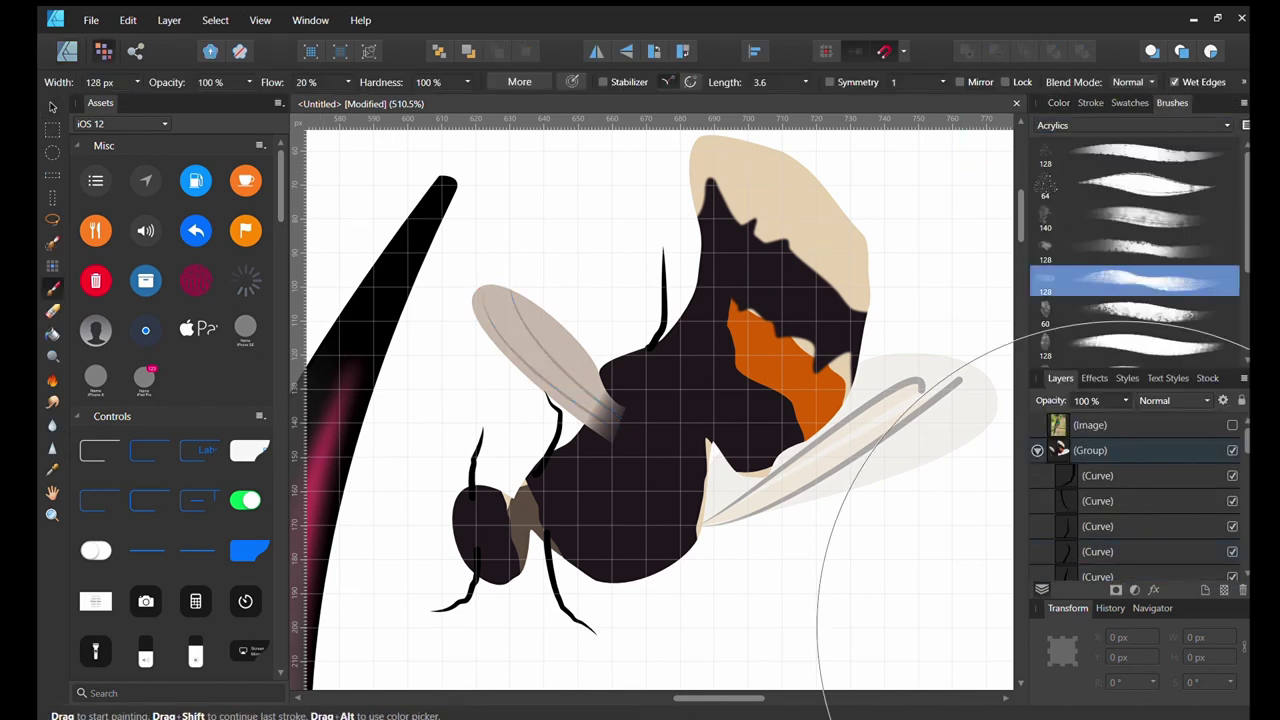
Brush low-opacity grey texture over the wings and body, adding a pixel layer for the orange band.
click(1058, 103)
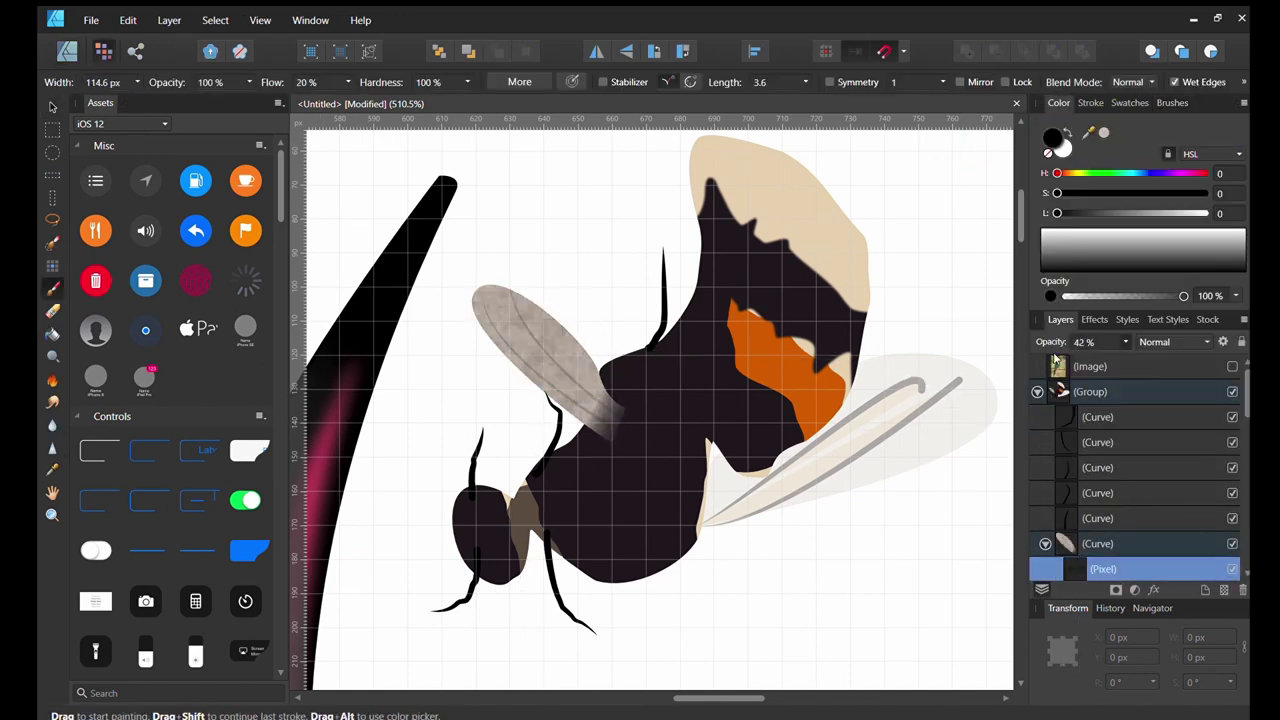
scroll(1140, 470, down, 6)
drag(820, 470, 960, 400)
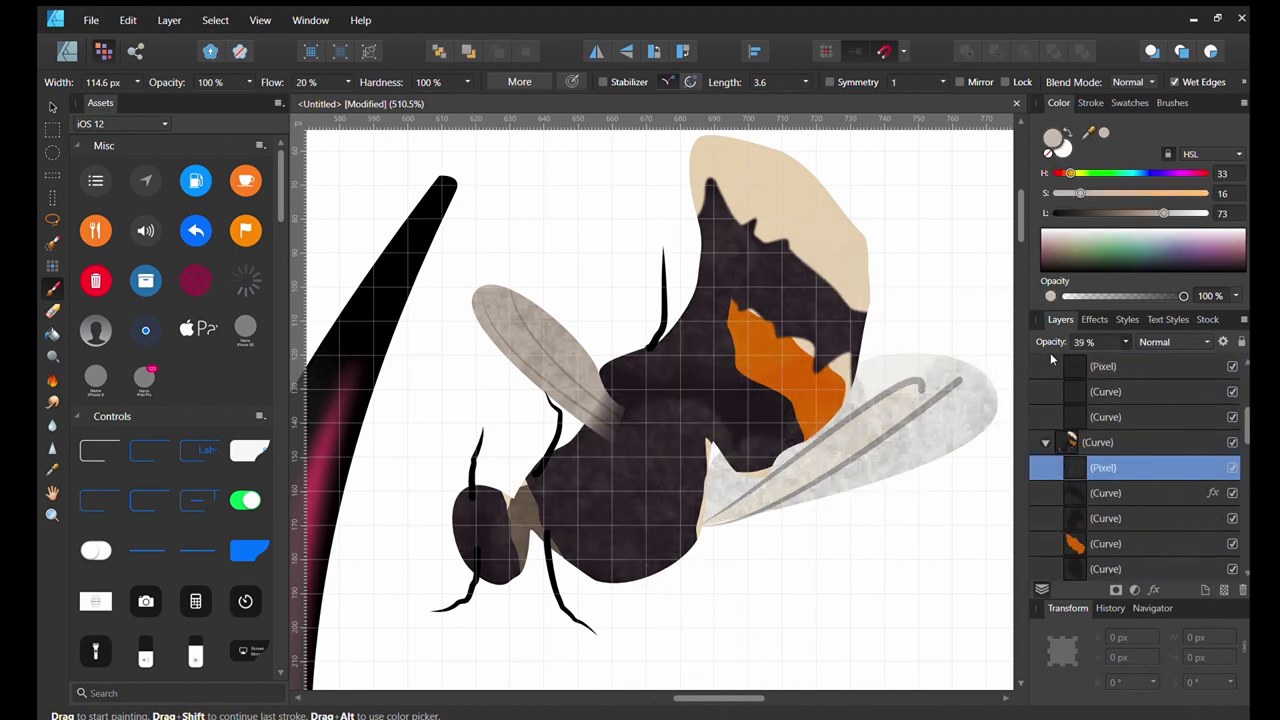
click(1222, 590)
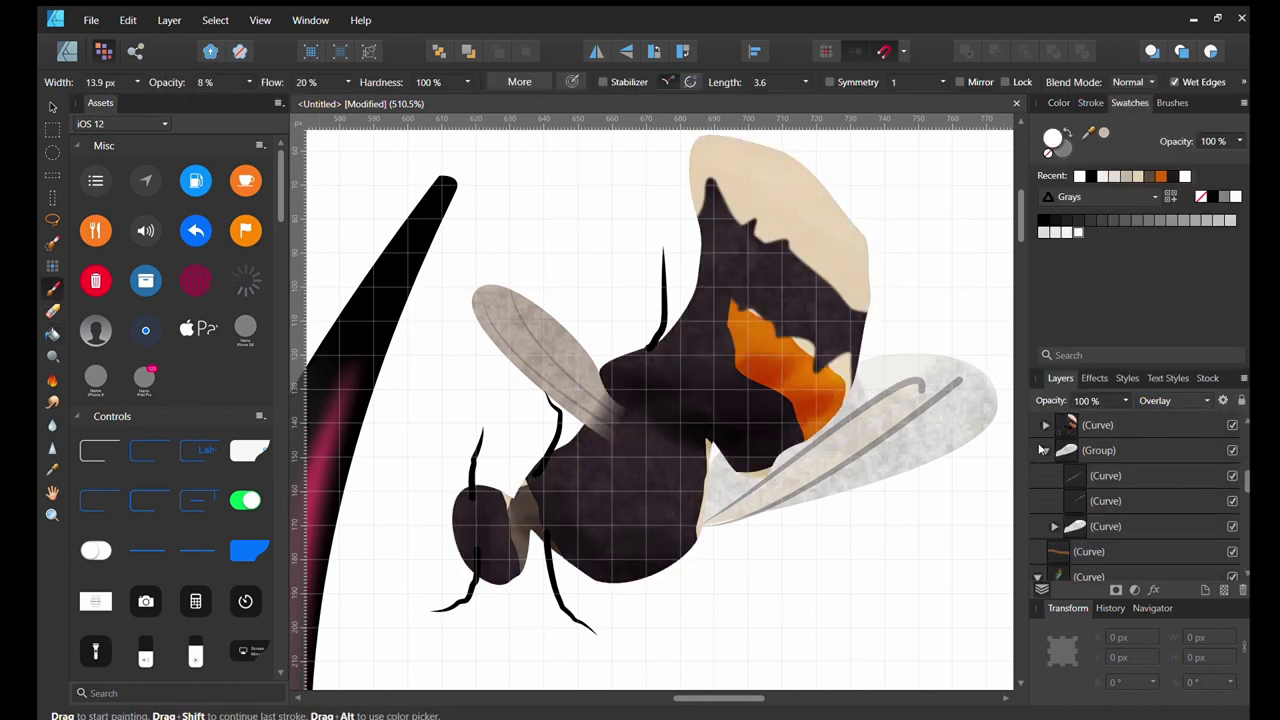
click(1043, 450)
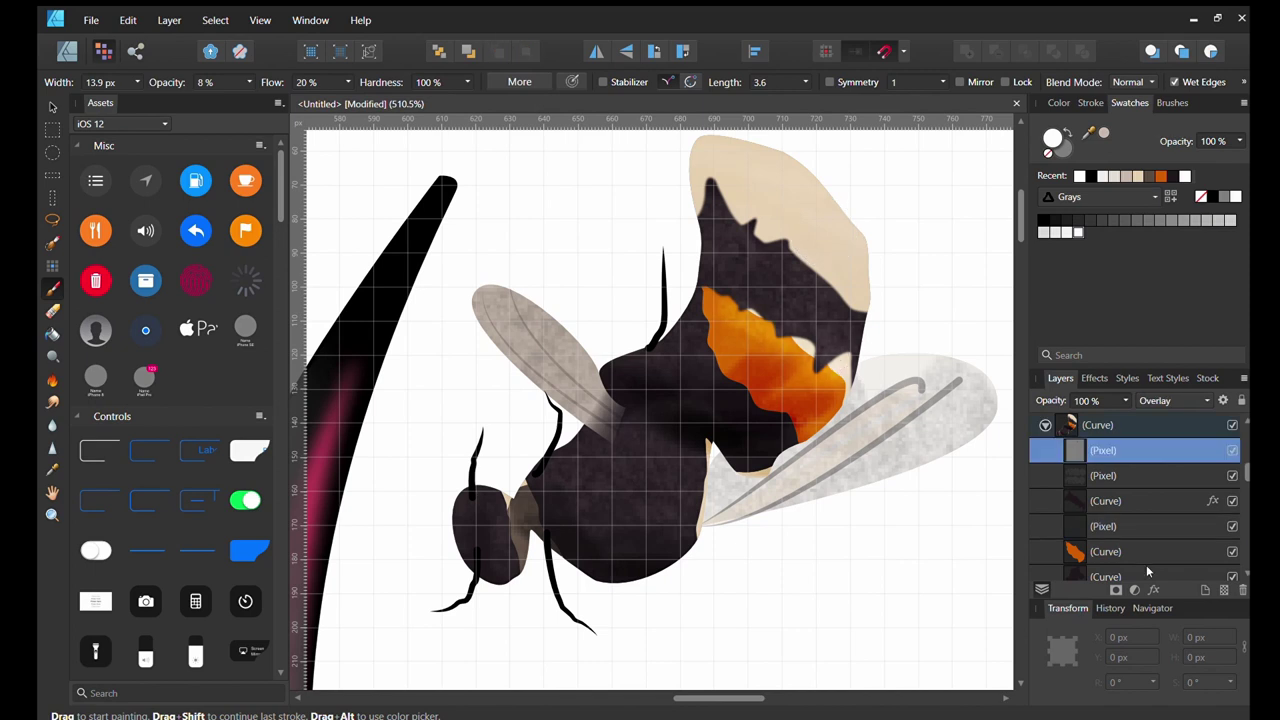
key(v)
key(ctrl+d)
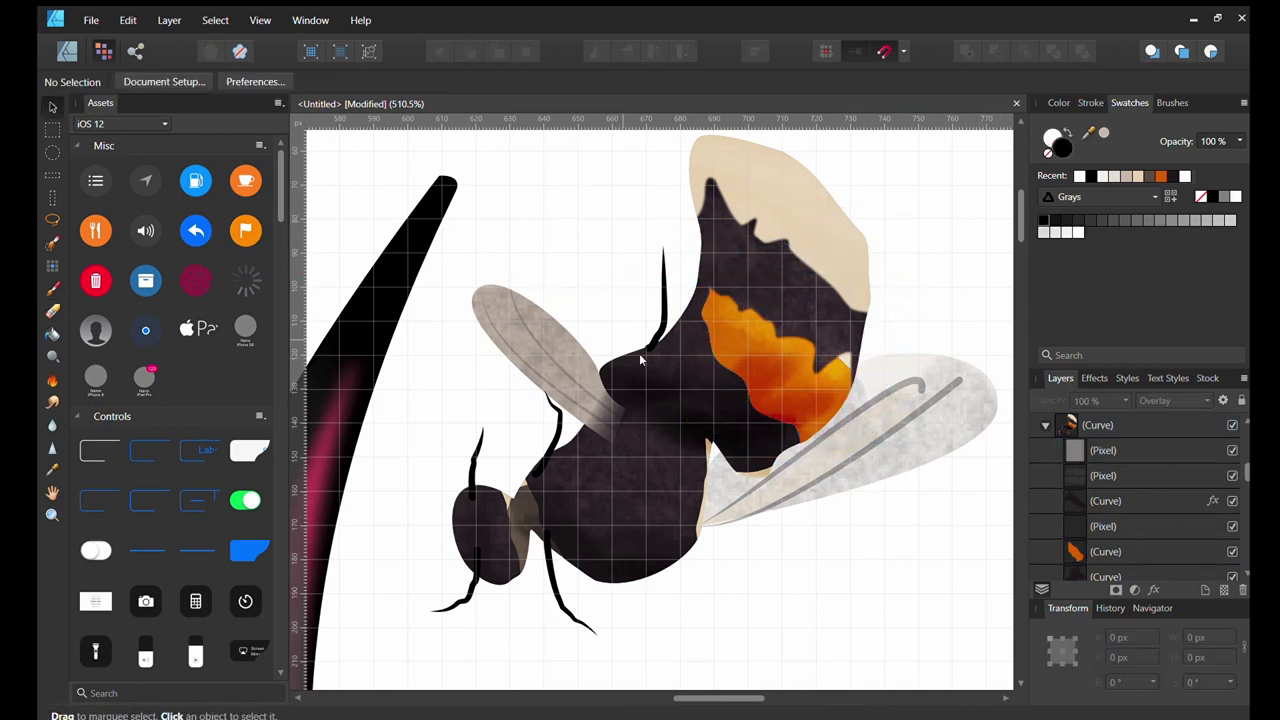
key(b)
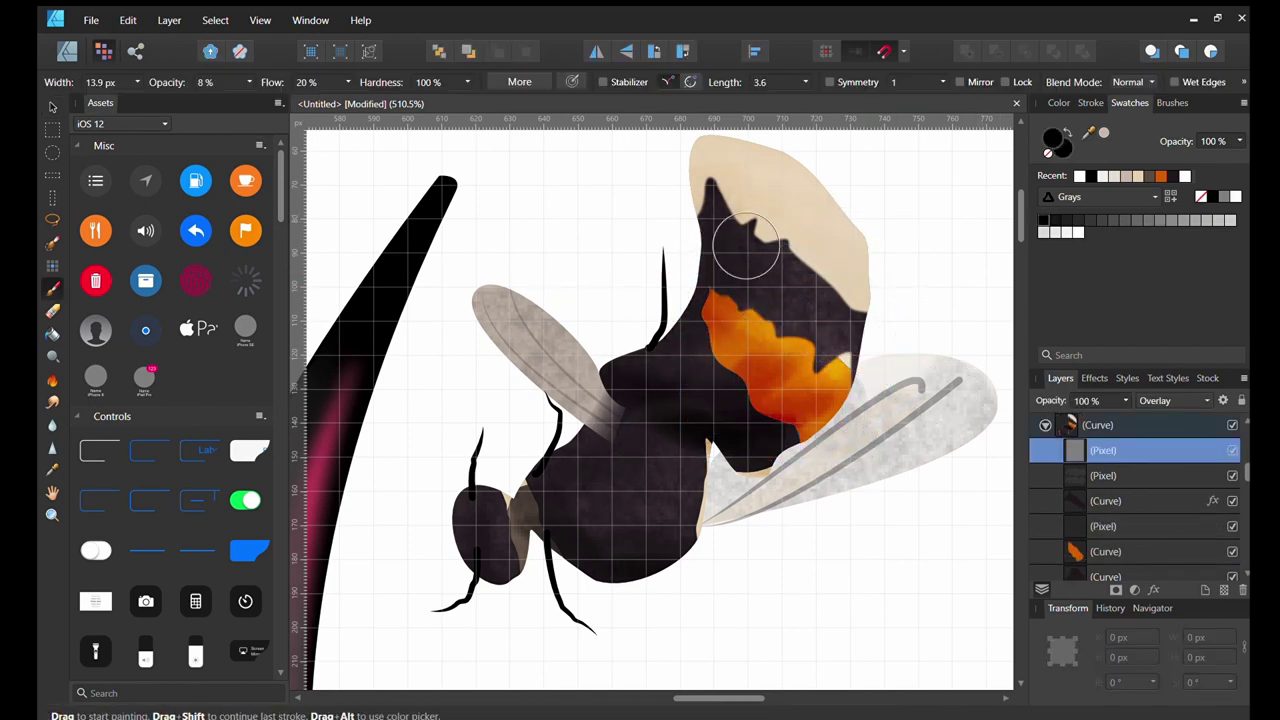
scroll(714, 366, down, 10)
Nest a pixel layer in the branch, set it to Overlay, and paint grey shading.
key(ctrl+d)
key(v)
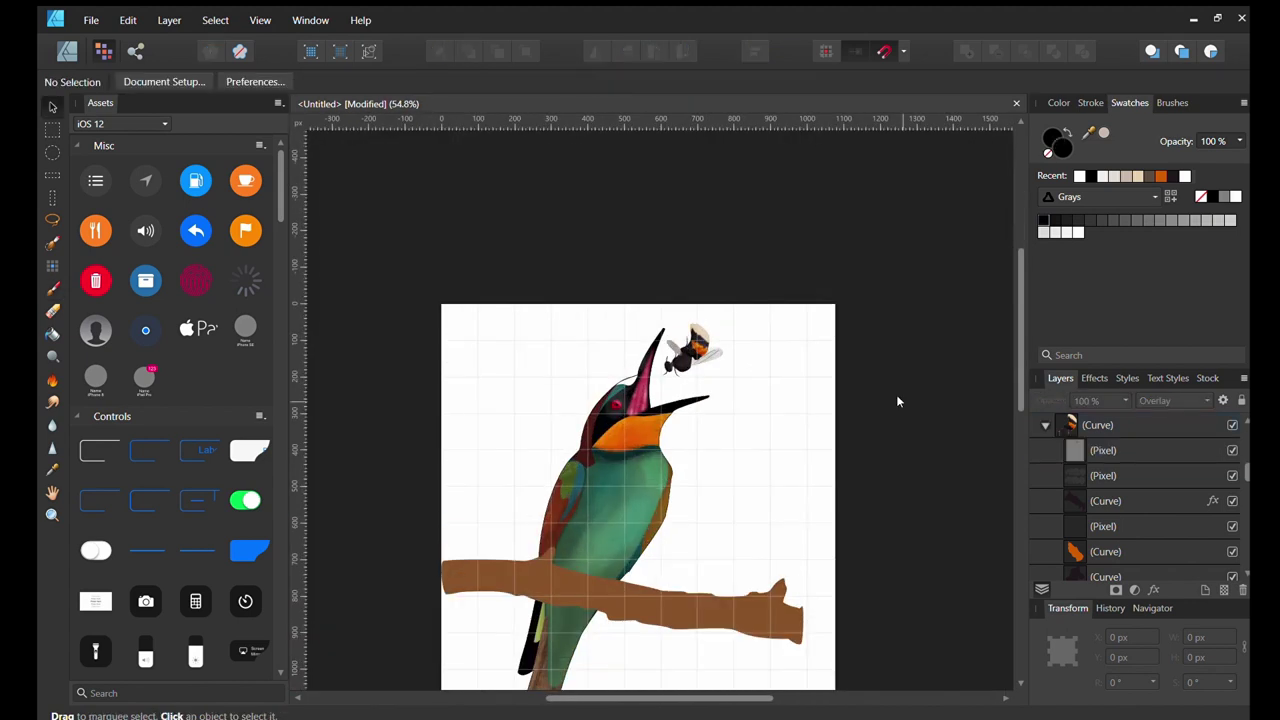
scroll(900, 420, down, 2)
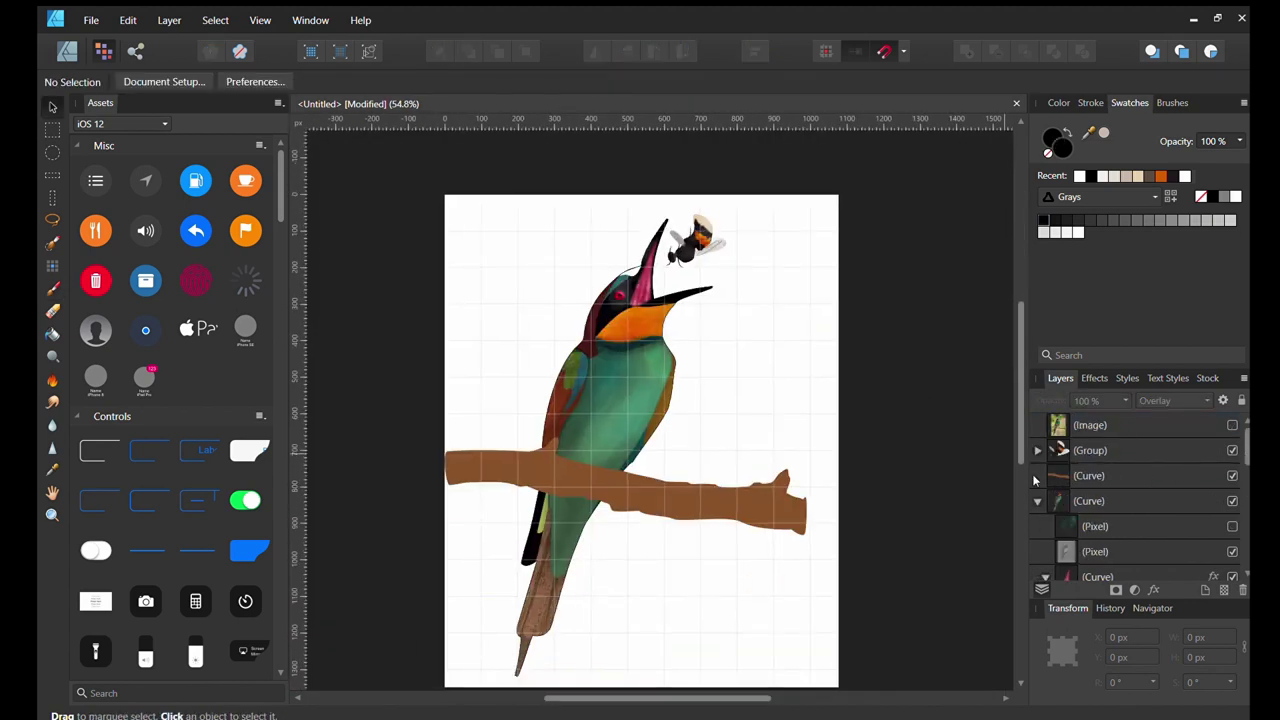
click(1086, 476)
drag(1058, 502, 1087, 505)
key(b)
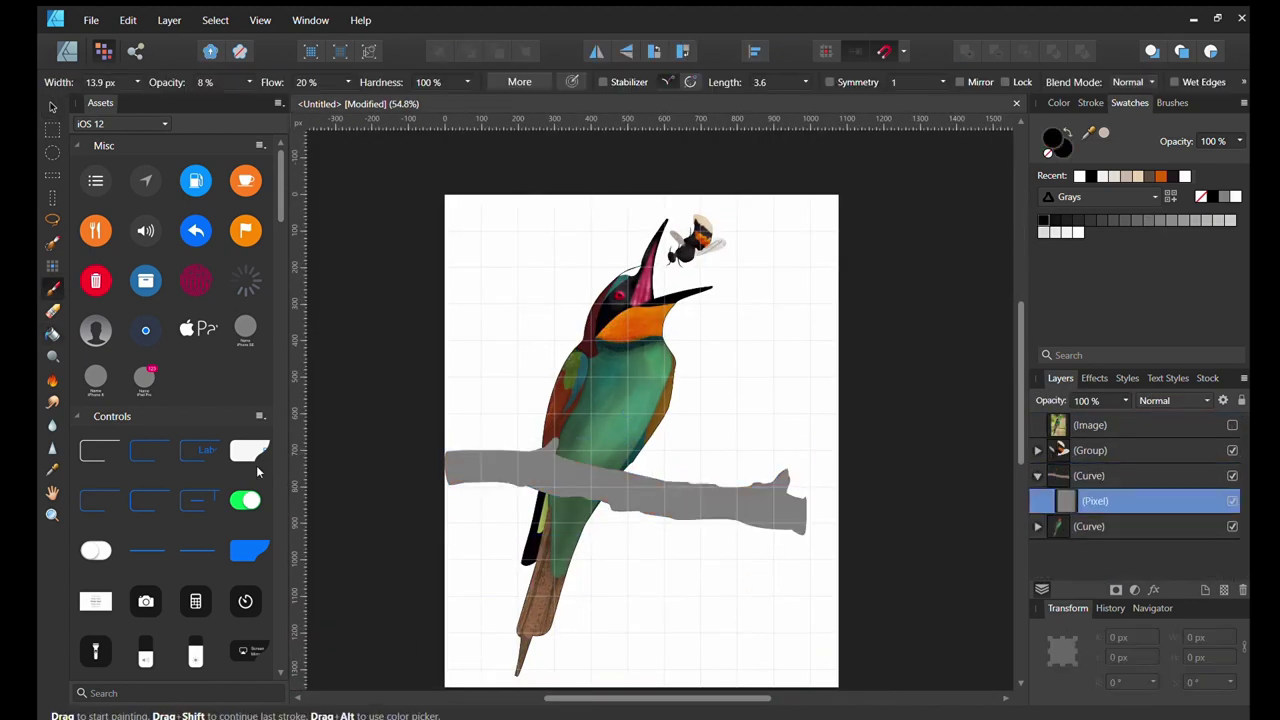
key(shift+alt+o)
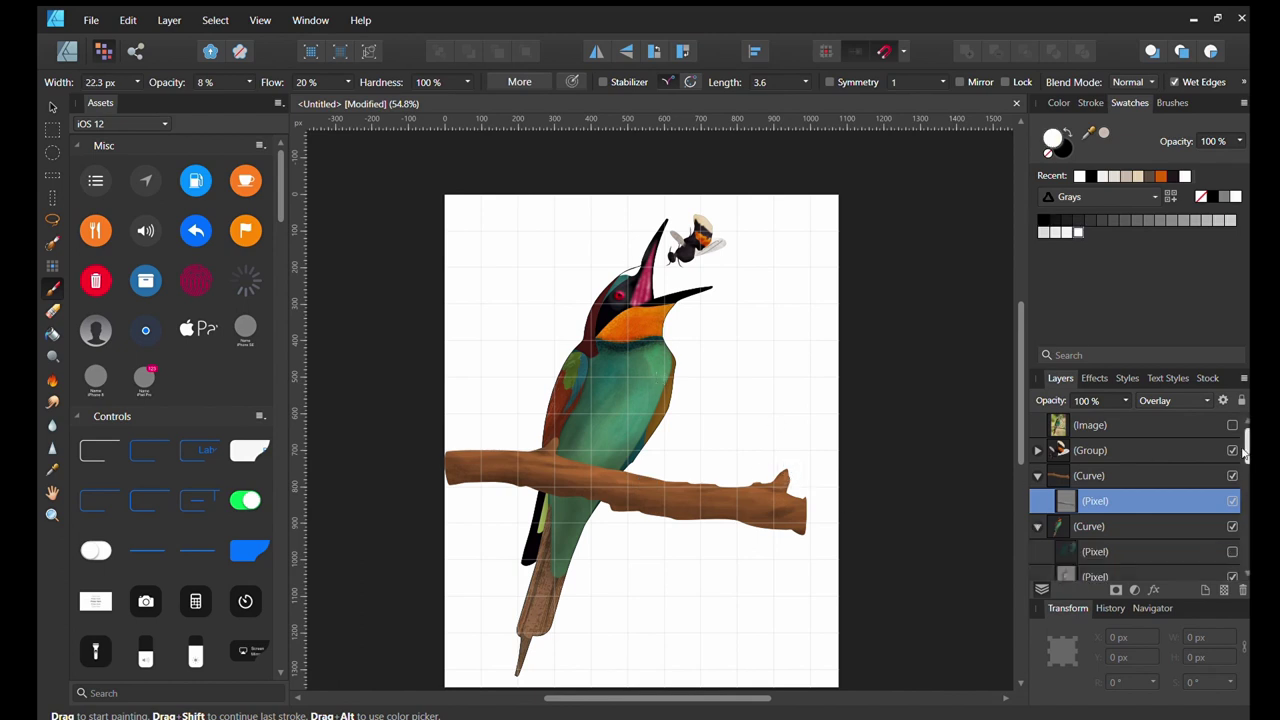
Inspect the white-stroked curve, then select the pixel layer in the bird's tail.
click(1200, 500)
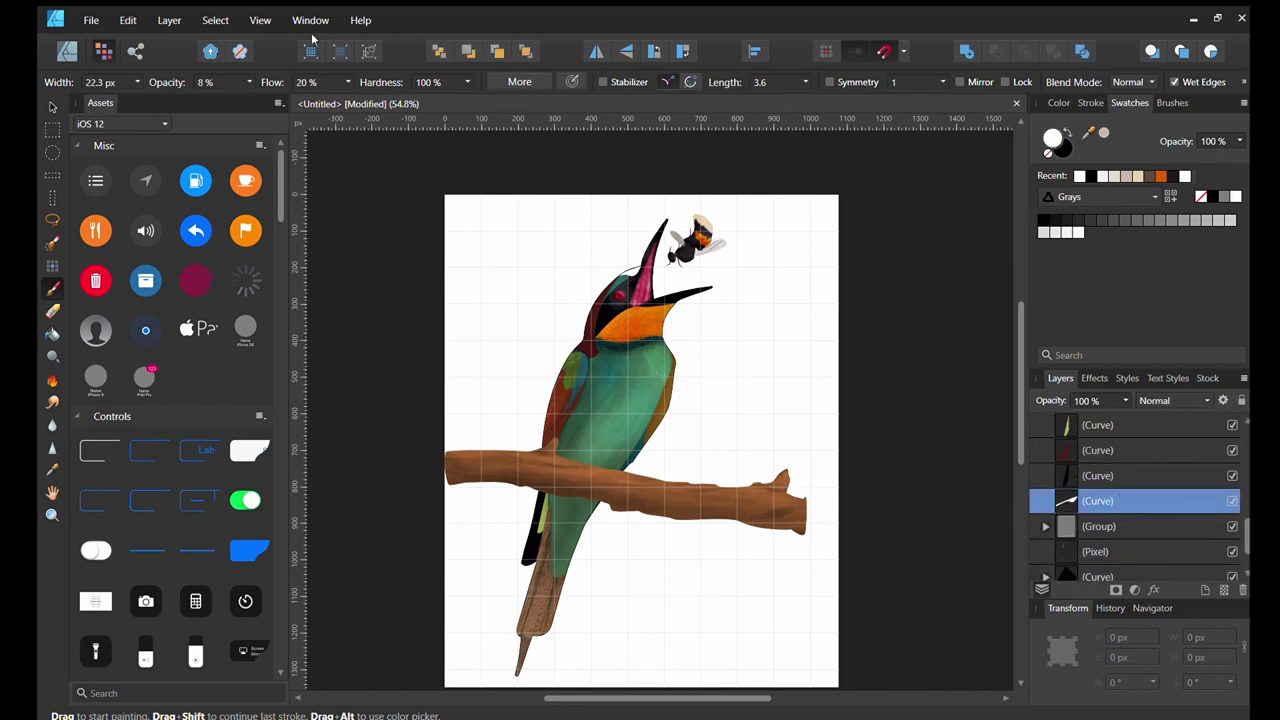
key(v)
click(844, 300)
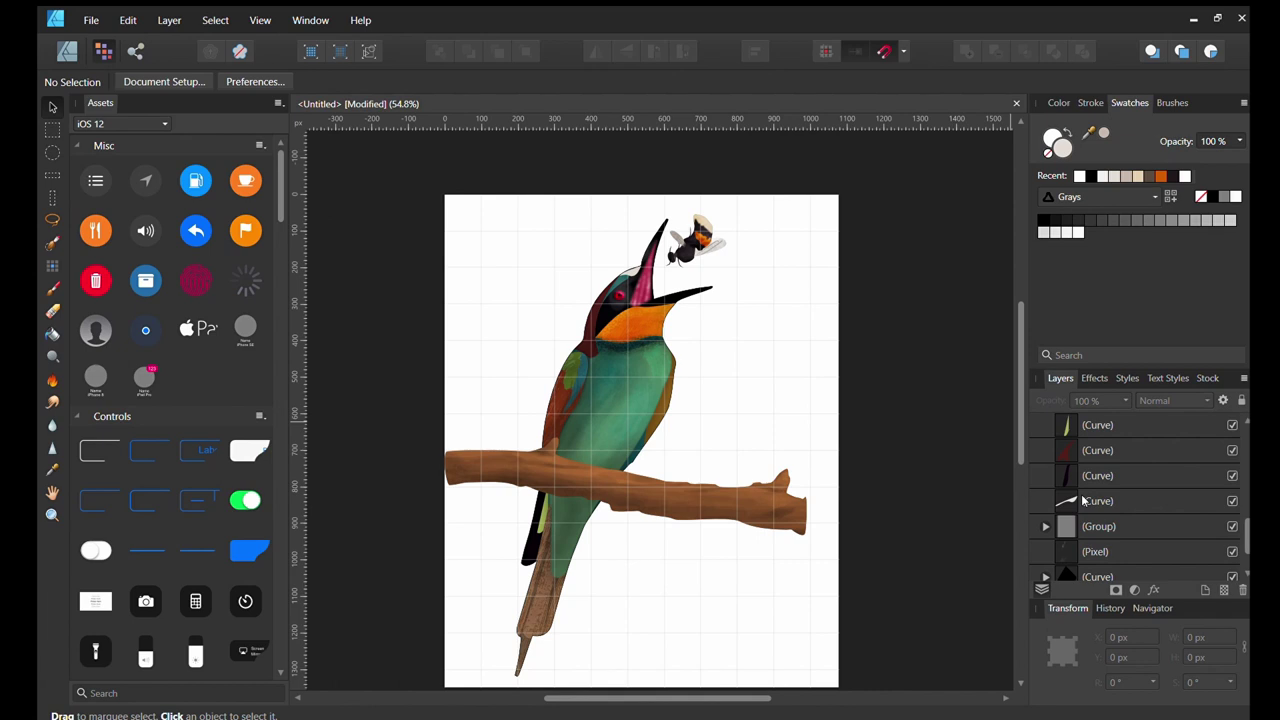
click(1100, 478)
click(1103, 551)
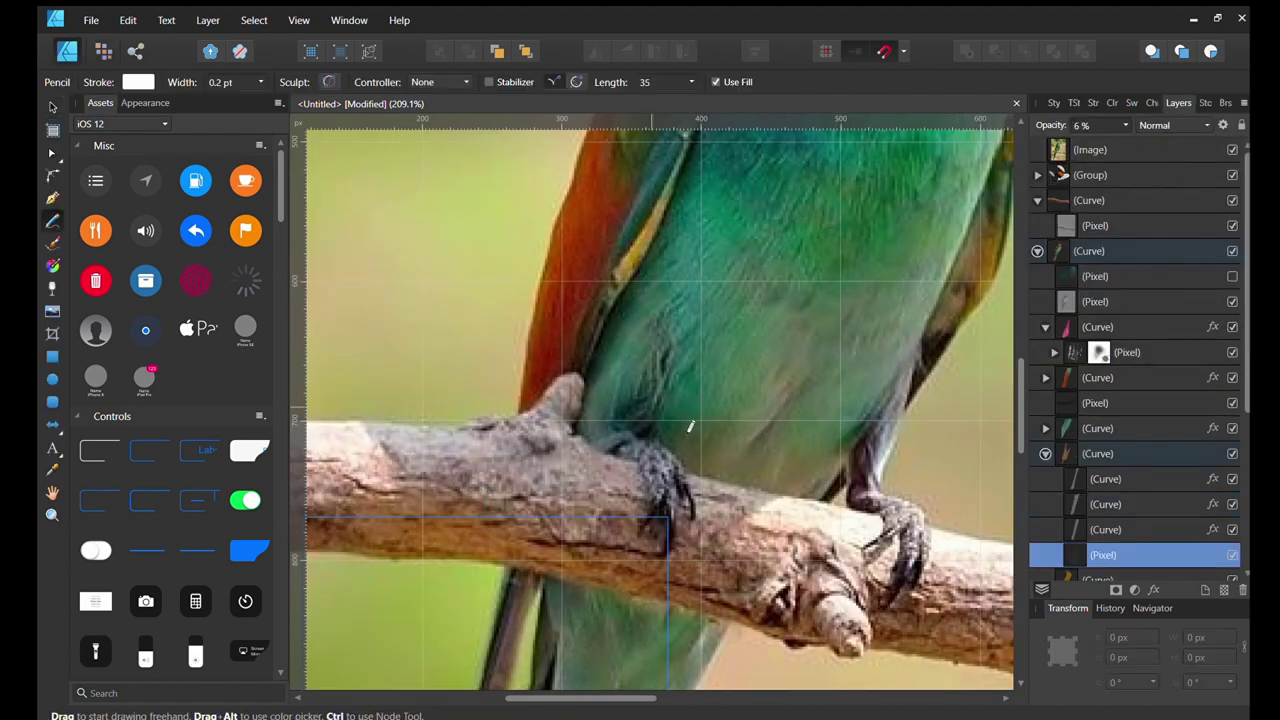
Outline the foot on the branch and nest black claw strokes inside it.
mouse_move(688, 480)
mouse_down()
mouse_move(655, 452)
mouse_move(608, 452)
mouse_up()
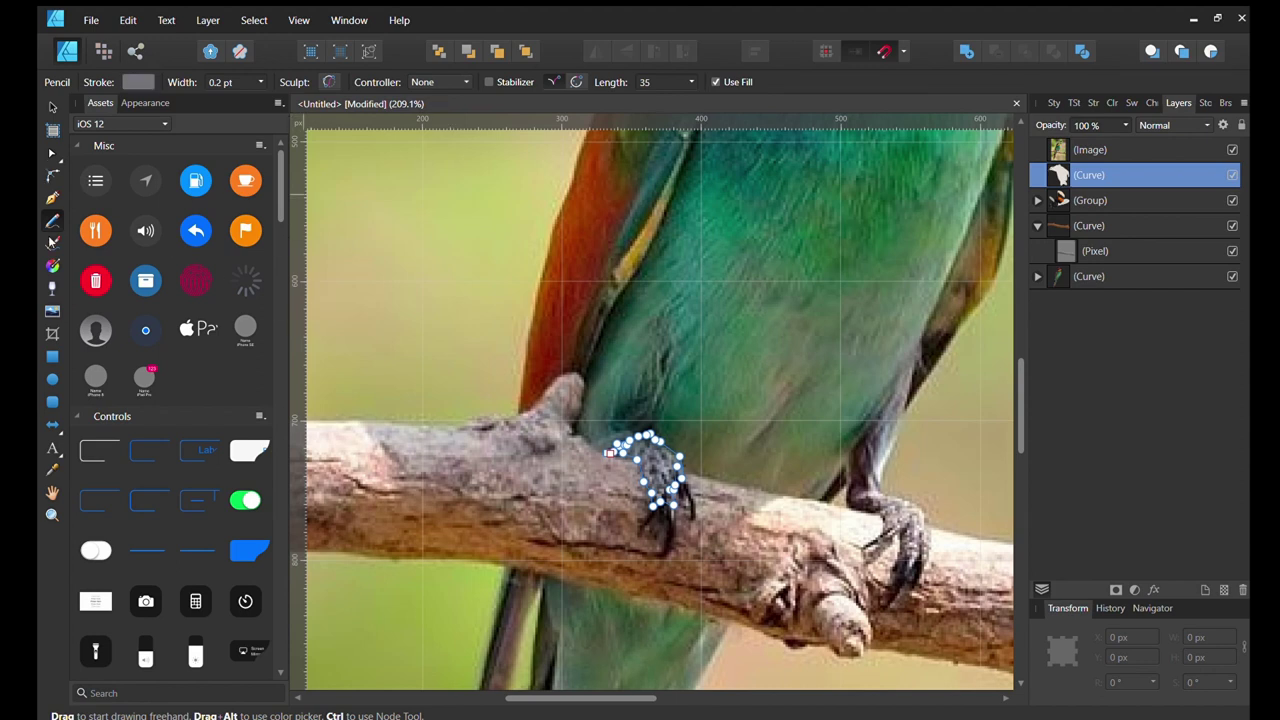
key(ctrl+v)
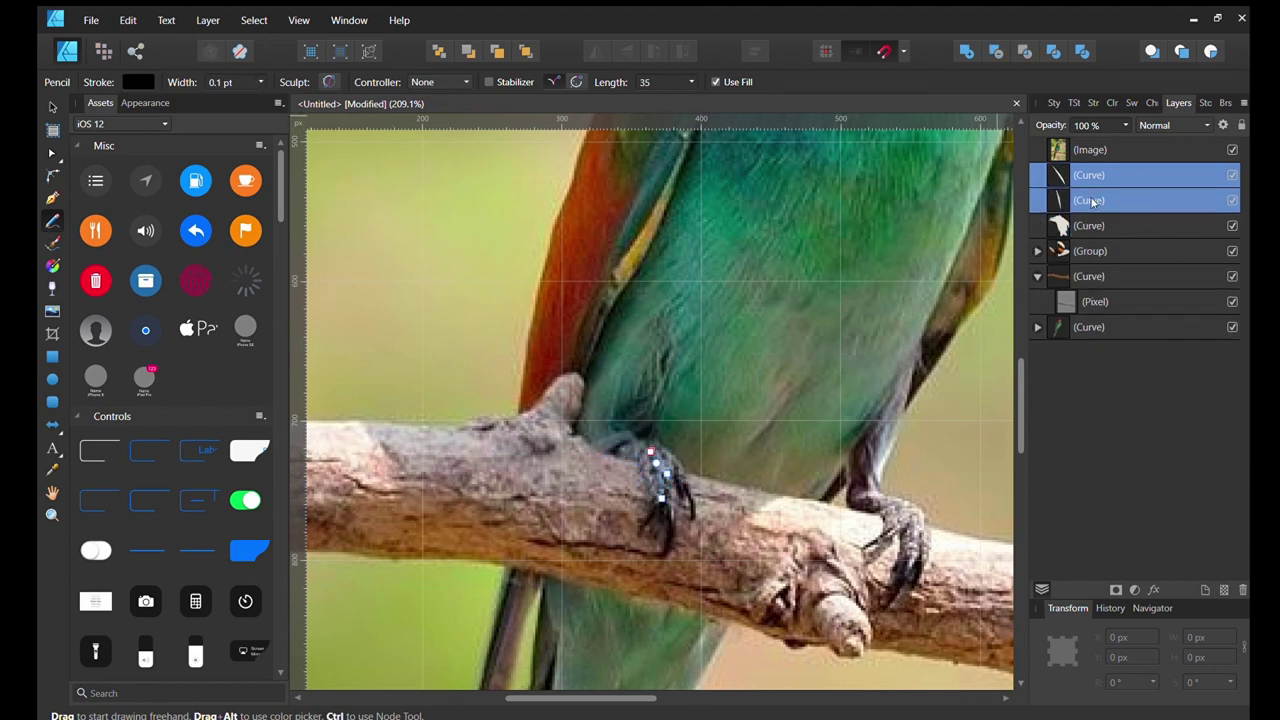
drag(1092, 202, 1095, 226)
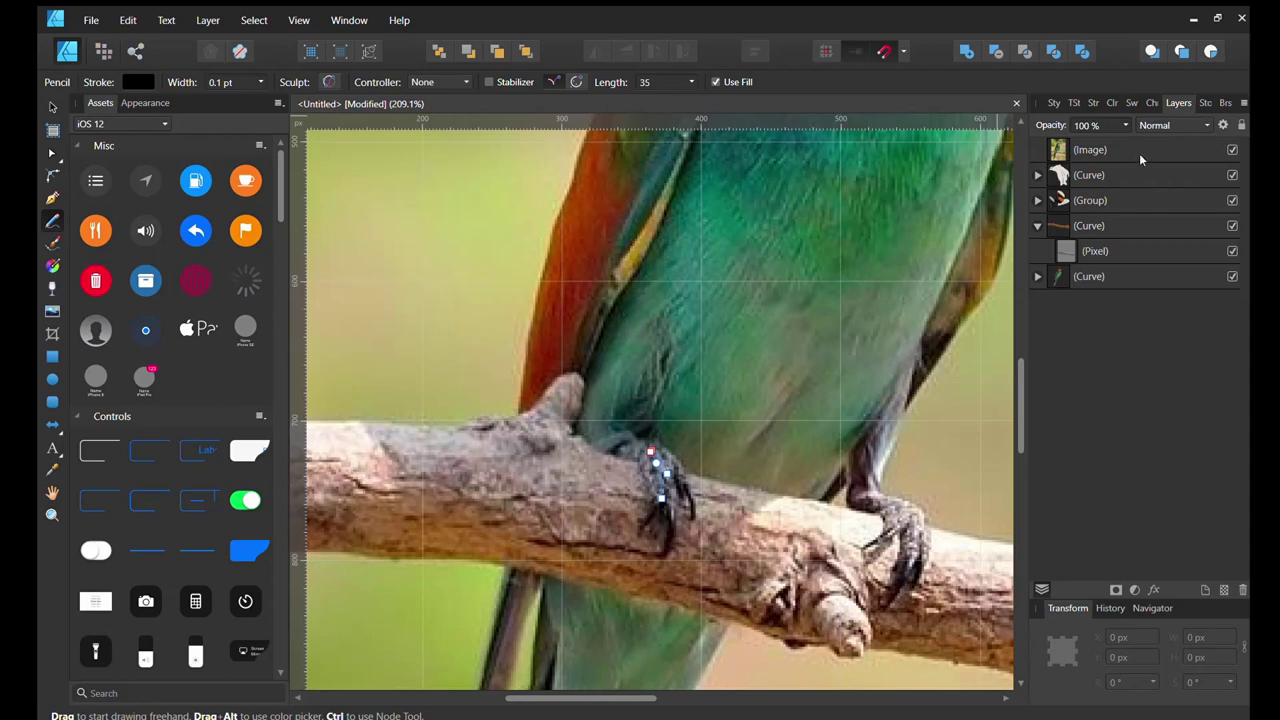
click(1052, 177)
key(p)
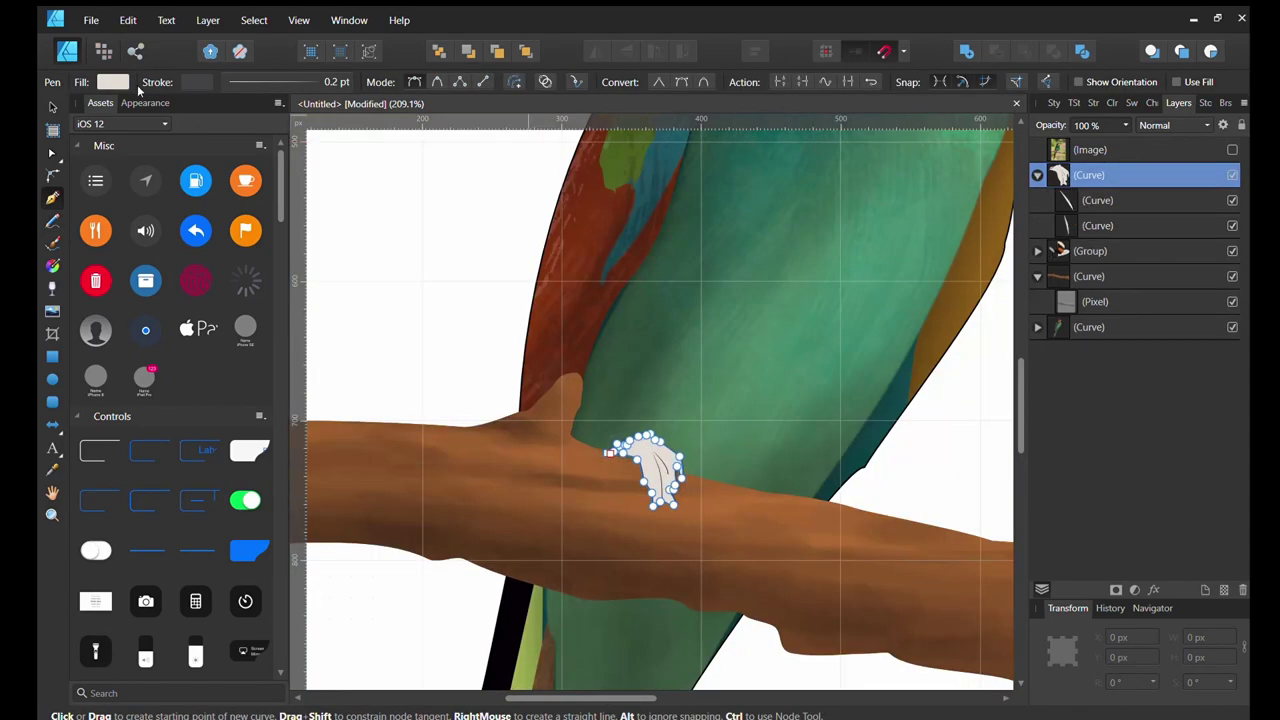
click(1097, 200)
shift+click(1128, 225)
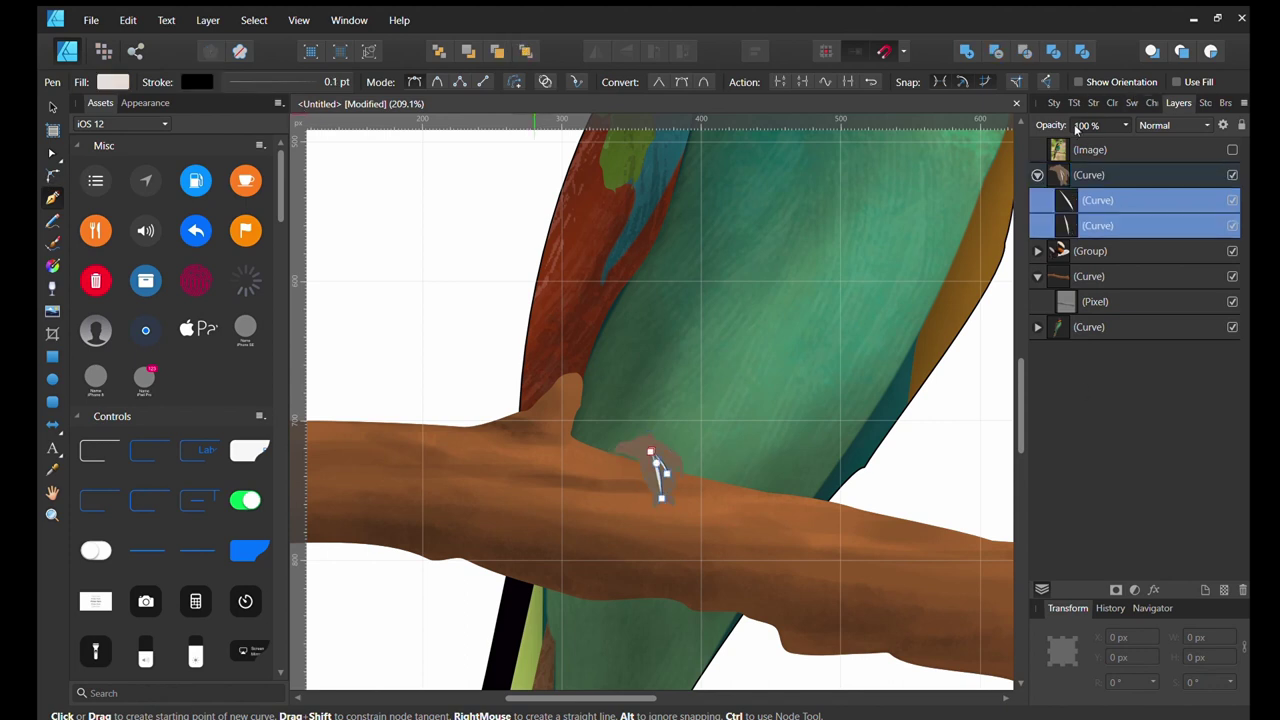
click(1117, 103)
Draw a small curve by the left foot's claw, moved outside the foot's layer.
click(651, 435)
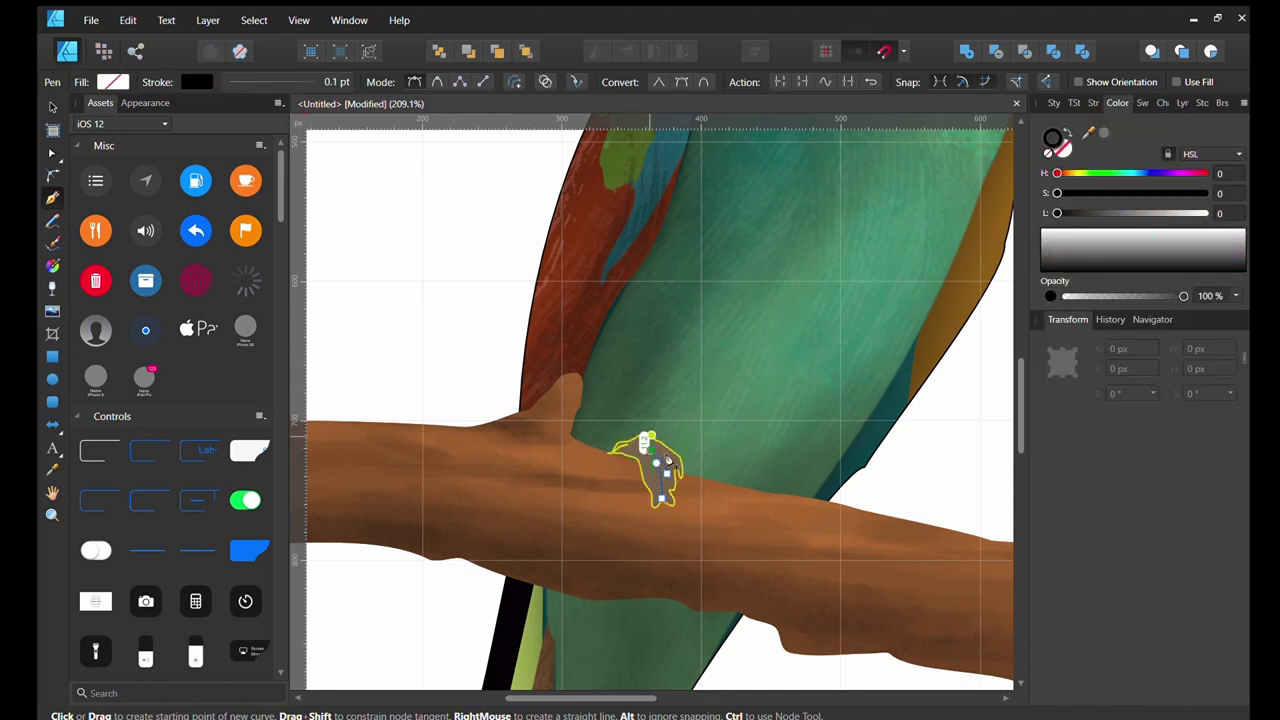
click(636, 431)
click(625, 435)
click(614, 451)
click(1178, 103)
drag(1038, 201, 1085, 170)
scroll(630, 455, up, 5)
key(a)
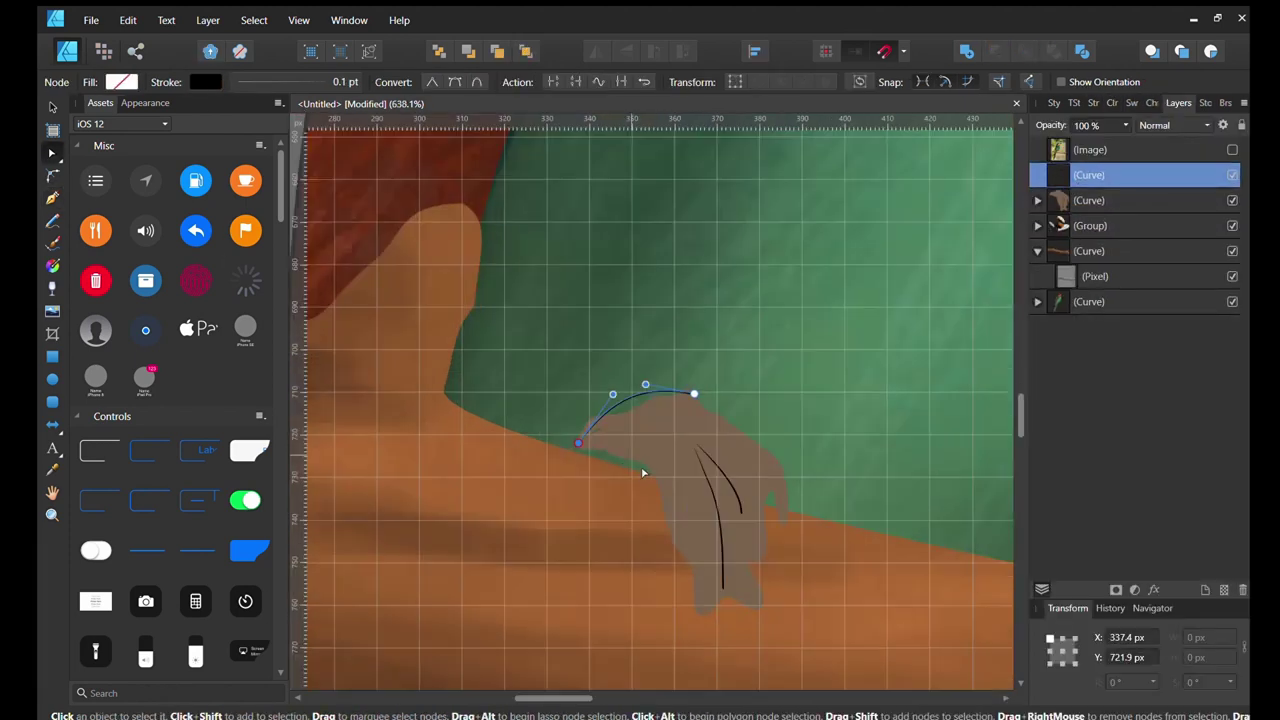
key(p)
scroll(783, 397, down, 5)
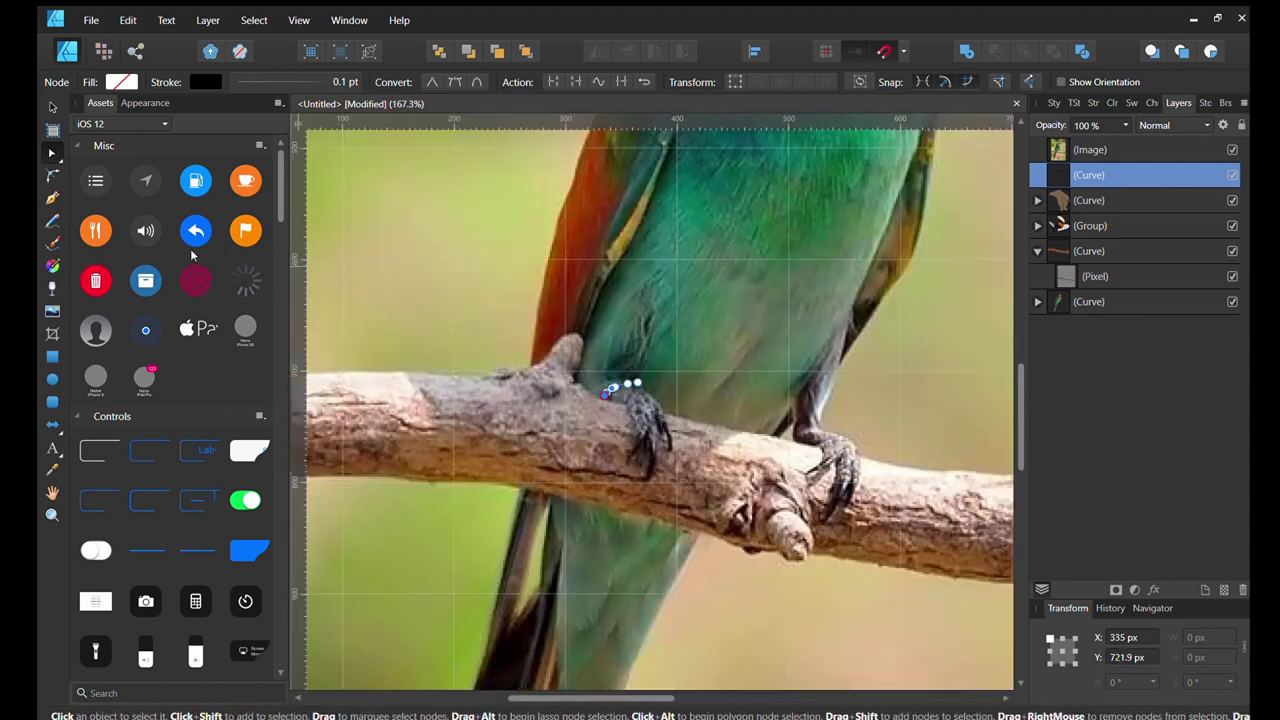
Trace the right leg over the photo, pulling its bottom node onto the foot.
click(788, 423)
click(849, 303)
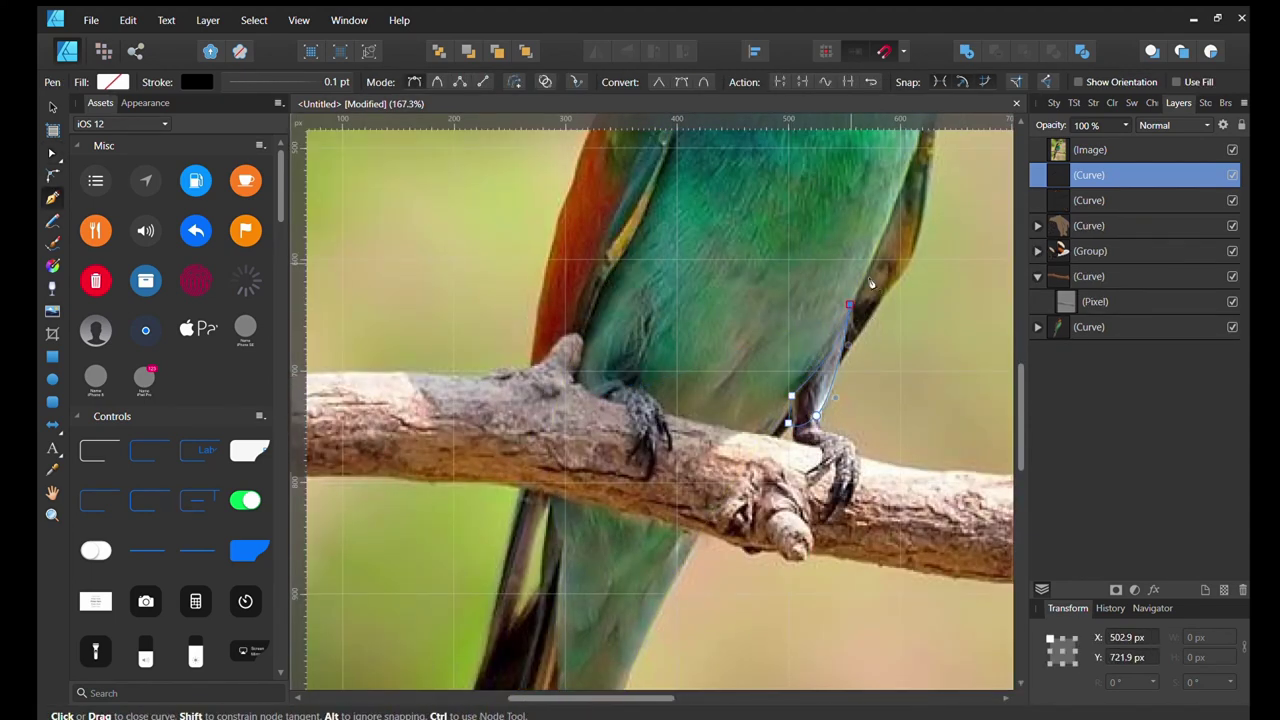
key(a)
drag(788, 424, 800, 462)
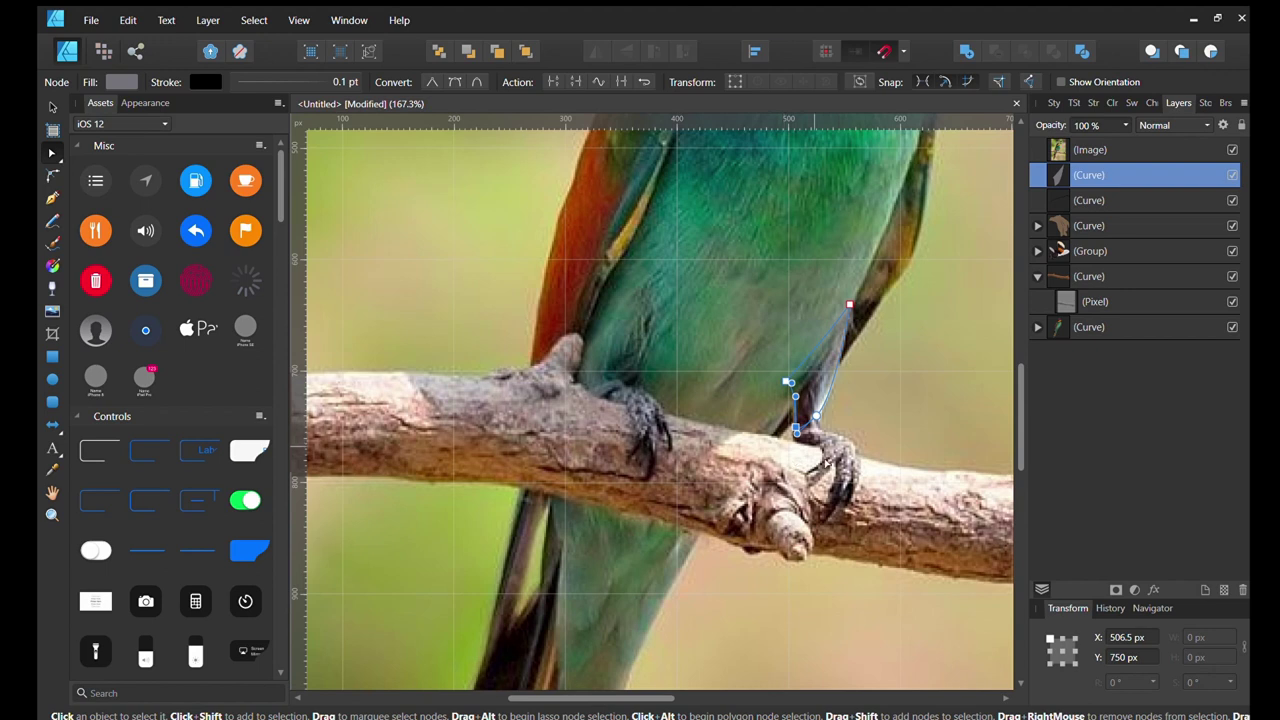
Trace a closed outline of the right foot around its claws.
key(p)
click(820, 408)
click(855, 478)
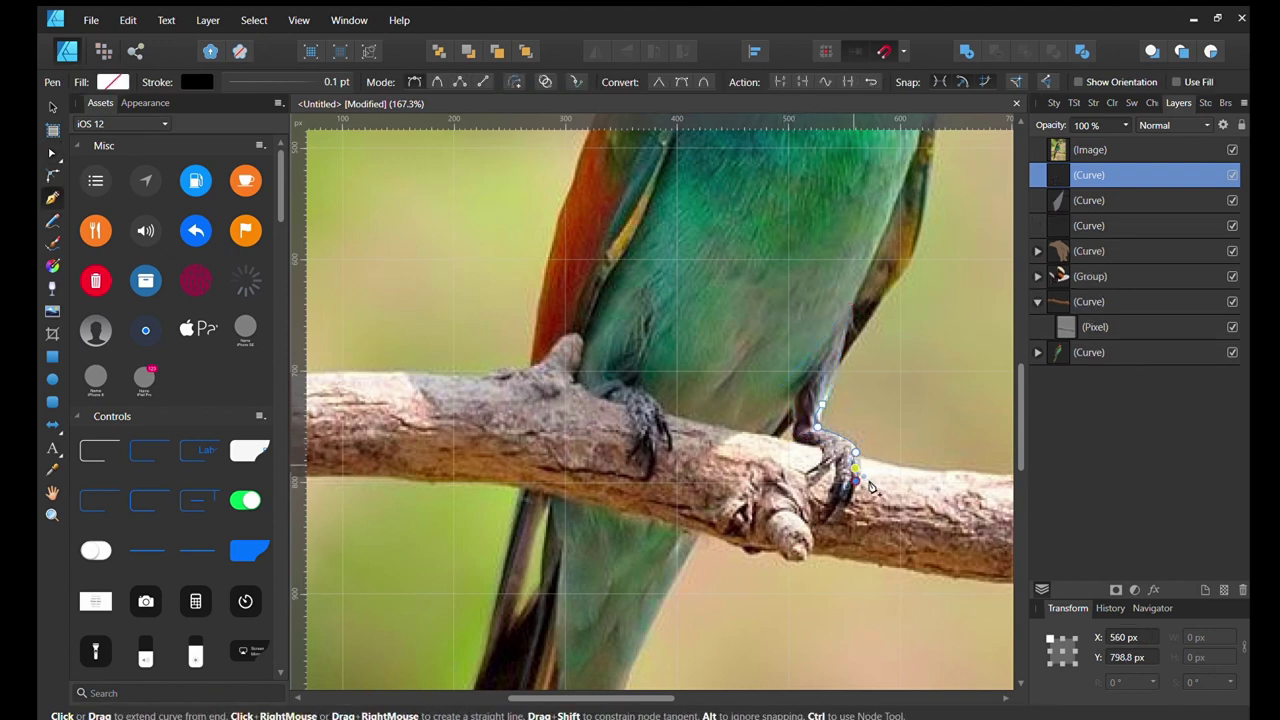
scroll(870, 487, up, 5)
scroll(870, 487, down, 3)
click(780, 460)
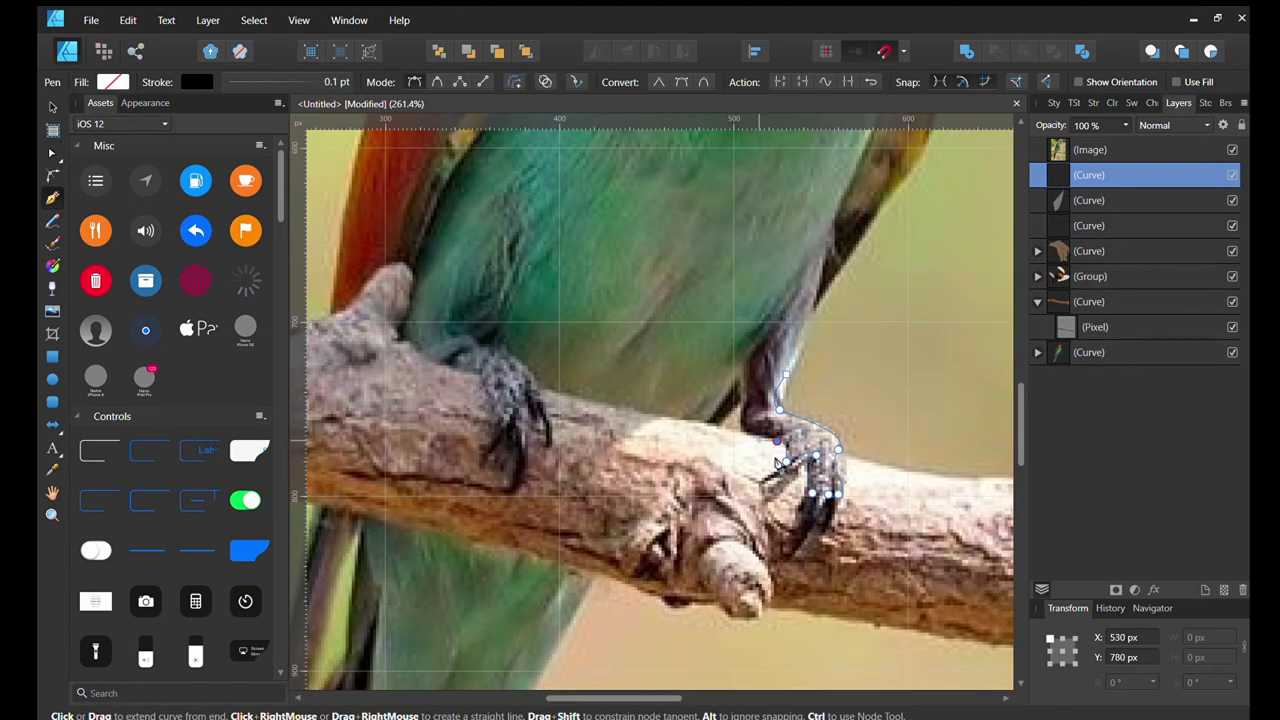
click(757, 438)
click(740, 410)
click(745, 378)
click(744, 430)
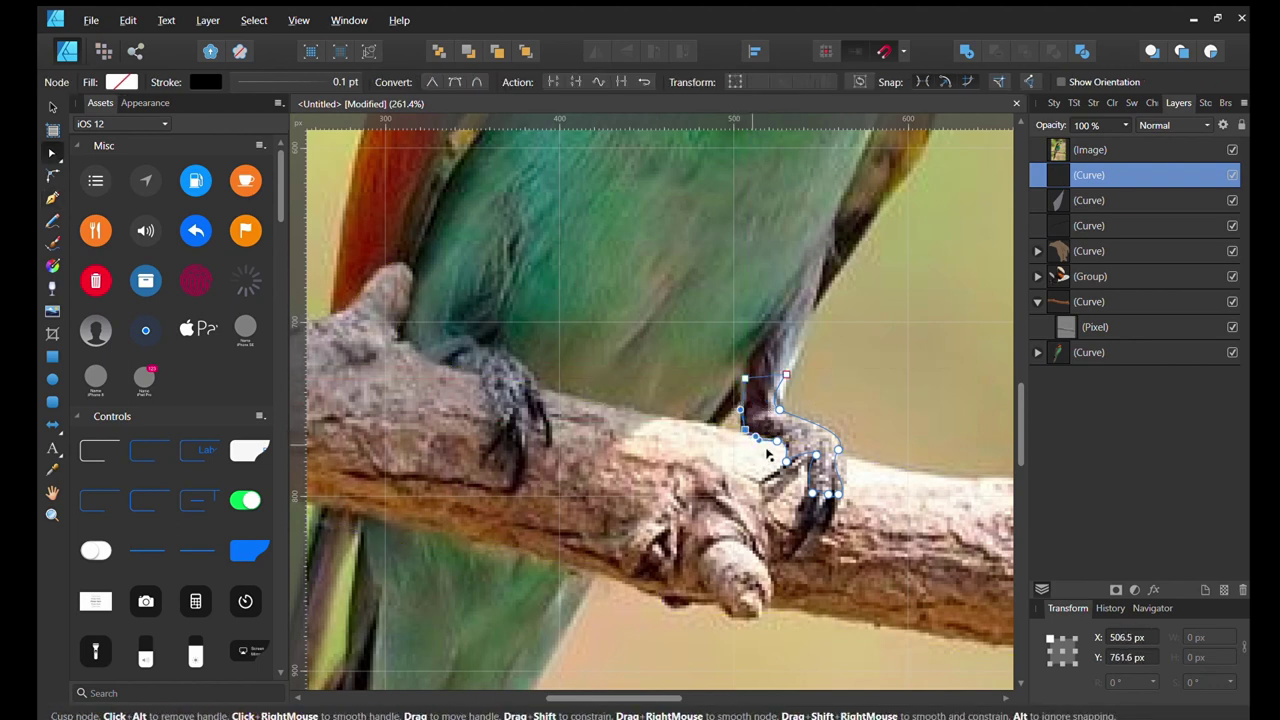
scroll(770, 455, up, 6)
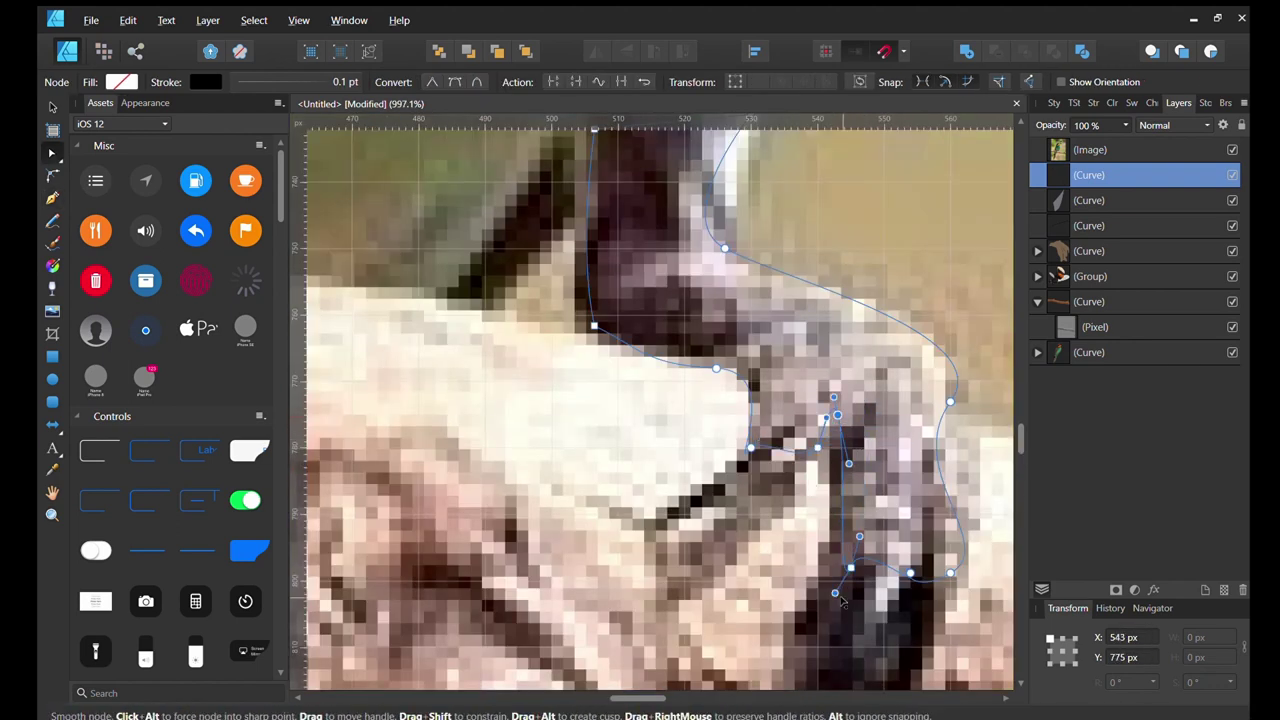
drag(950, 400, 963, 308)
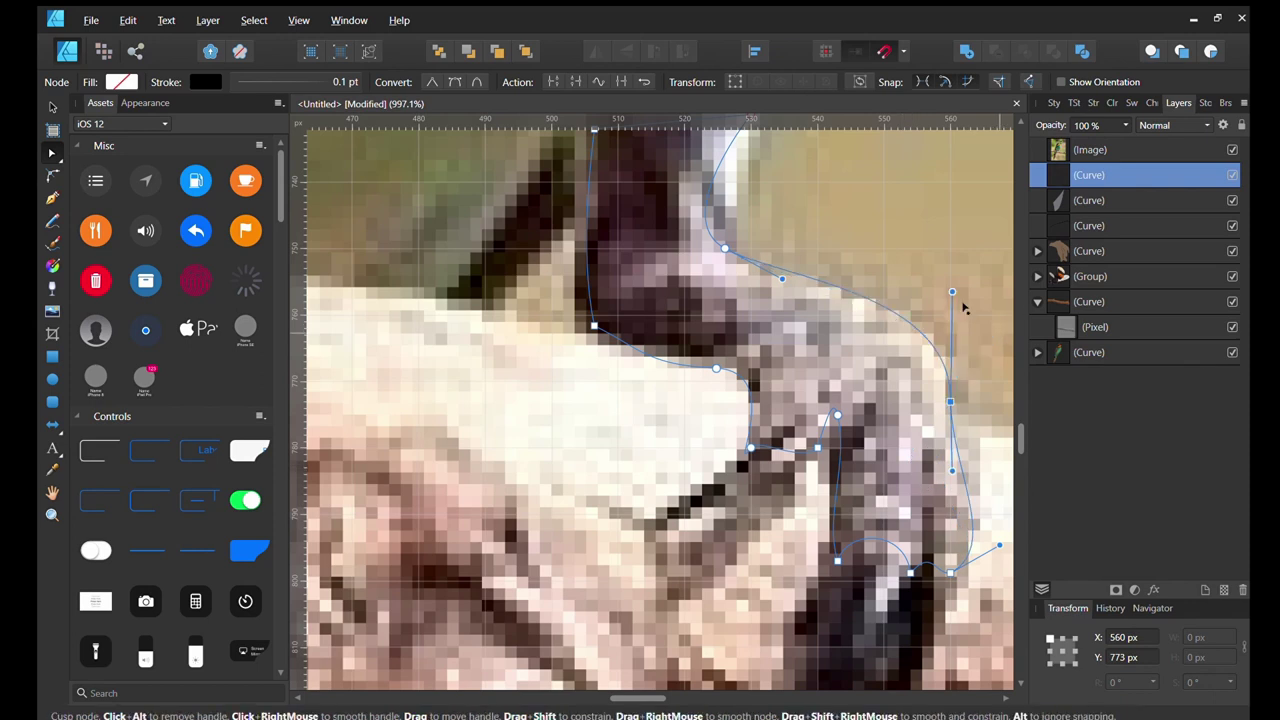
scroll(816, 370, down, 6)
Add a pixel layer, hide the photo, and shade the upper leg with a linear gradient.
key(ctrl+shift+n)
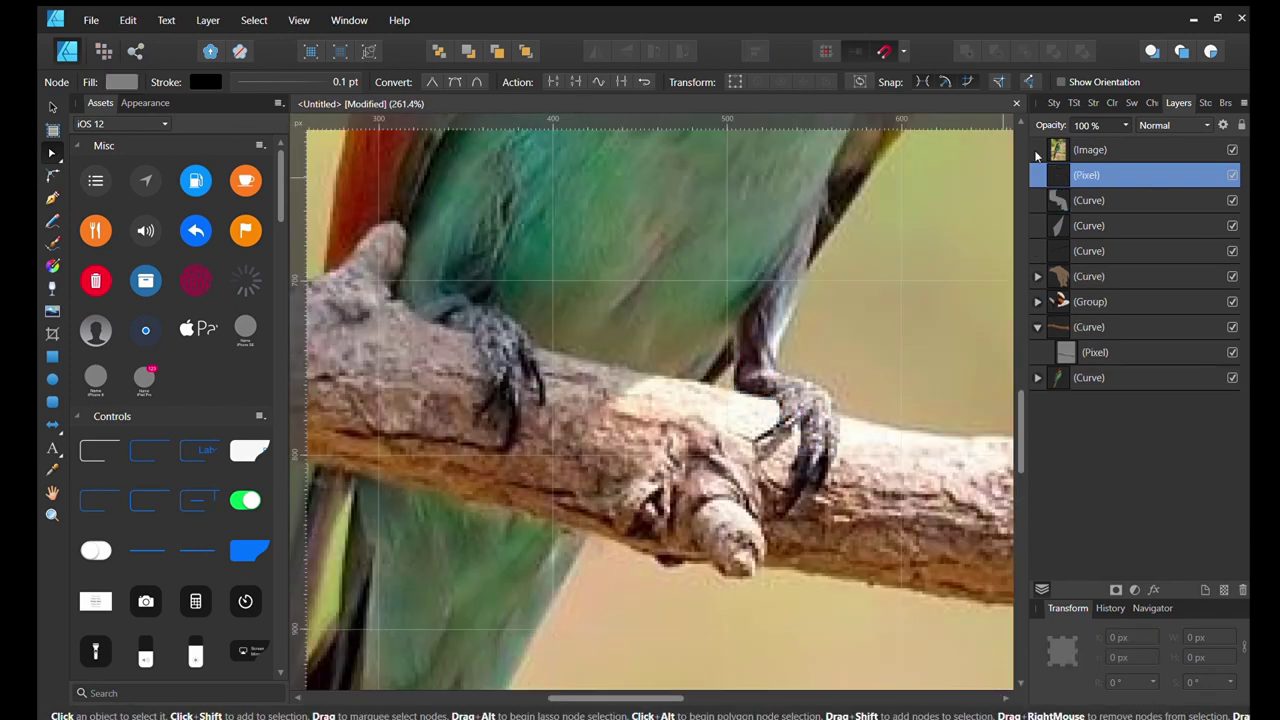
click(1232, 149)
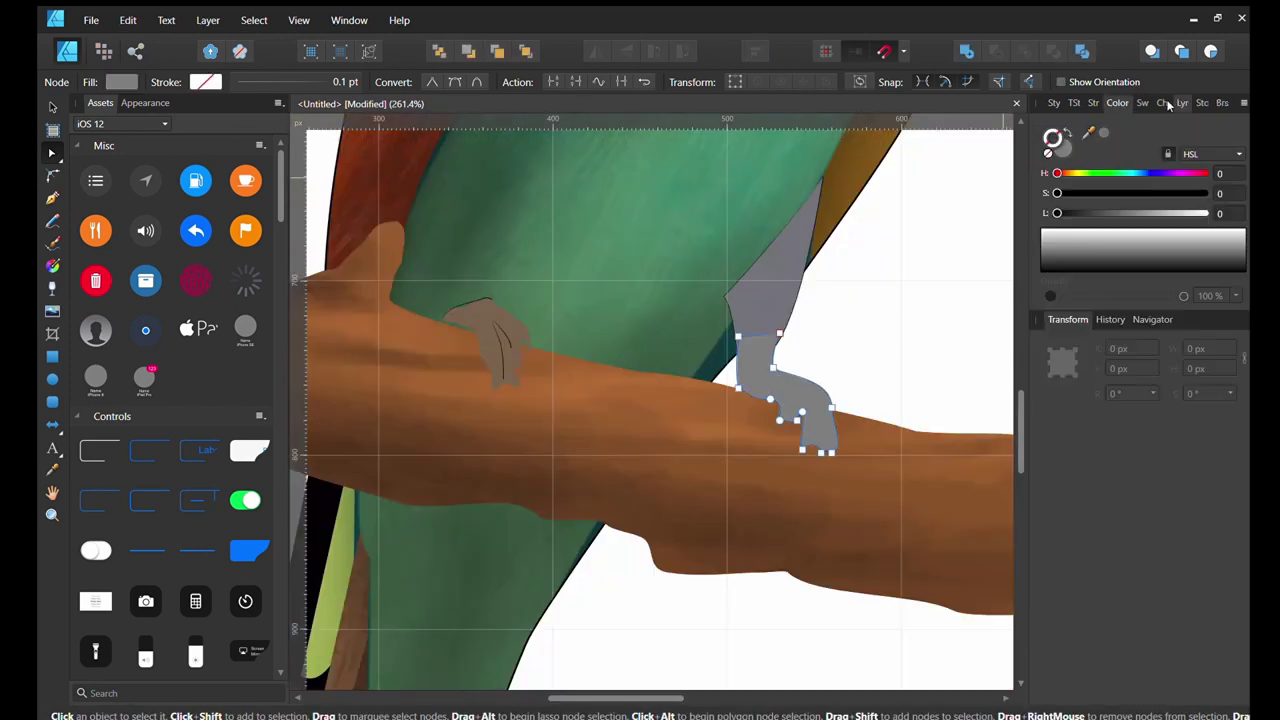
click(1090, 225)
key(g)
drag(707, 229, 770, 273)
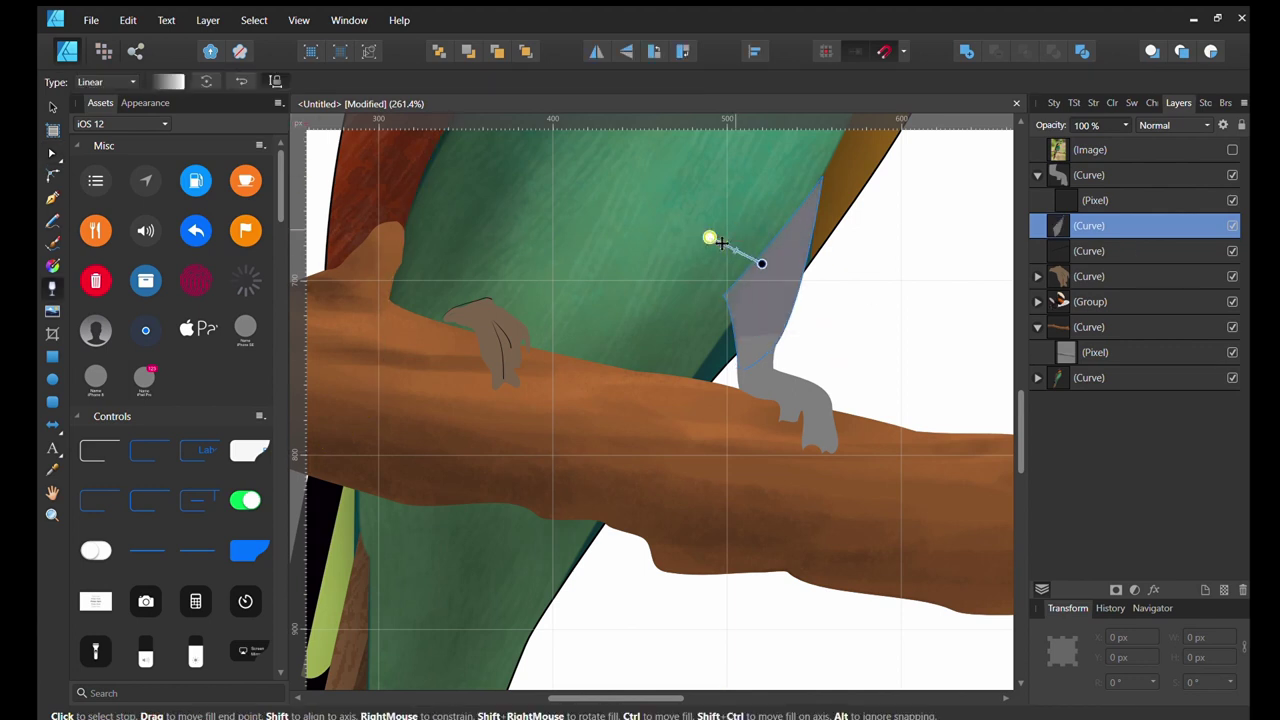
Group the upper leg layer with the foot shape in the Layers panel.
key(y)
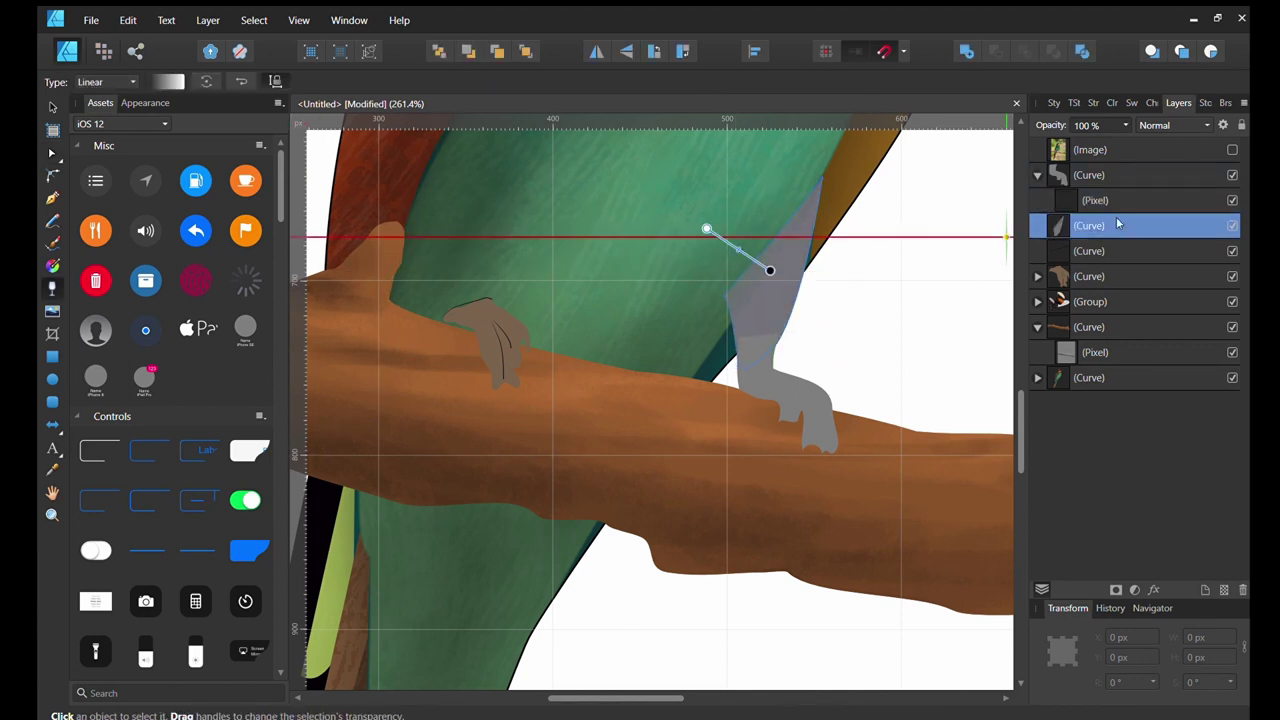
click(1090, 175)
click(1104, 226)
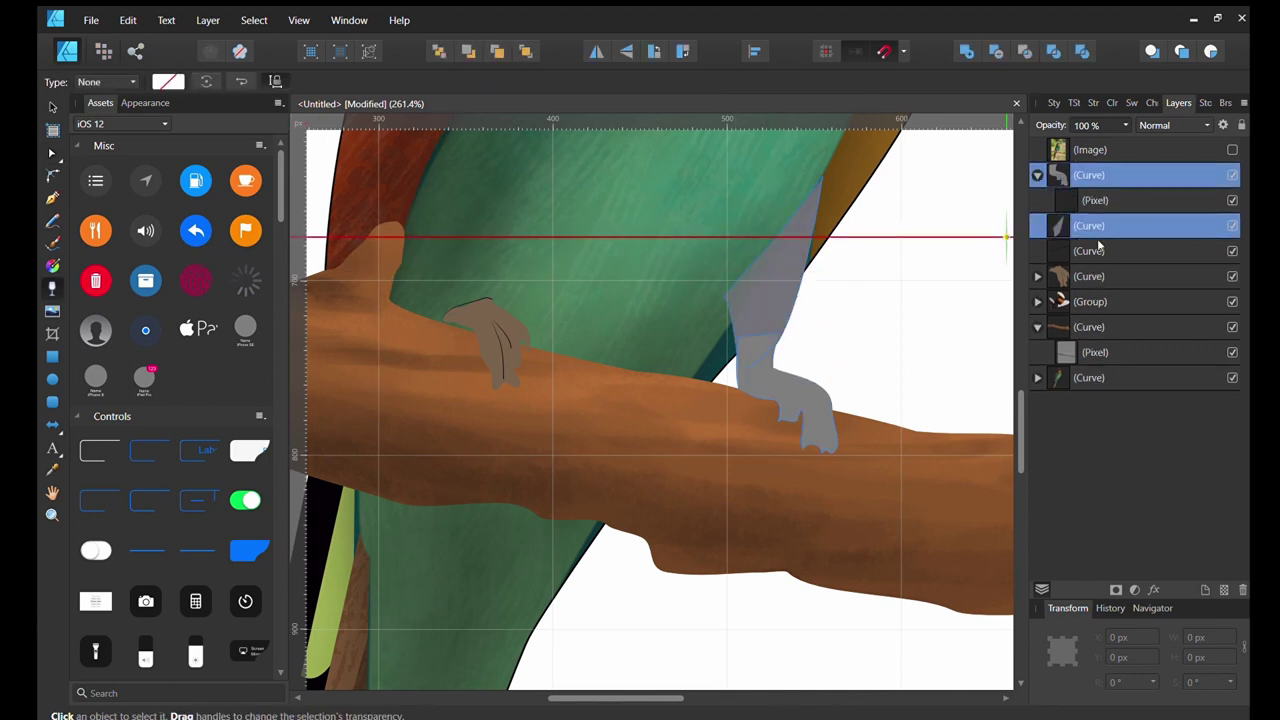
drag(1104, 226, 1090, 176)
Add a pixel layer to the leg group and try a grey Overlay fill, then undo it.
key(ctrl+shift+n)
key(ctrl+2)
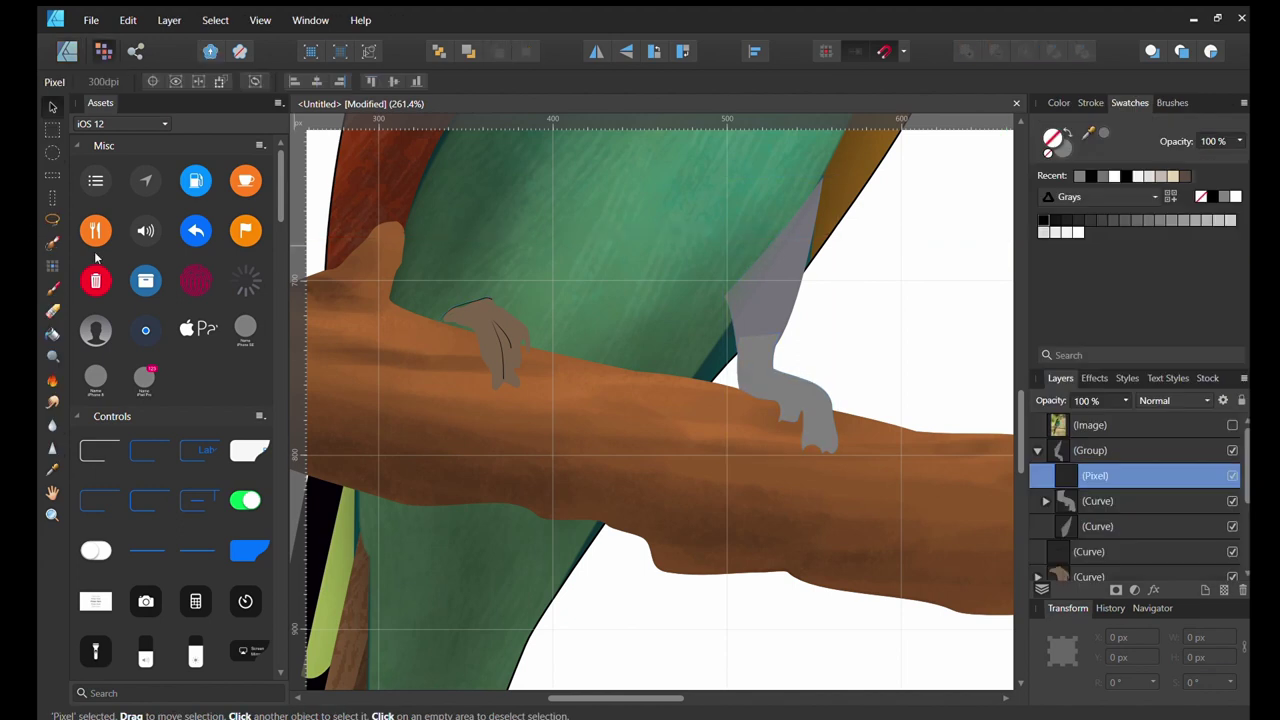
key(g)
click(823, 277)
click(1175, 400)
click(1158, 398)
key(ctrl+z)
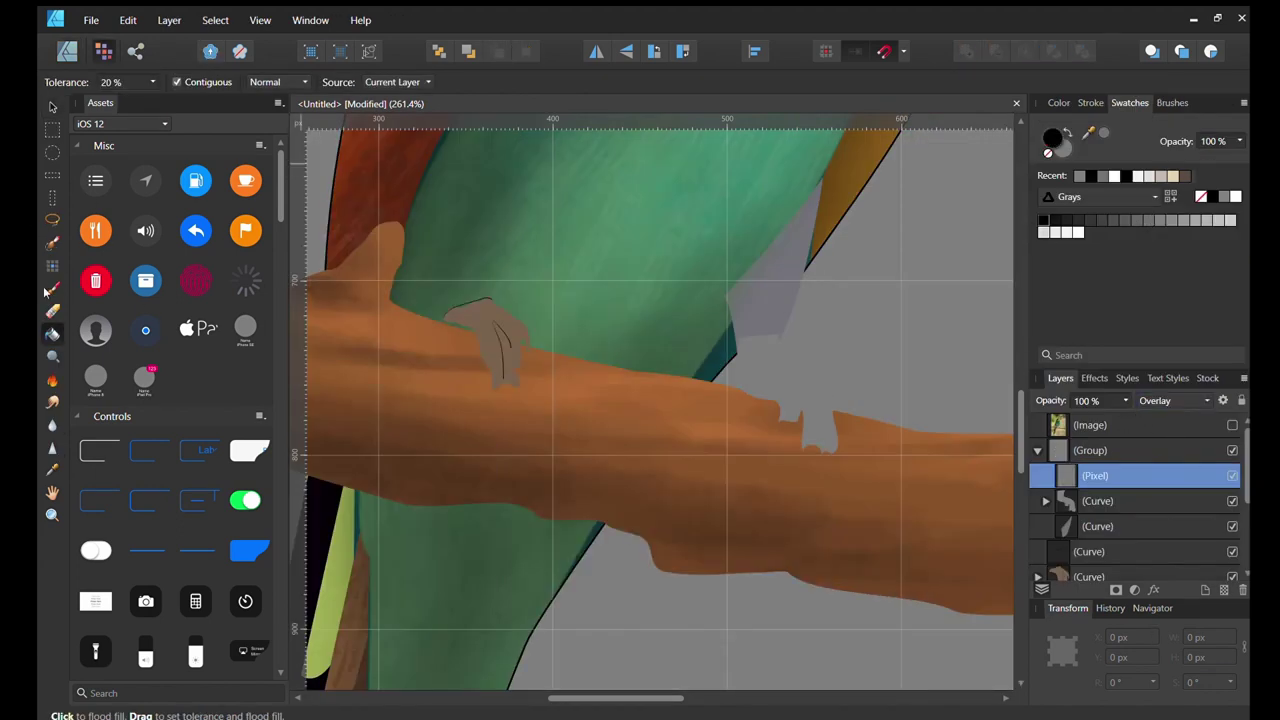
Merge the foot shape into one pixel layer and burn-darken the lower grey foot.
key(b)
key(ctrl+z)
click(1045, 501)
click(1103, 526)
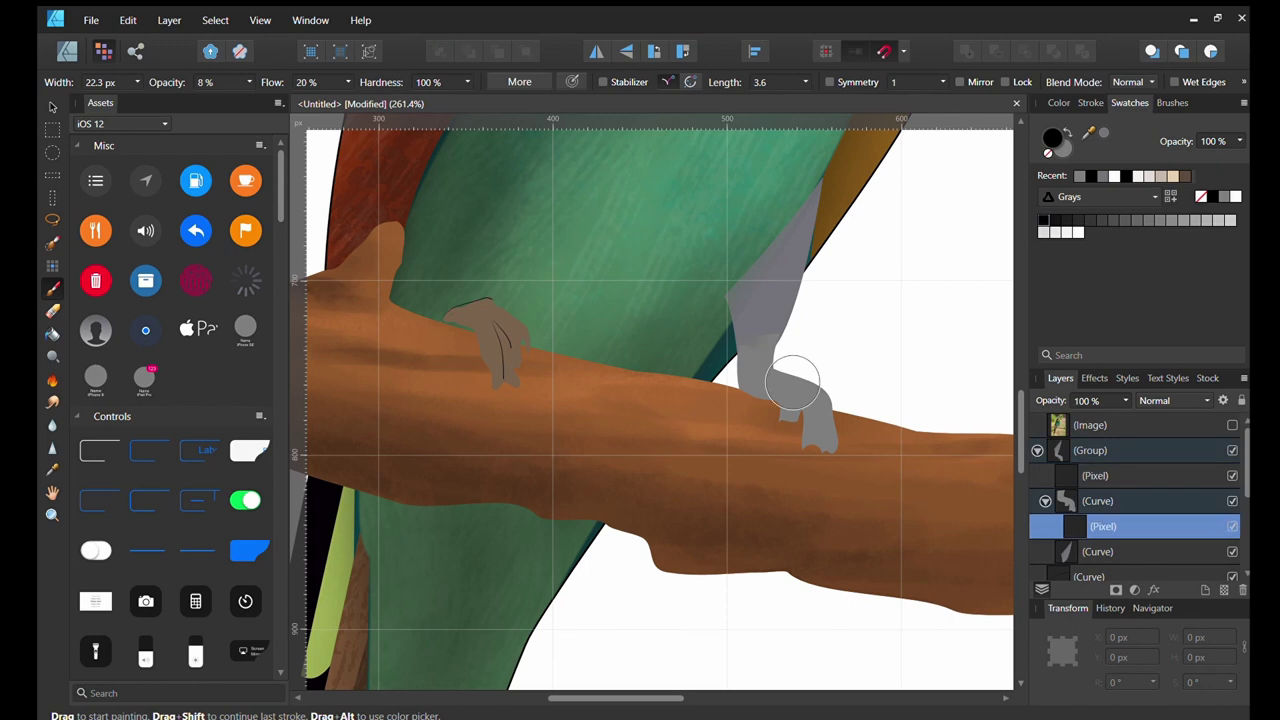
click(1097, 501)
key(ctrl+e)
key(o)
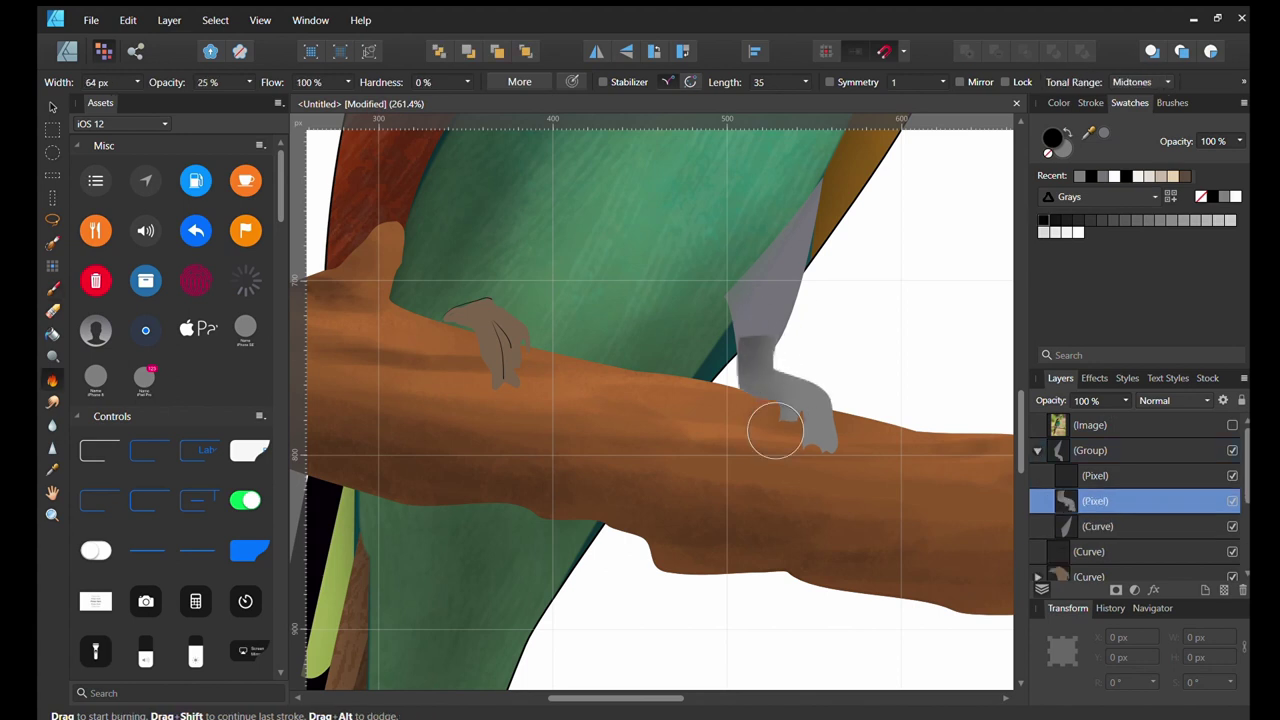
drag(806, 414, 824, 440)
Erase on the upper leg's pixel layer and lighten the foot with a light grey dodge.
click(1097, 526)
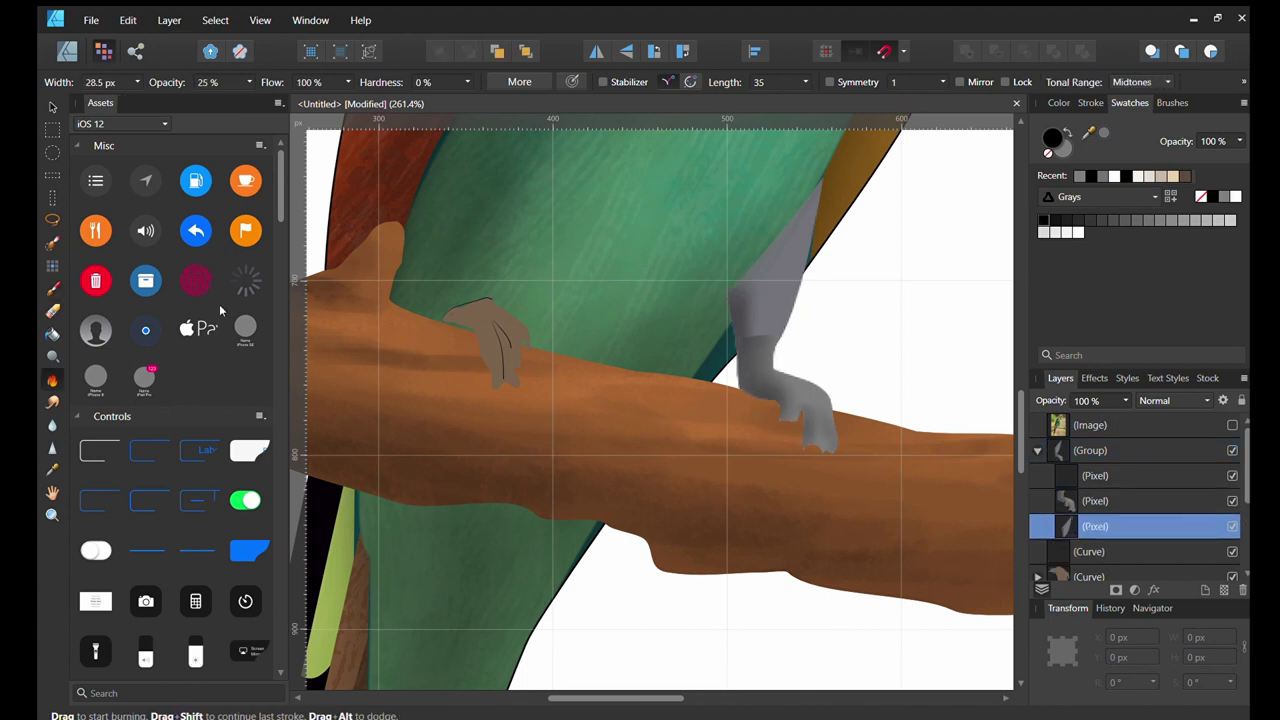
key(e)
key(alt+bracketright)
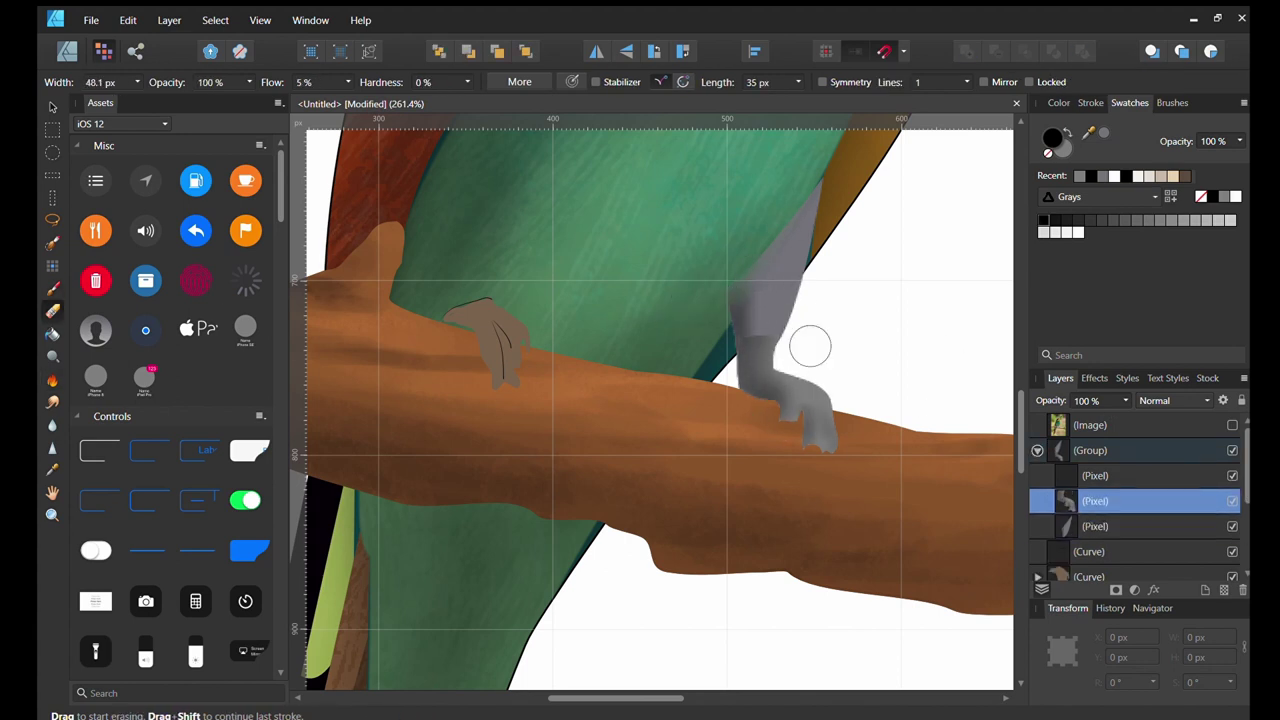
click(1043, 232)
key(o)
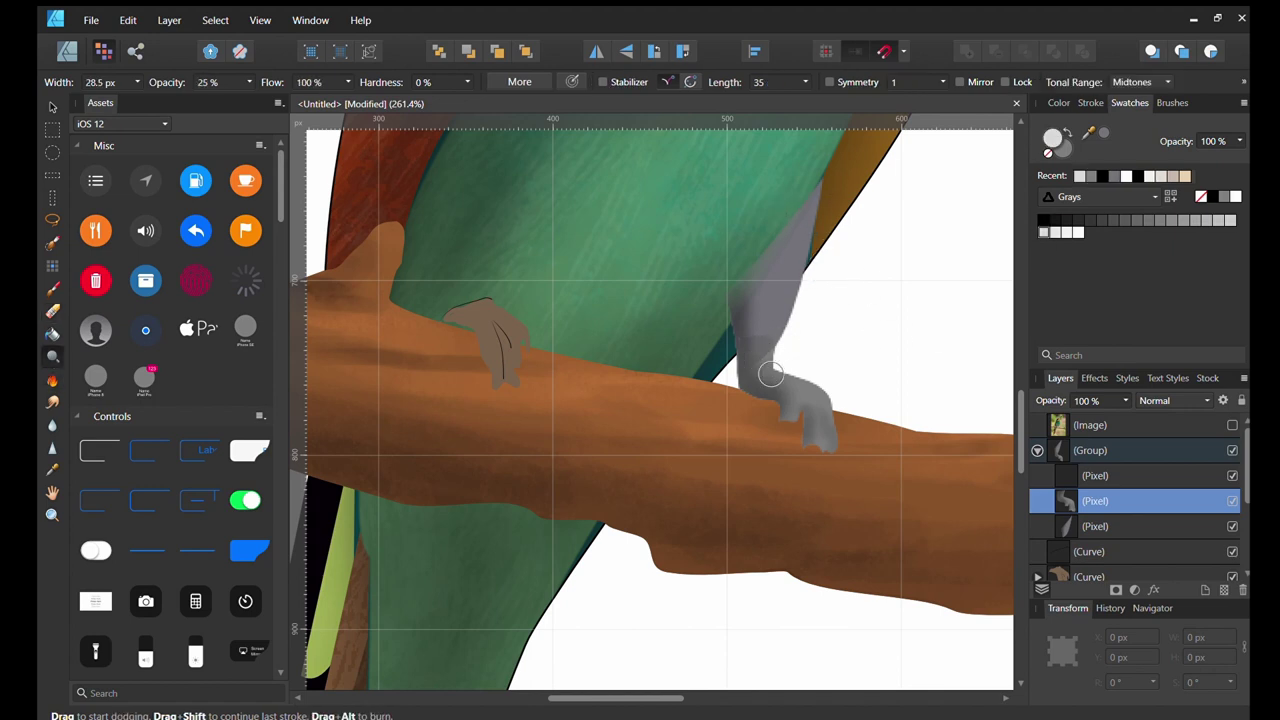
key(alt+bracketleft)
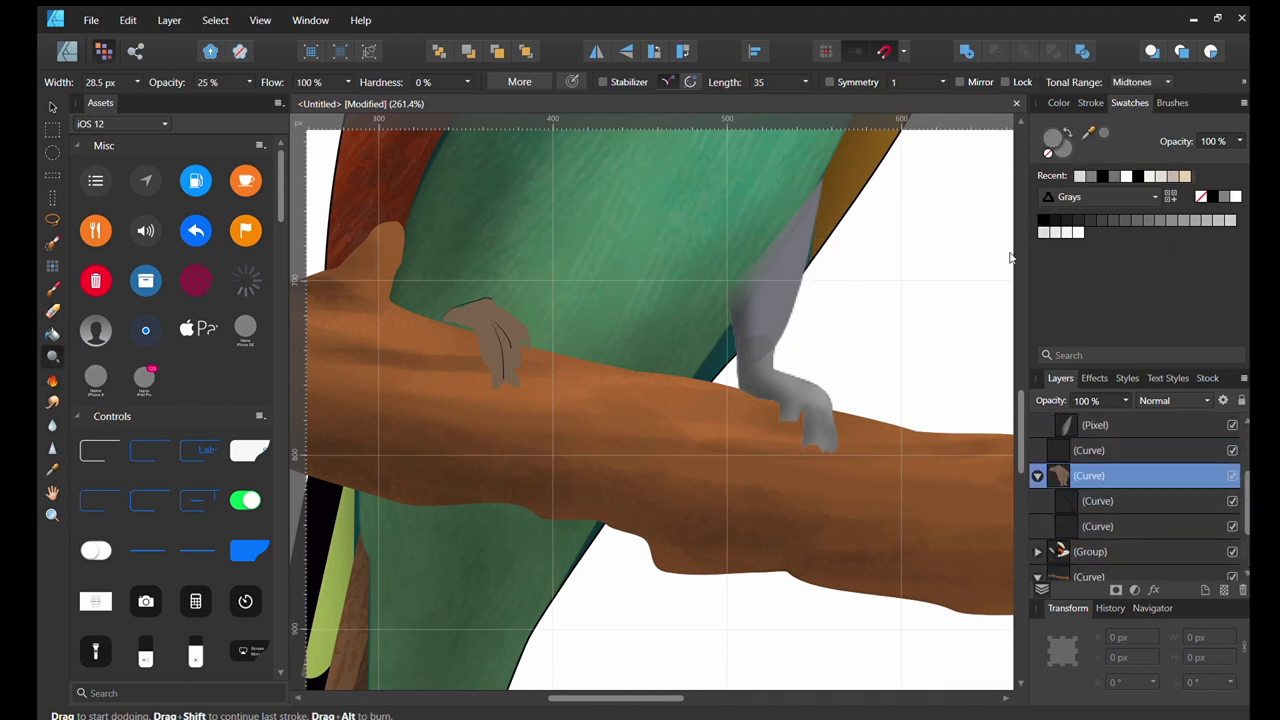
Collapse the leg group and draw two black claw curves on the right foot.
key(v)
click(1090, 450)
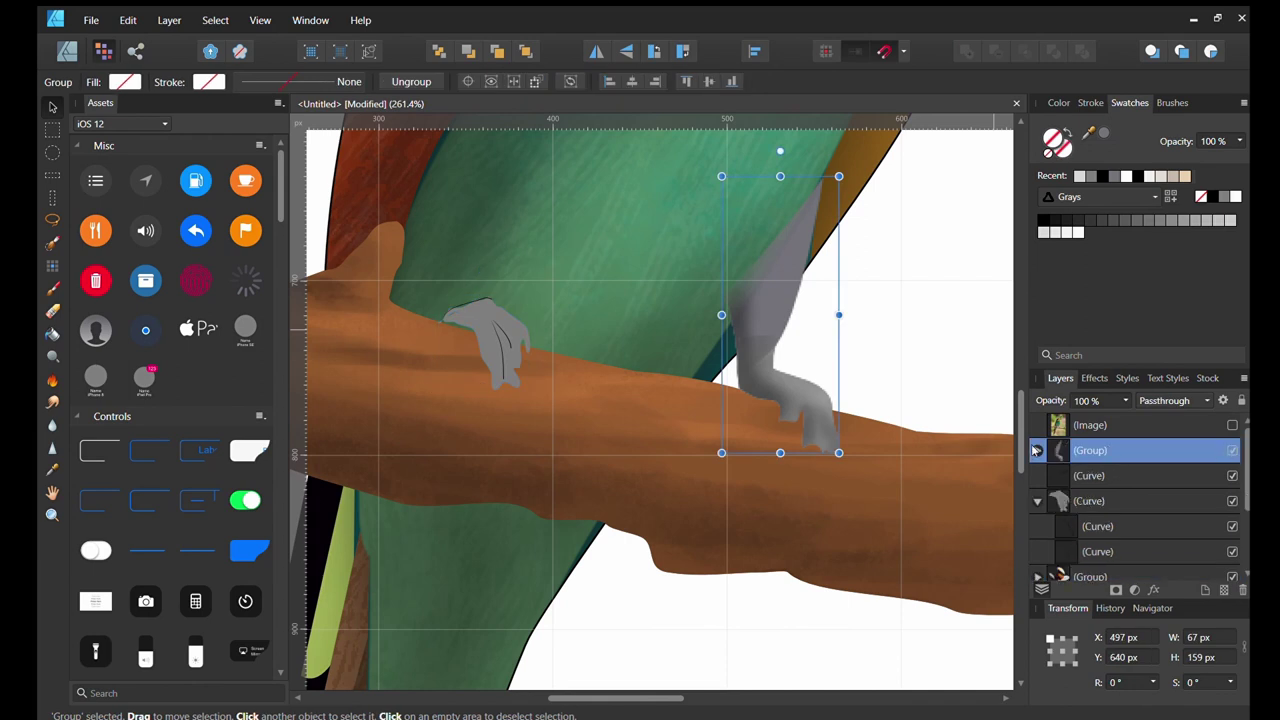
click(1038, 450)
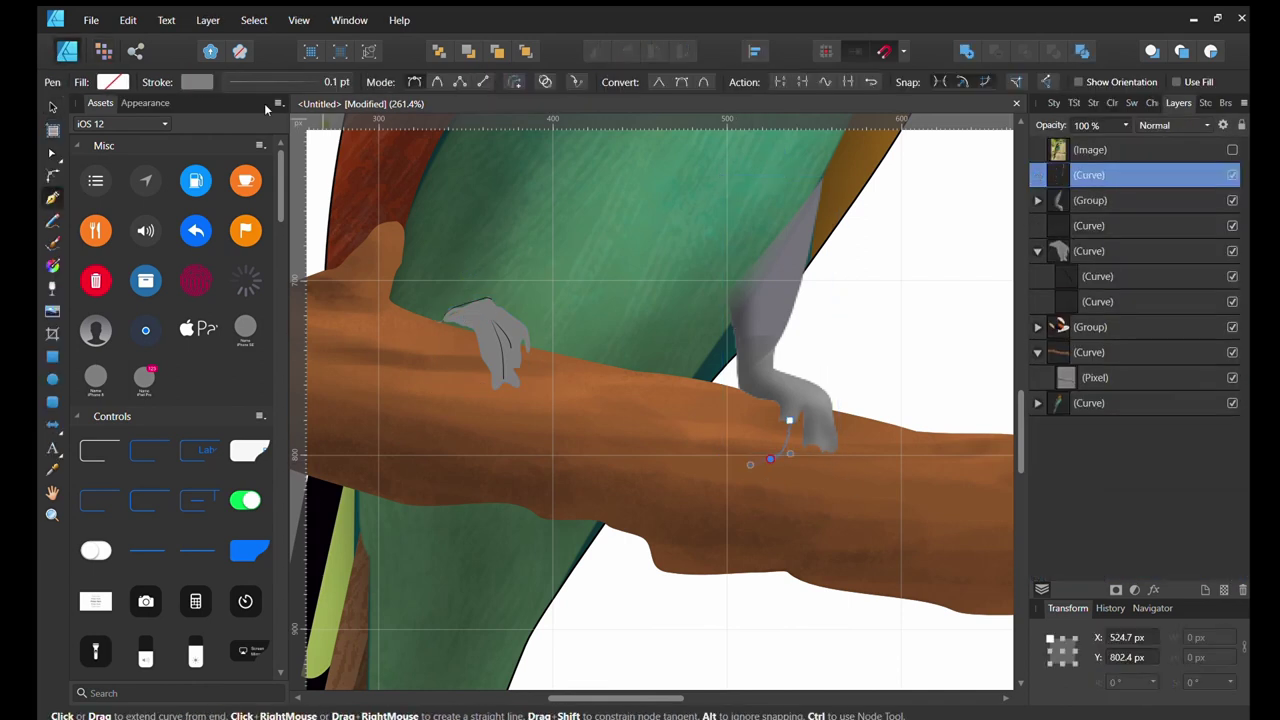
drag(235, 82, 250, 82)
click(815, 440)
drag(797, 471, 831, 500)
key(Escape)
Draw the third claw and group the three claw curves together.
click(832, 441)
key(Escape)
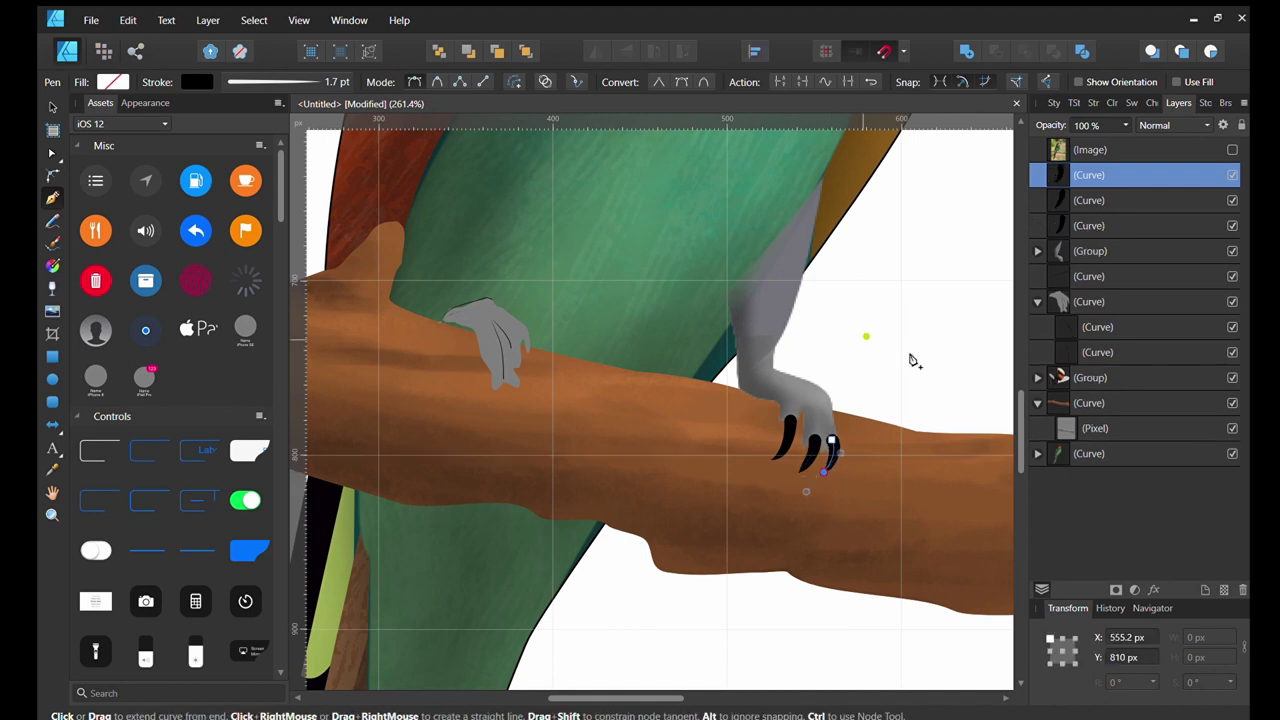
shift+click(1090, 226)
key(ctrl+g)
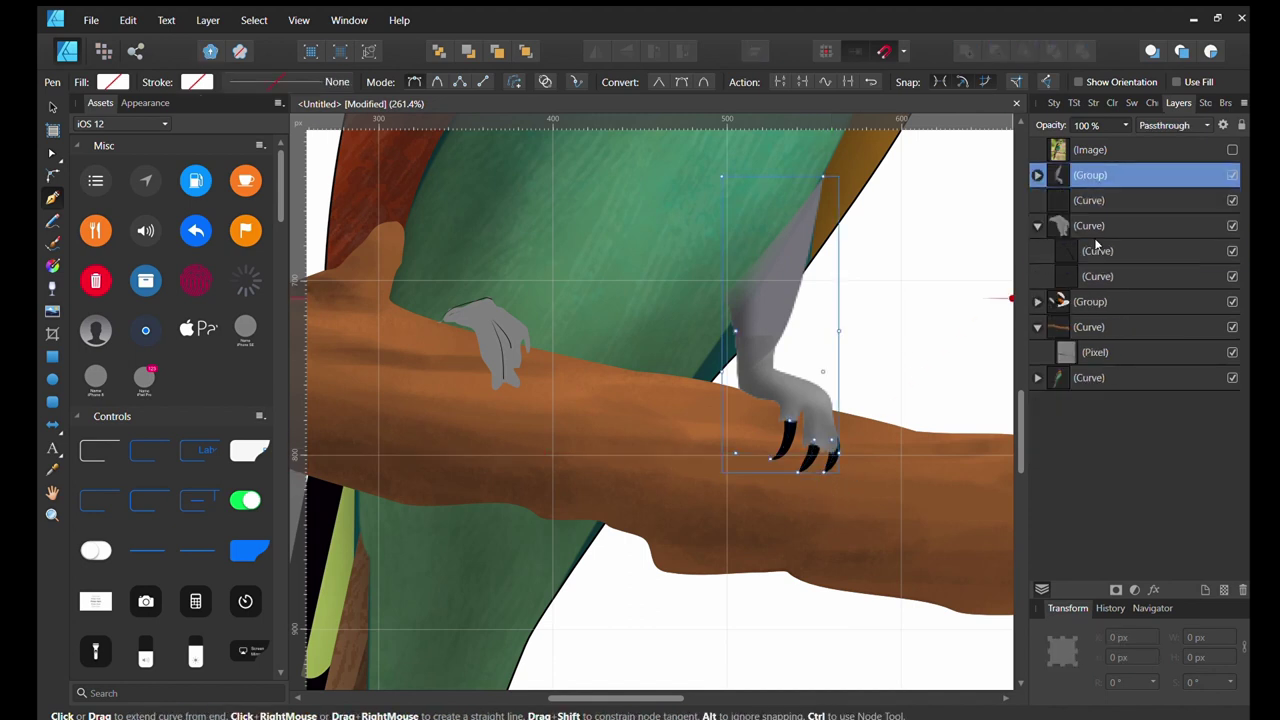
Paint shading on a new pixel layer in the left foot and reshape its right edge.
click(1097, 251)
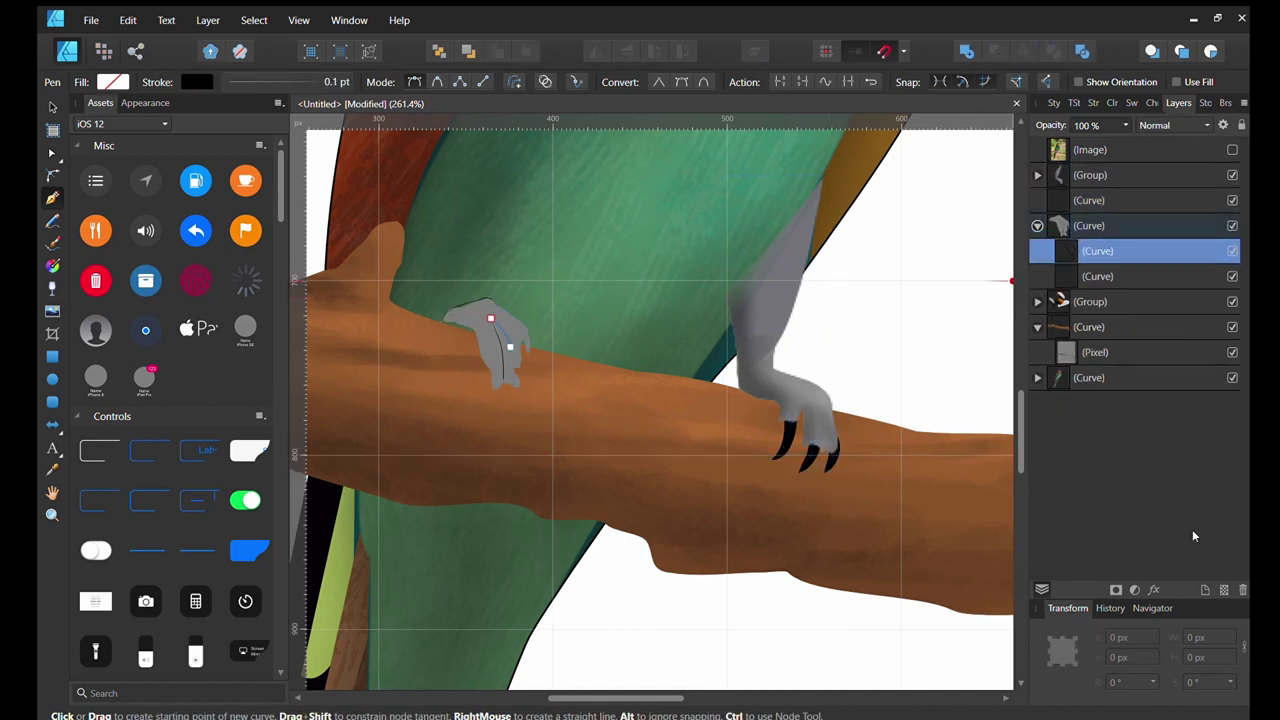
key(ctrl+alt+shift+n)
key(ctrl+2)
key(bracketleft)
key(bracketleft)
key(bracketleft)
drag(501, 378, 498, 341)
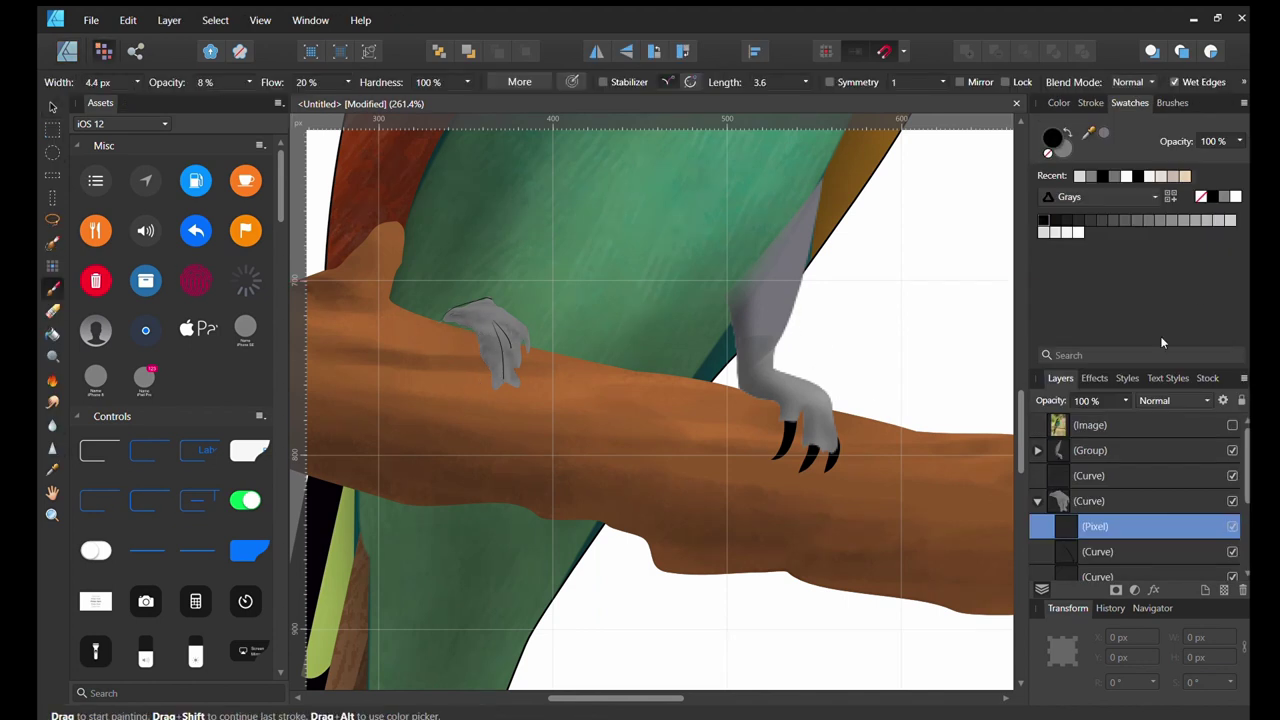
key(ctrl+1)
scroll(465, 417, up, 3)
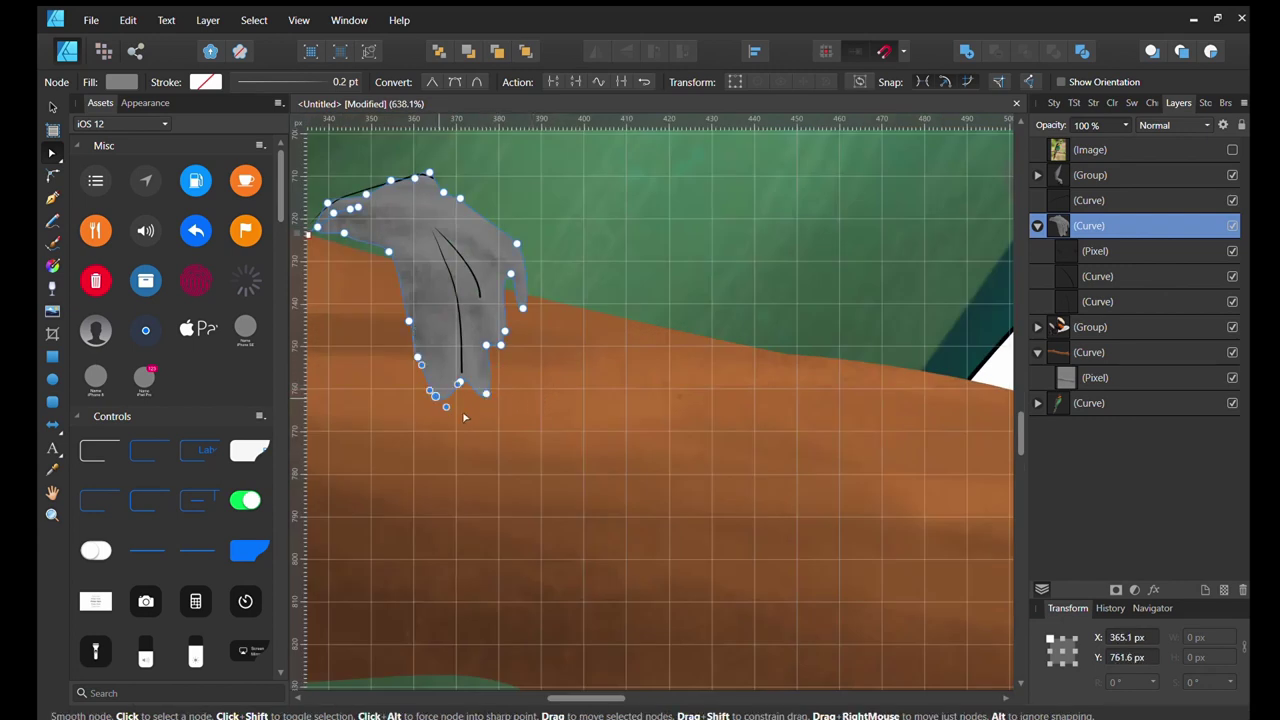
drag(491, 337, 503, 277)
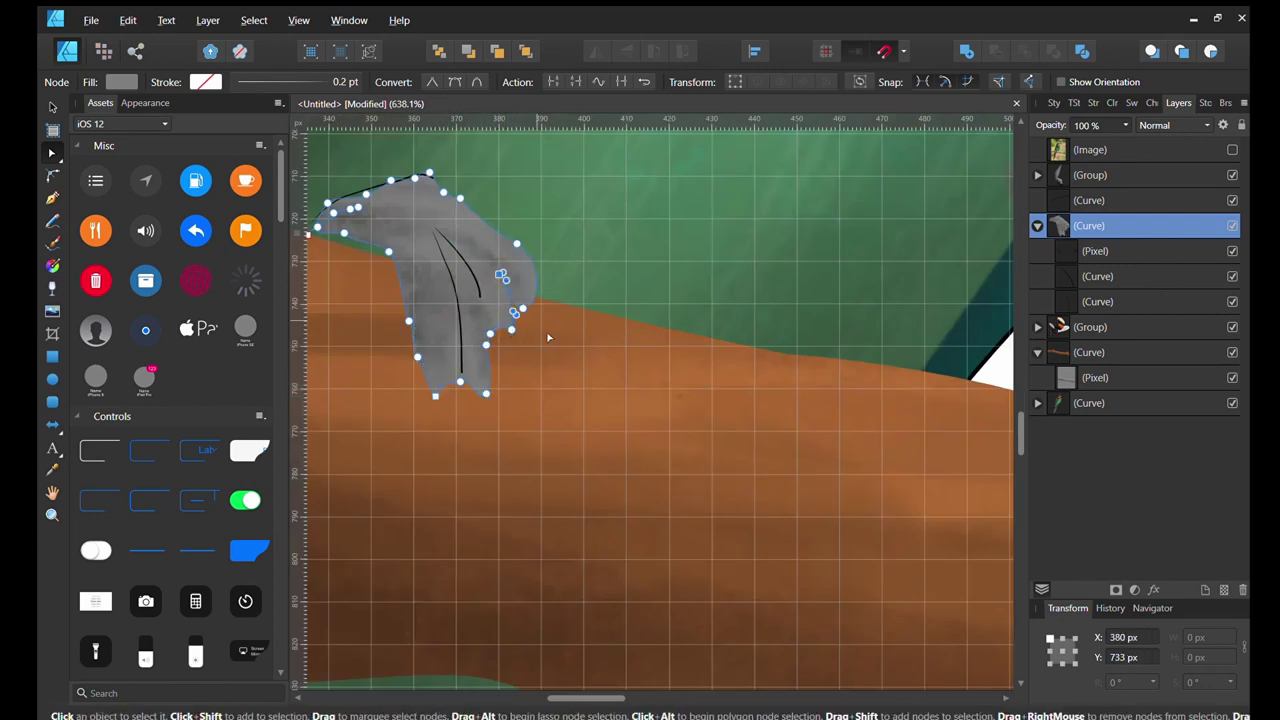
Draw and duplicate black claws under the left foot, group them and move them into the top group.
key(ctrl+v)
drag(448, 395, 422, 487)
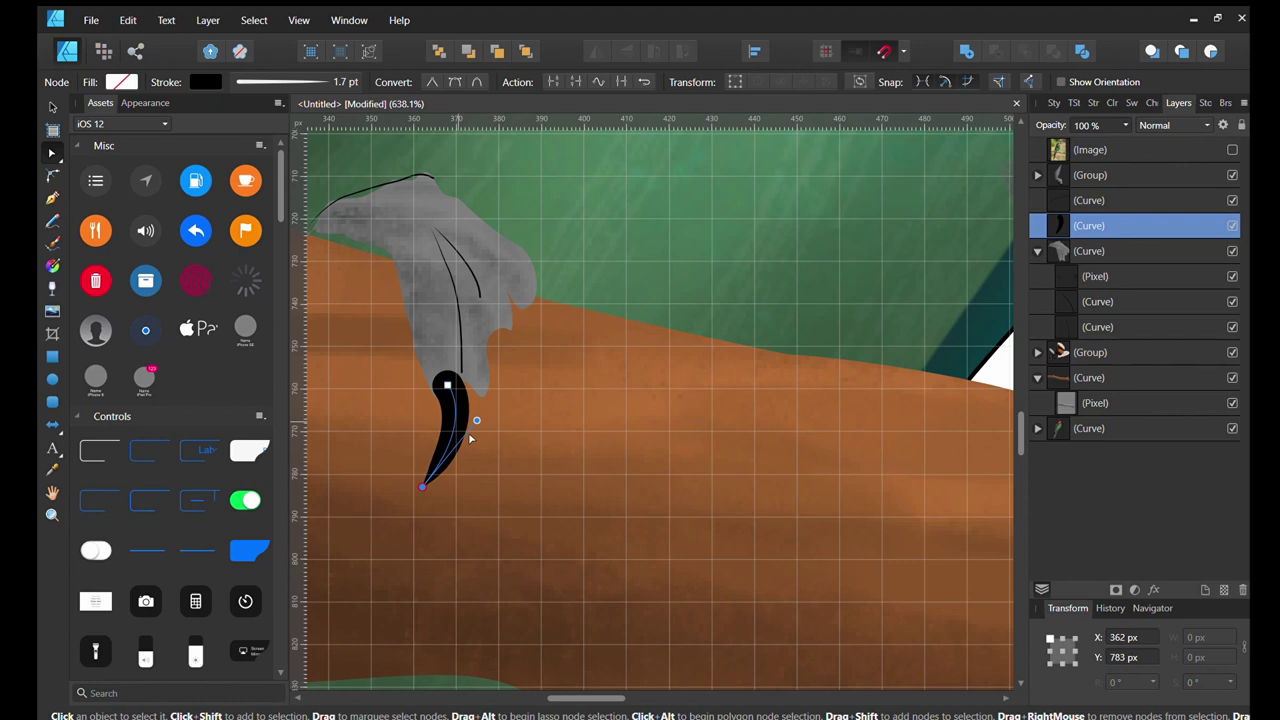
key(ctrl+v)
key(ctrl+v)
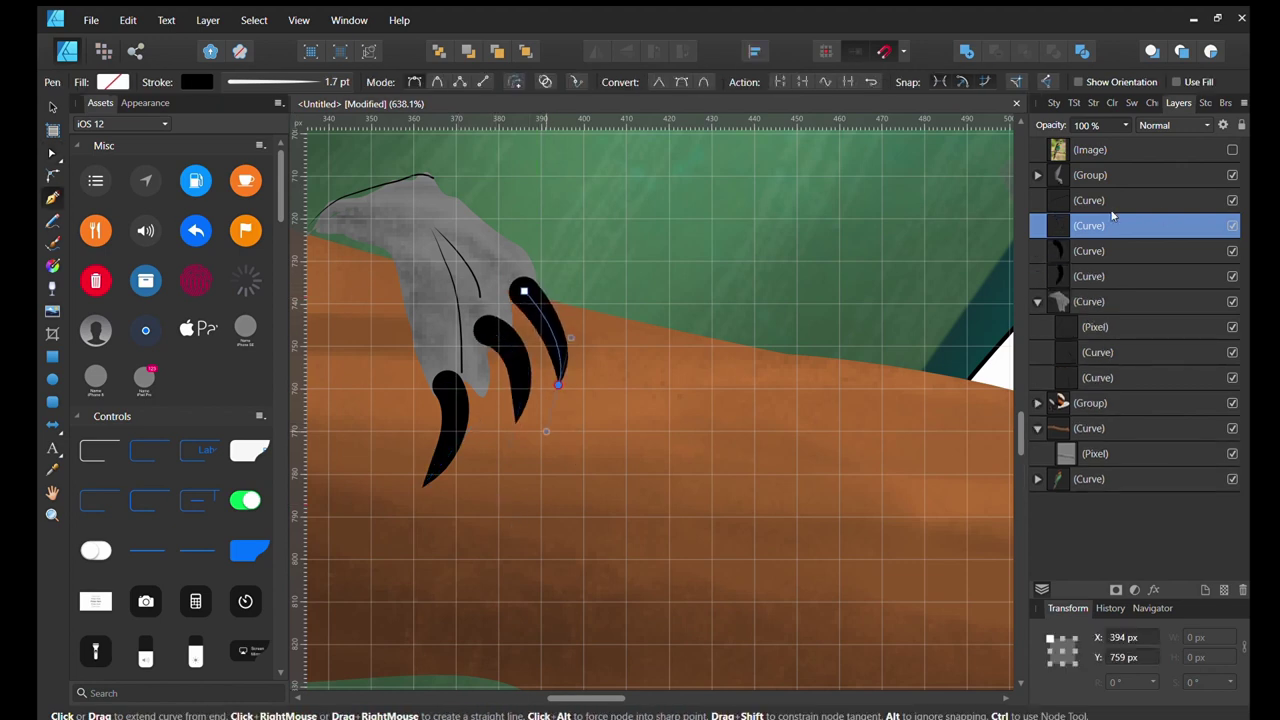
key(p)
ctrl+click(1115, 226)
key(ctrl+g)
key(ctrl+0)
click(1037, 226)
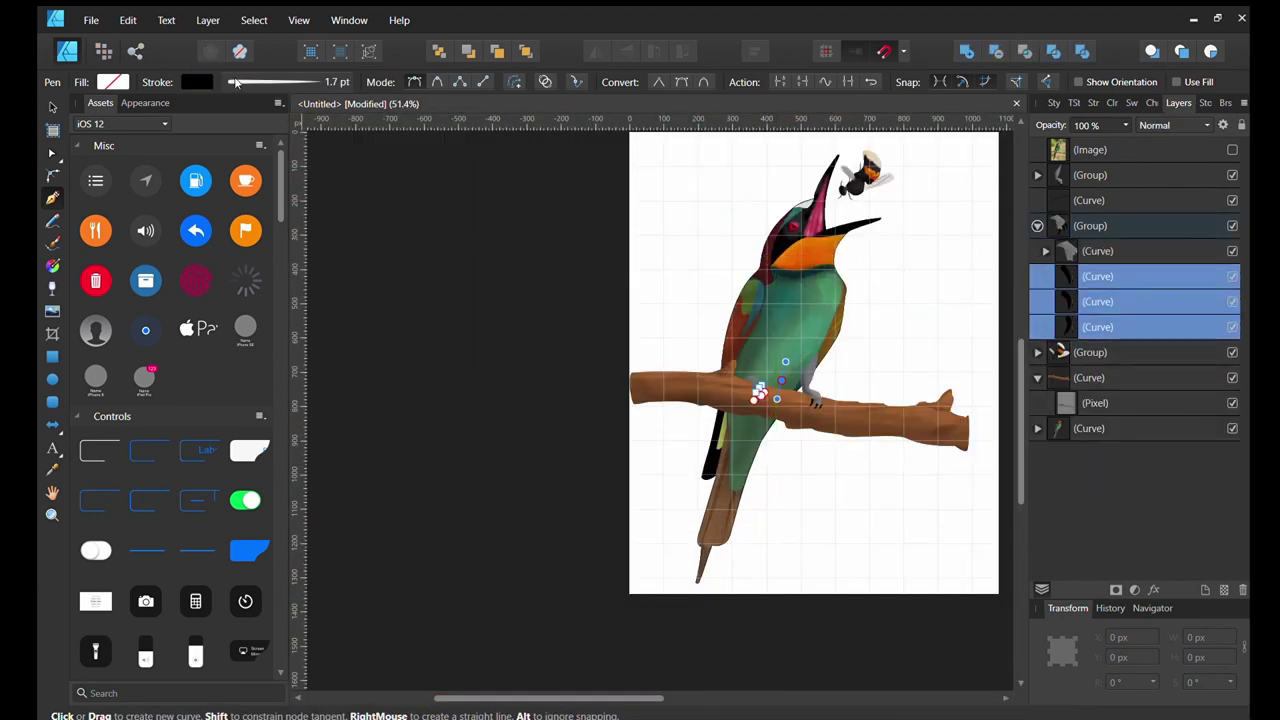
key(ctrl+v)
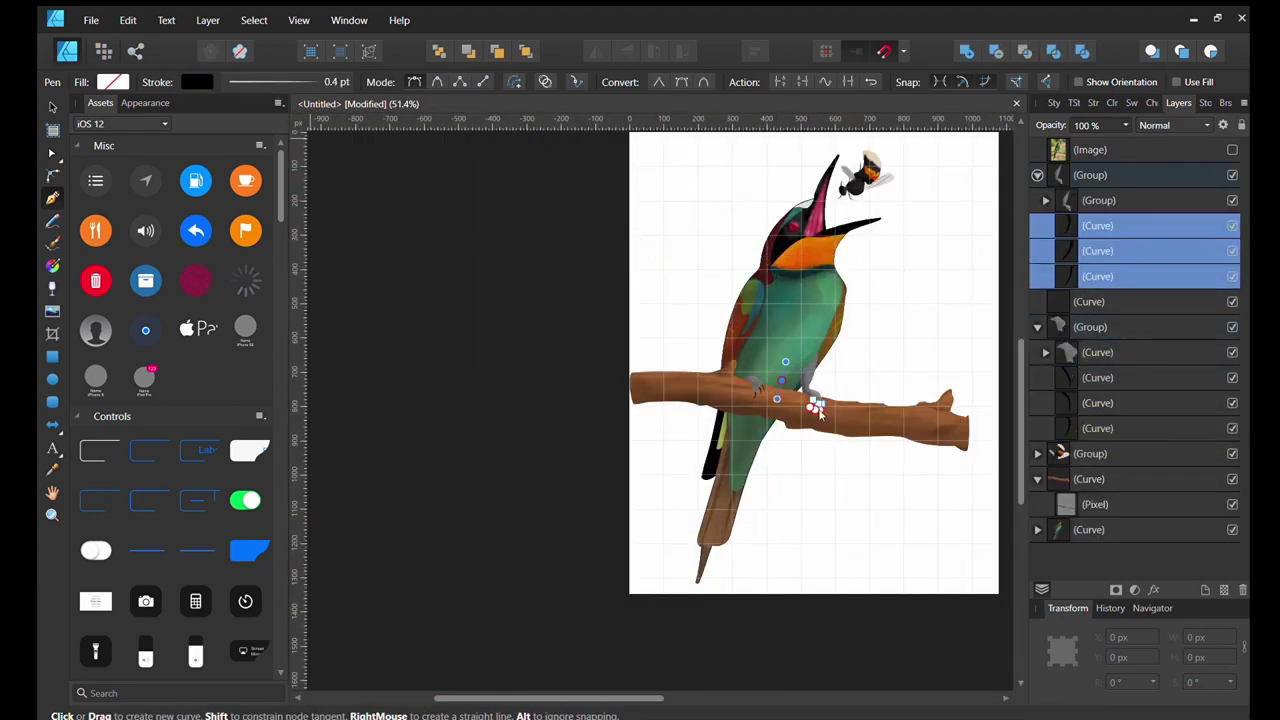
scroll(818, 410, up, 3)
scroll(818, 410, up, 2)
Select the claw curve and the foot's child groups, and hide the reference photo.
key(a)
click(660, 468)
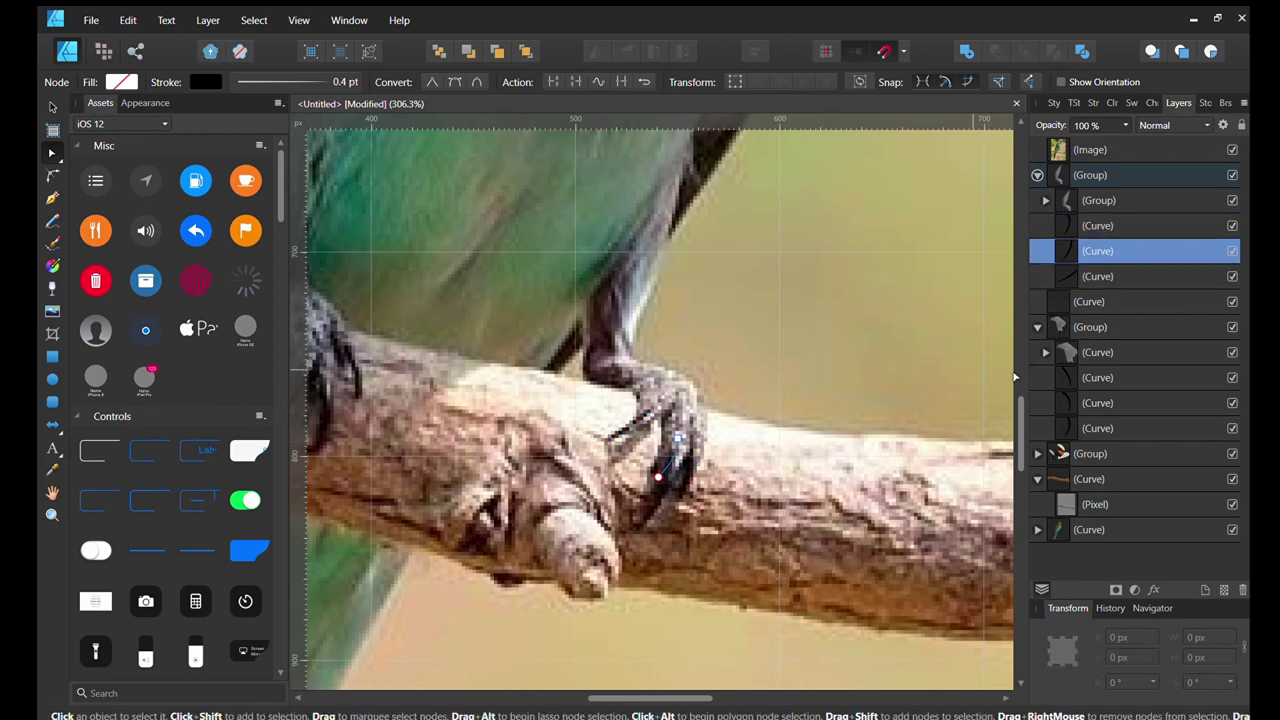
click(1097, 225)
click(1098, 200)
click(1090, 175)
click(1098, 200)
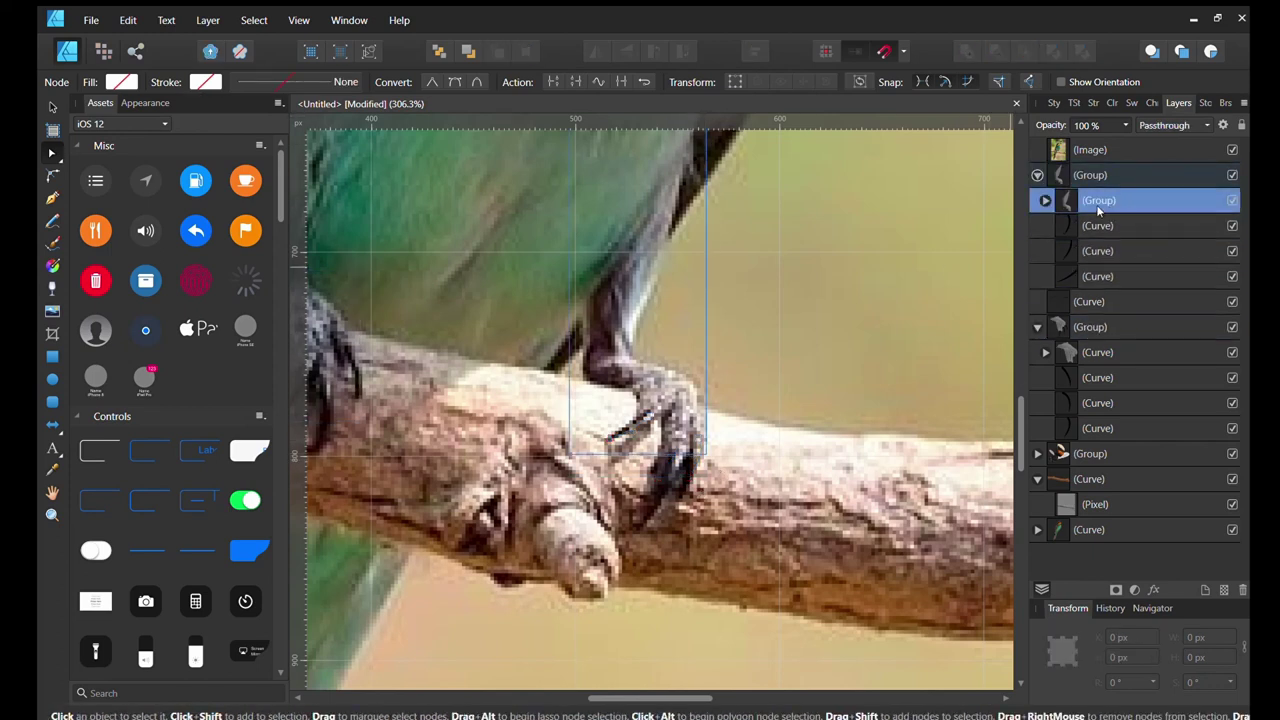
scroll(848, 288, down, 3)
click(1231, 149)
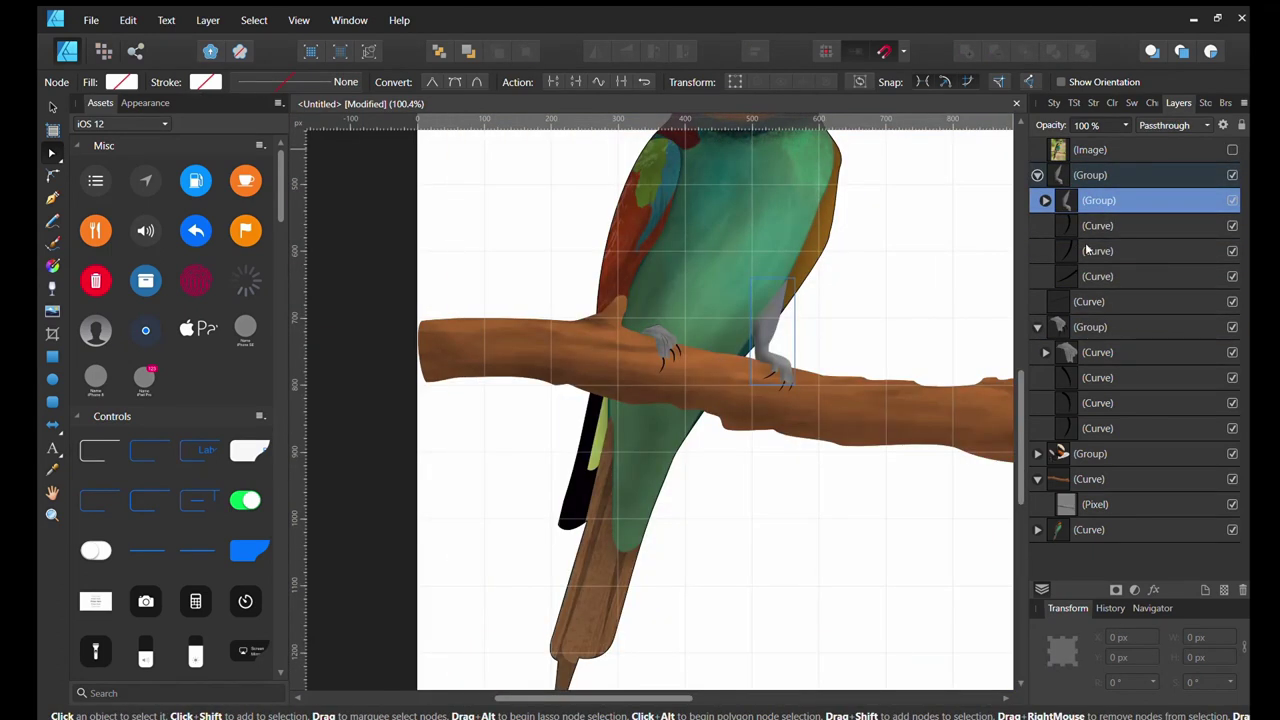
Add a pixel layer to the claw group in Pixel persona and move it below the foot group.
click(1037, 175)
click(1037, 200)
click(1205, 589)
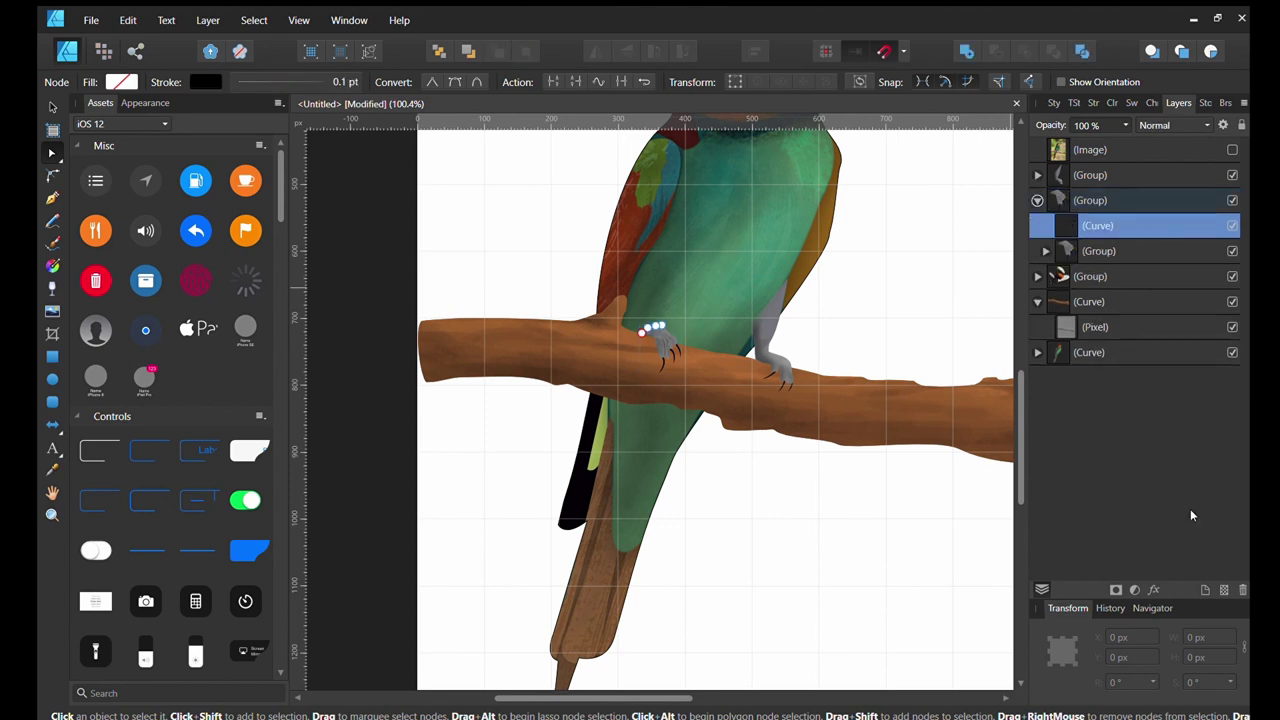
click(103, 50)
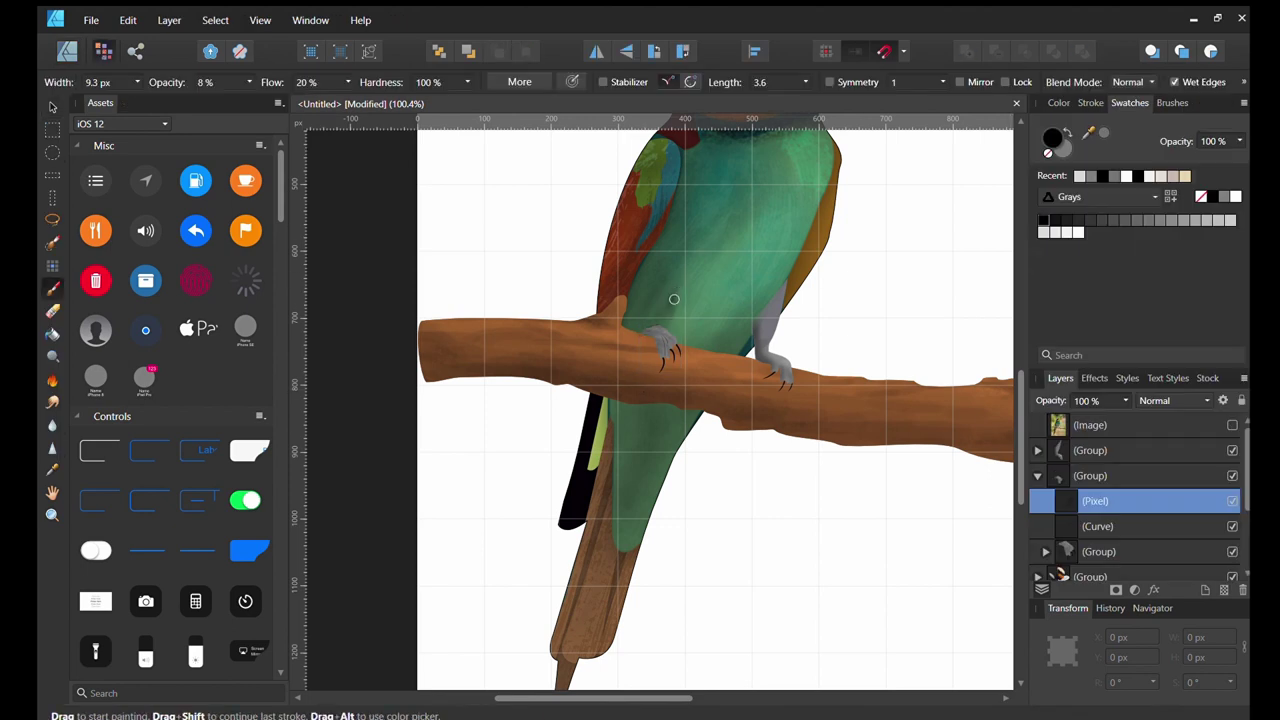
key(ctrl+shift+bracketleft)
key(bracketright)
key(bracketright)
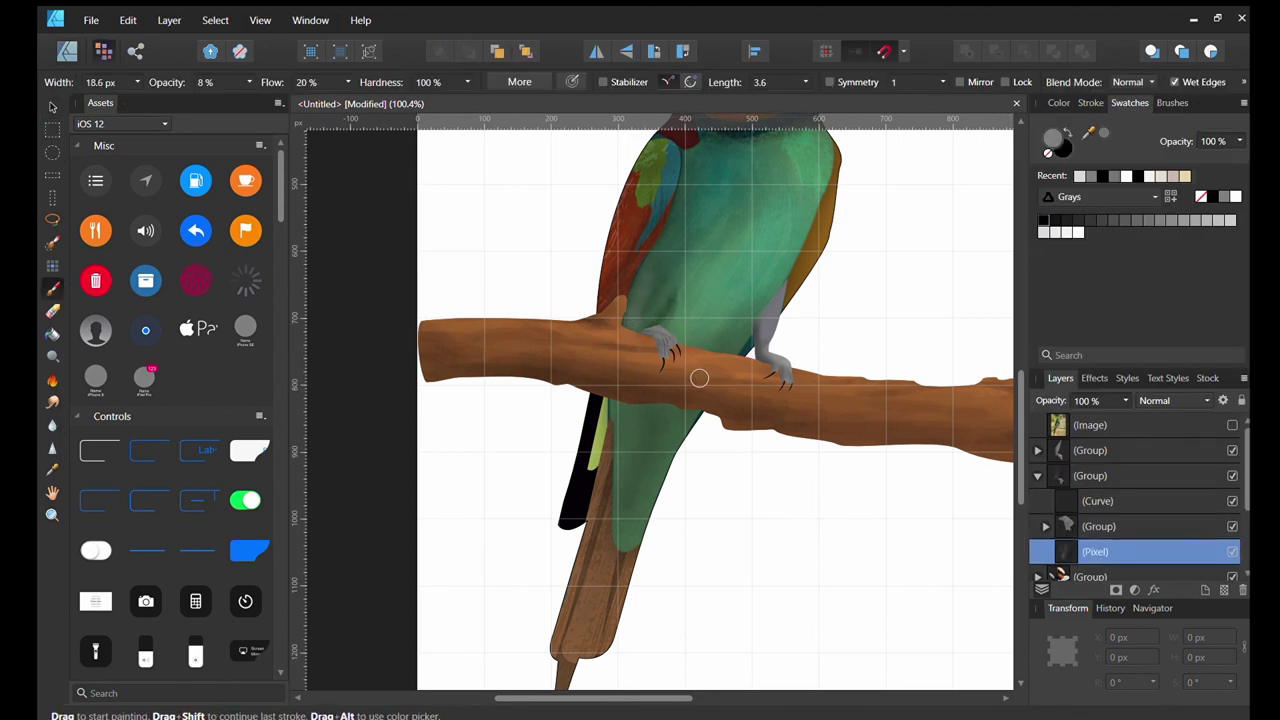
Expand the second foot group and erase on a pixel layer inside the masked group.
click(1036, 451)
key(e)
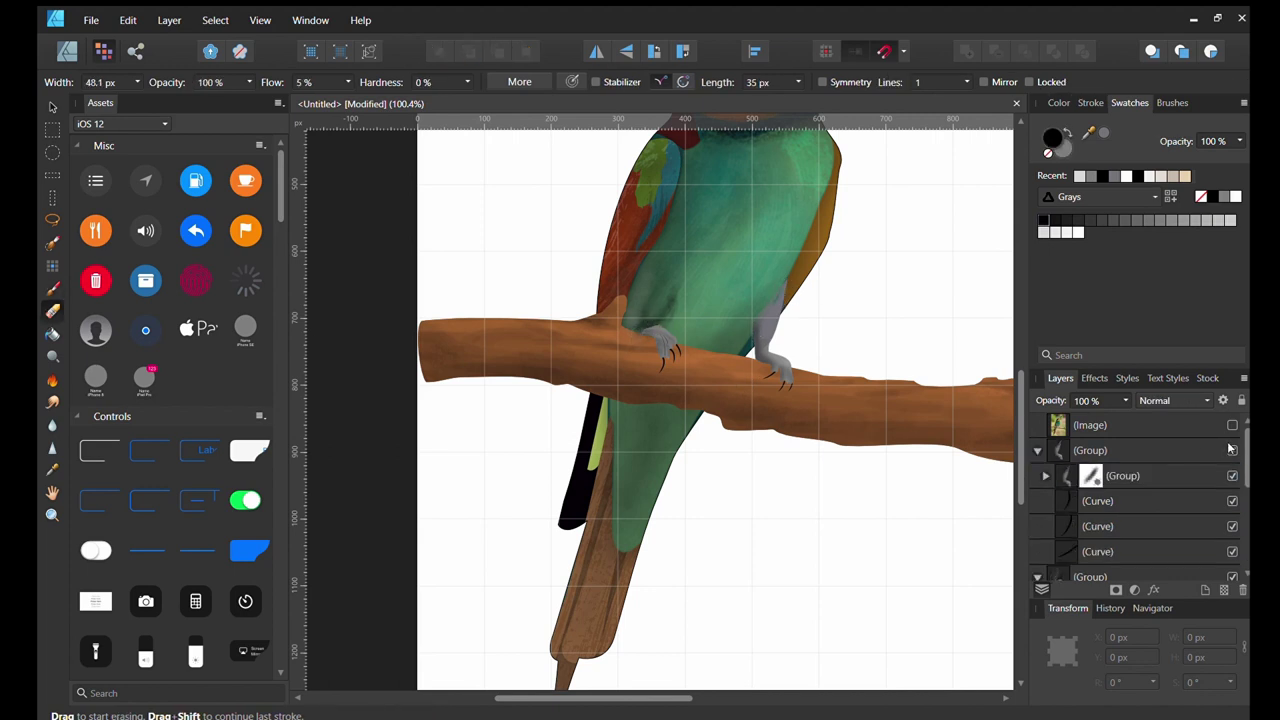
scroll(1230, 449, down, 2)
click(1046, 425)
click(1140, 500)
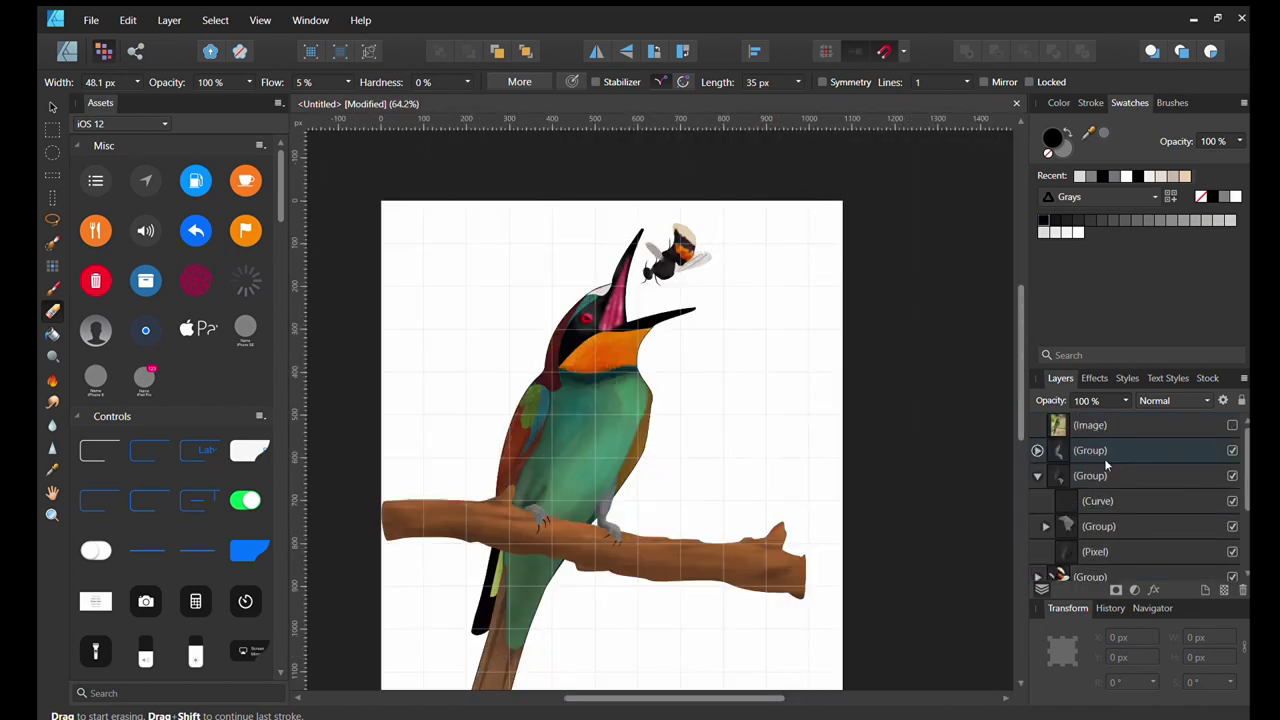
Group both foot groups into one, then select the pixel layer under a body curve.
shift+click(1106, 476)
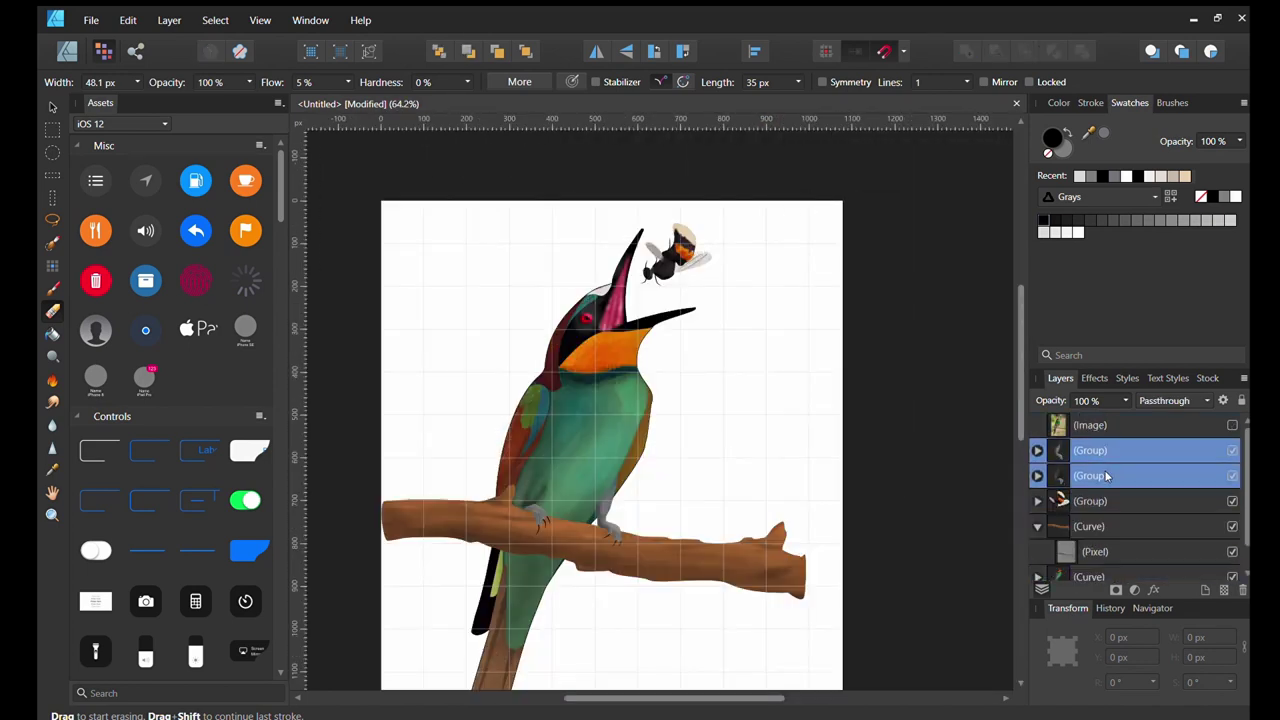
key(ctrl+g)
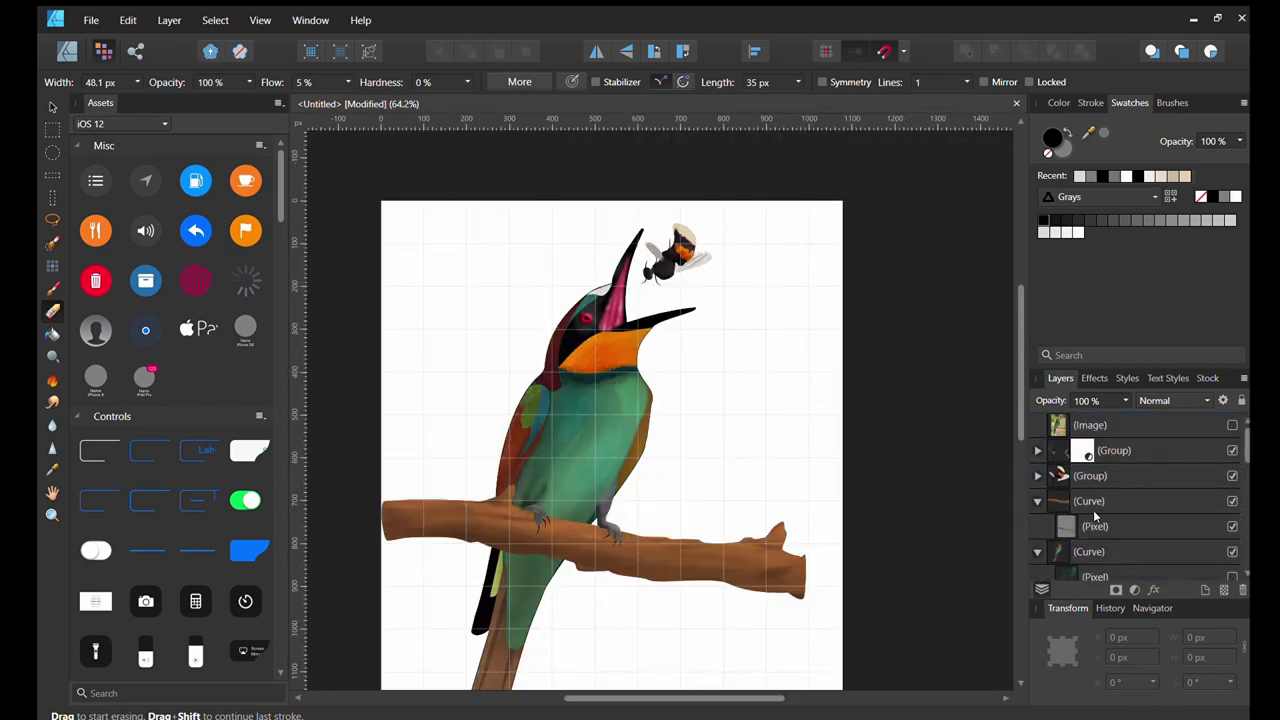
scroll(1130, 500, down, 1)
click(1045, 501)
click(1120, 526)
Draw a freehand shading curve over the lower body and duplicate it.
key(ctrl+1)
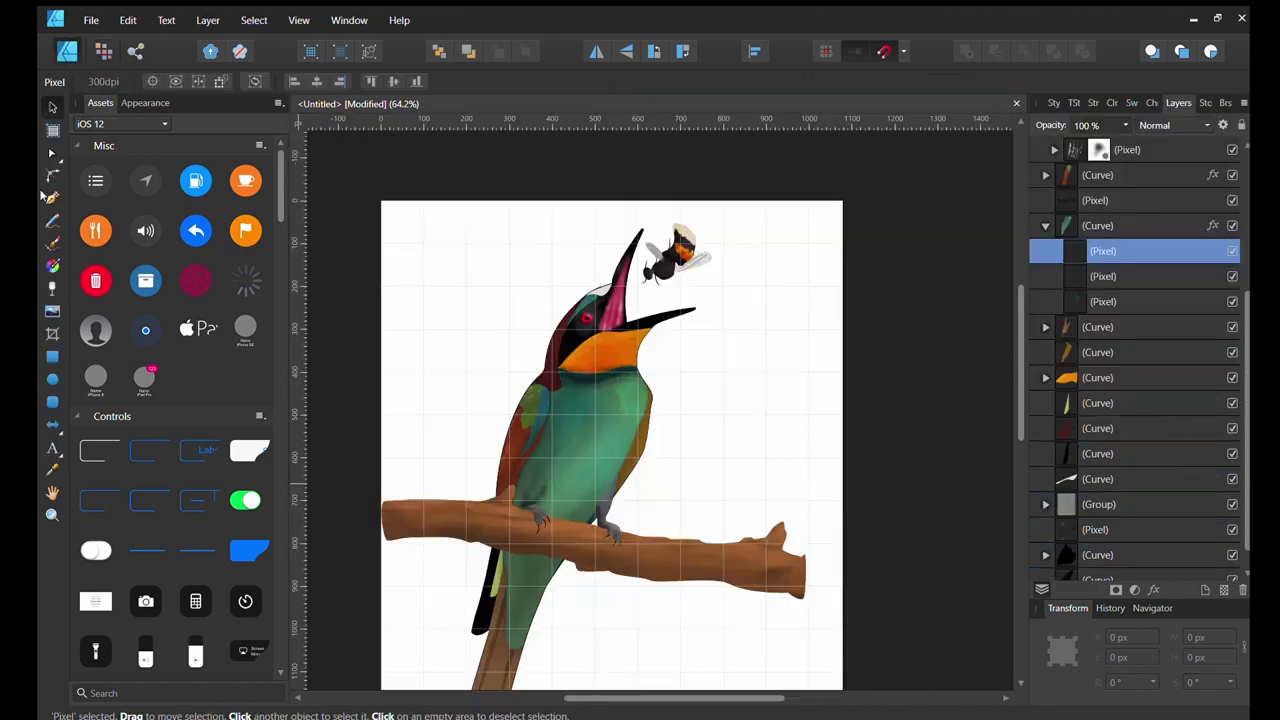
click(53, 220)
drag(583, 467, 509, 650)
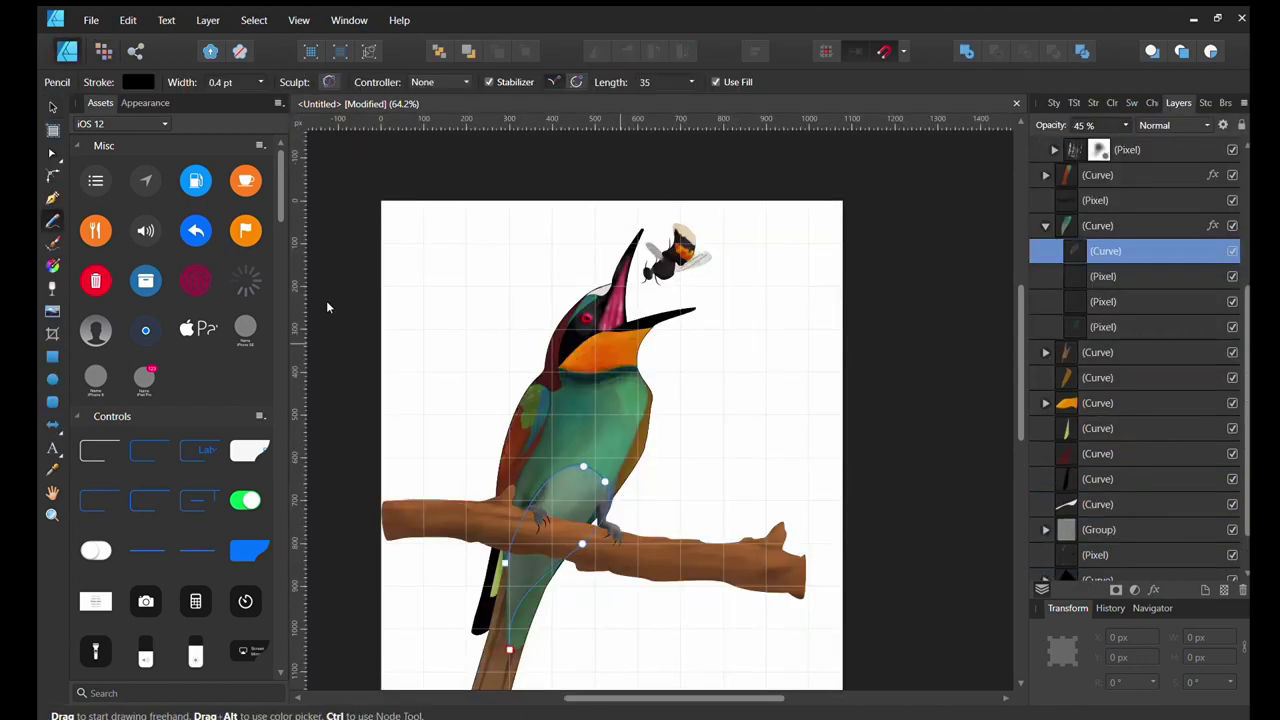
key(a)
key(ctrl+d)
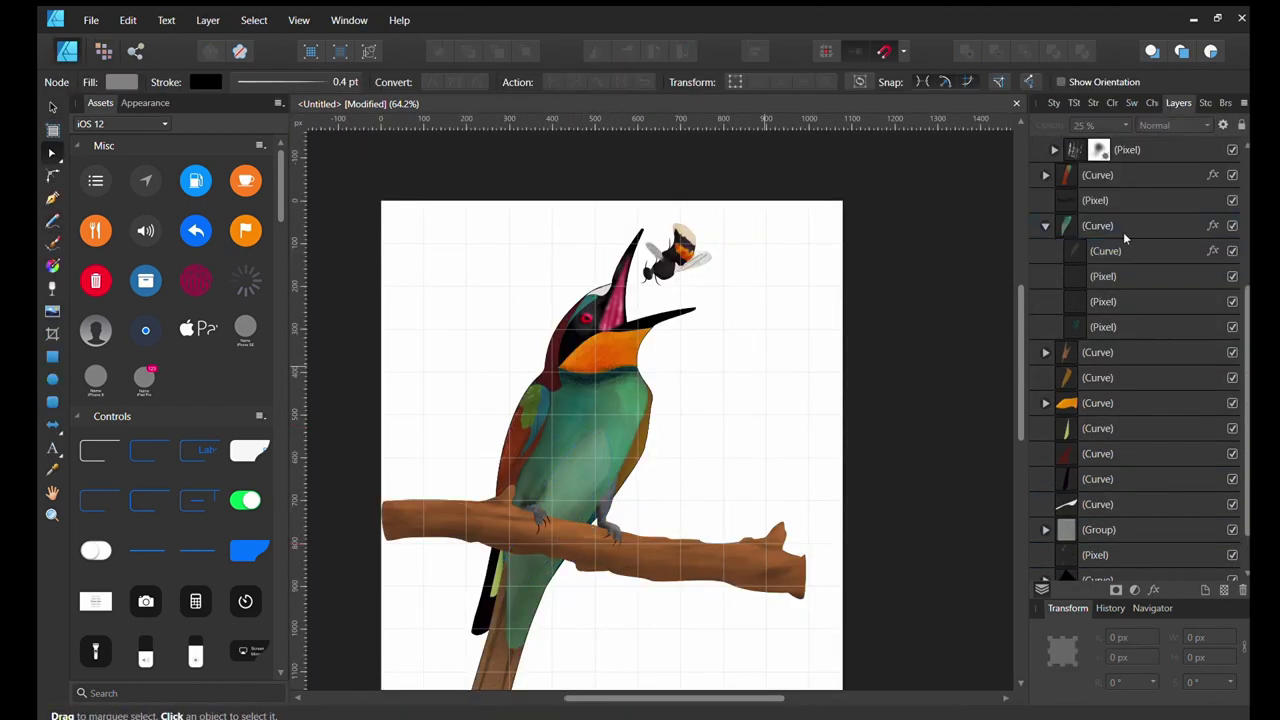
click(1125, 250)
key(ctrl+d)
click(1128, 252)
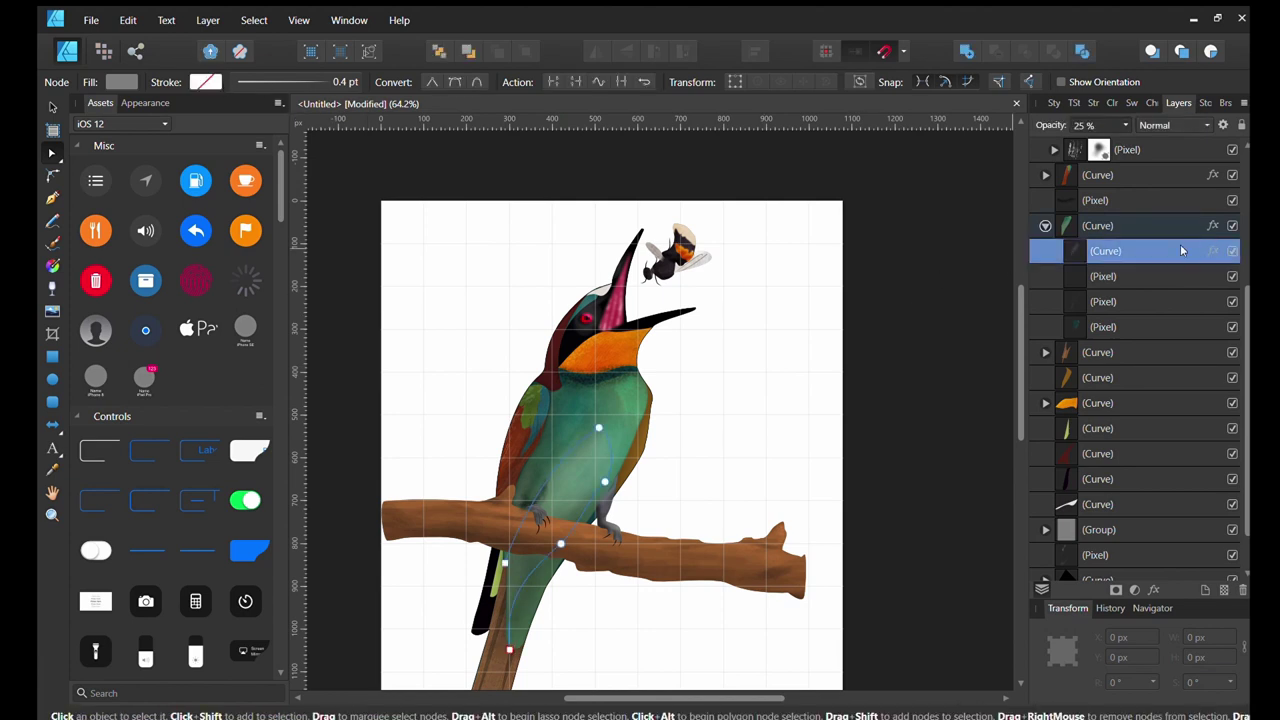
click(1095, 200)
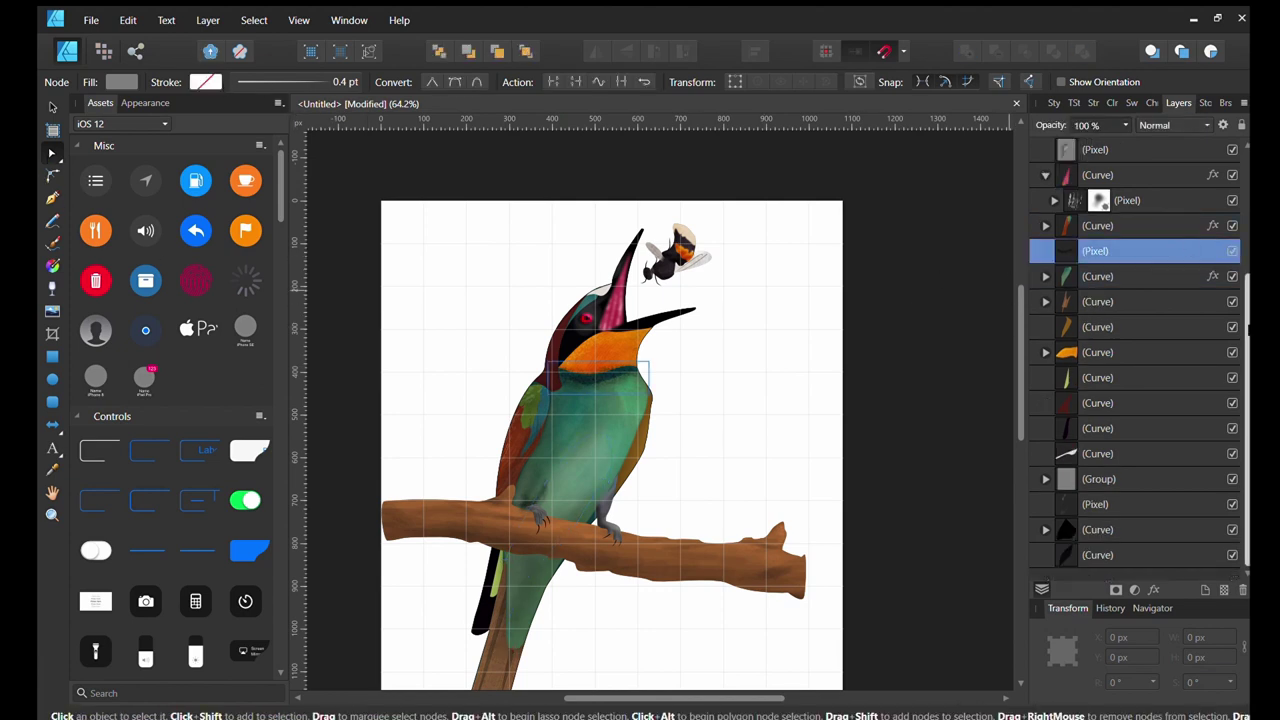
Zoom in on the head, hide the light-green curve and select the curve to shade.
scroll(1136, 418, up, 2)
click(1136, 490)
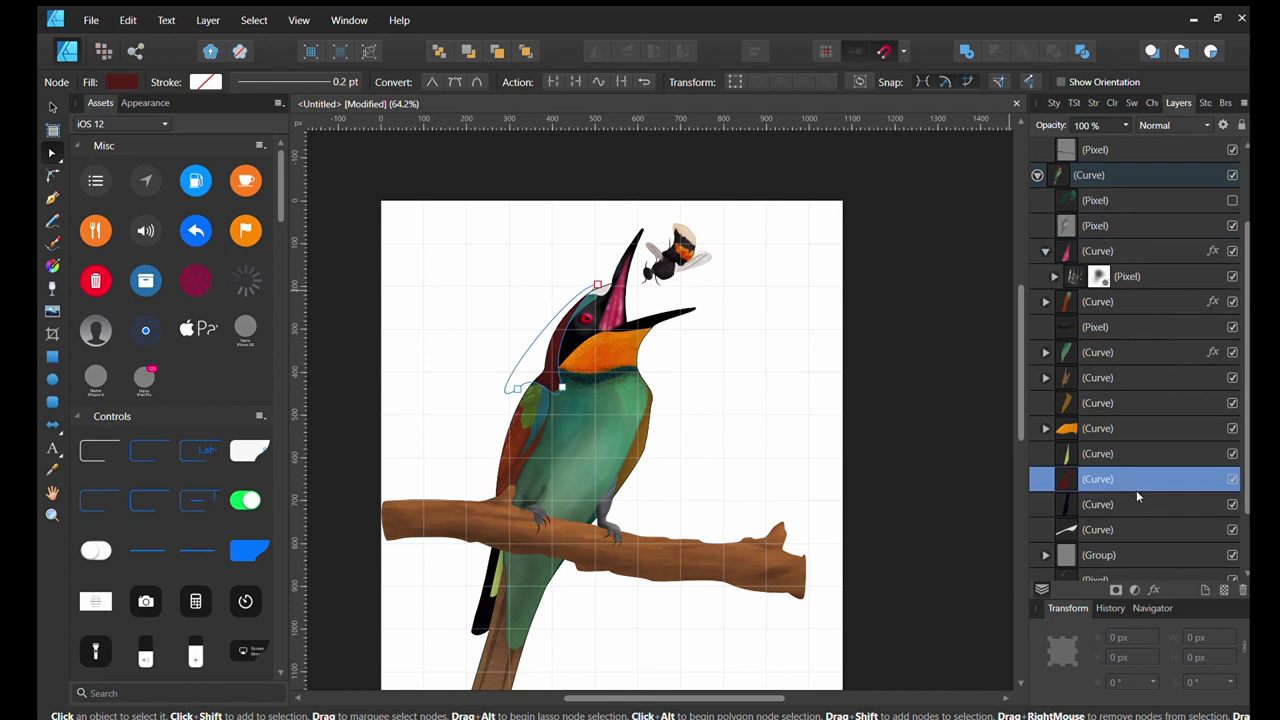
key(ctrl+alt+0)
click(1097, 352)
click(1232, 453)
scroll(1207, 400, down, 2)
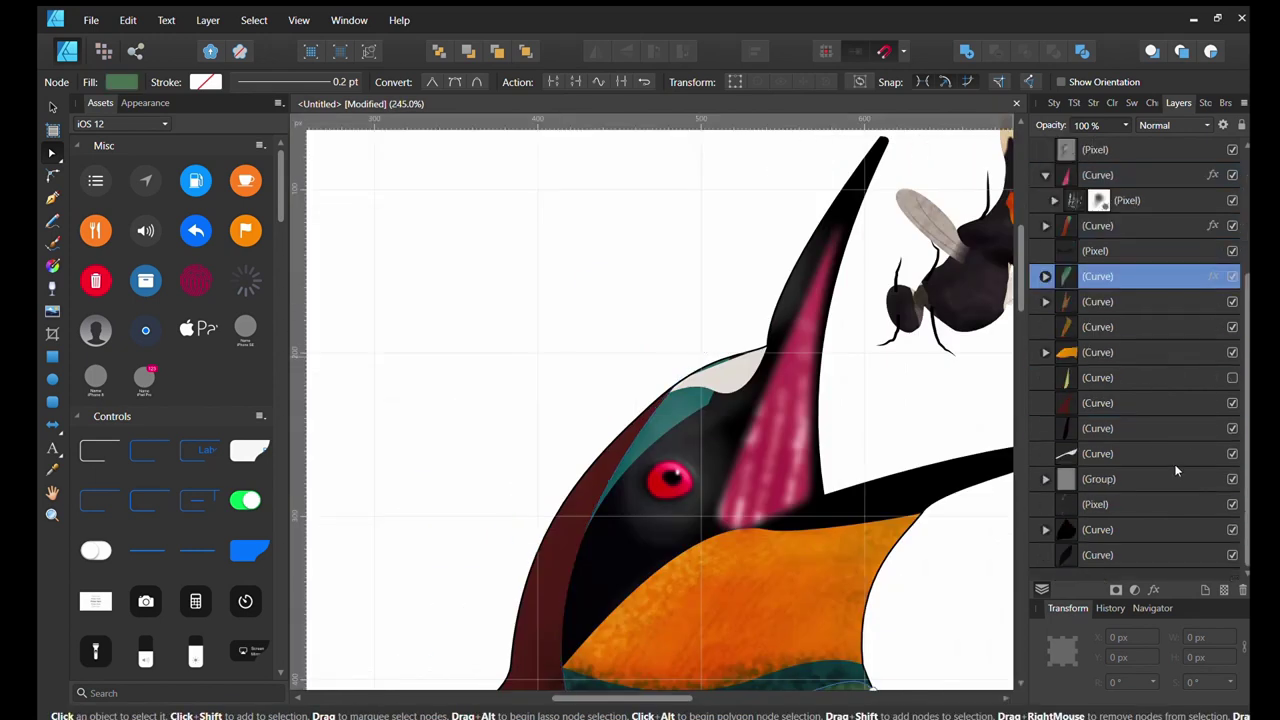
click(1176, 455)
Add a pixel layer and paint faint shading on the teal head area.
key(ctrl+2)
key(ctrl+shift+n)
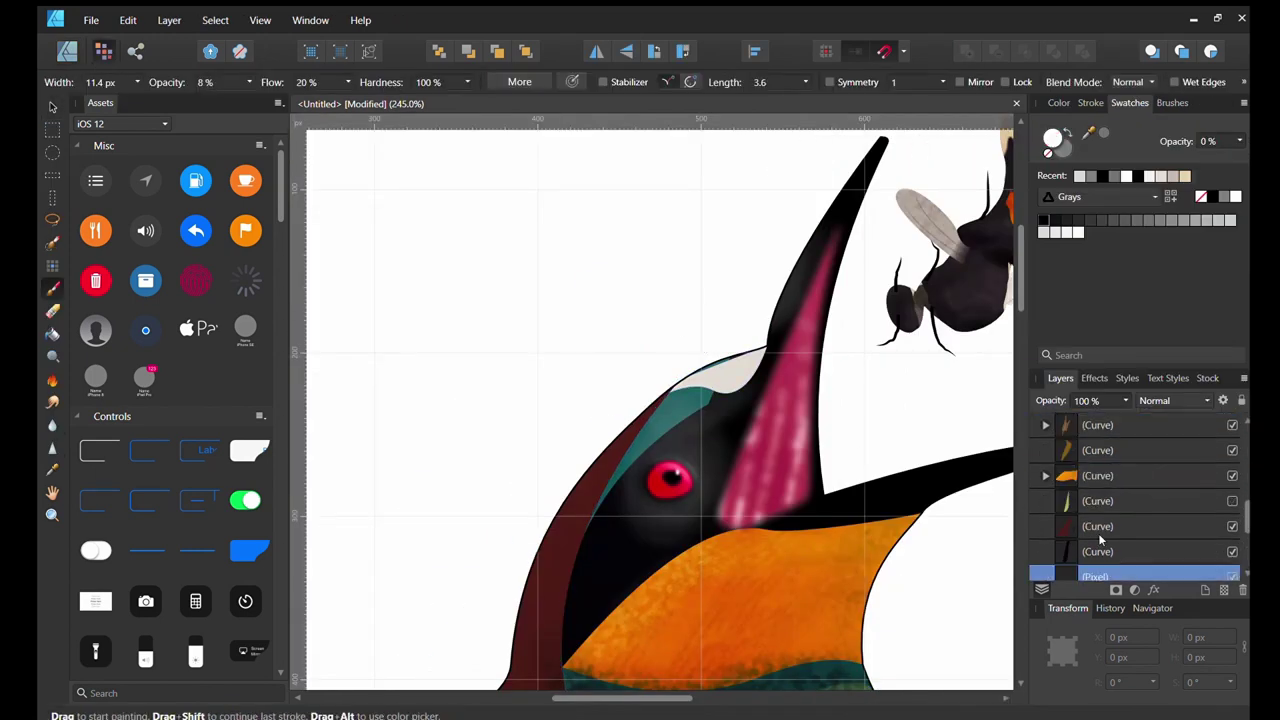
scroll(1098, 533, down, 2)
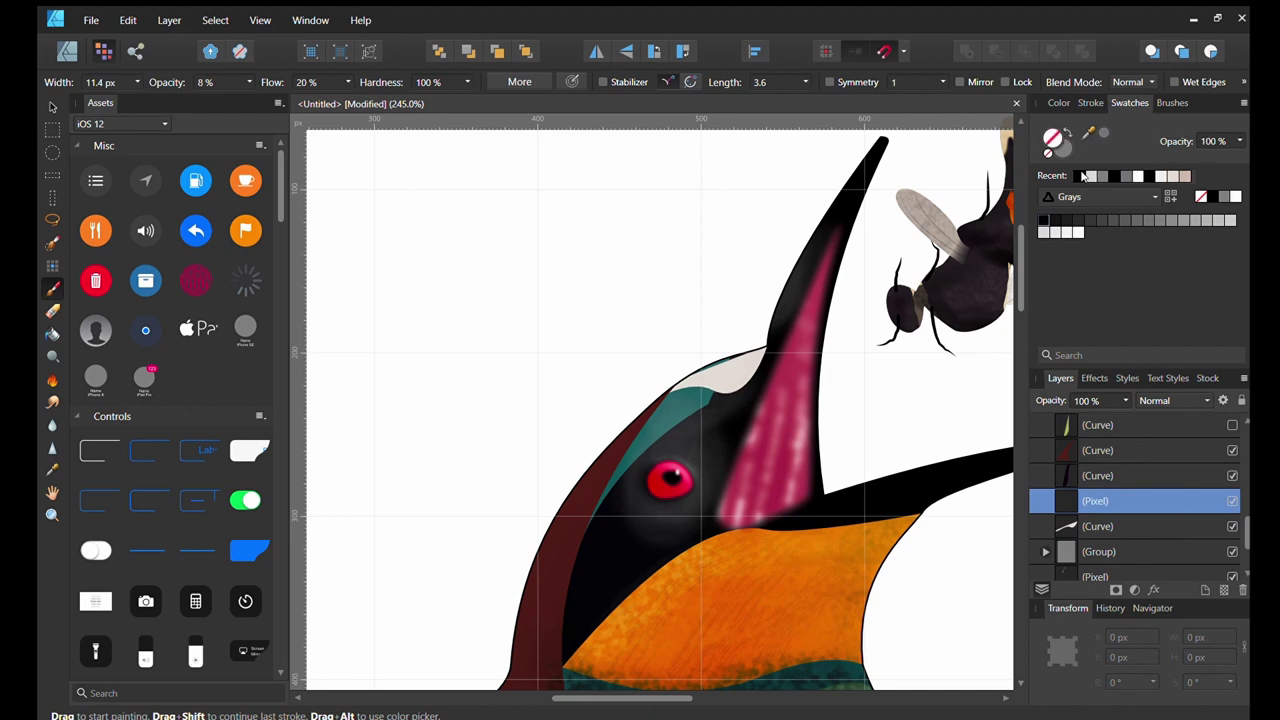
drag(684, 403, 700, 396)
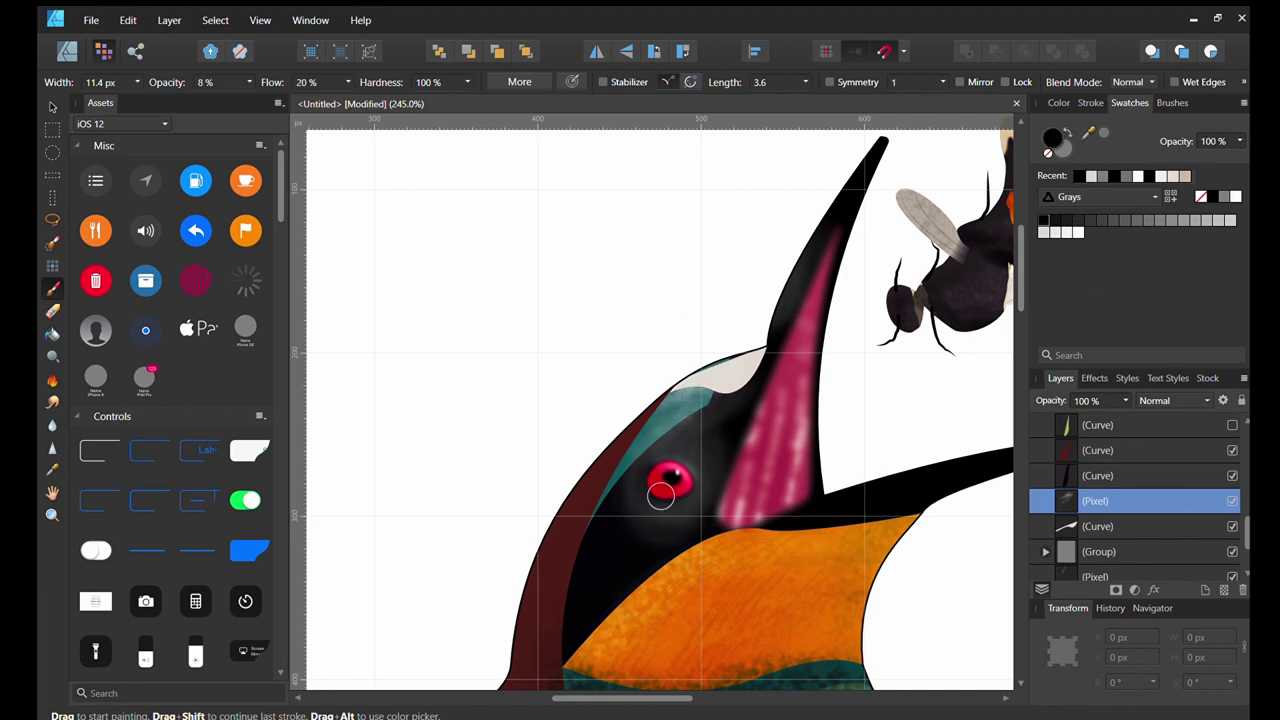
scroll(601, 527, down, 3)
scroll(601, 527, left, 2)
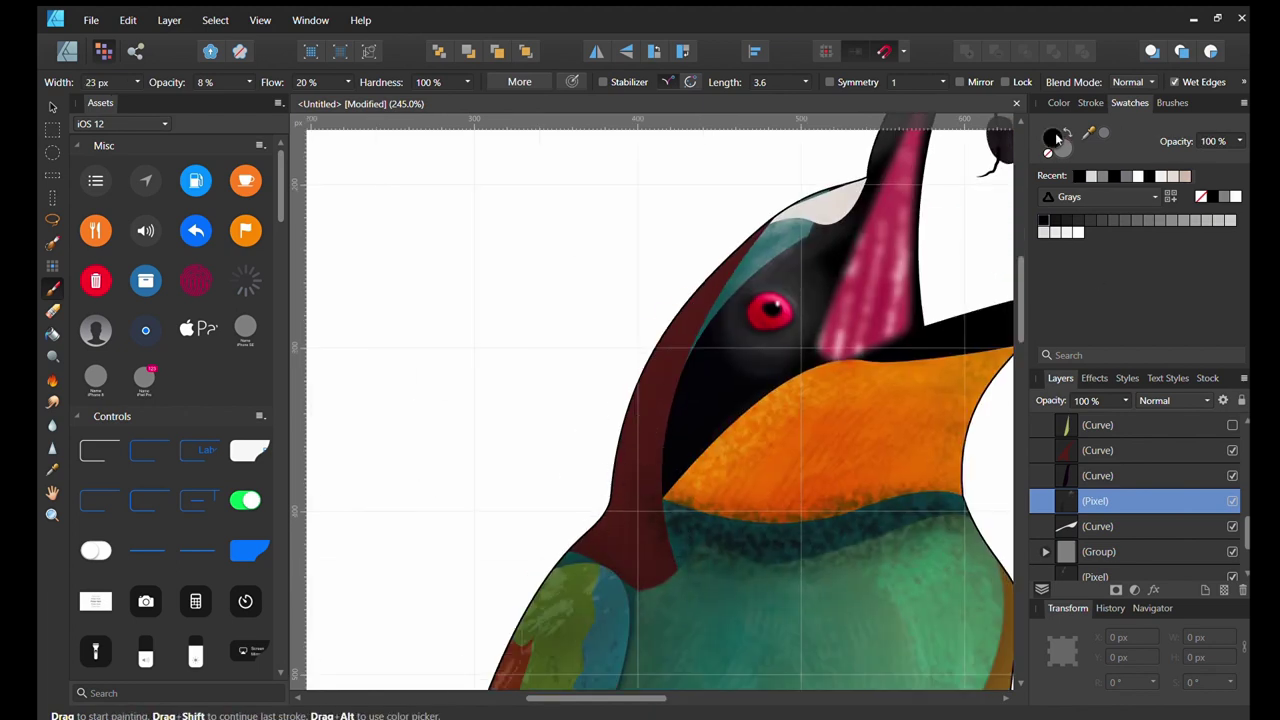
key(ctrl+])
key(ctrl+])
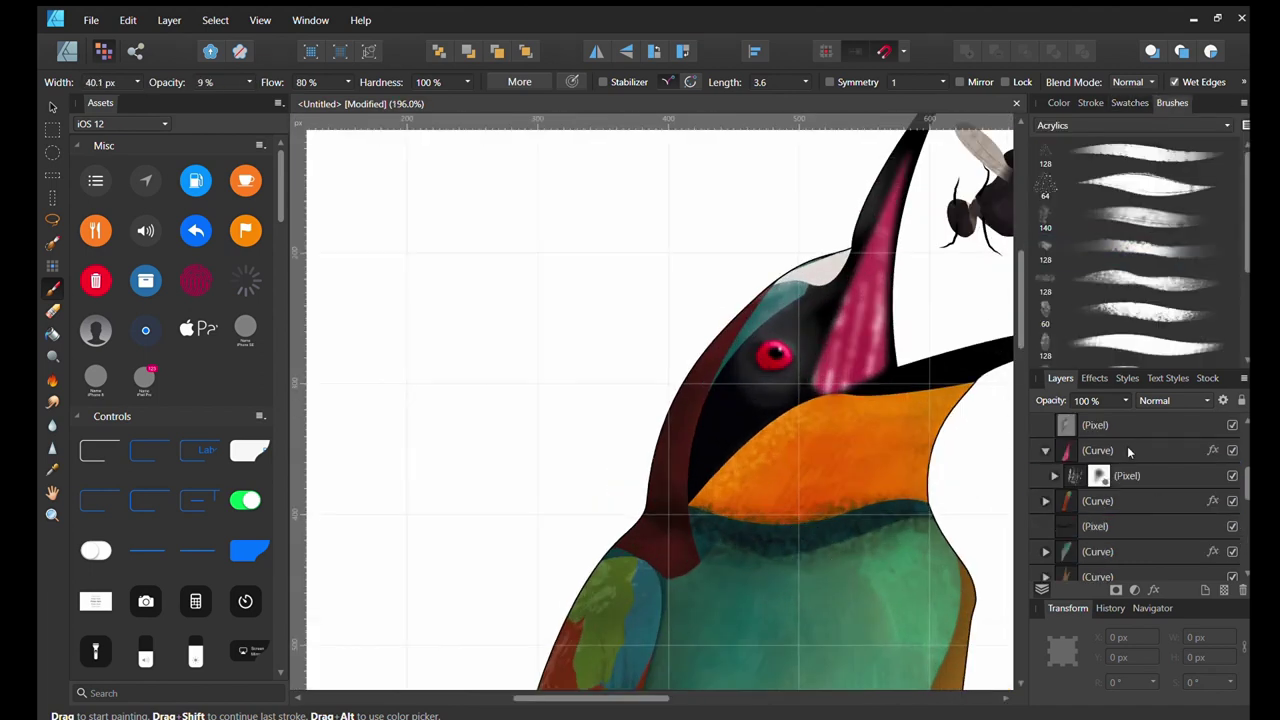
Set the pixel layer inside the beak curve to 65% opacity.
click(1140, 476)
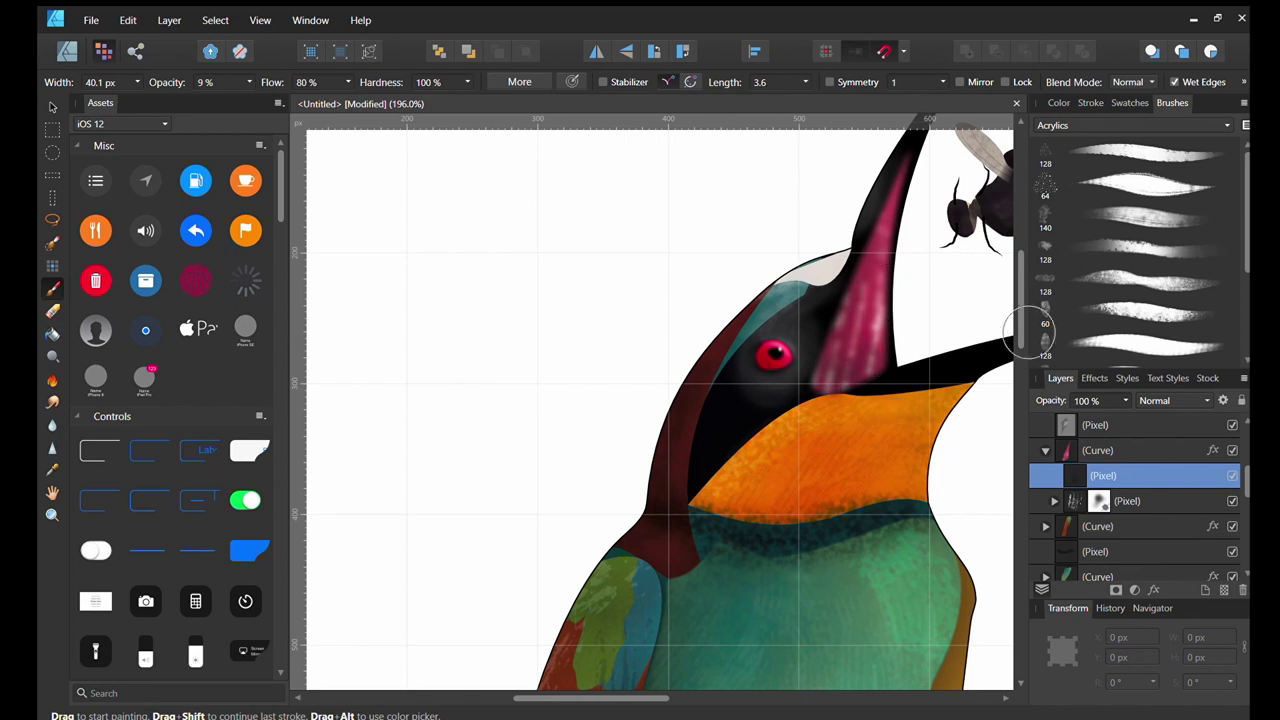
key(6)
key(5)
scroll(728, 296, down, 5)
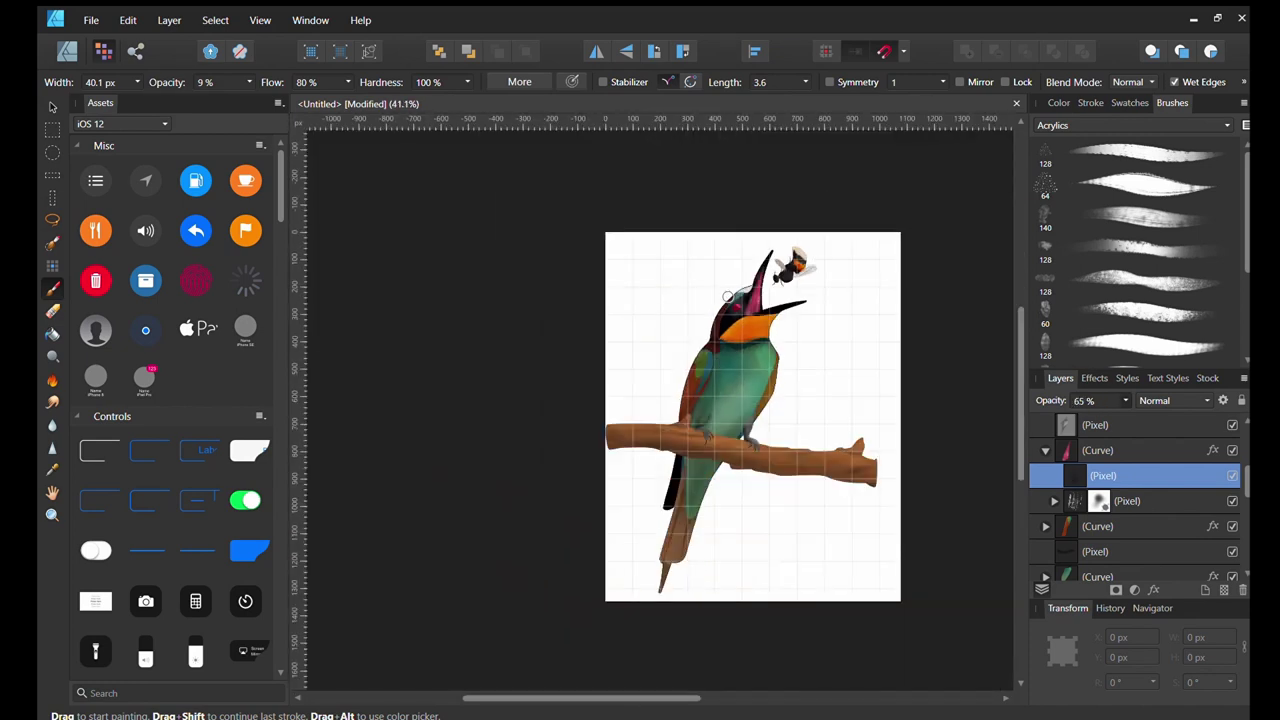